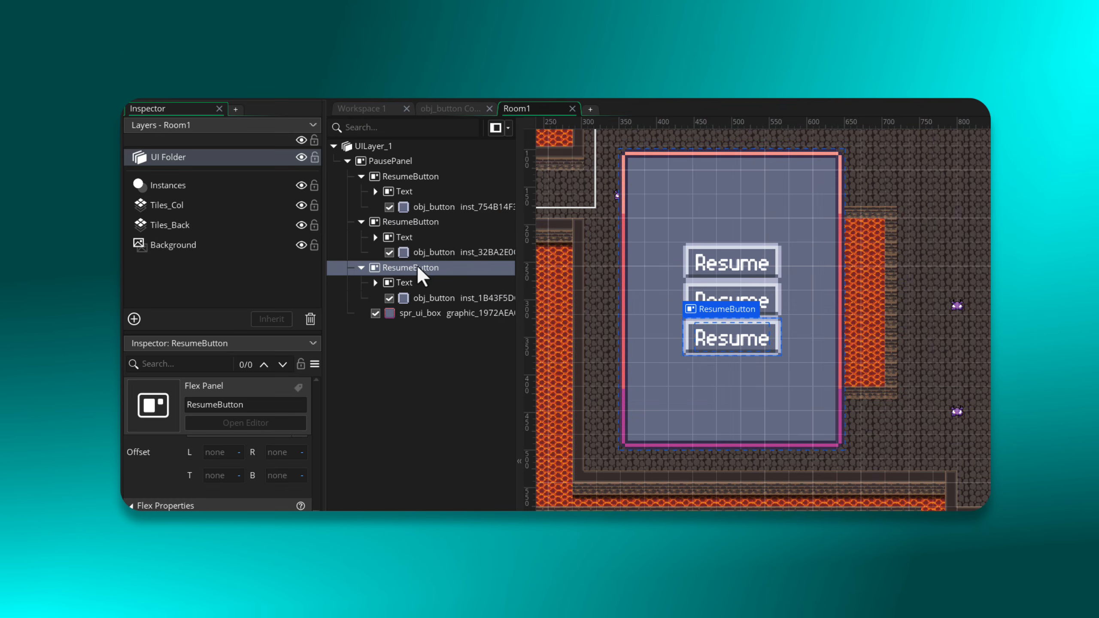
# Rename the second and third panel buttons SettingsButton and QuitButton, and set their texts to "Settings" and "Quit".
pyautogui.click(389, 160)
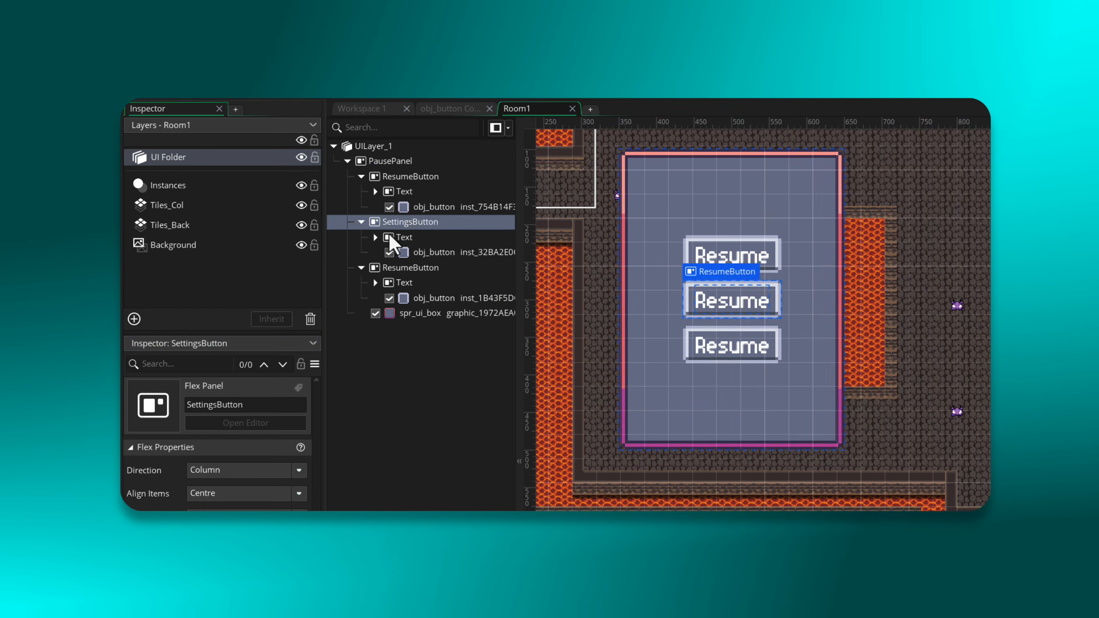
pyautogui.click(430, 253)
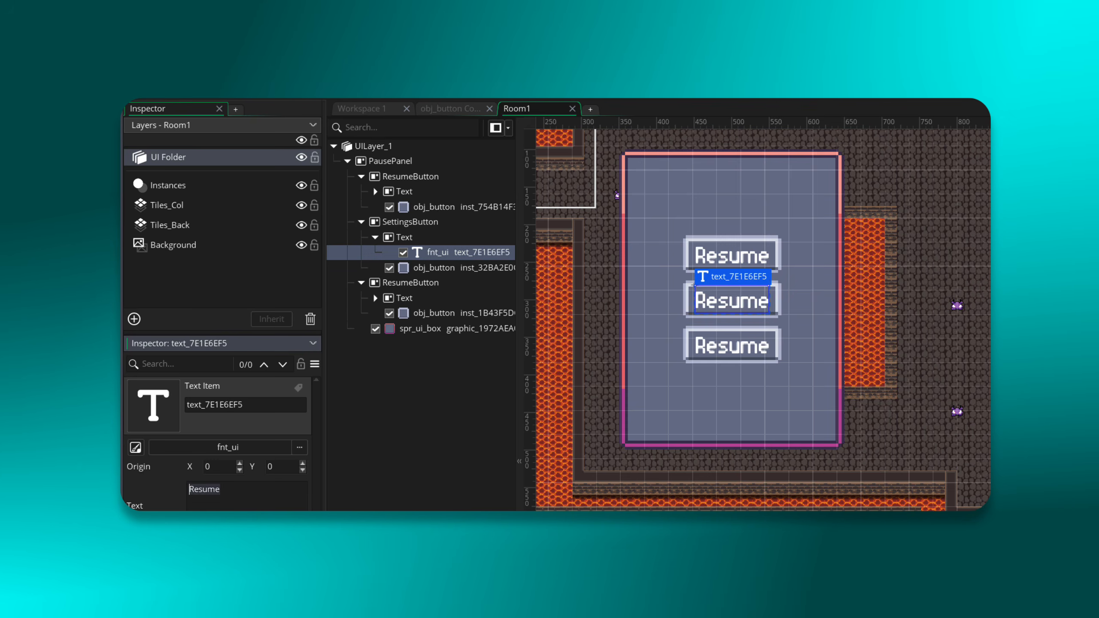
pyautogui.write('Settings')
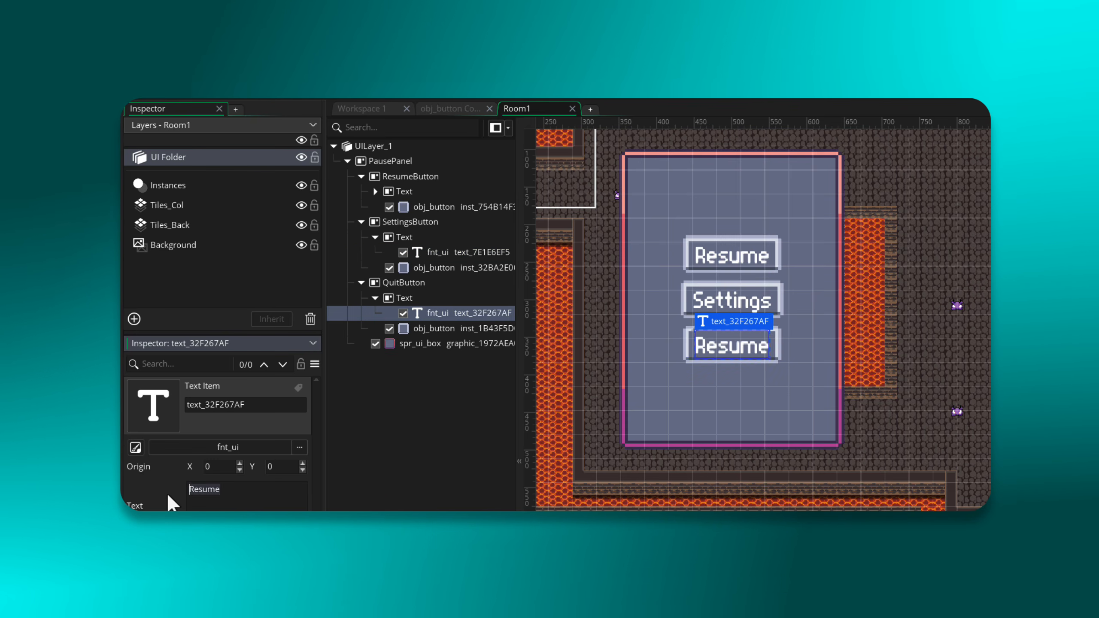
pyautogui.write('Quit')
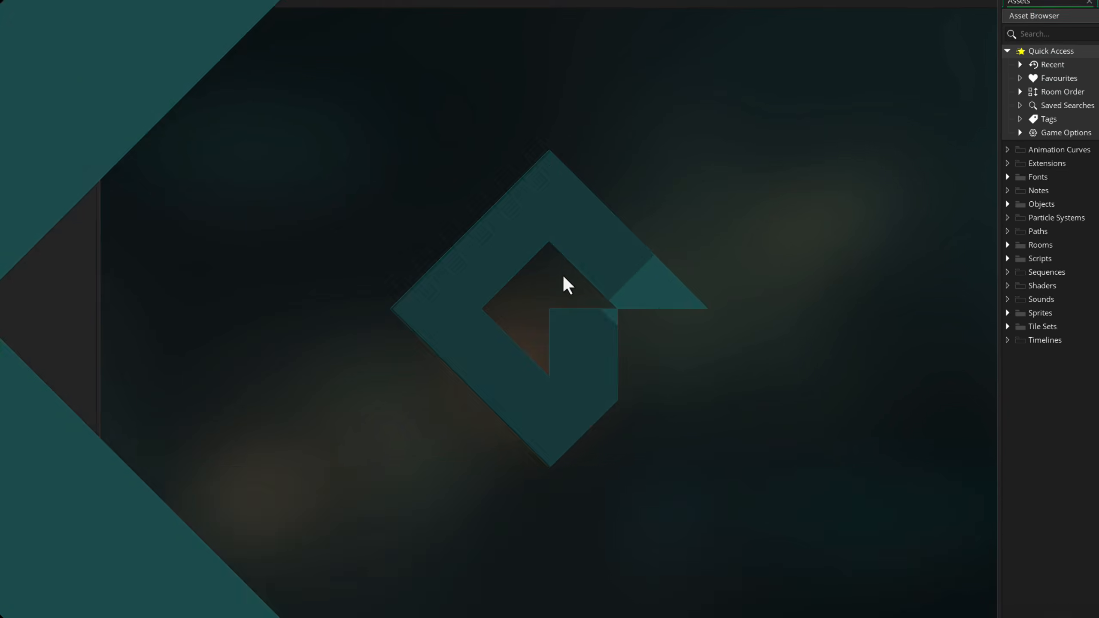
# Test the running RPG template by walking the player between the grass and stone areas, and close the game window.
pyautogui.press('s')
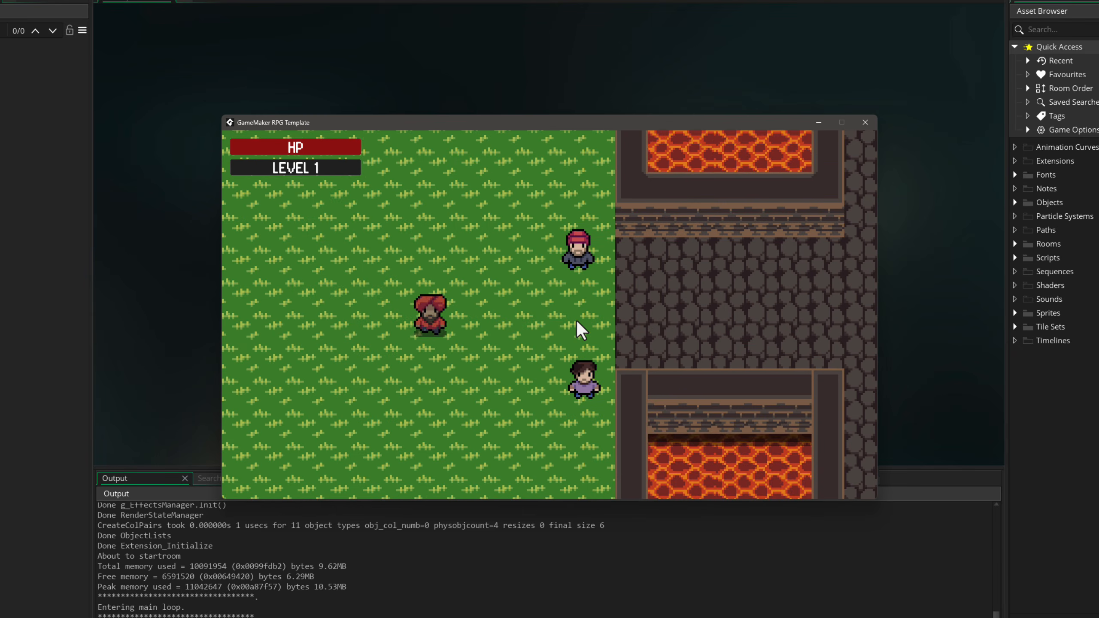
pyautogui.press('d')
pyautogui.press('w')
pyautogui.press('d')
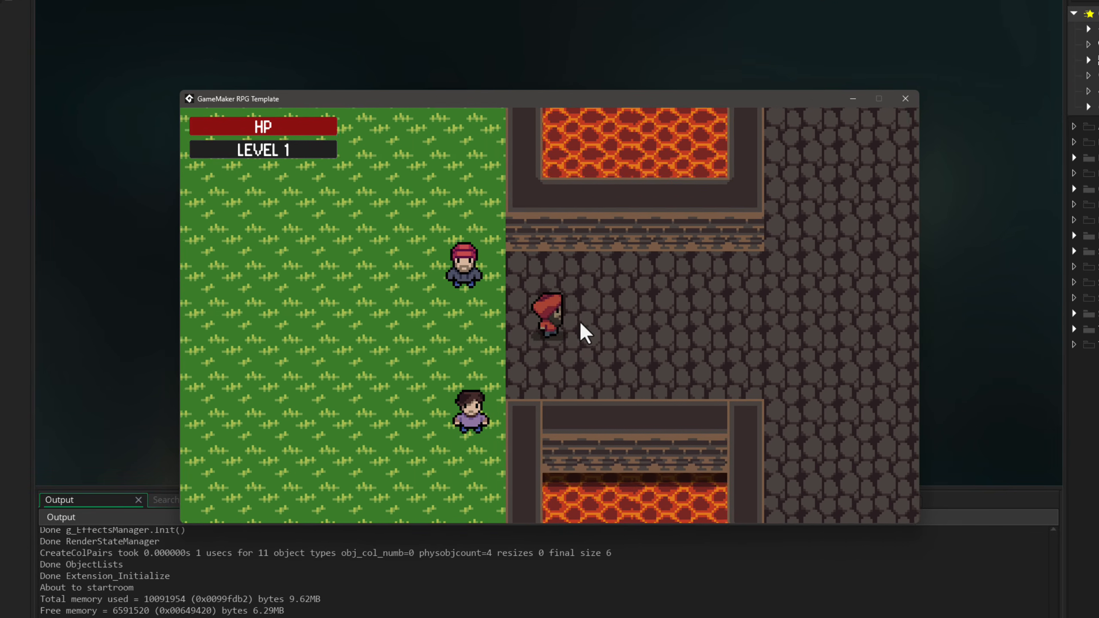
pyautogui.press('s')
pyautogui.press('a')
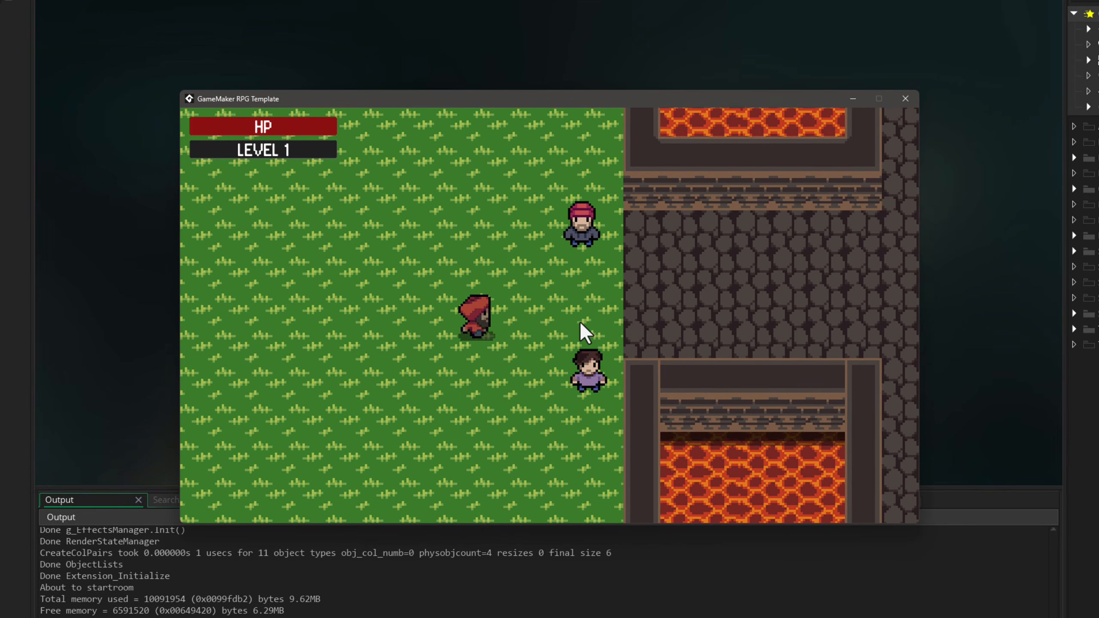
pyautogui.press('d')
pyautogui.press('a')
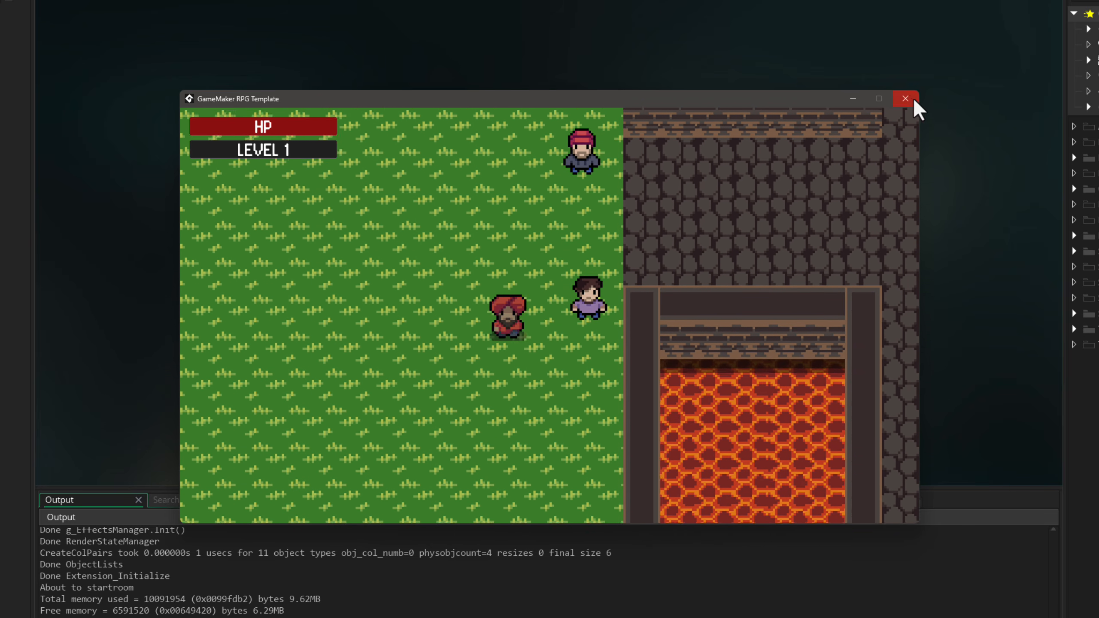
pyautogui.click(907, 97)
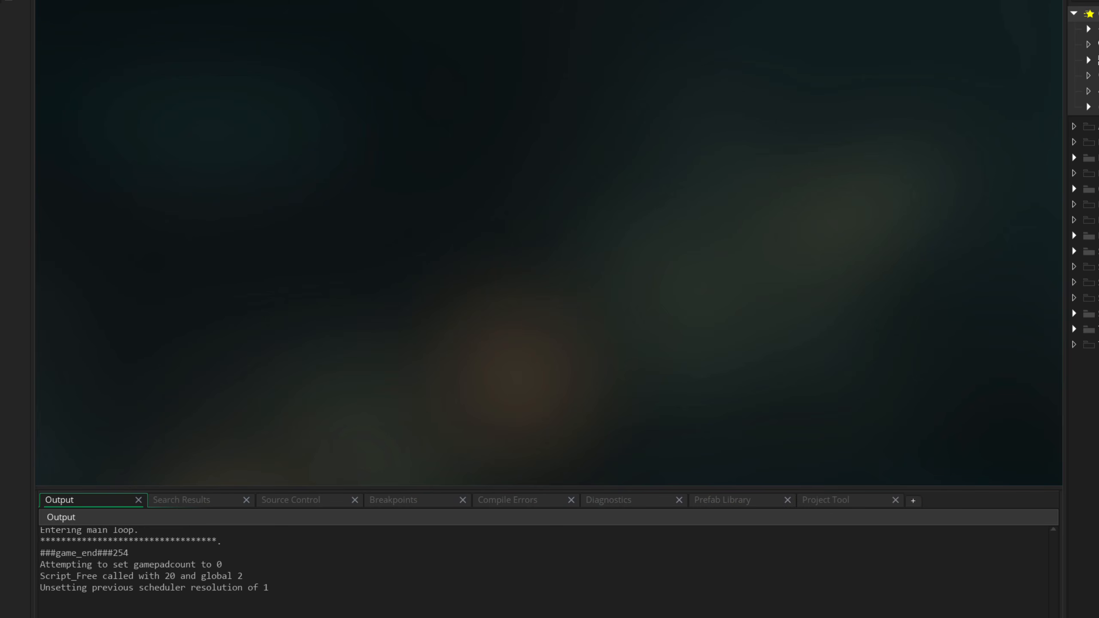
# Import all fonts and sprites from com.gamemaker.uiltutorial.yymps in the File Explorer folder UI layers into the GameMaker project.
pyautogui.click(199, 617)
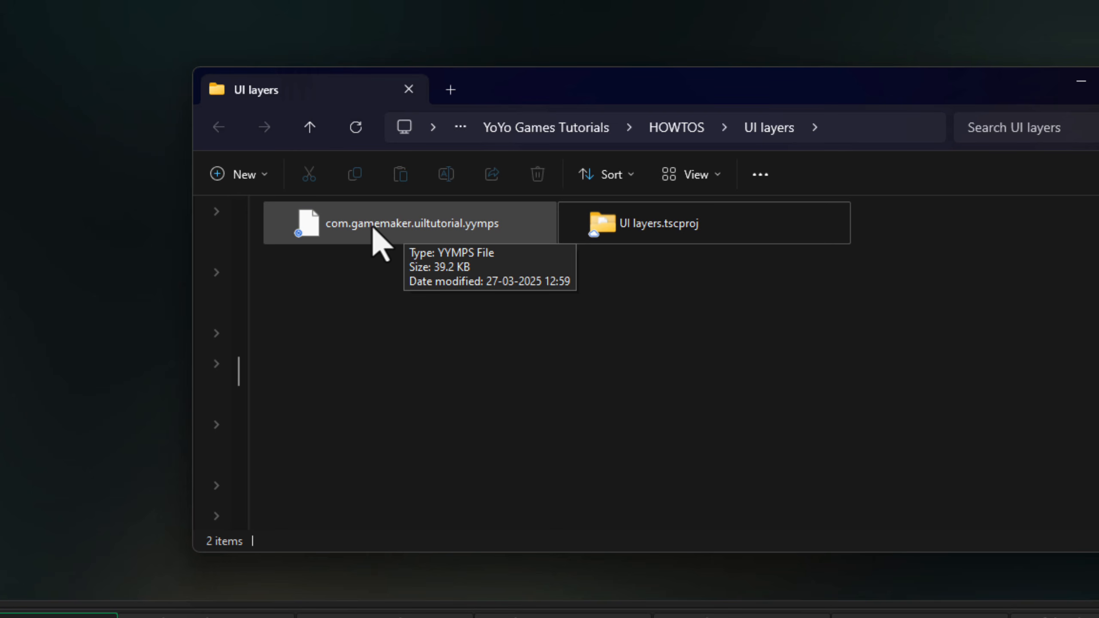
pyautogui.moveTo(372, 227); pyautogui.dragTo(480, 162)
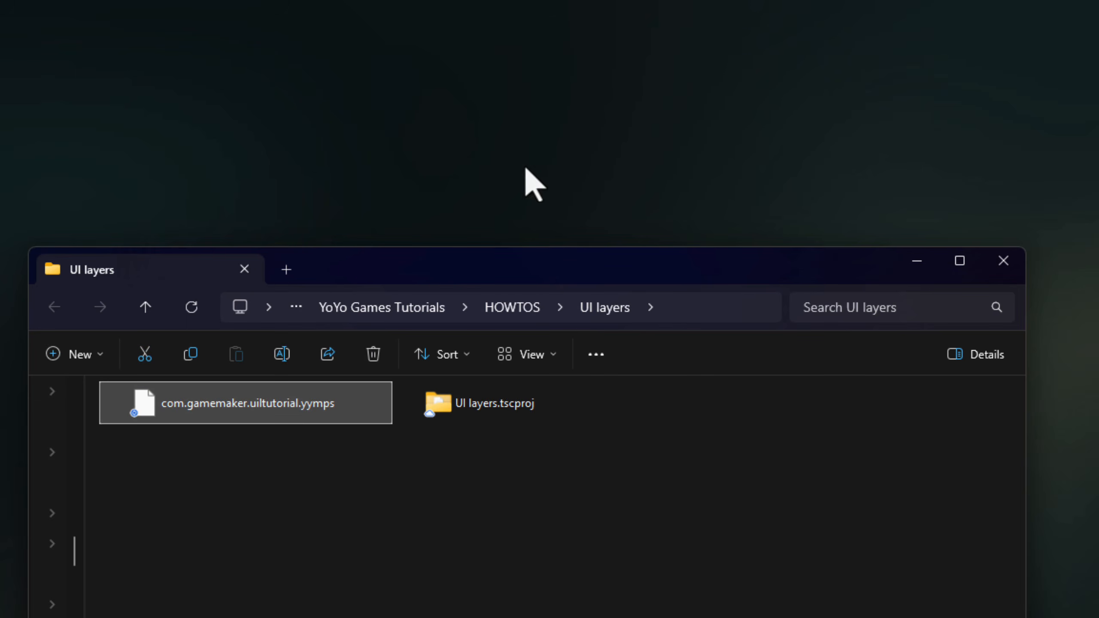
pyautogui.click(916, 262)
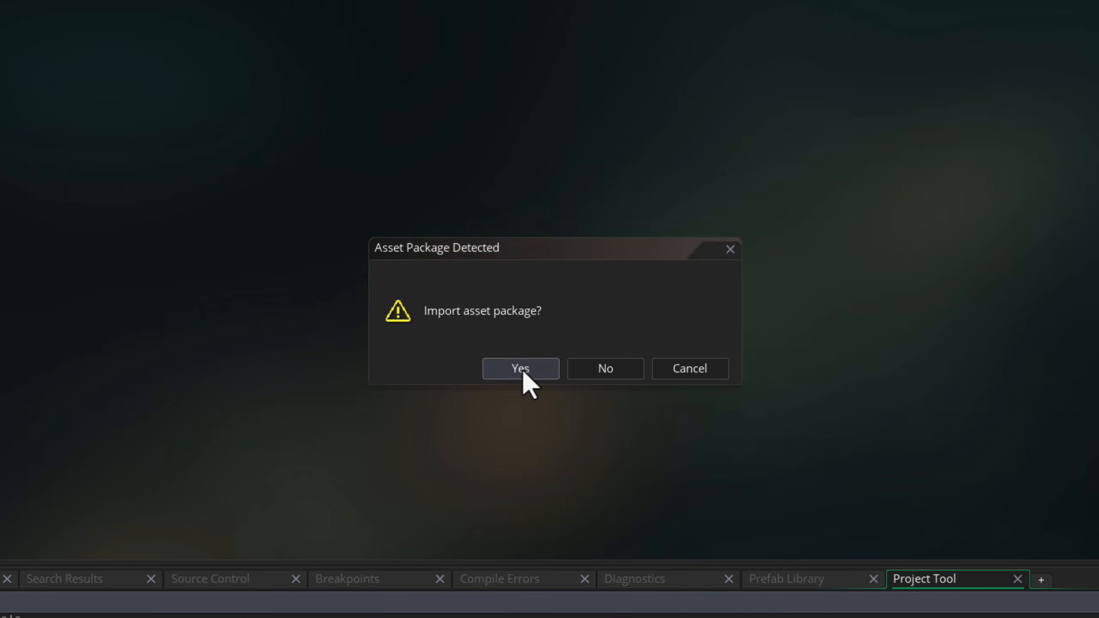
pyautogui.click(523, 372)
pyautogui.click(548, 275)
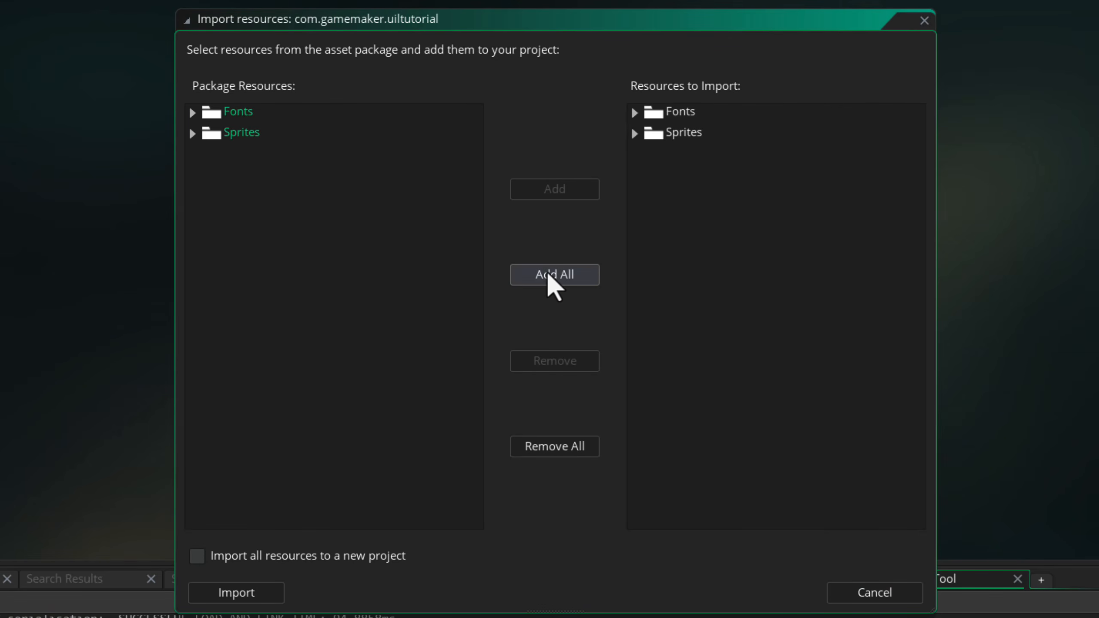
pyautogui.click(264, 593)
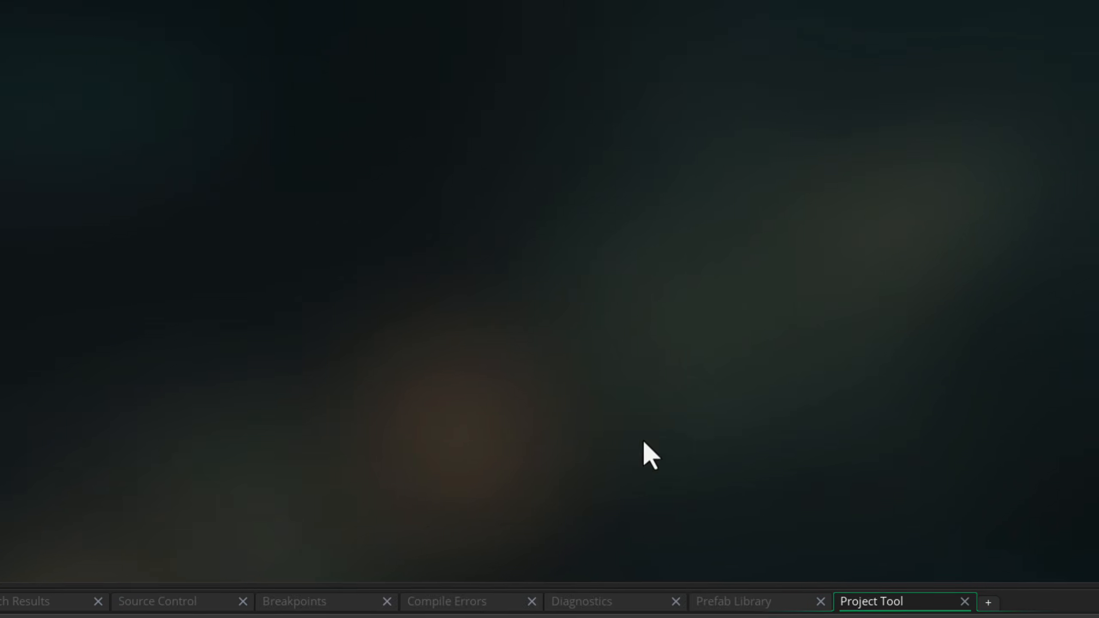
# Examine the imported fnt_ui font and the list of imported spr_ui sprites.
pyautogui.click(813, 310)
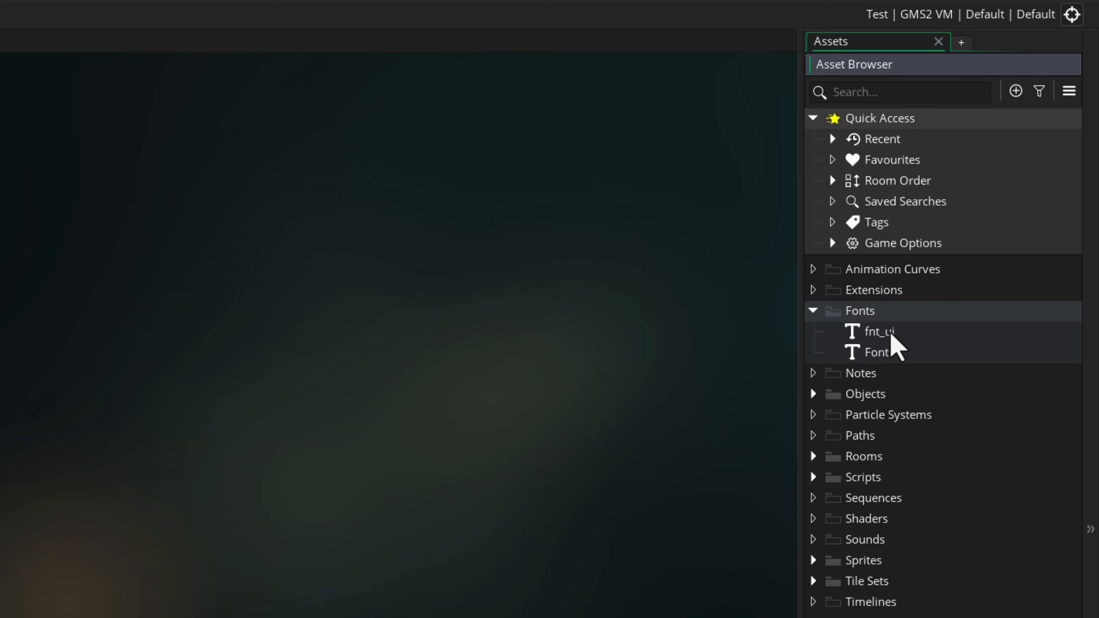
pyautogui.doubleClick(879, 331)
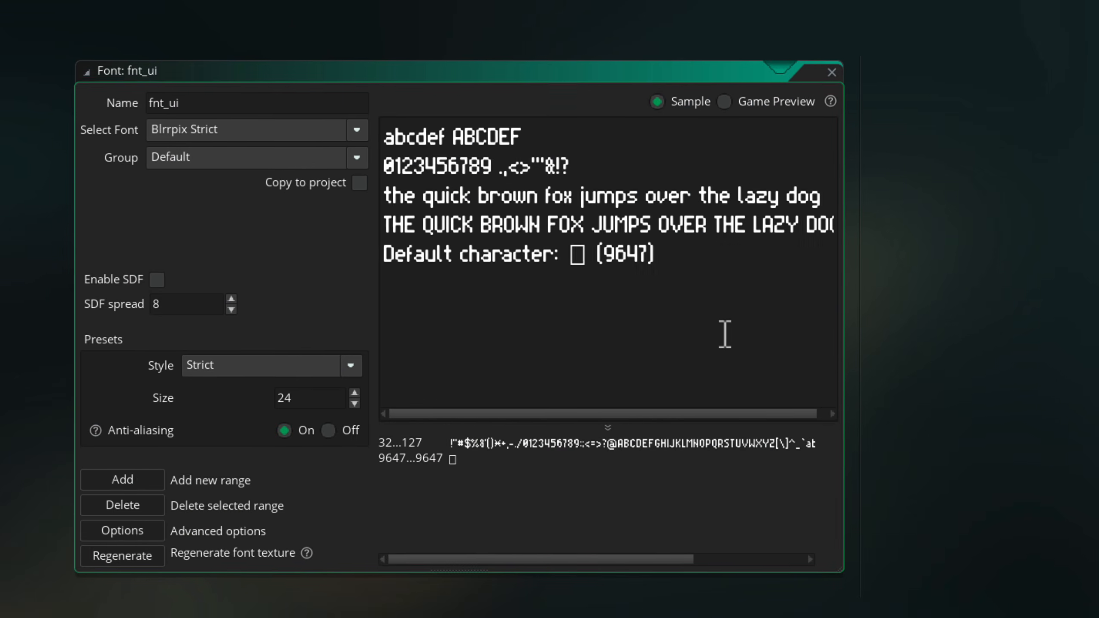
pyautogui.click(857, 79)
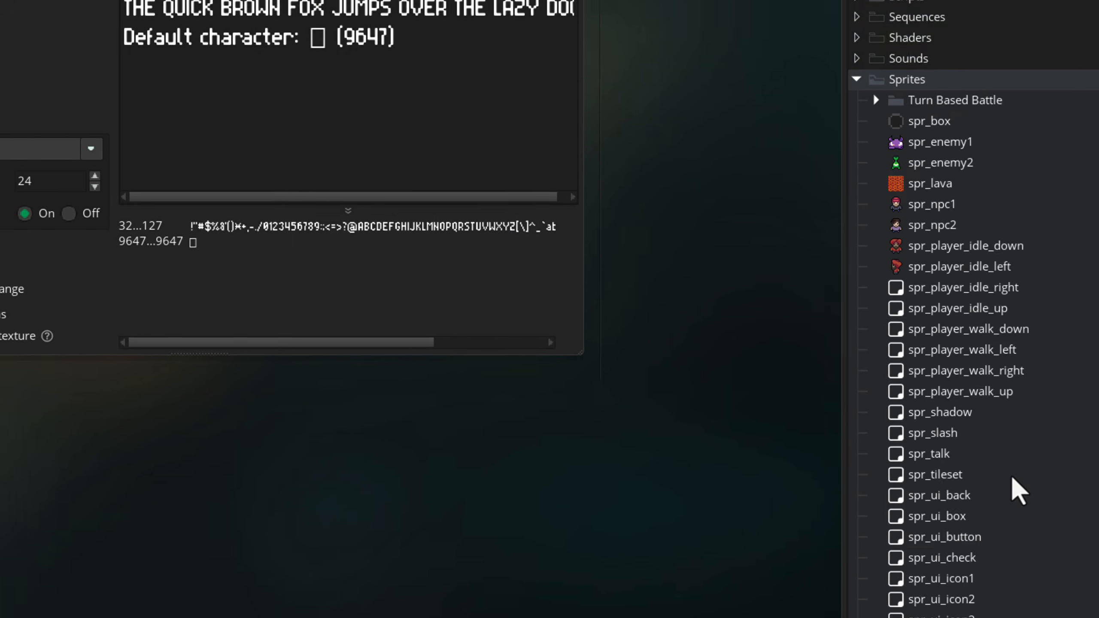
pyautogui.scroll(-2, 1013, 479)
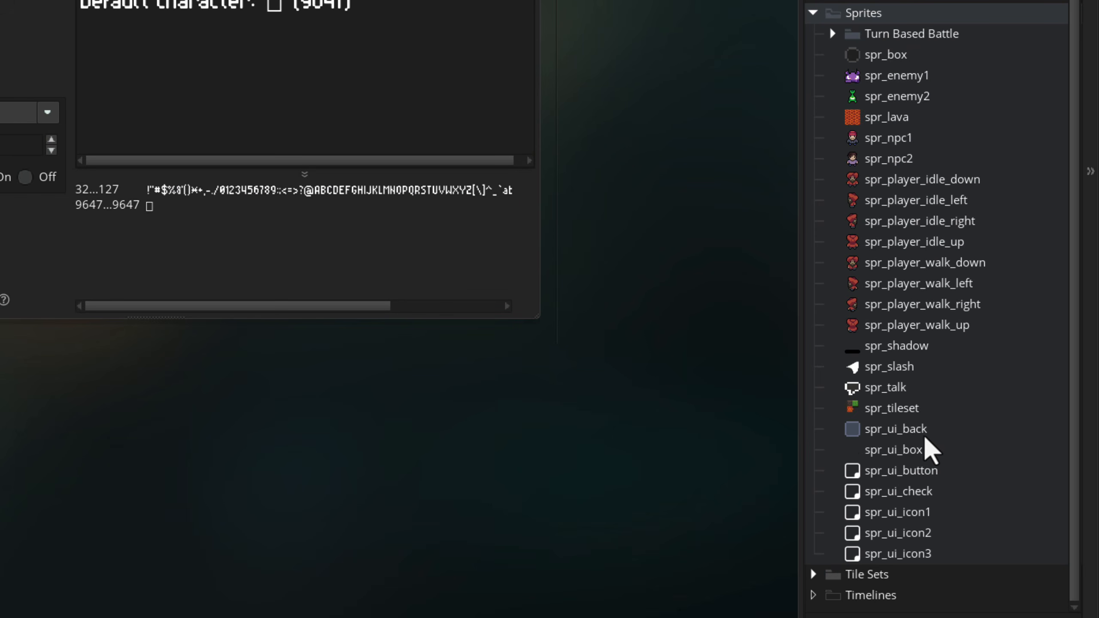
# Examine the nine slice settings of the spr_ui_box sprite and stretch its preview into a wide rectangle.
pyautogui.doubleClick(904, 451)
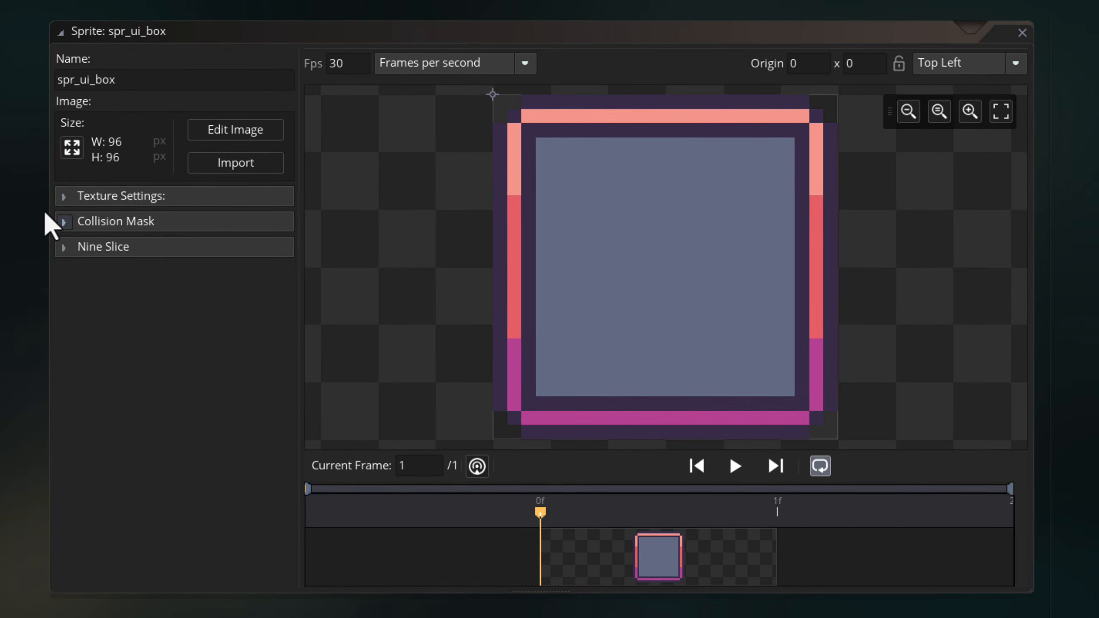
pyautogui.click(64, 247)
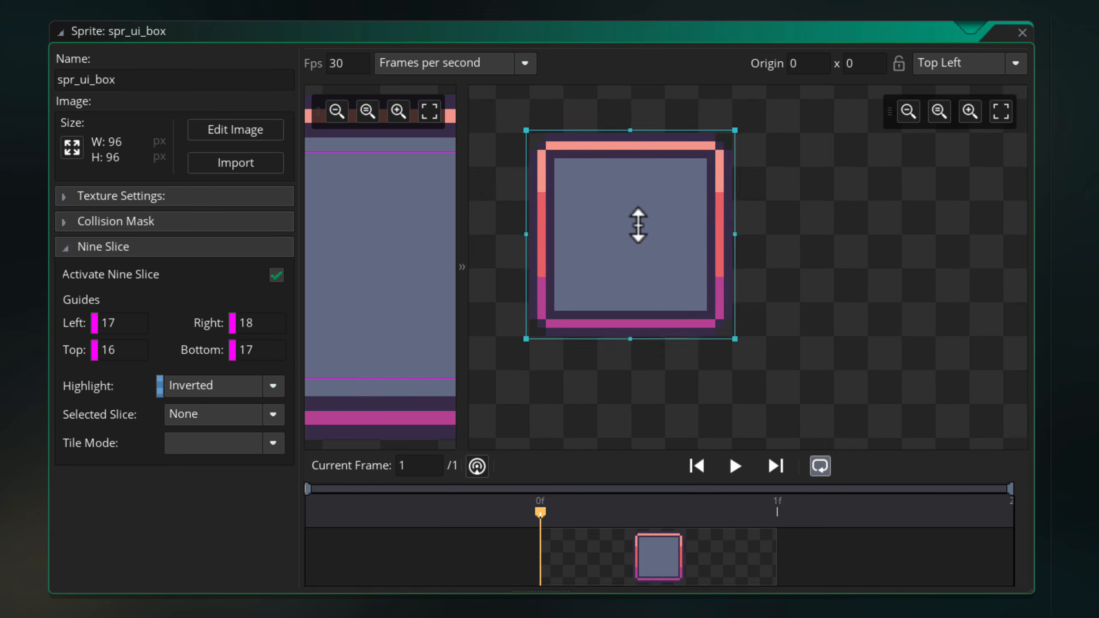
pyautogui.scroll(-4, 638, 225)
pyautogui.moveTo(681, 285); pyautogui.dragTo(918, 480)
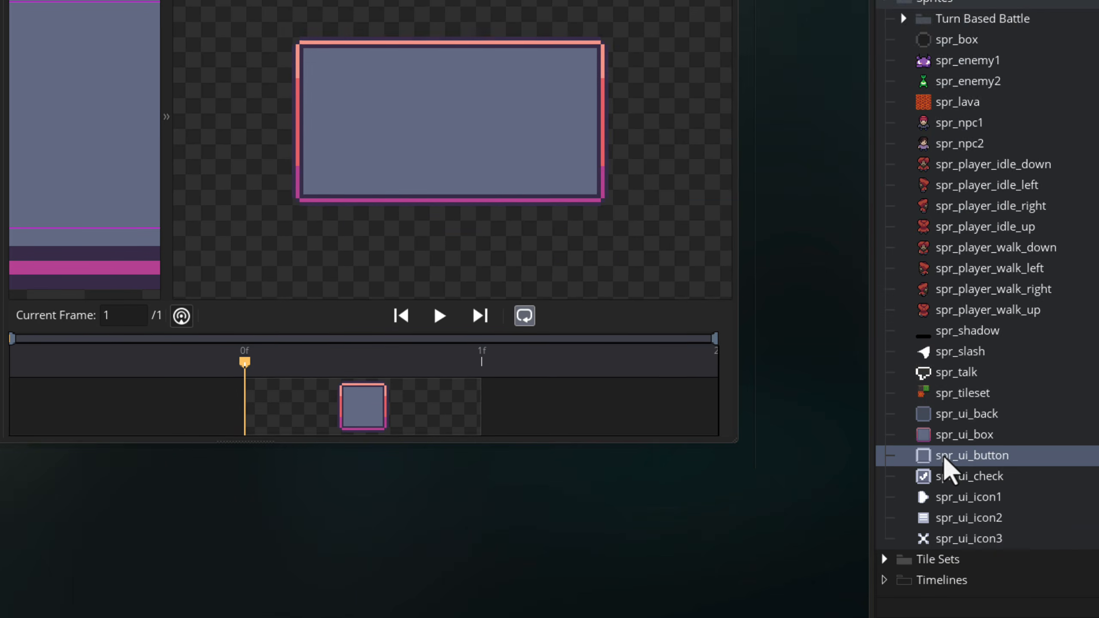
# Examine the nine slice settings and guides of the spr_ui_button sprite.
pyautogui.doubleClick(779, 458)
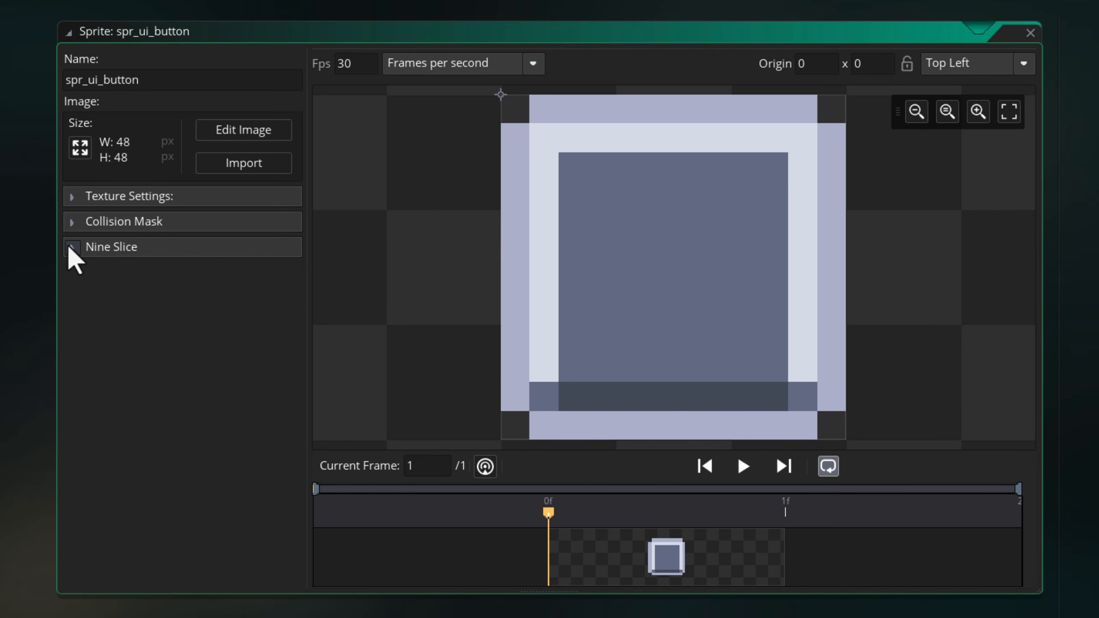
pyautogui.click(99, 248)
pyautogui.click(284, 275)
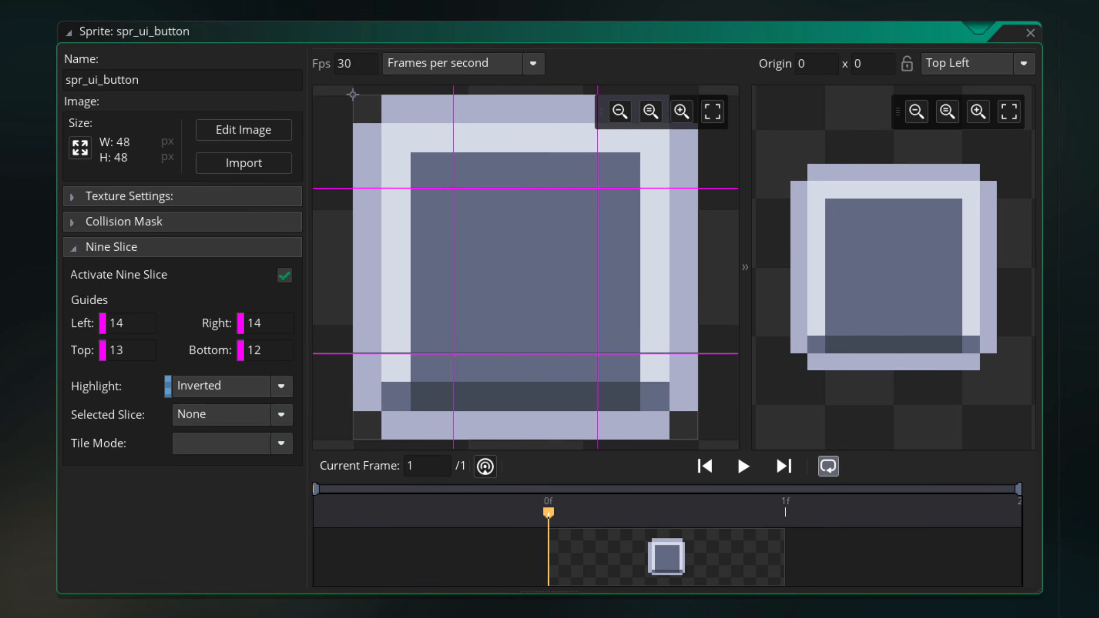
# Create a new object named obj_button among the project's objects.
pyautogui.click(1095, 135)
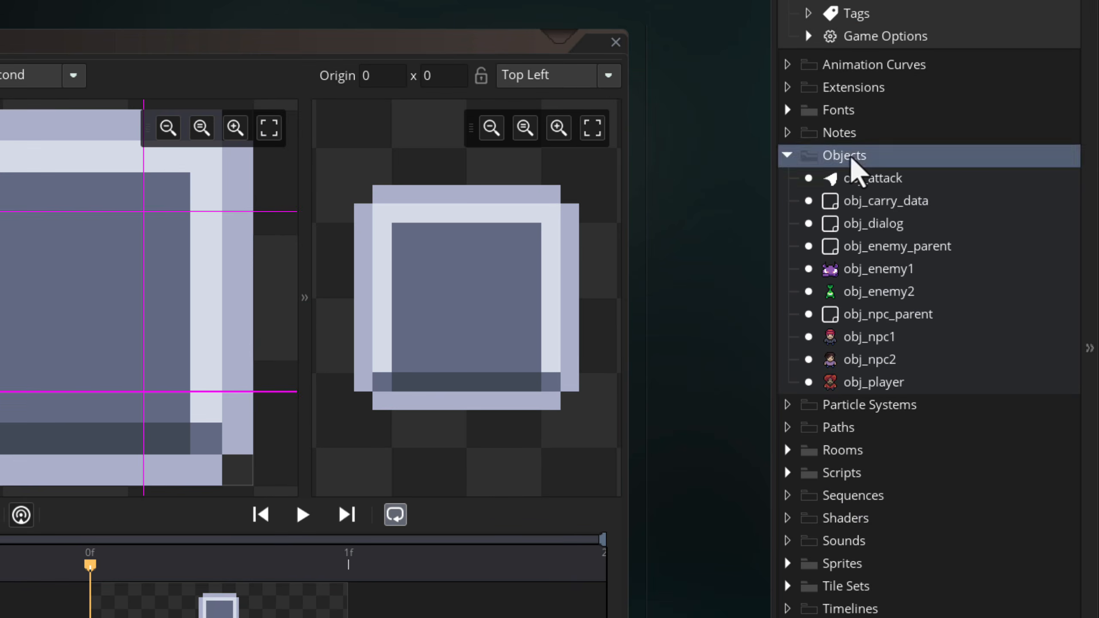
pyautogui.rightClick(851, 158)
pyautogui.moveTo(859, 180)
pyautogui.click(770, 262)
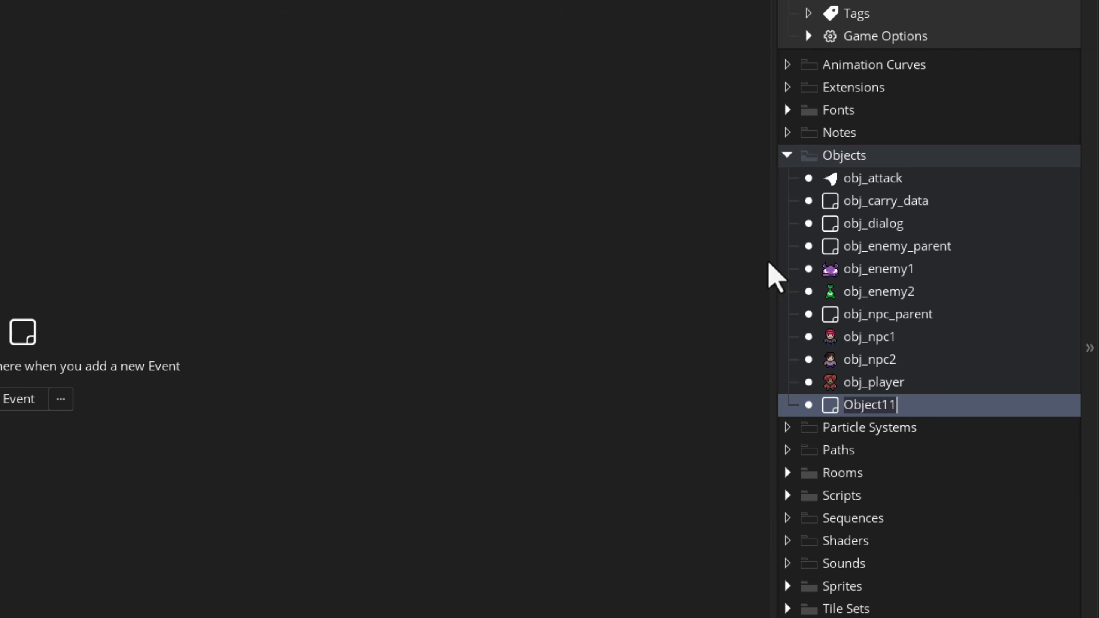
pyautogui.write('obj_button')
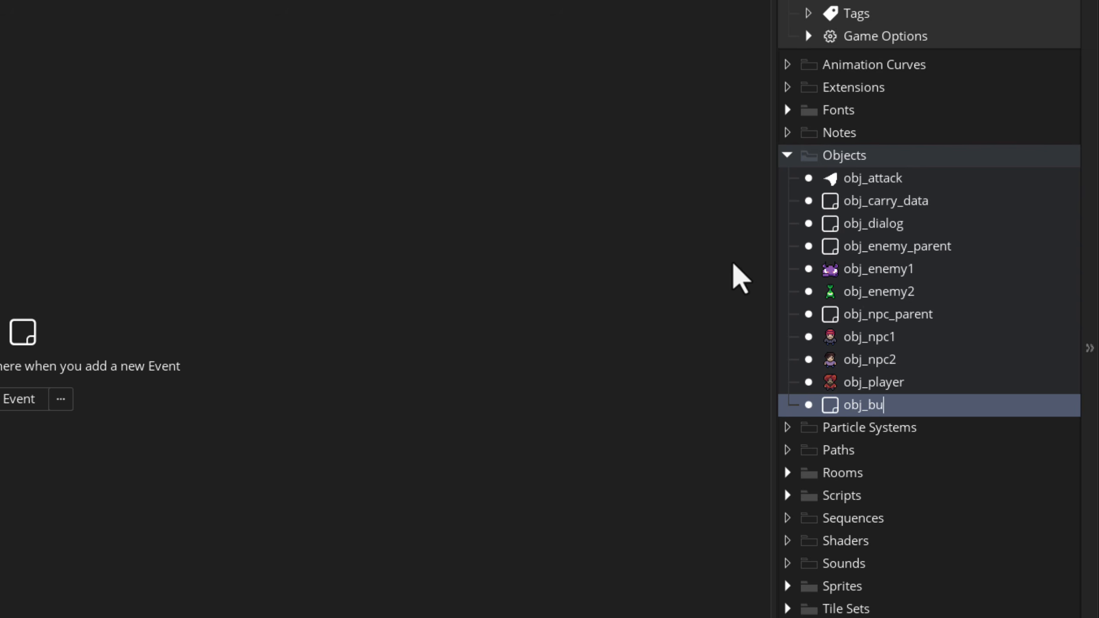
pyautogui.press('Return')
# Assign the spr_ui_button sprite to obj_button.
pyautogui.click(123, 310)
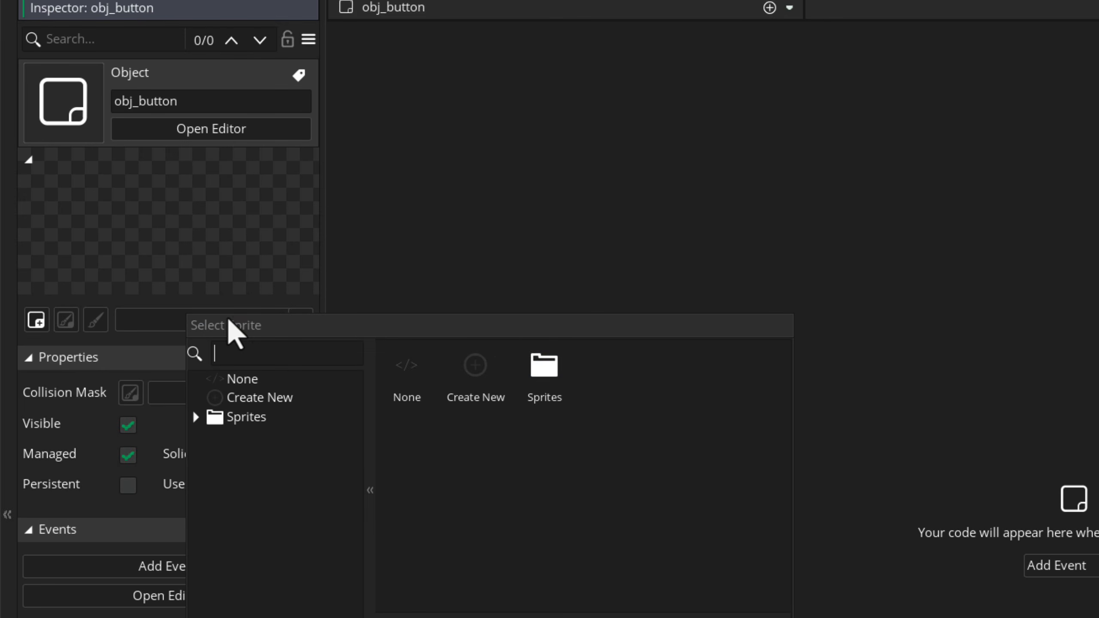
pyautogui.doubleClick(536, 376)
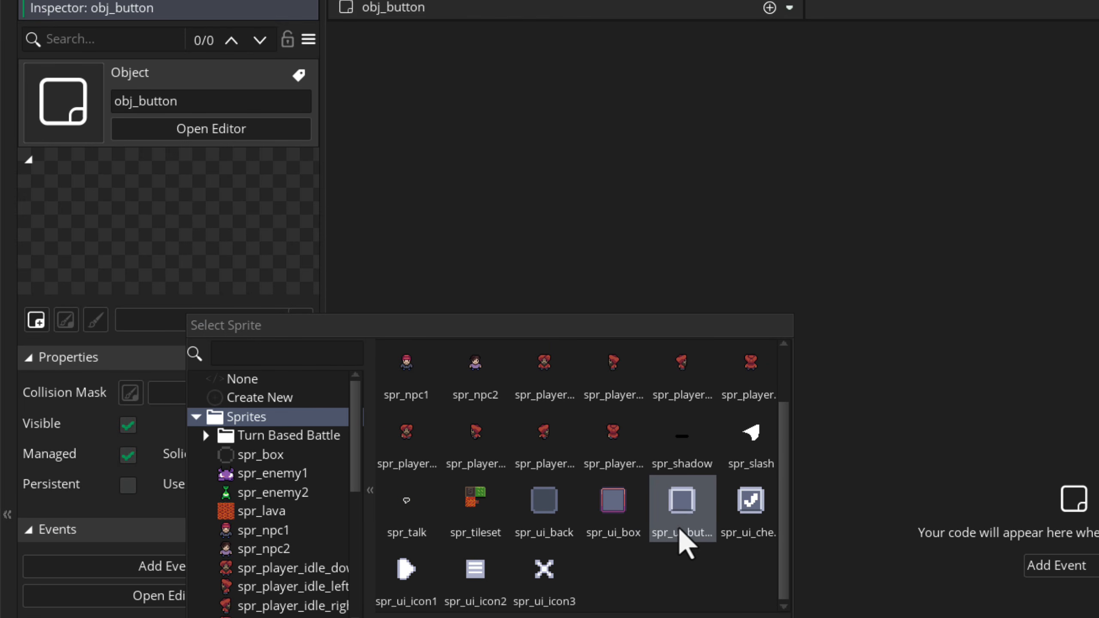
pyautogui.click(673, 538)
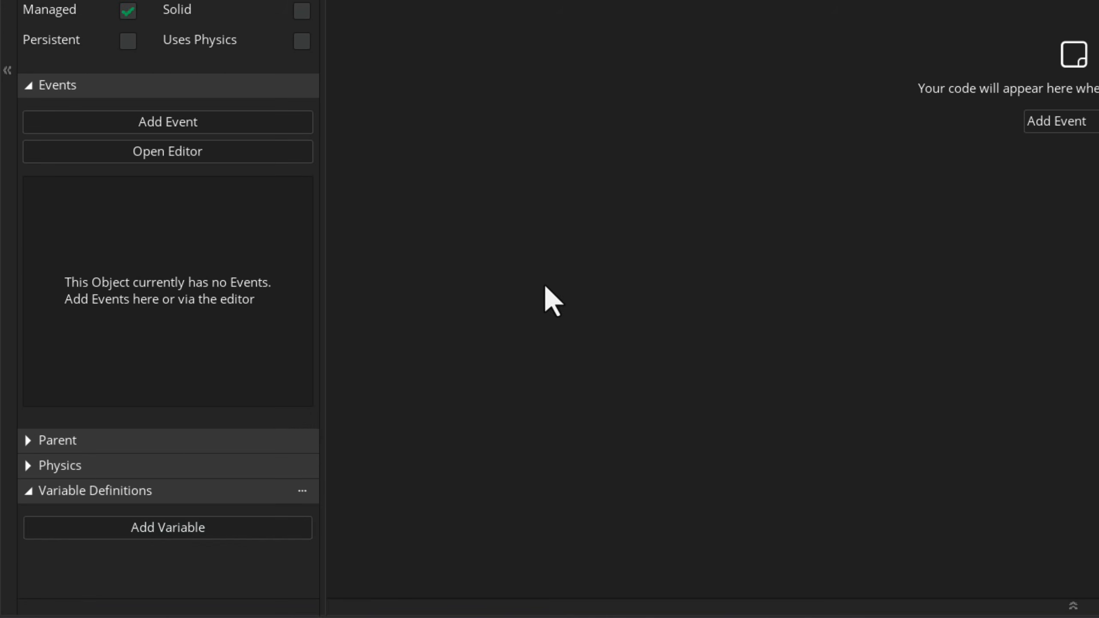
# Add a variable definition named button_id to obj_button and set its type to Integer.
pyautogui.click(156, 527)
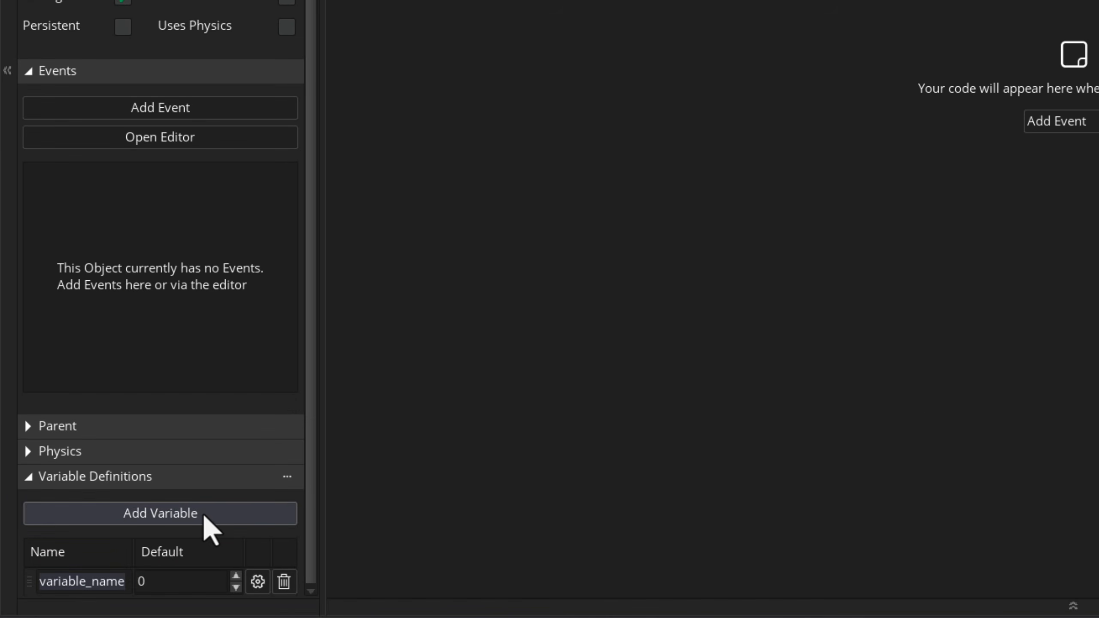
pyautogui.write('button_id')
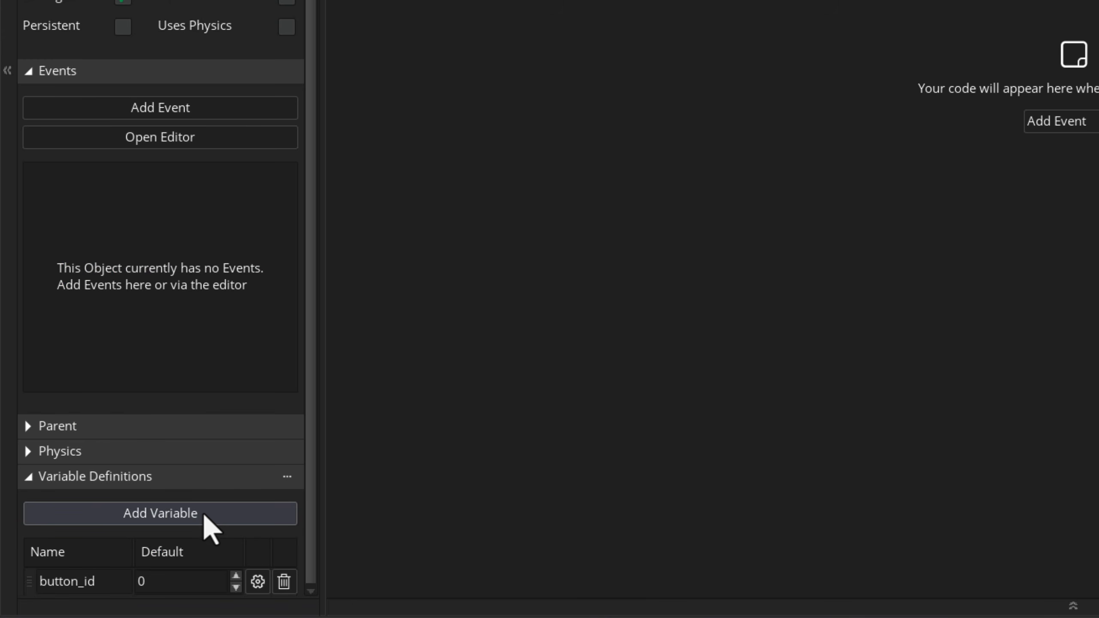
pyautogui.click(258, 581)
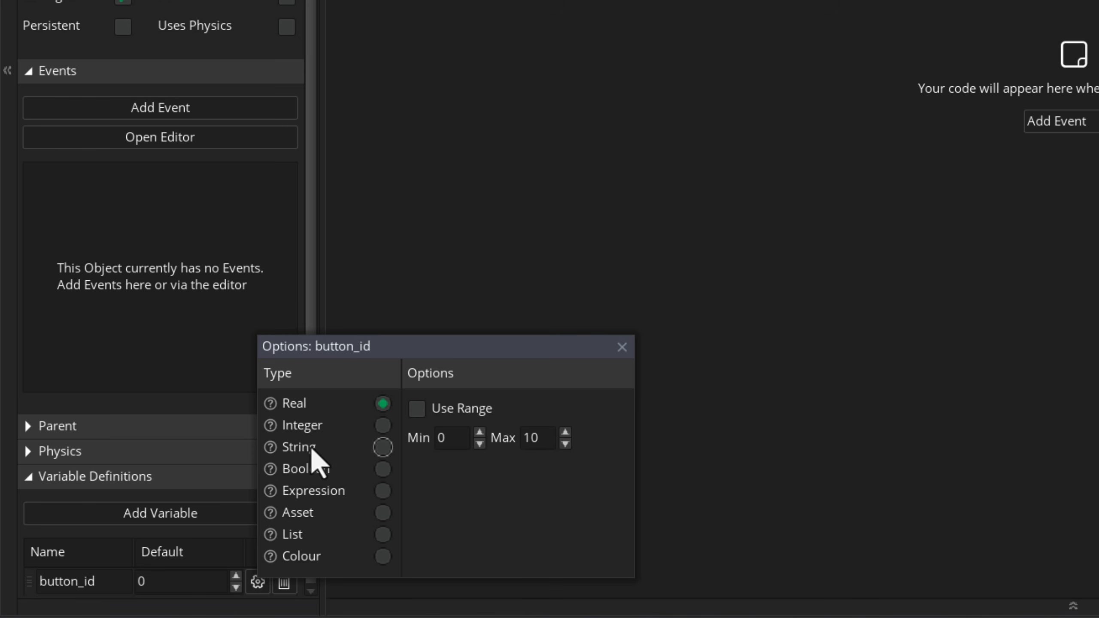
pyautogui.click(308, 427)
pyautogui.click(601, 288)
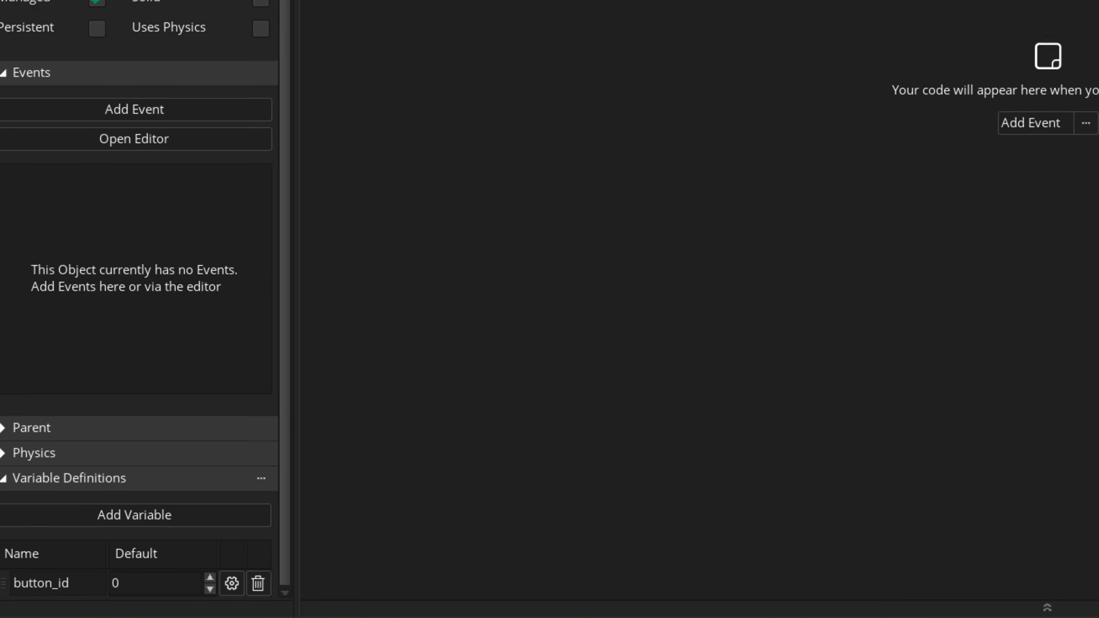
# Open Room1 from the project's rooms for editing.
pyautogui.click(787, 264)
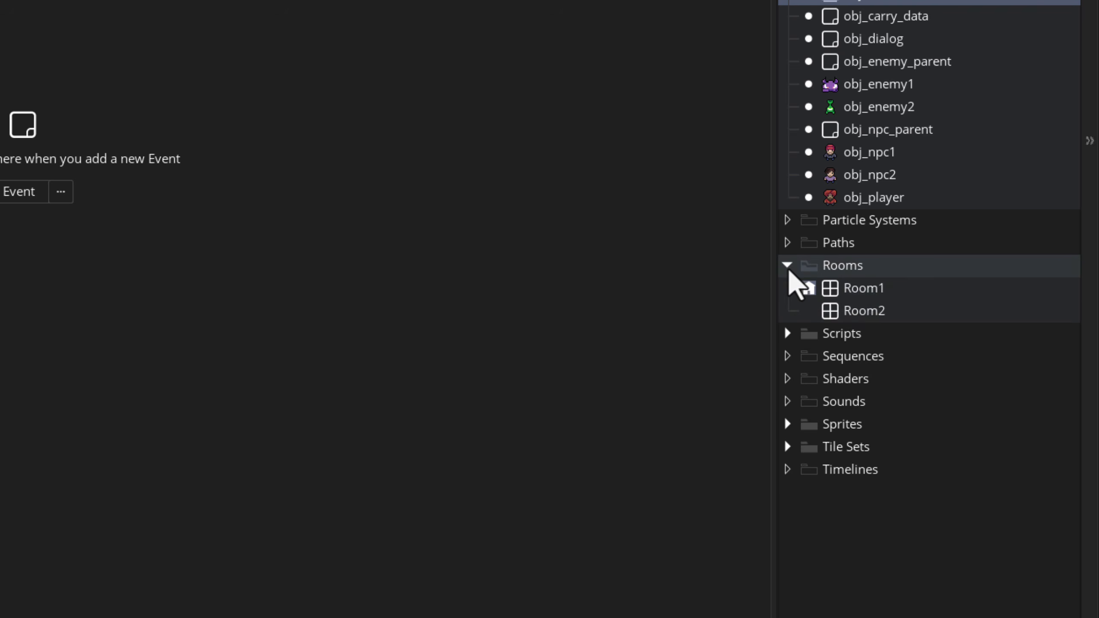
pyautogui.click(866, 289)
pyautogui.doubleClick(869, 289)
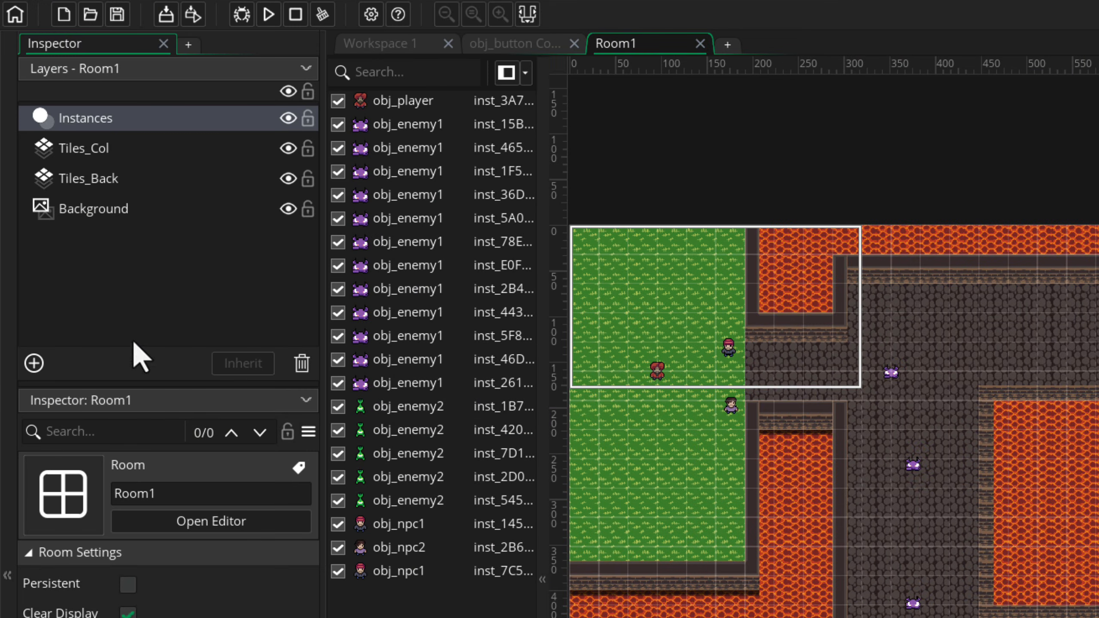
# Add a UI layer to Room1 and select the new layer.
pyautogui.click(35, 368)
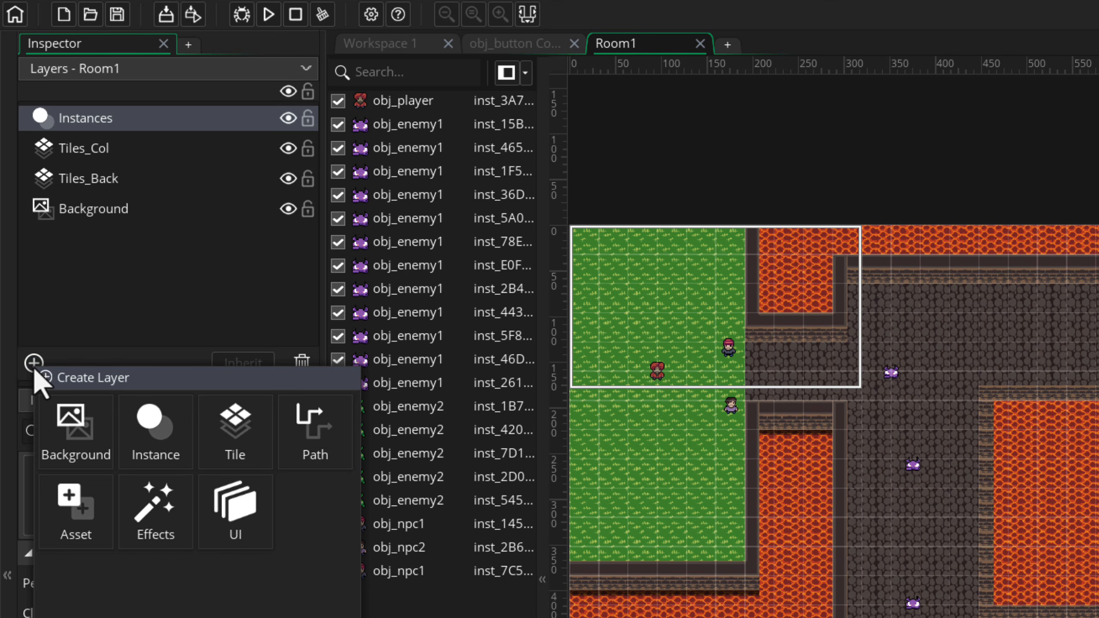
pyautogui.click(233, 528)
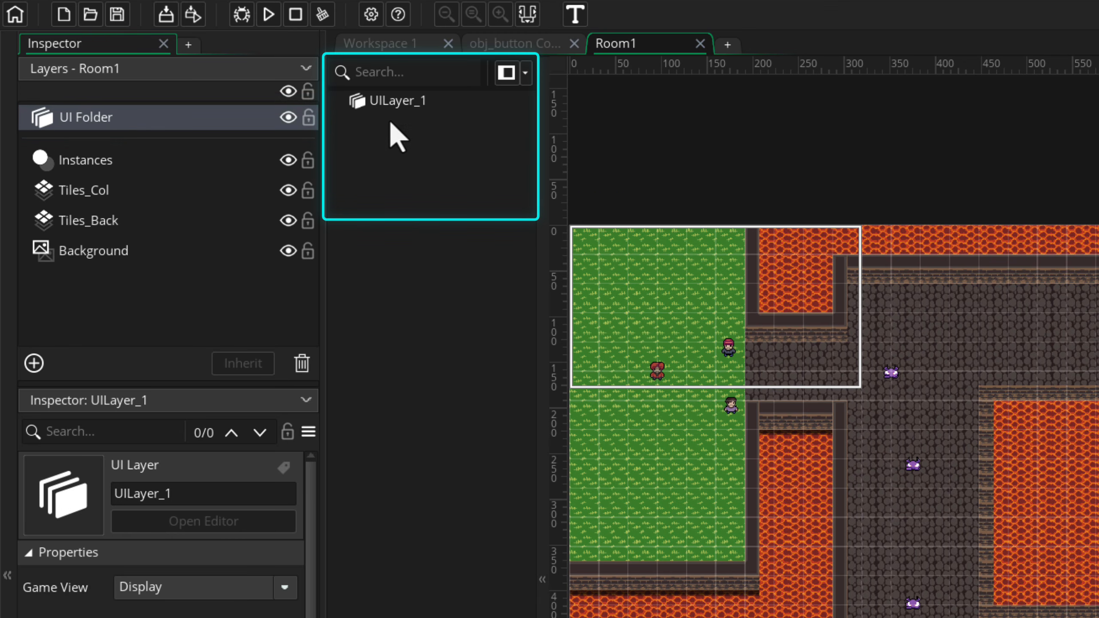
pyautogui.click(405, 108)
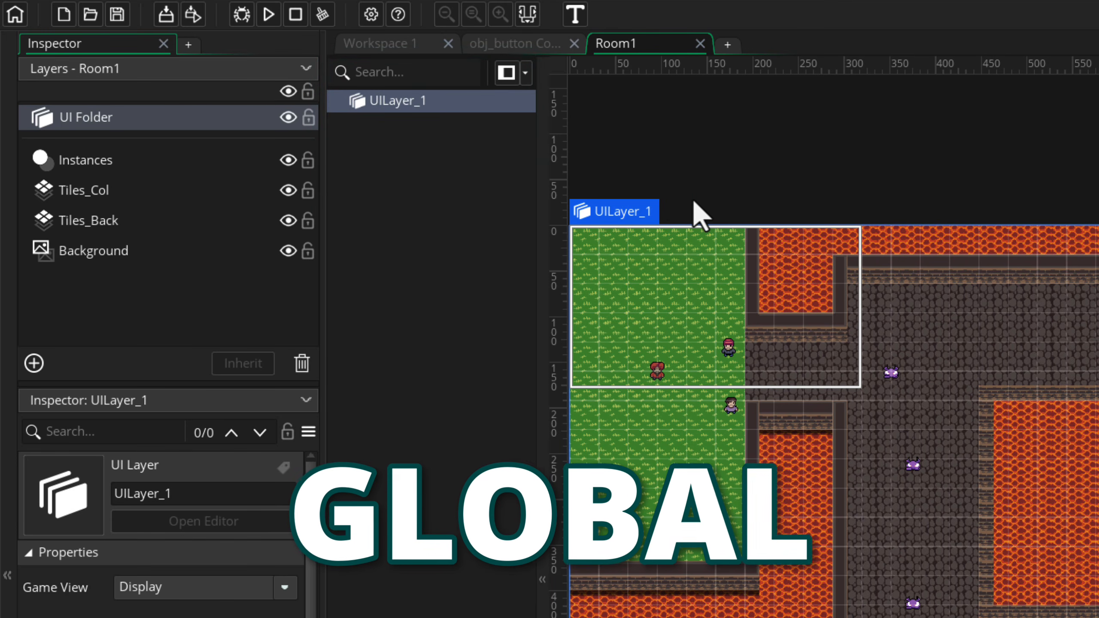
pyautogui.moveTo(694, 201); pyautogui.dragTo(696, 201, button='middle')
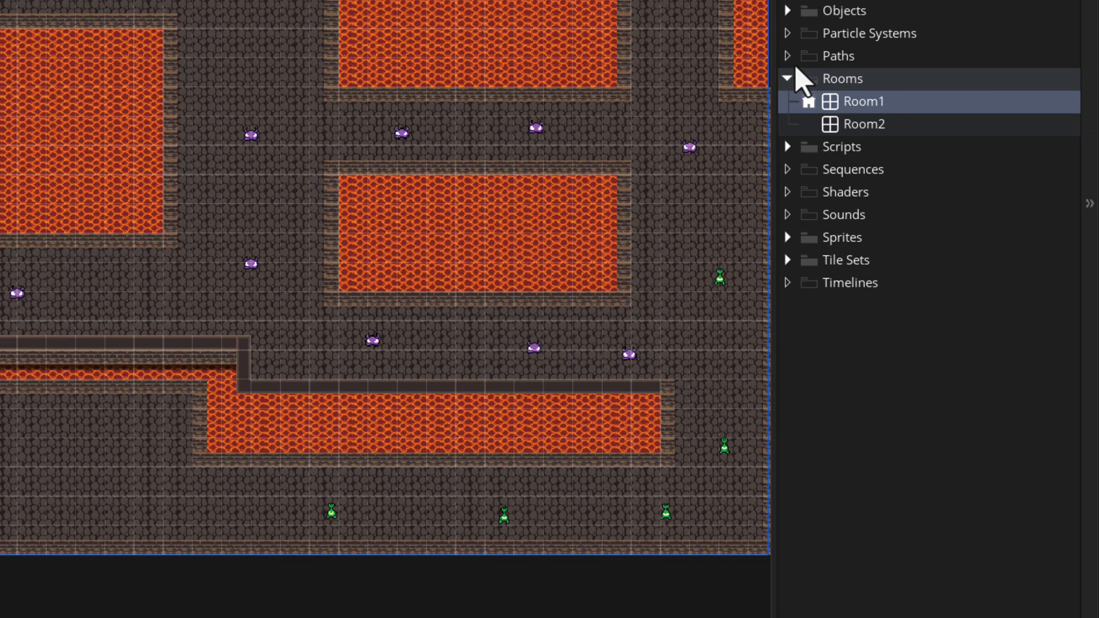
# Place the spr_ui_box sprite from the project's sprites into UILayer_1.
pyautogui.click(787, 79)
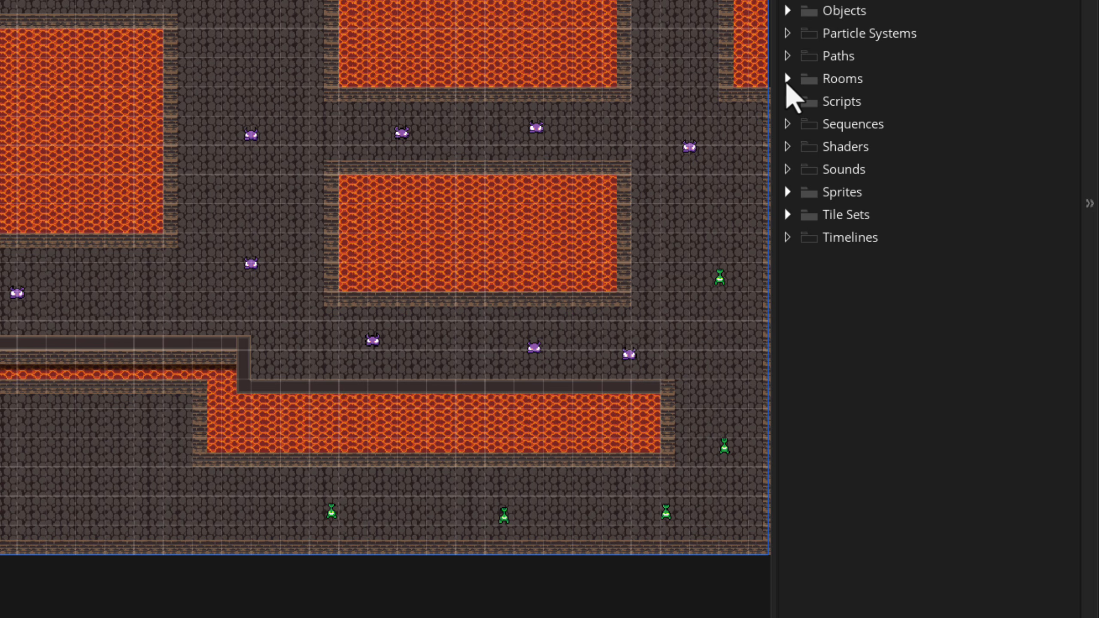
pyautogui.click(787, 192)
pyautogui.scroll(-3, 823, 190)
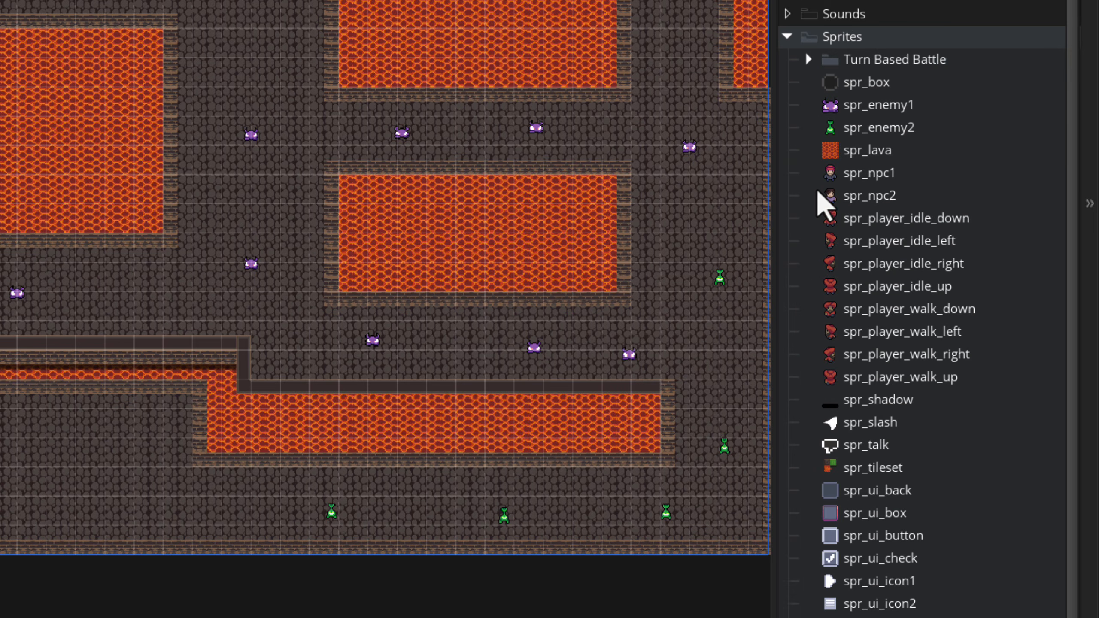
pyautogui.click(876, 520)
pyautogui.moveTo(891, 520); pyautogui.dragTo(338, 76)
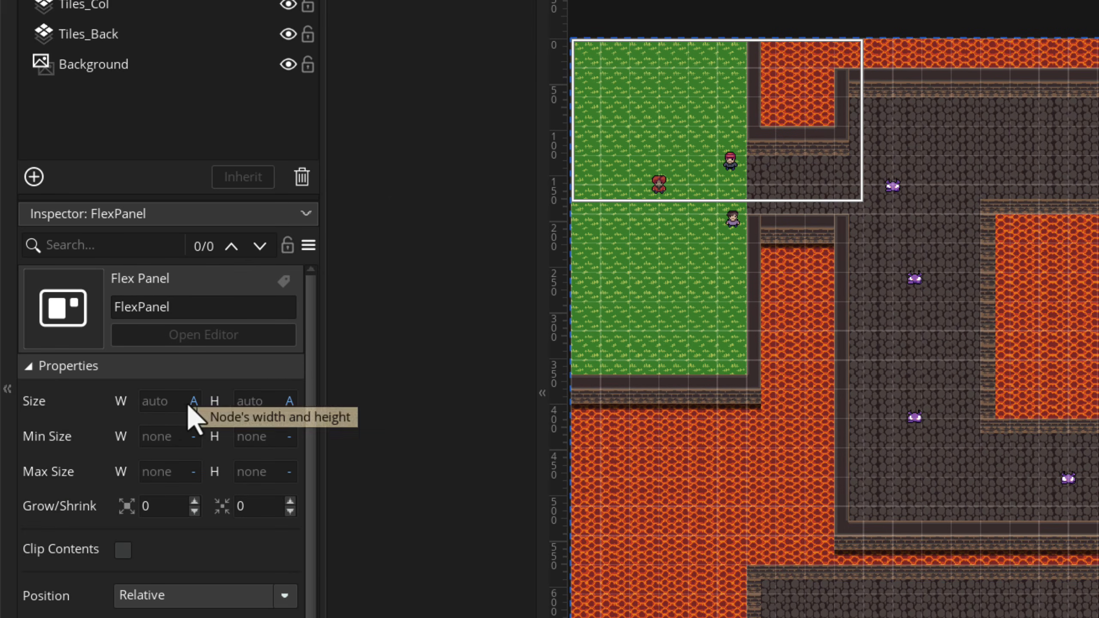
# Switch the flex panel's width and height to pixels and set its size to 300 by 400 px.
pyautogui.click(111, 522)
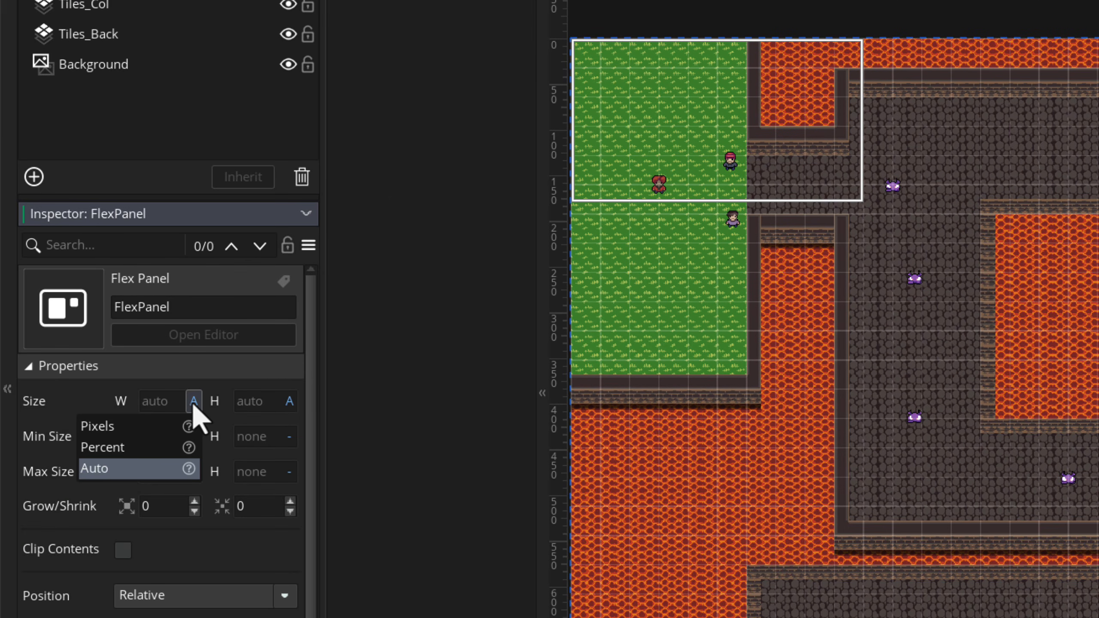
pyautogui.click(166, 425)
pyautogui.click(288, 401)
pyautogui.click(246, 426)
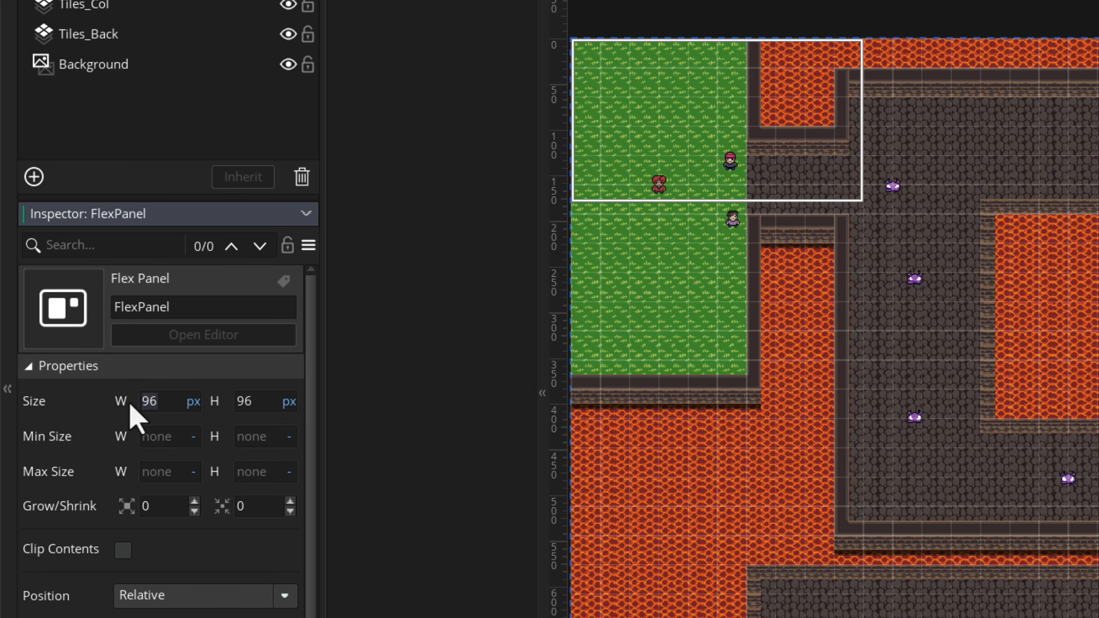
pyautogui.write('300')
pyautogui.click(257, 403)
pyautogui.write('400')
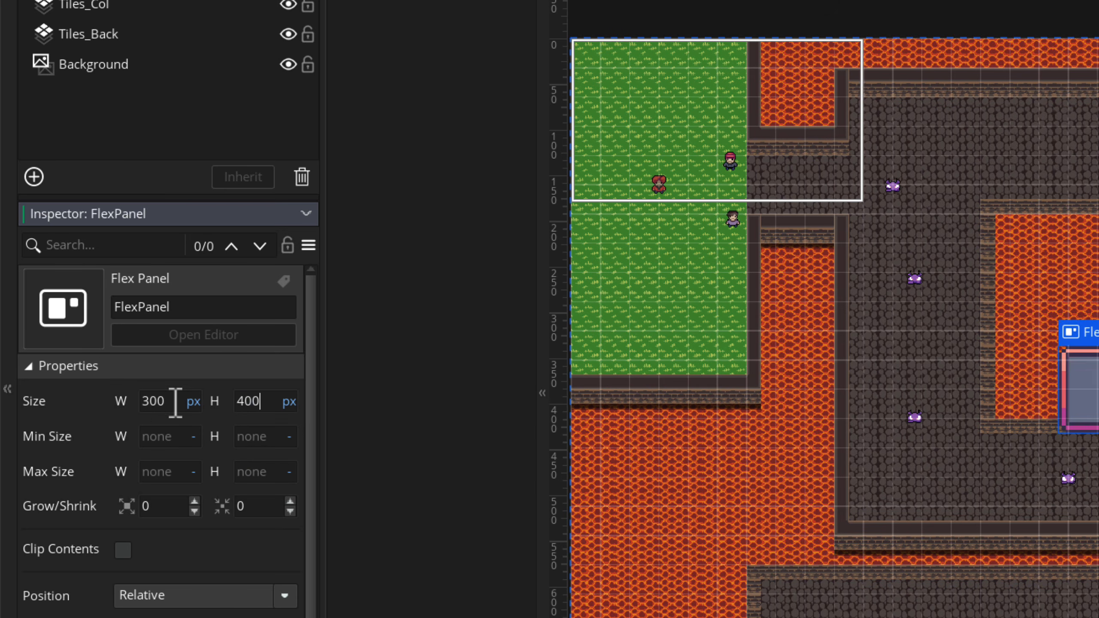
pyautogui.press('Return')
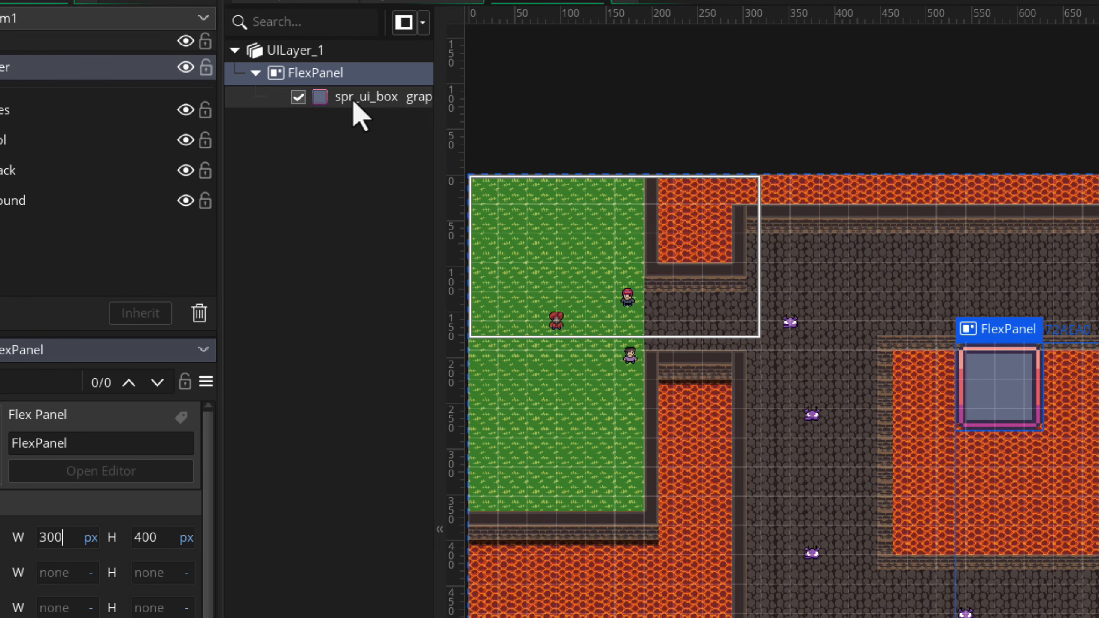
# Stretch the spr_ui_box graphic so that it fills its flex panel.
pyautogui.click(352, 100)
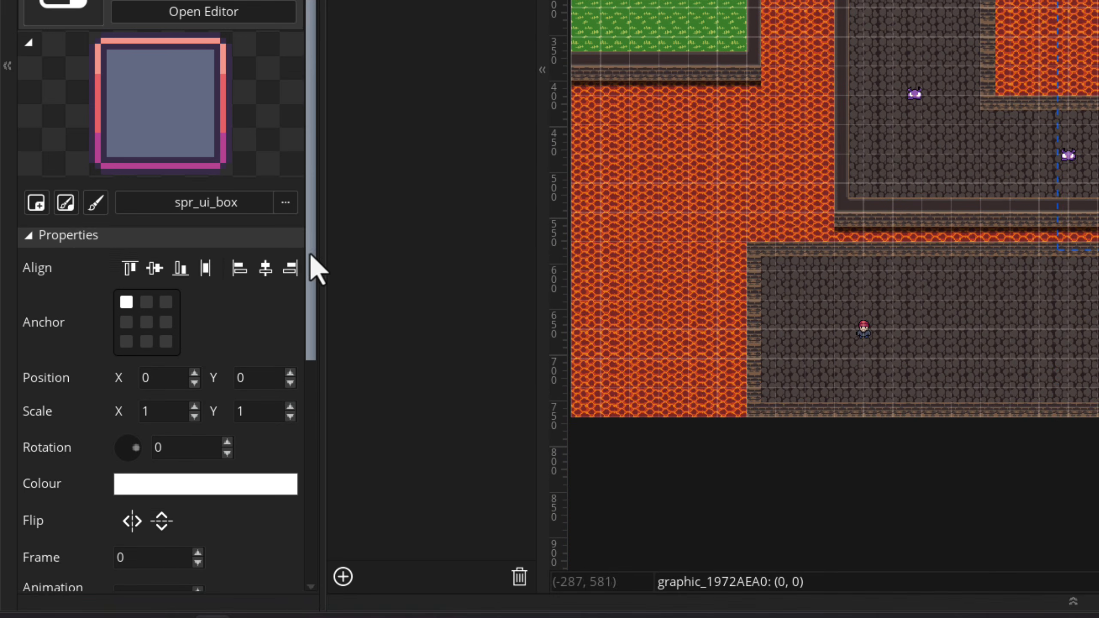
pyautogui.moveTo(311, 256); pyautogui.dragTo(314, 518)
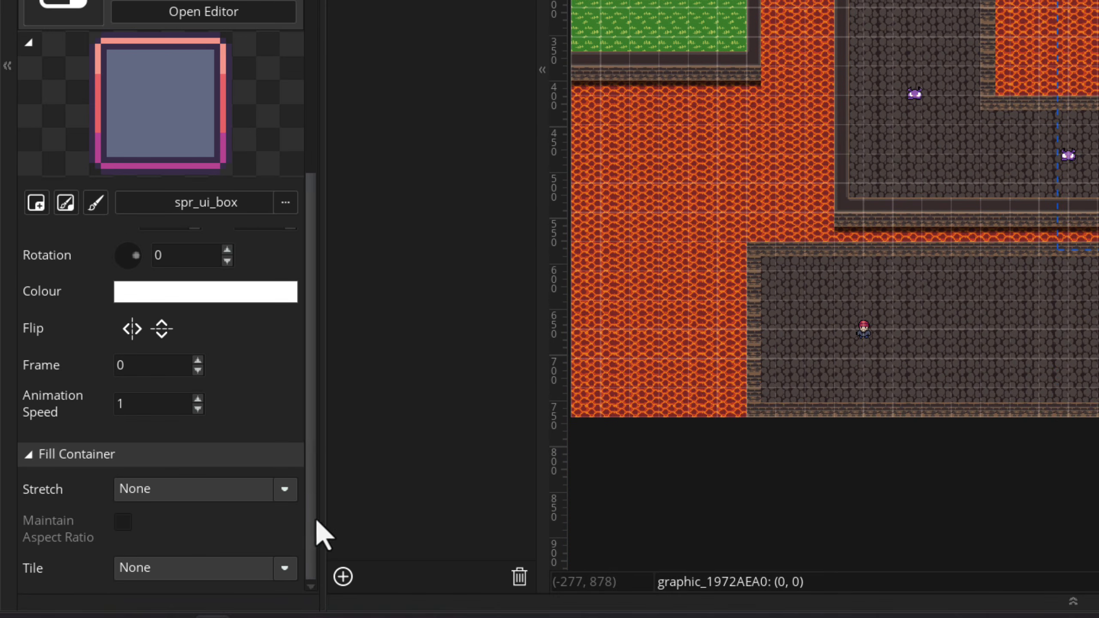
pyautogui.click(169, 494)
pyautogui.click(175, 570)
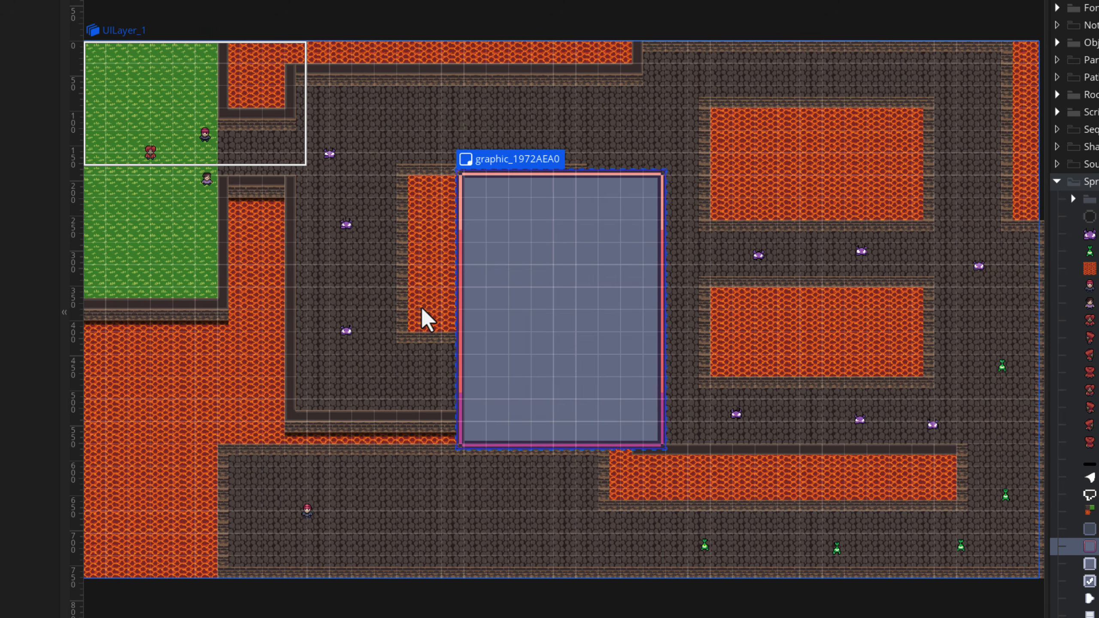
# Run the game, walk the player around to check how the UI panel is displayed, and close the game window.
pyautogui.press('F5')
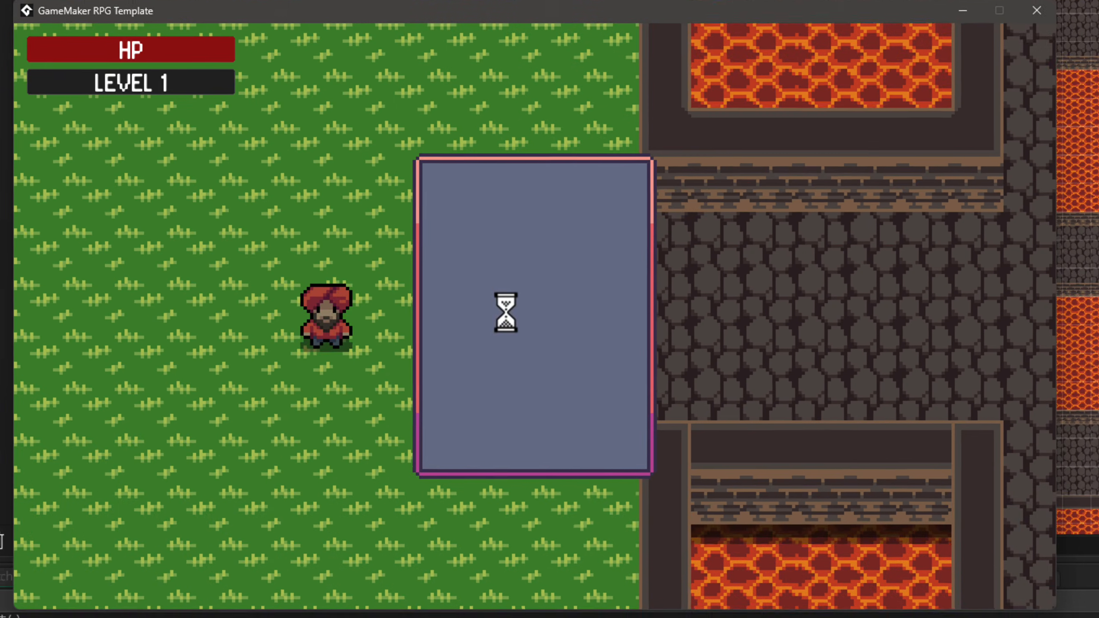
pyautogui.press('a')
pyautogui.press('s')
pyautogui.press('d')
pyautogui.press('s')
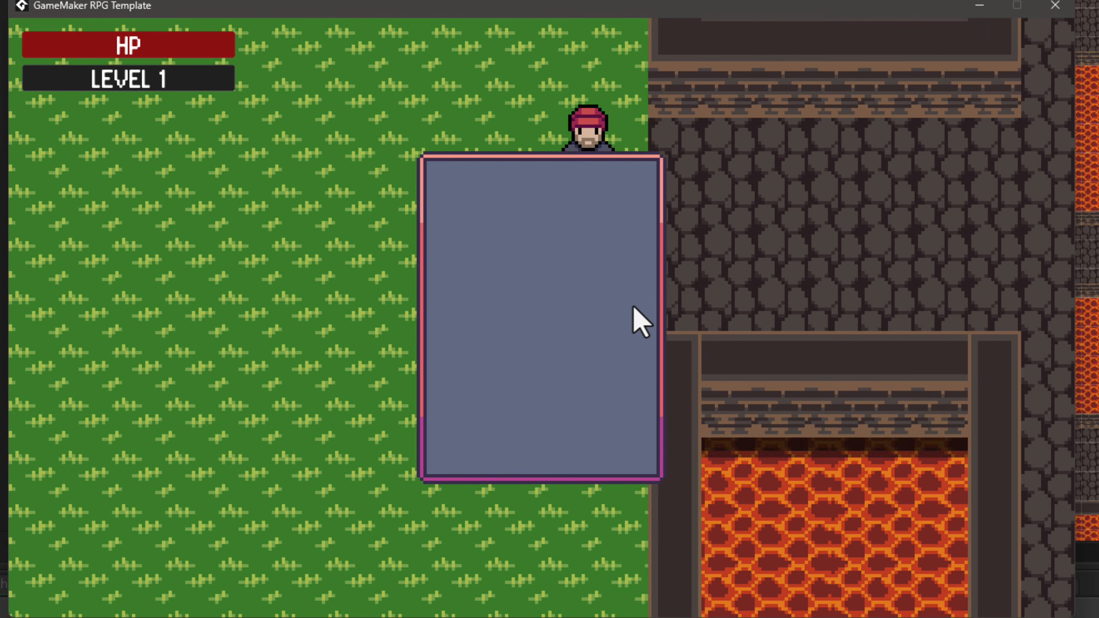
pyautogui.press('w')
pyautogui.press('d')
pyautogui.press('s')
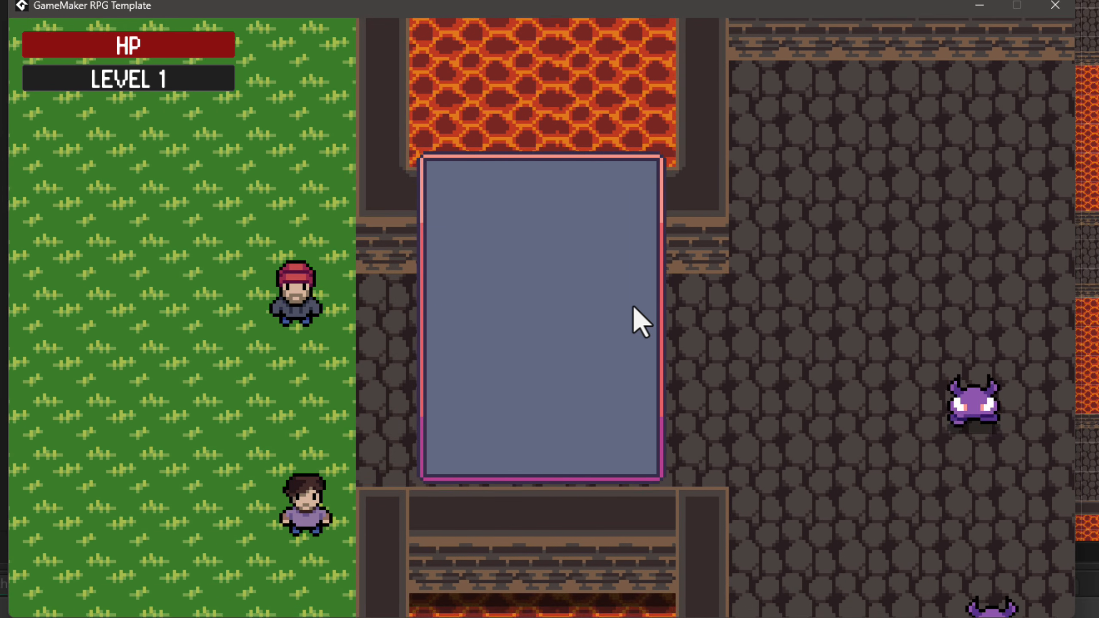
pyautogui.press('s')
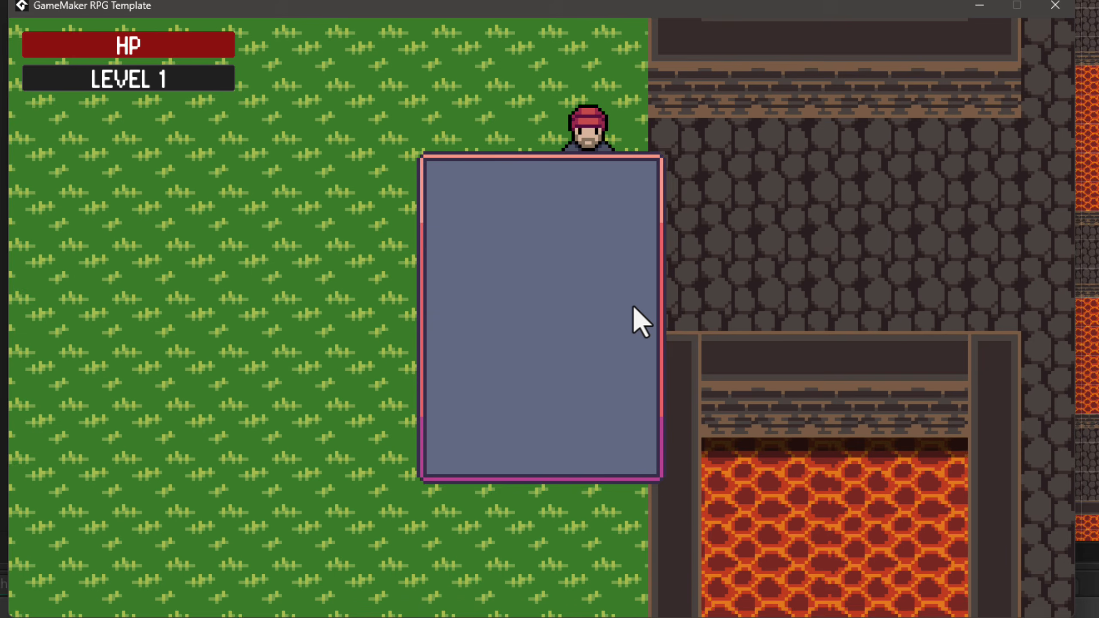
pyautogui.press('w')
pyautogui.press('d')
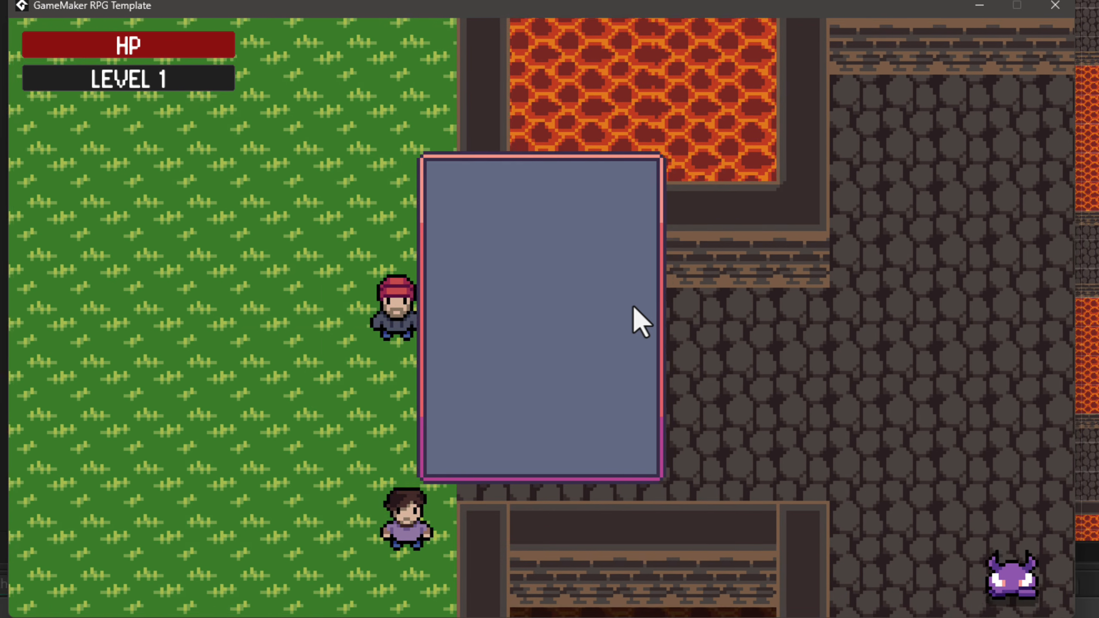
pyautogui.press('s')
pyautogui.press('s')
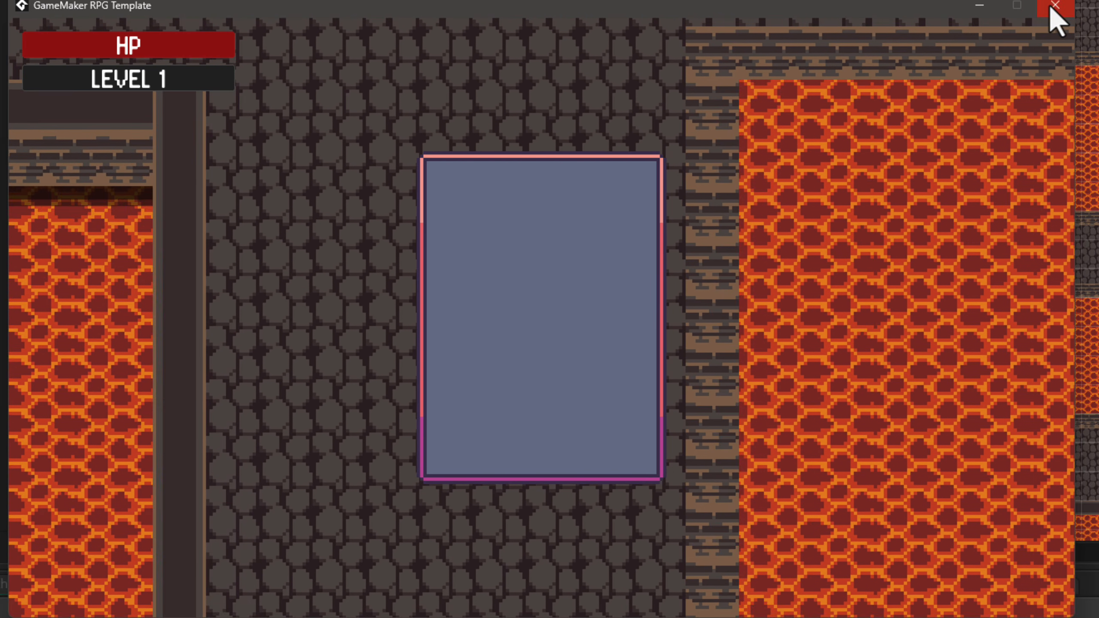
pyautogui.click(1055, 6)
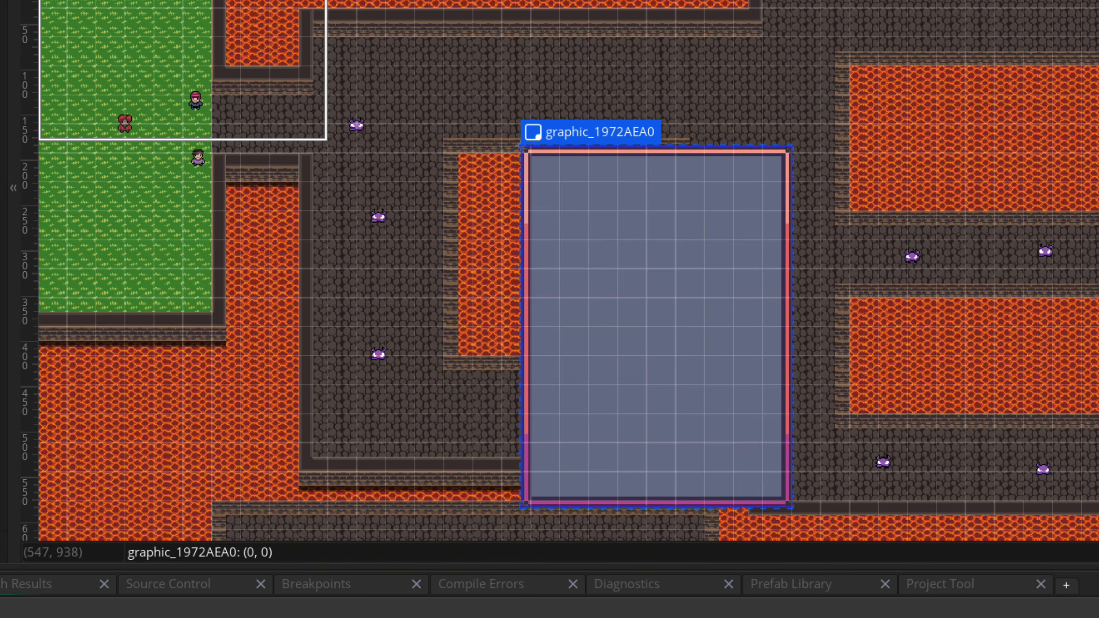
# Turn on the UI canvas preview in the room editor and set it to 720p 1280 x 720.
pyautogui.click(622, 617)
pyautogui.moveTo(730, 401); pyautogui.dragTo(602, 402, button='middle')
pyautogui.moveTo(529, 360); pyautogui.dragTo(603, 358, button='middle')
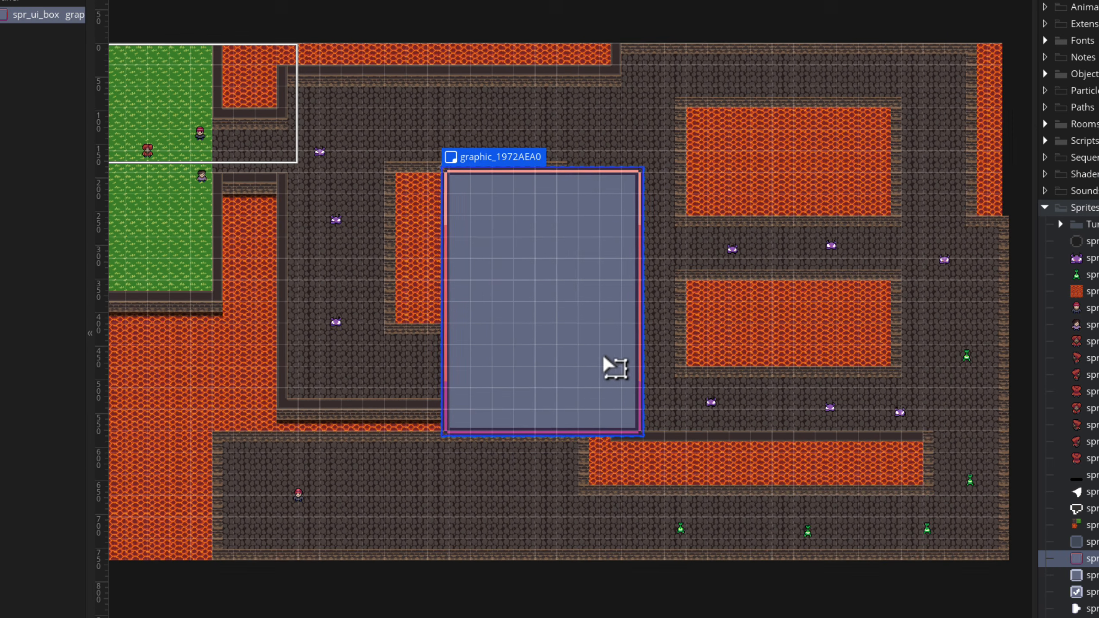
pyautogui.scroll(3, 606, 360)
pyautogui.moveTo(396, 289); pyautogui.dragTo(506, 311, button='middle')
pyautogui.scroll(-1, 505, 310)
pyautogui.scroll(-2, 505, 311)
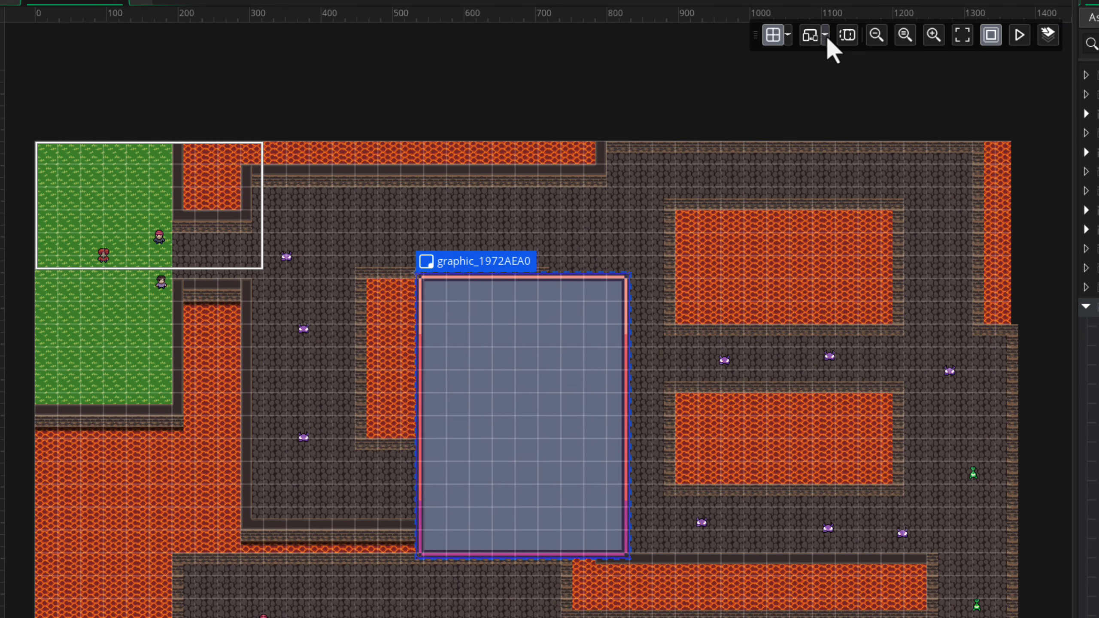
pyautogui.click(808, 38)
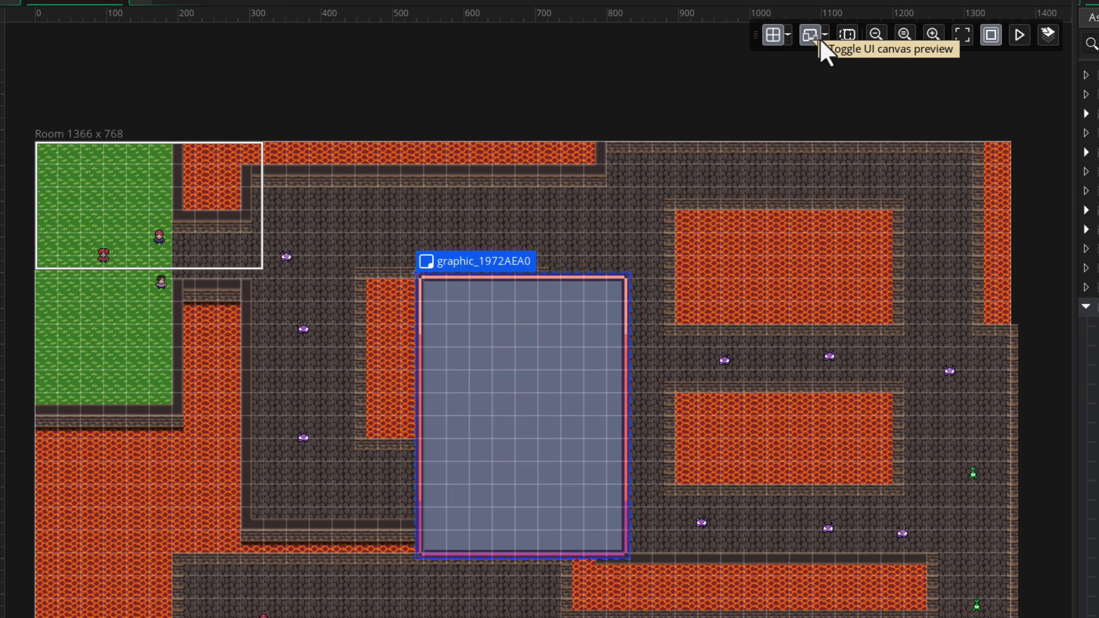
pyautogui.click(824, 36)
pyautogui.click(940, 65)
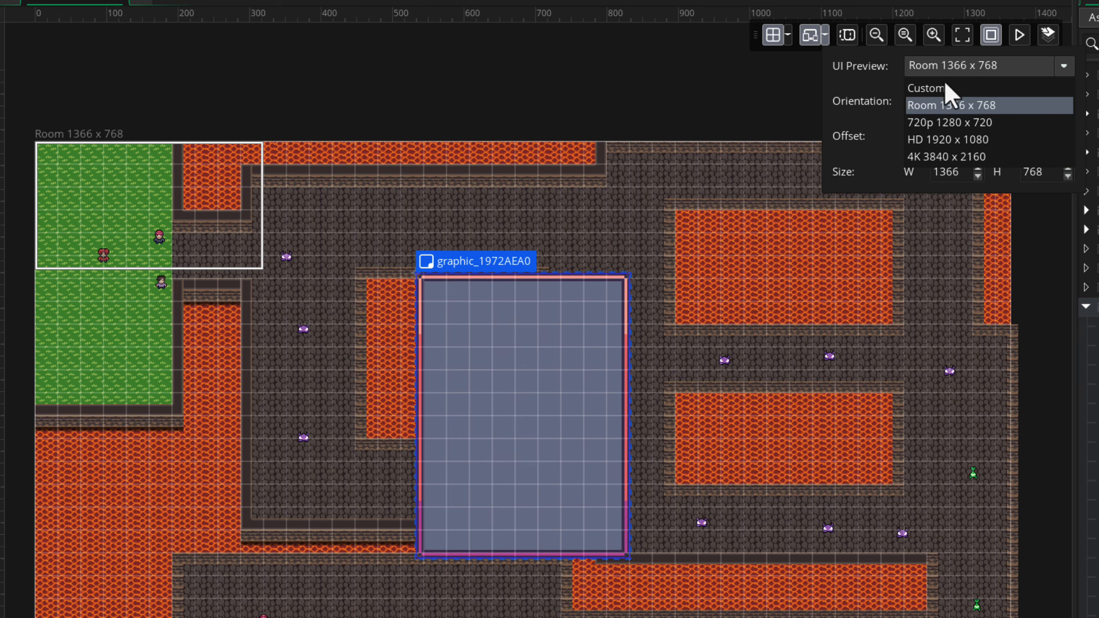
pyautogui.click(948, 126)
# Set the UI canvas preview to a custom size of 1000 by 600.
pyautogui.write('1000')
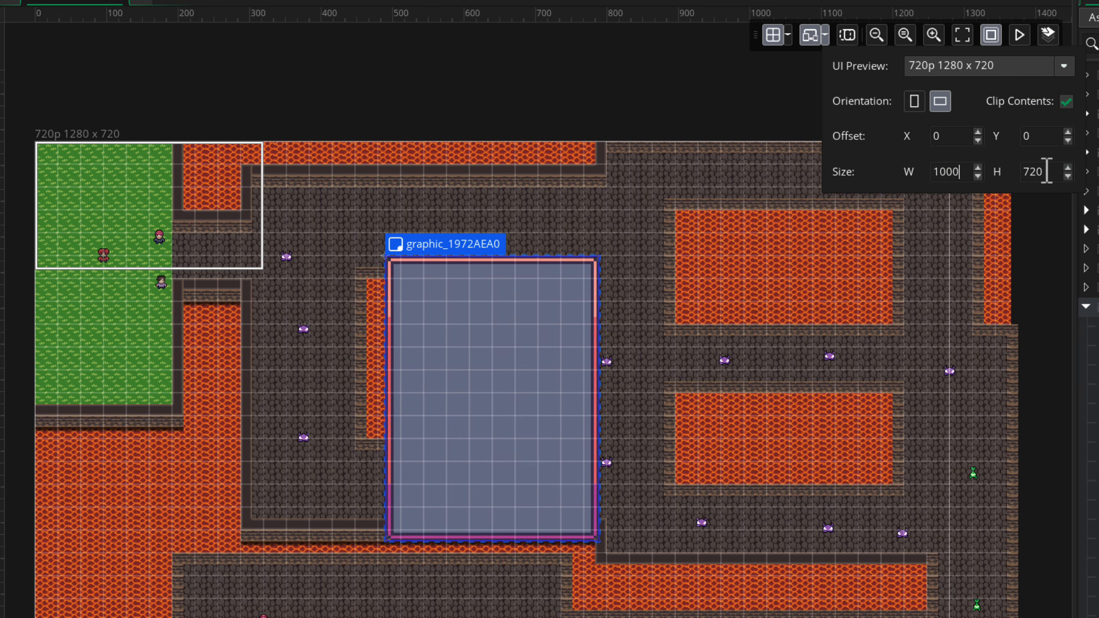
pyautogui.moveTo(1046, 172); pyautogui.dragTo(1000, 170)
pyautogui.write('700600')
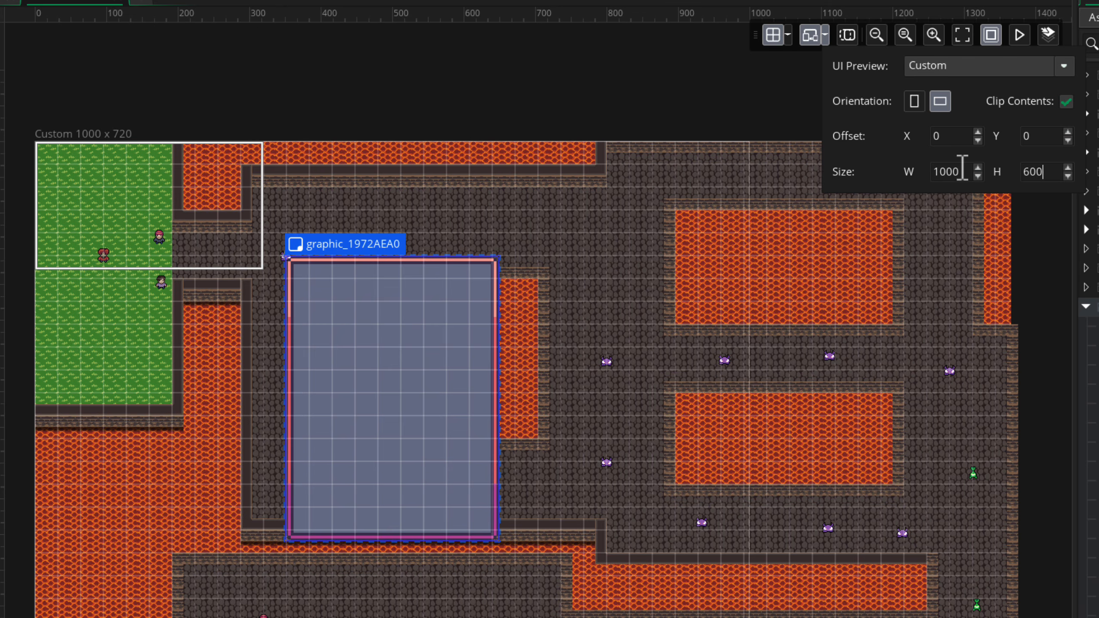
pyautogui.click(964, 168)
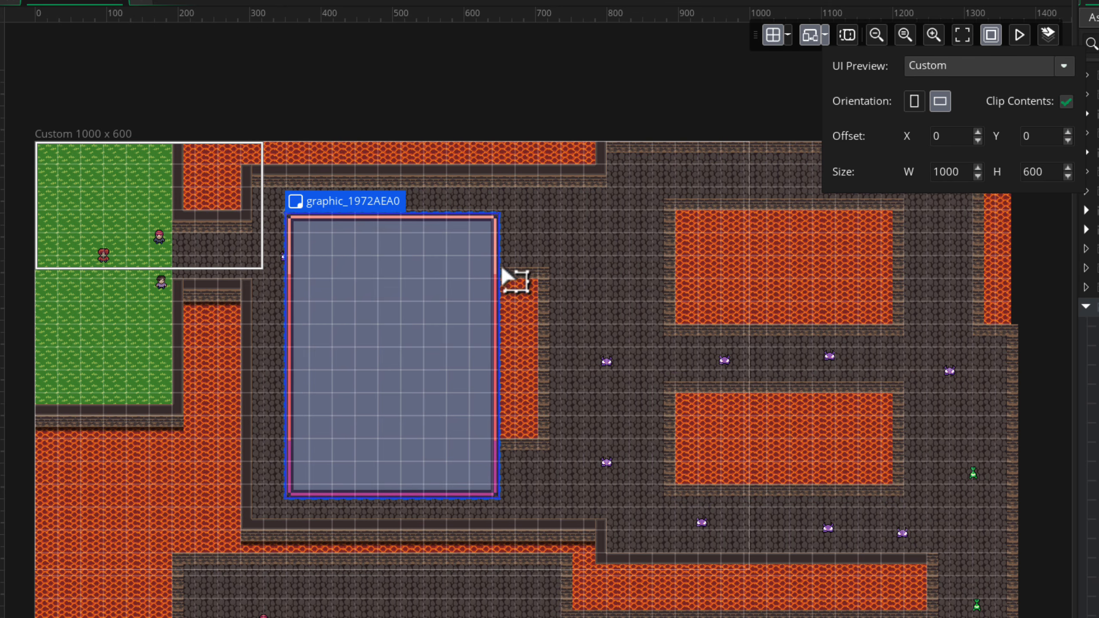
# Try the portrait orientation for the UI canvas preview and switch back to landscape.
pyautogui.click(912, 104)
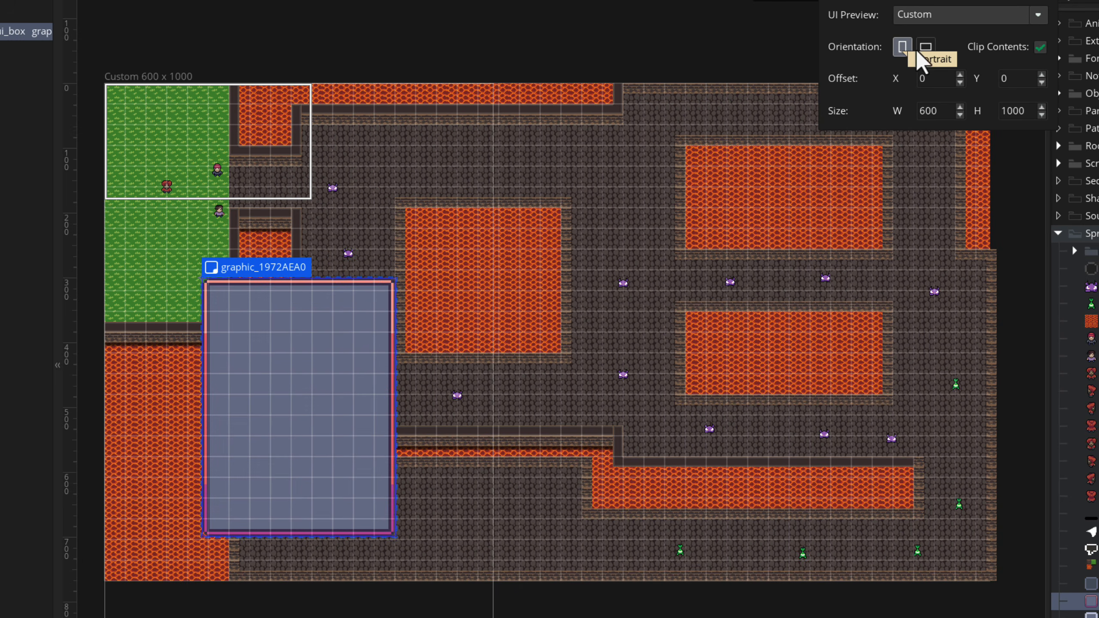
pyautogui.click(929, 46)
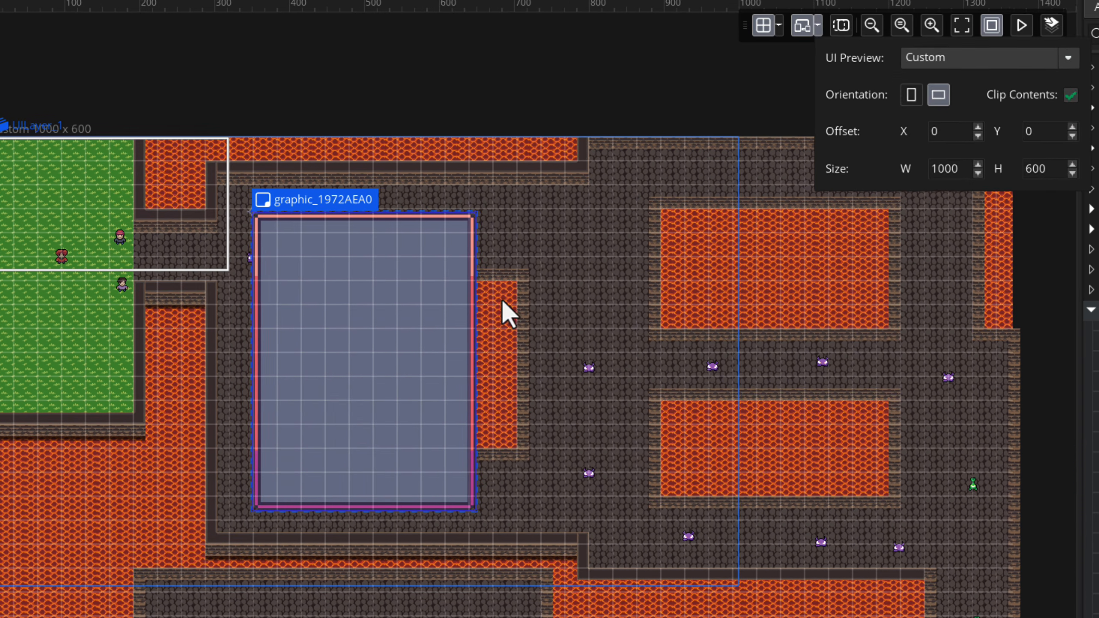
pyautogui.moveTo(530, 258); pyautogui.dragTo(634, 254, button='middle')
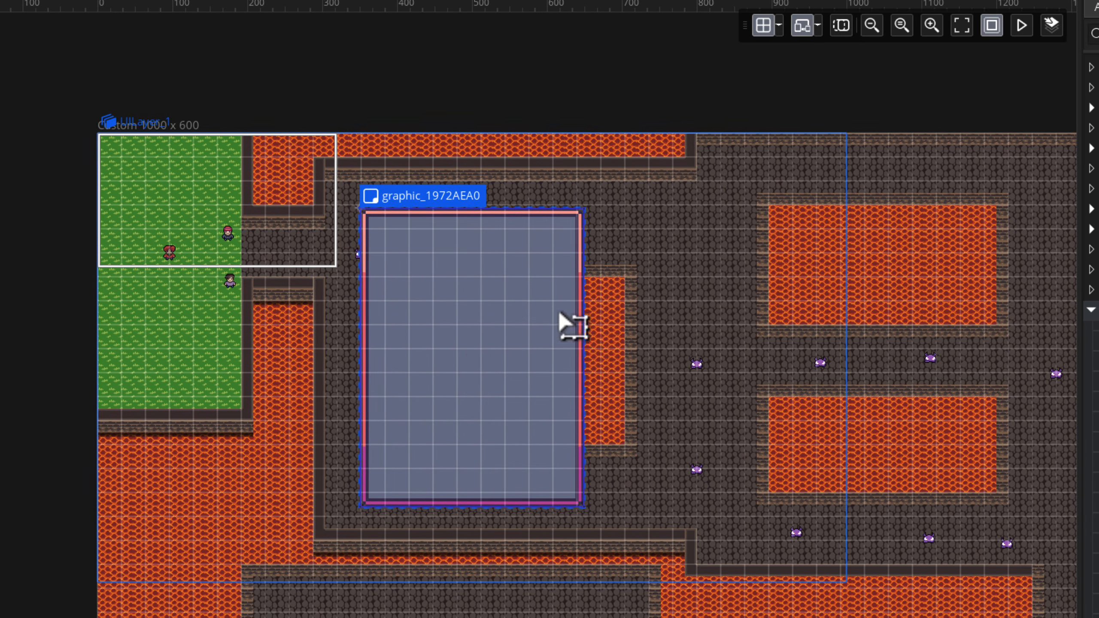
pyautogui.keyDown('ctrl'); pyautogui.scroll(1, 497, 305); pyautogui.keyUp('ctrl')
pyautogui.moveTo(468, 352); pyautogui.dragTo(516, 404, button='middle')
pyautogui.keyDown('ctrl'); pyautogui.scroll(1, 541, 390); pyautogui.keyUp('ctrl')
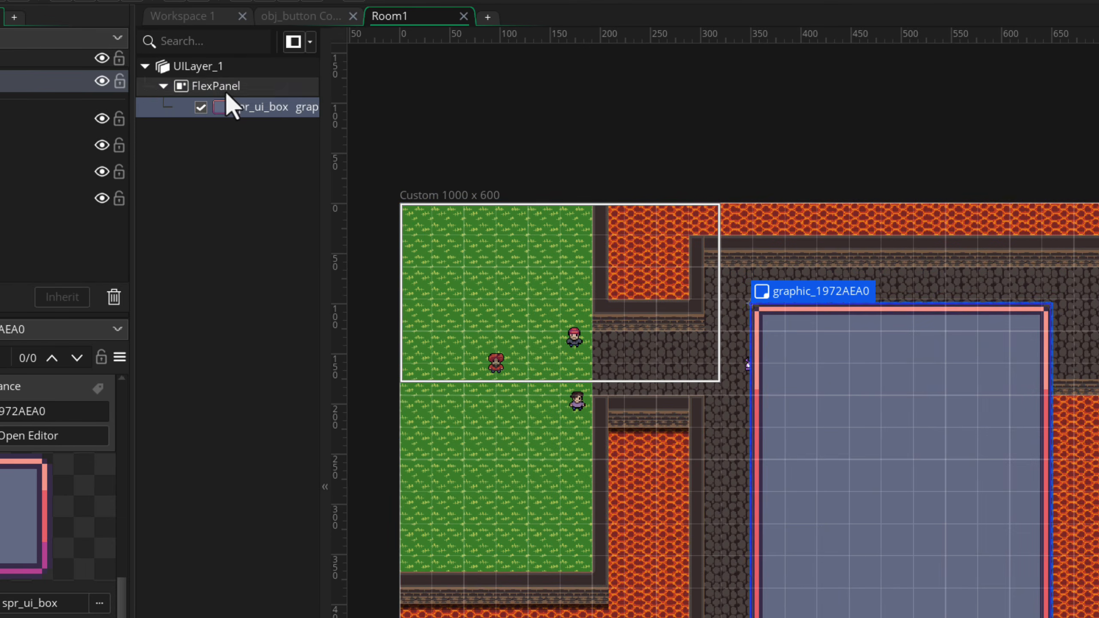
# Rename the flex panel in UILayer_1 to PausePanel.
pyautogui.click(219, 89)
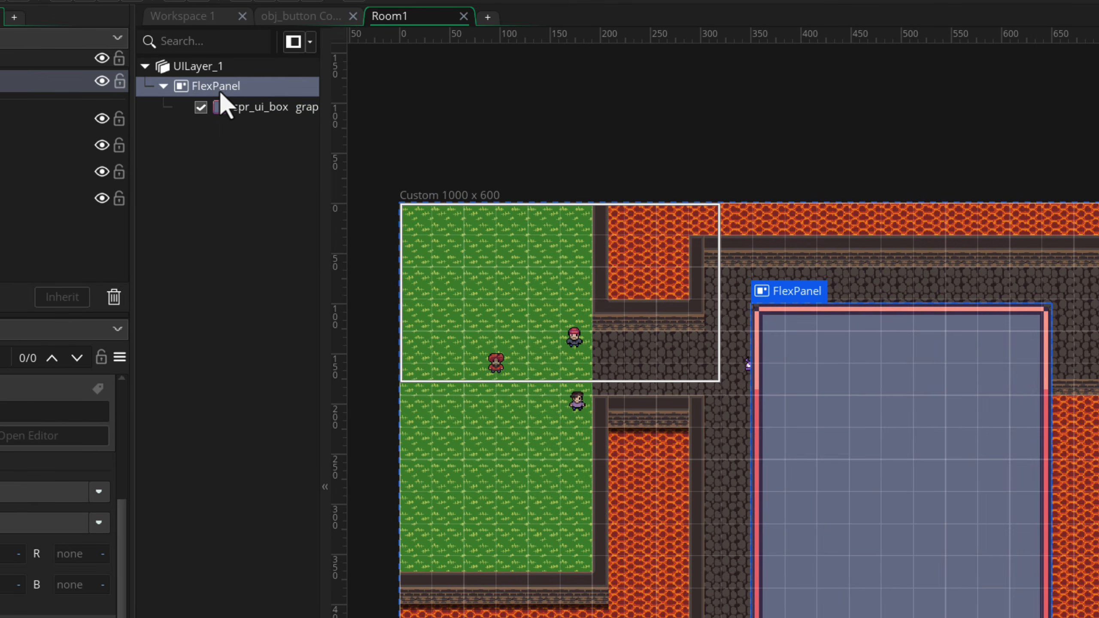
pyautogui.rightClick(219, 89)
pyautogui.click(249, 158)
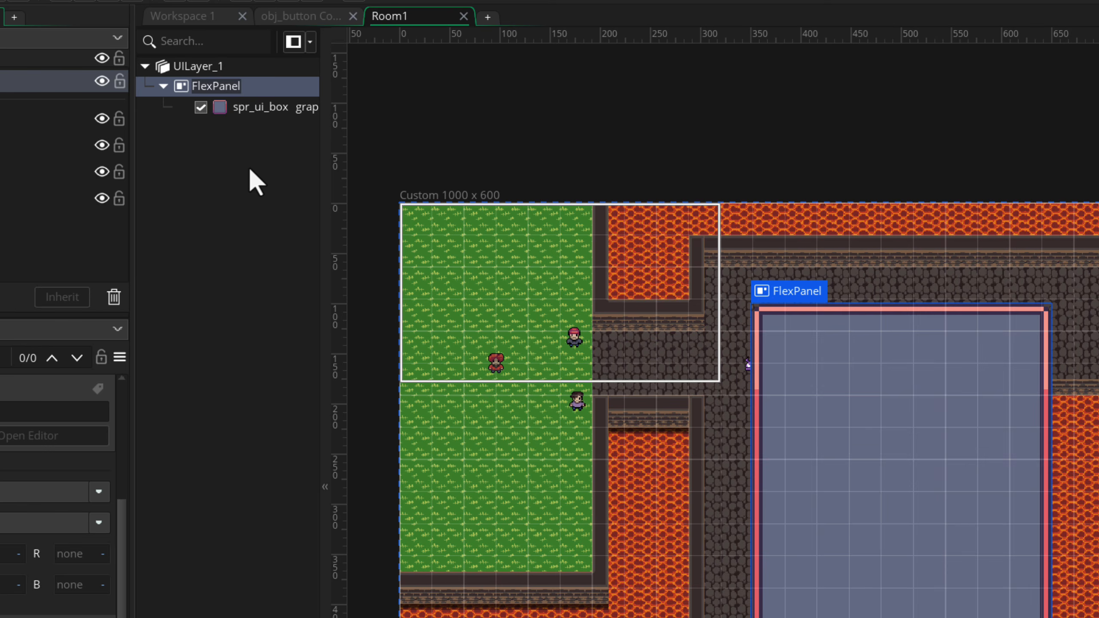
pyautogui.write('PausePanel')
pyautogui.press('Return')
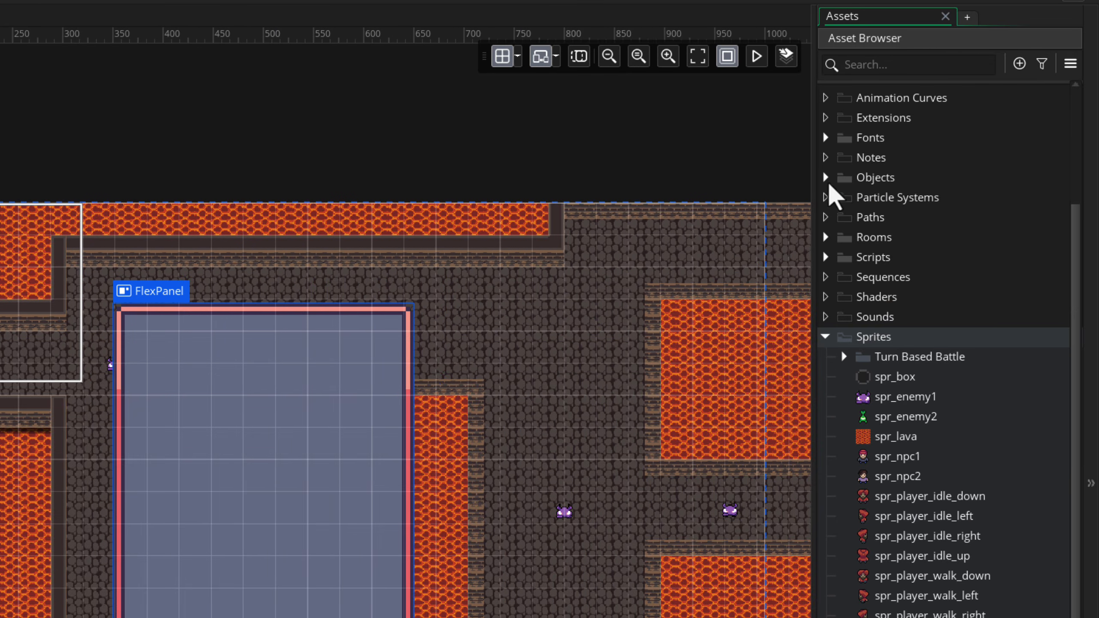
# Add obj_button from the Objects assets inside PausePanel and rename its flex panel to ResumeButton.
pyautogui.click(825, 177)
pyautogui.click(901, 218)
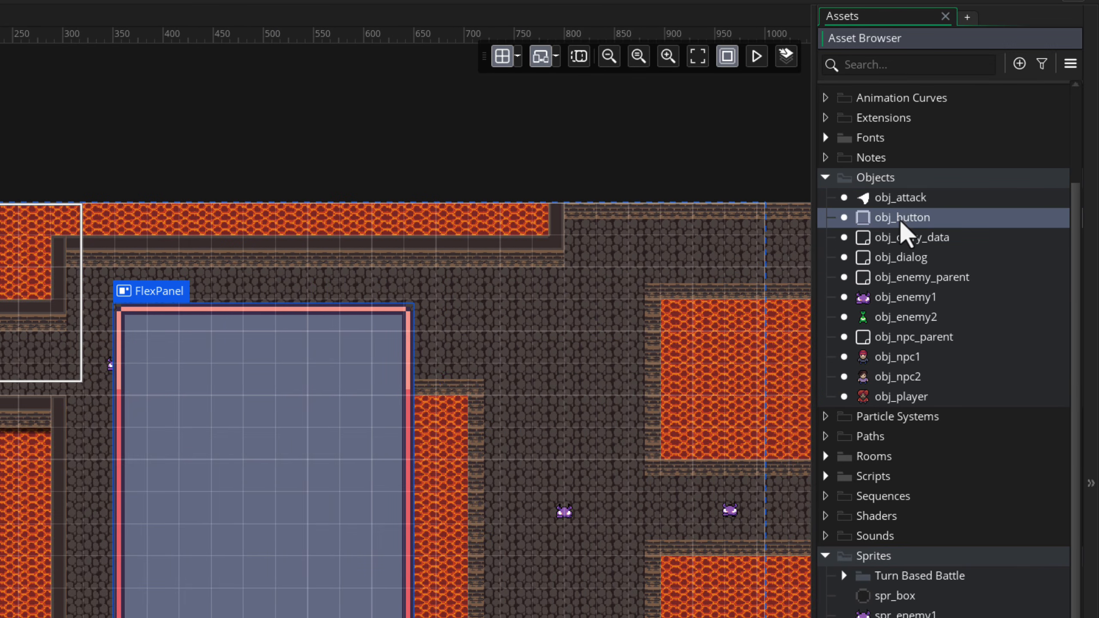
pyautogui.moveTo(900, 223); pyautogui.dragTo(242, 69)
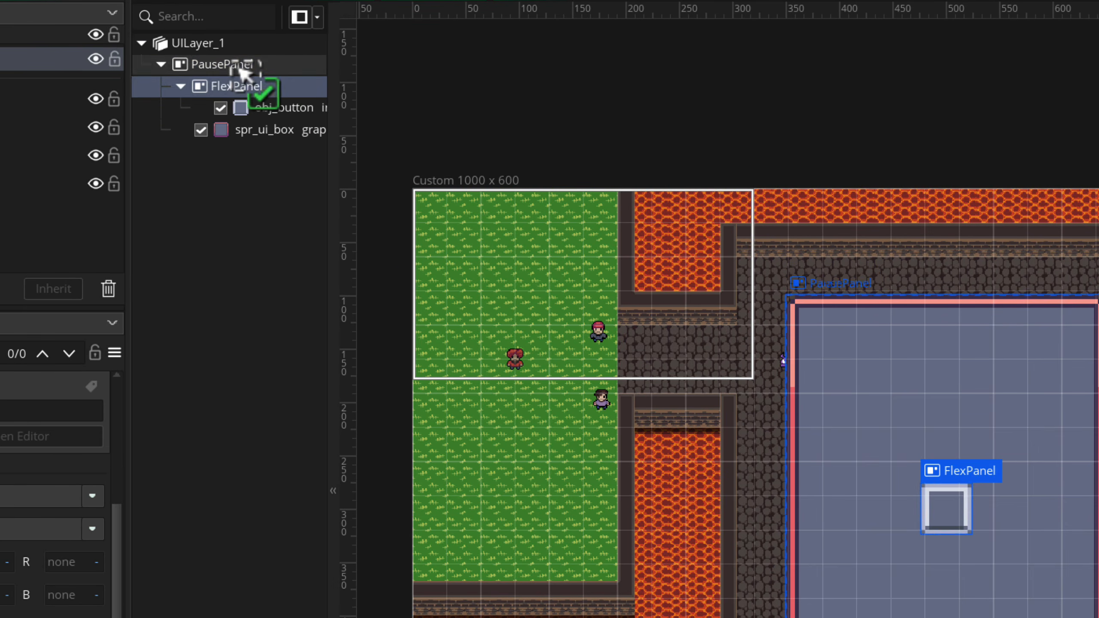
pyautogui.moveTo(909, 457); pyautogui.dragTo(637, 208, button='middle')
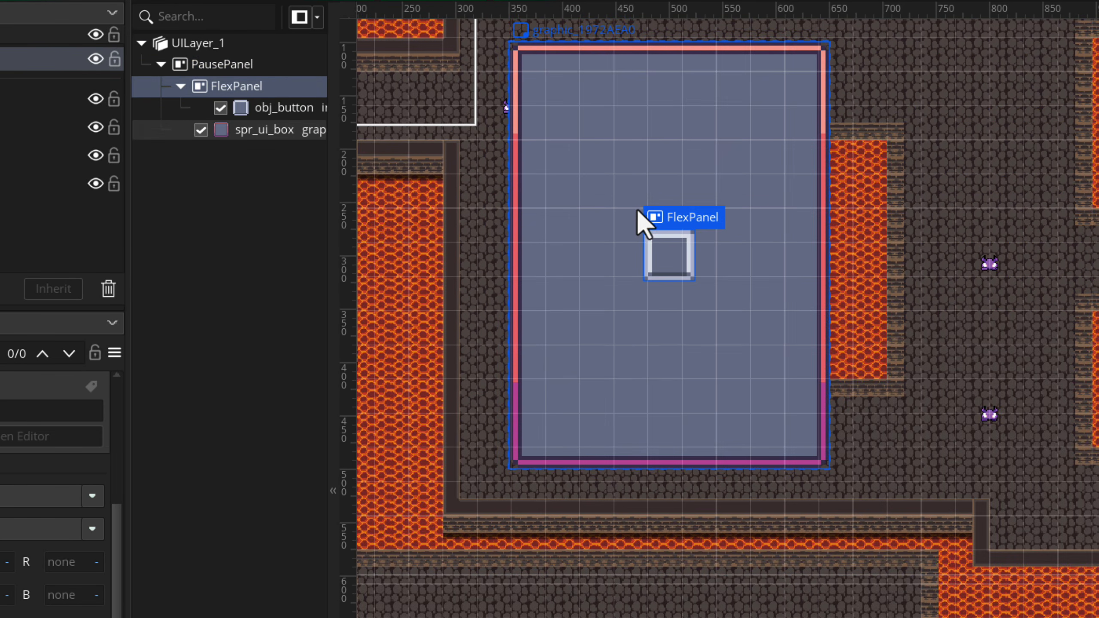
pyautogui.moveTo(735, 238); pyautogui.dragTo(717, 242, button='middle')
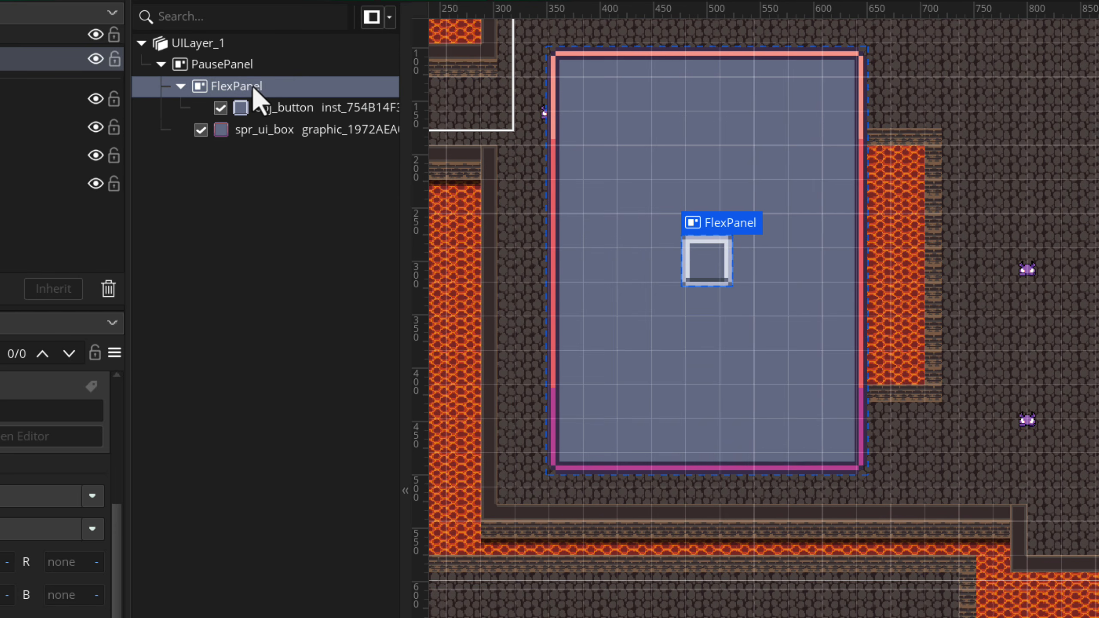
pyautogui.doubleClick(263, 88)
pyautogui.write('R')
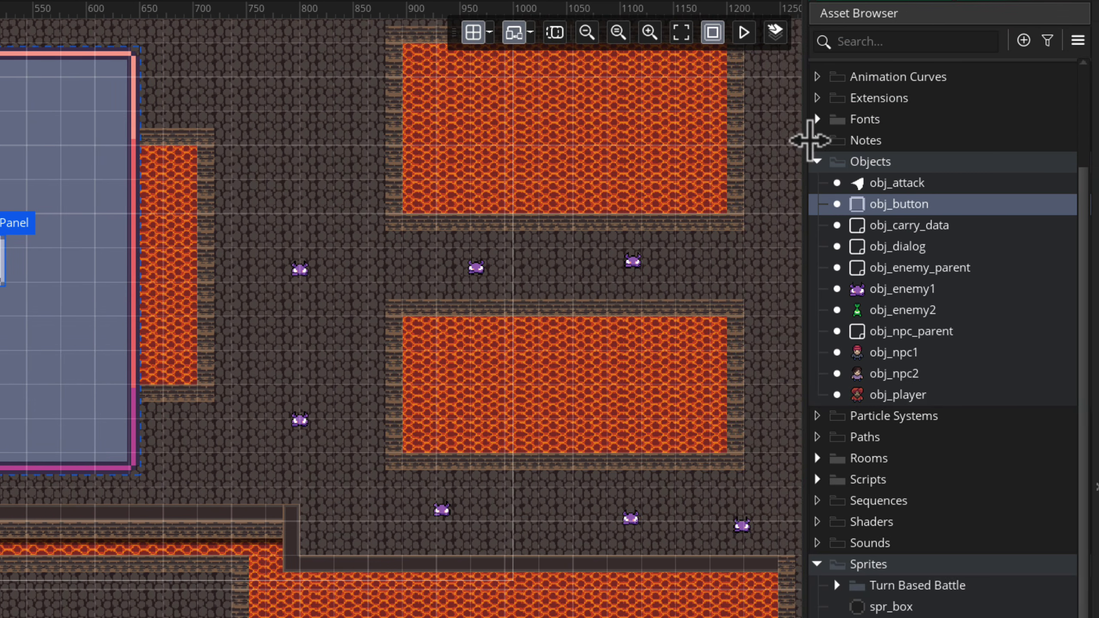
# Add the fnt_ui font as a text item inside the ResumeButton panel.
pyautogui.click(817, 119)
pyautogui.click(889, 146)
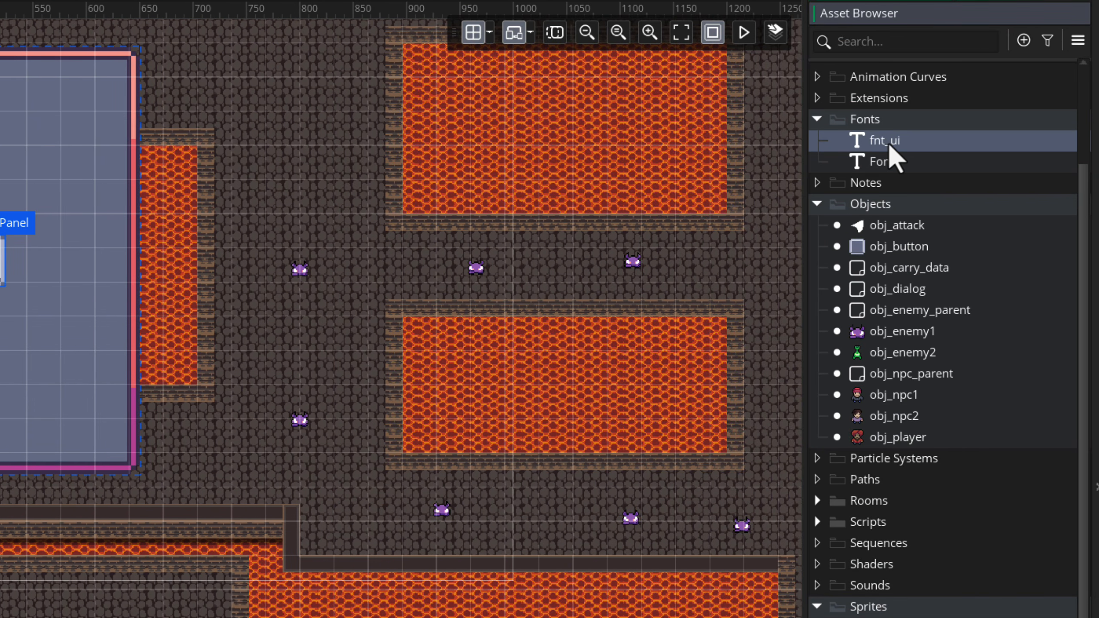
pyautogui.moveTo(890, 146); pyautogui.dragTo(0, 89)
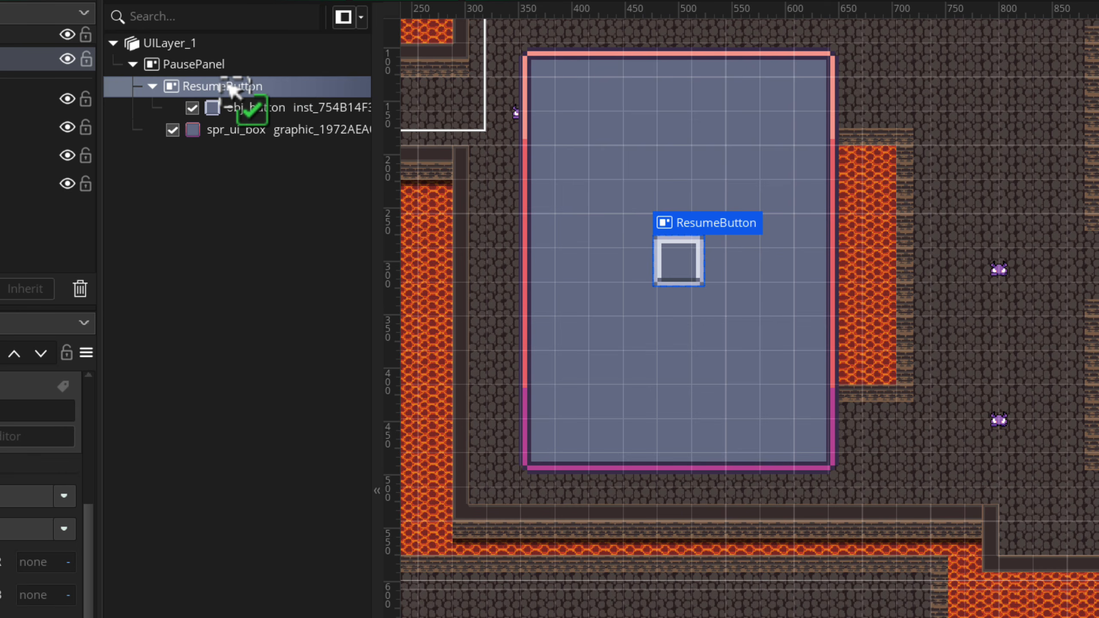
pyautogui.moveTo(230, 86); pyautogui.dragTo(230, 87)
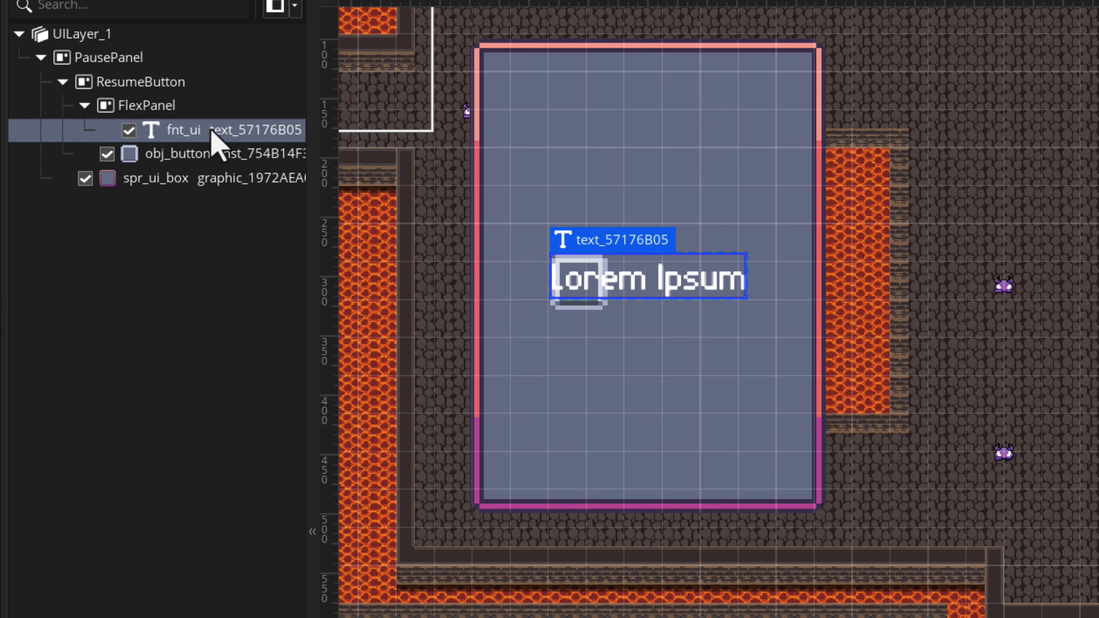
# Set the obj_button instance to stretch so it fills the ResumeButton panel.
pyautogui.click(168, 160)
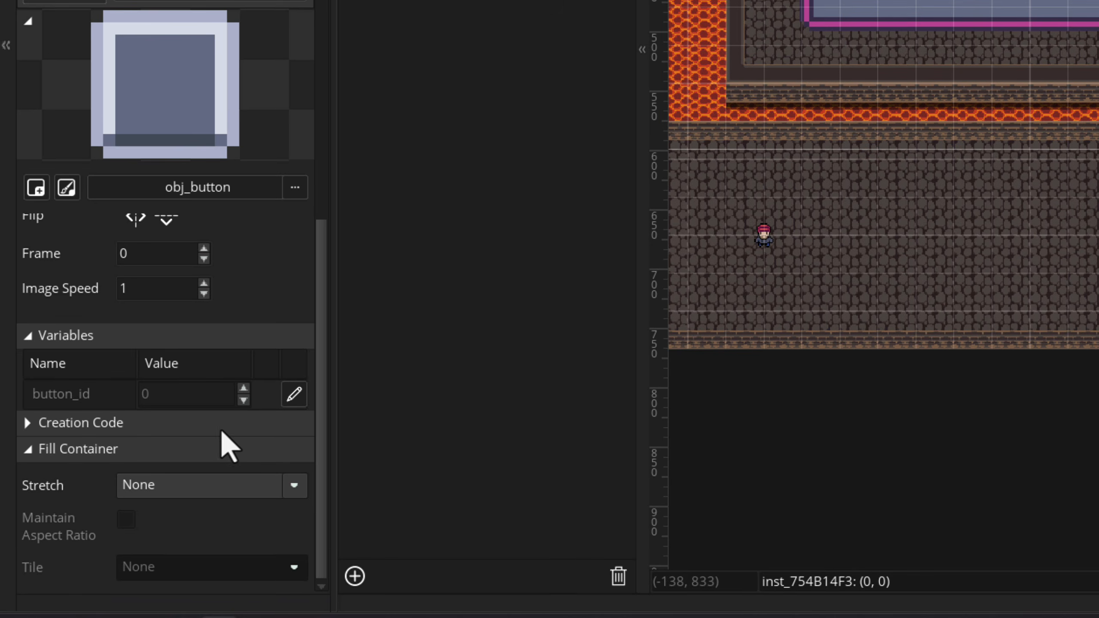
pyautogui.click(214, 485)
pyautogui.click(202, 573)
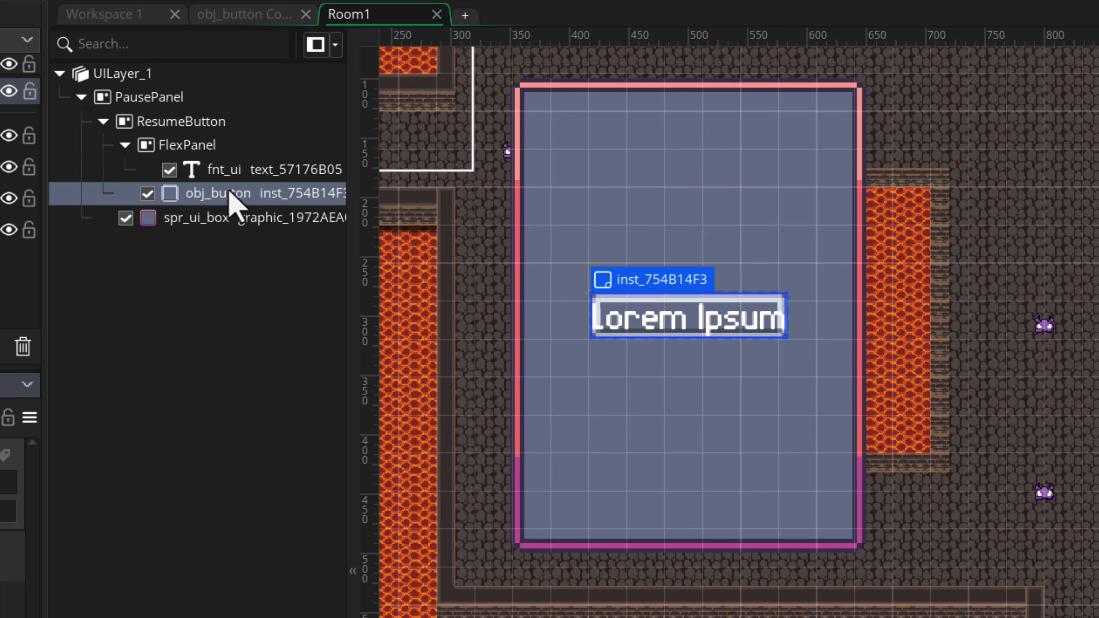
# Rename the flex panel holding the fnt_ui text item to Text.
pyautogui.click(187, 144)
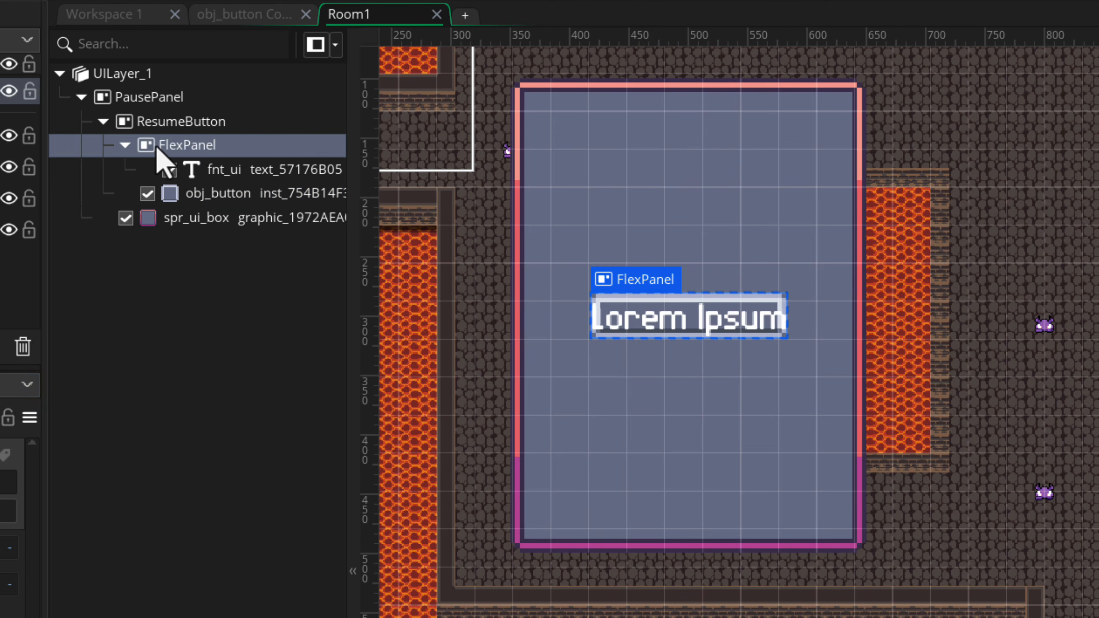
pyautogui.press('F2')
pyautogui.write('Text')
pyautogui.press('Return')
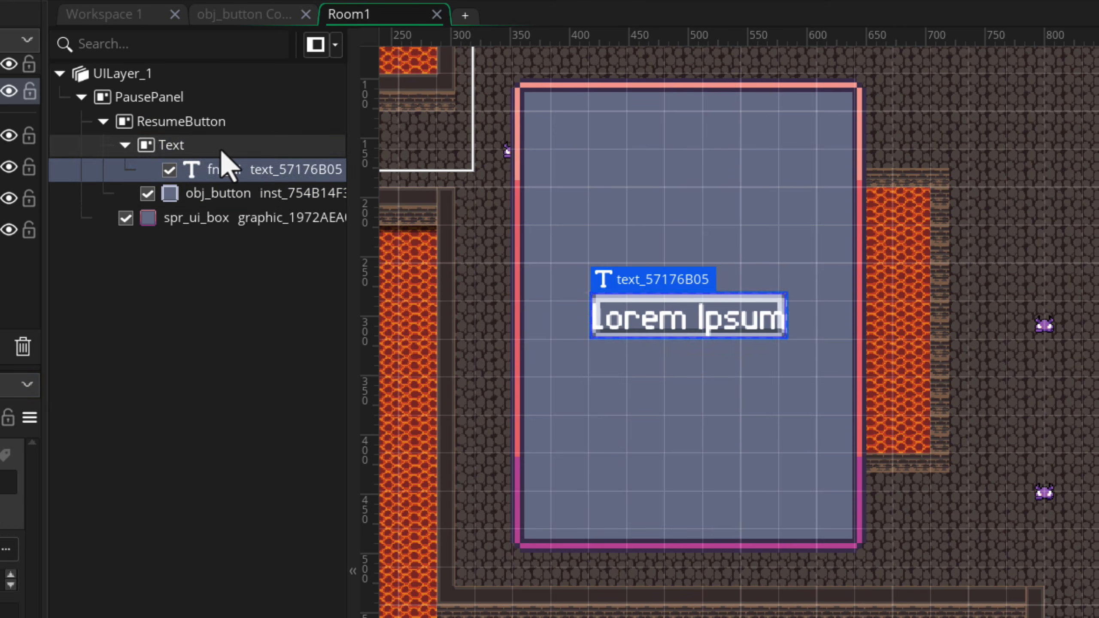
# Try ordering obj_button above the Text panel inside ResumeButton, and return Text to the top of the order.
pyautogui.click(123, 145)
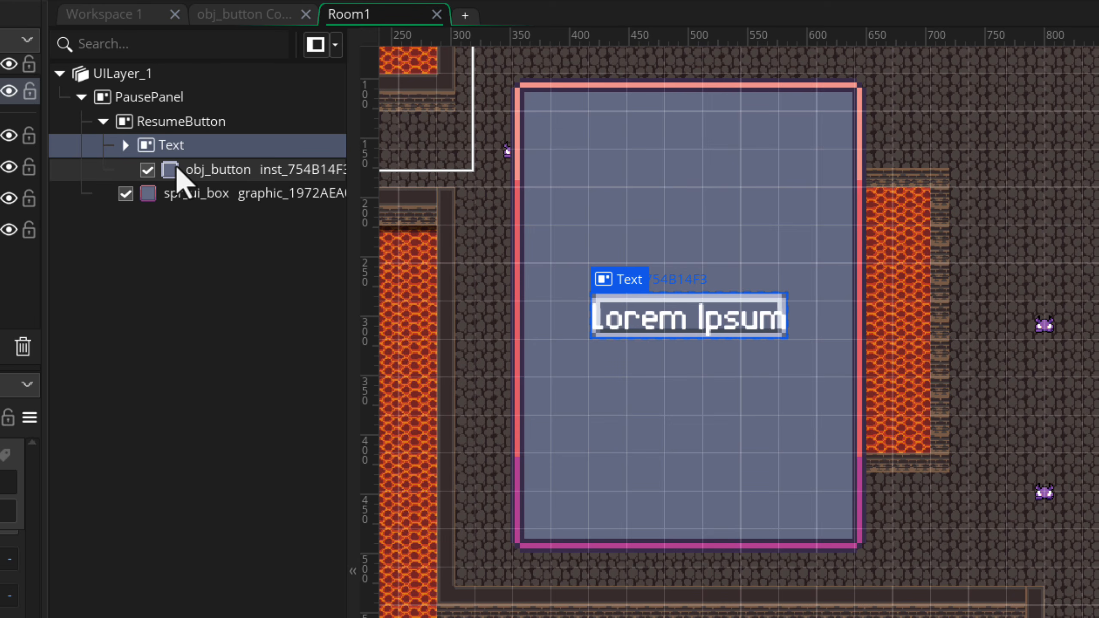
pyautogui.moveTo(178, 177); pyautogui.dragTo(196, 147)
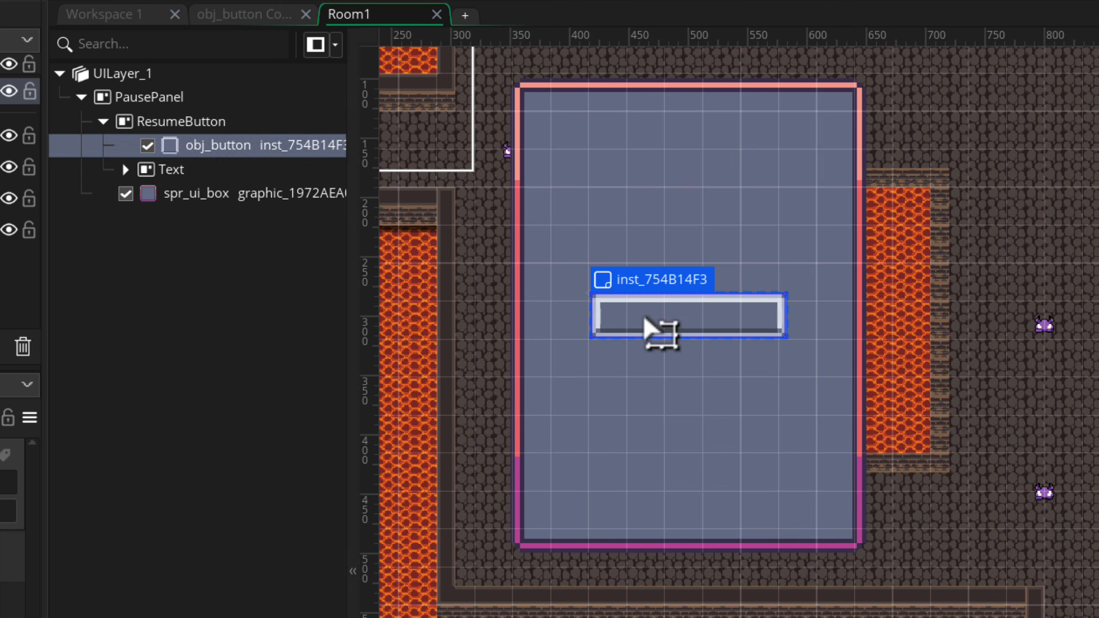
pyautogui.click(166, 171)
pyautogui.moveTo(190, 171); pyautogui.dragTo(201, 141)
pyautogui.click(196, 168)
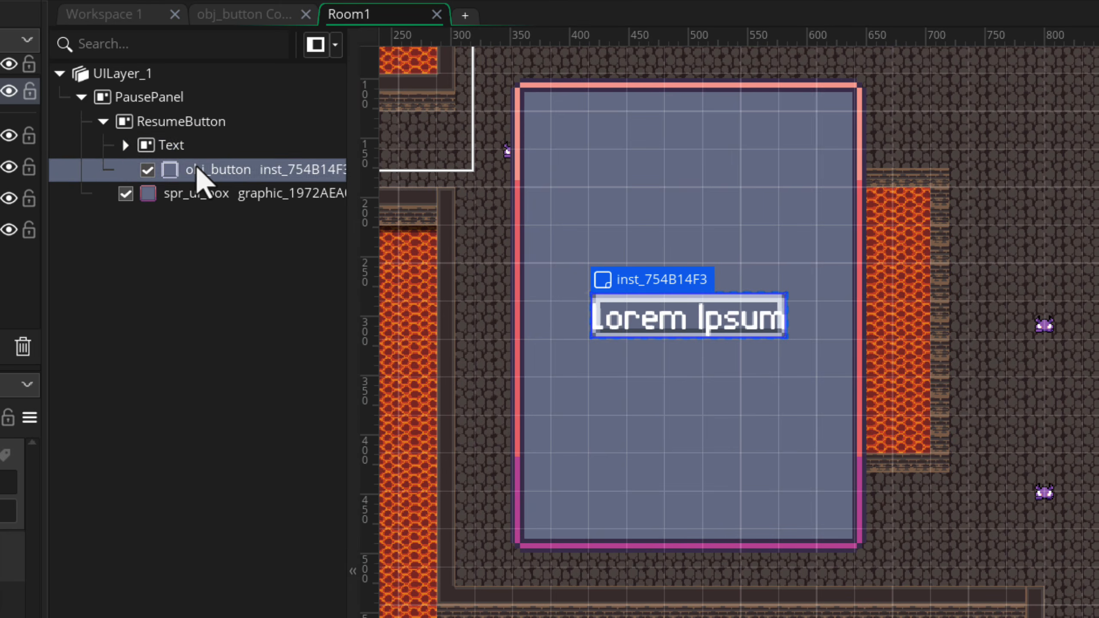
# Replace the fnt_ui text item's content with Resume.
pyautogui.click(124, 146)
pyautogui.click(209, 170)
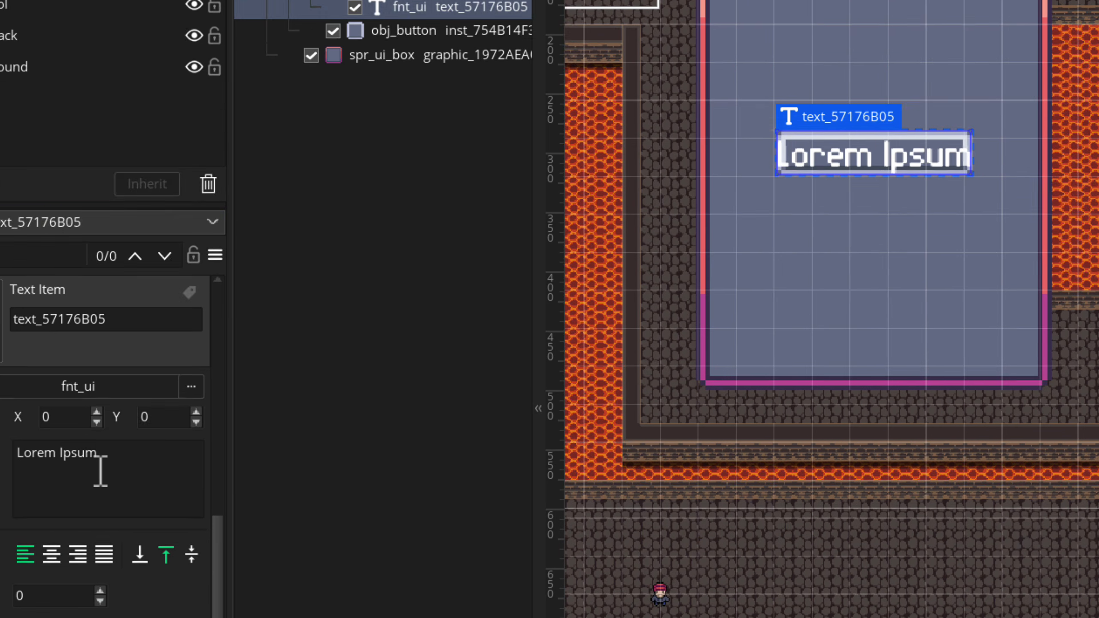
pyautogui.click(200, 388)
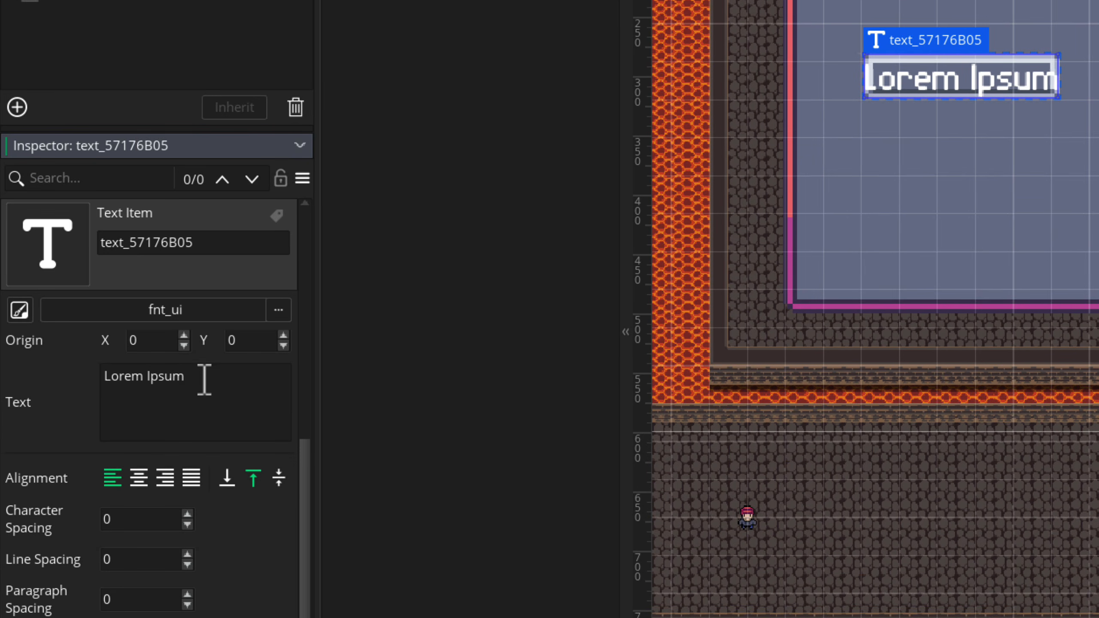
pyautogui.moveTo(203, 376); pyautogui.dragTo(102, 376)
pyautogui.write('Resume')
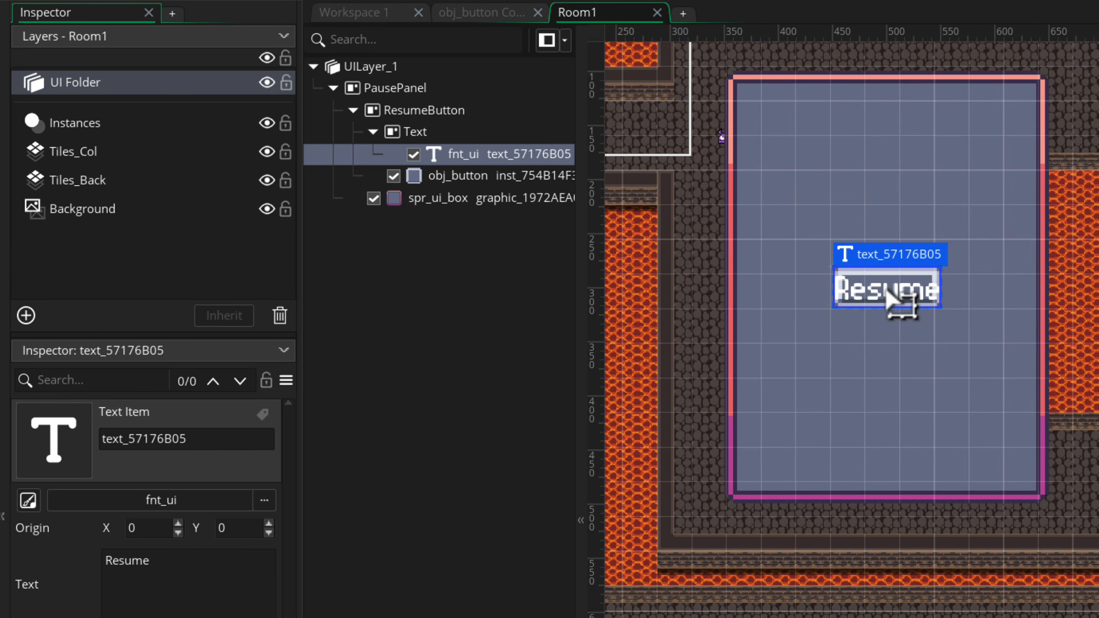
# Set the Text flex panel's top and bottom margins to 6 px.
pyautogui.click(416, 133)
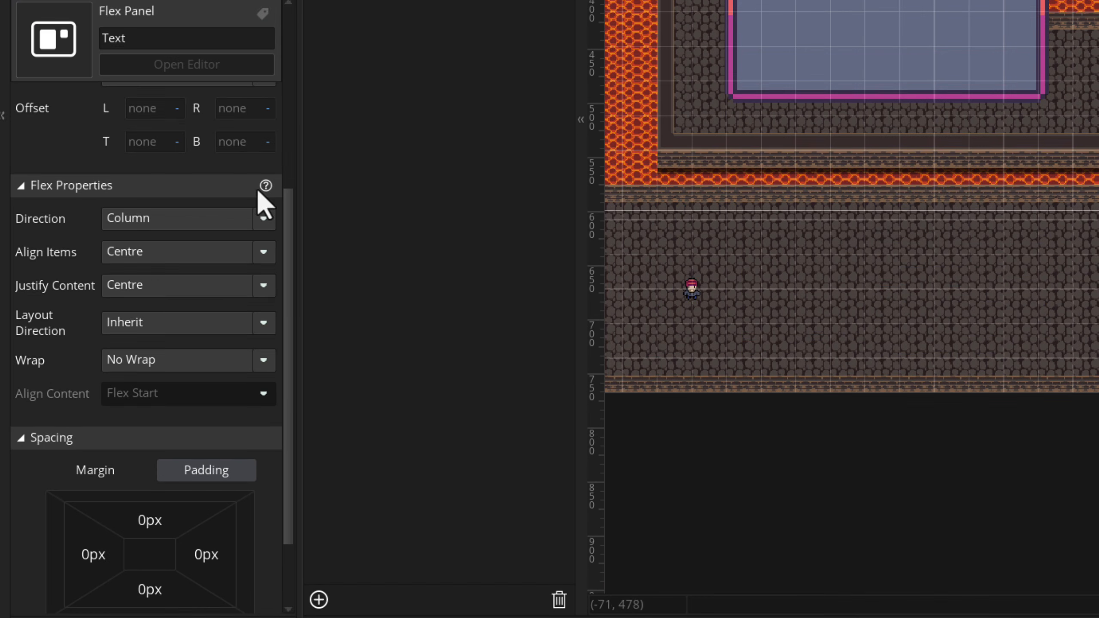
pyautogui.scroll(-3, 211, 412)
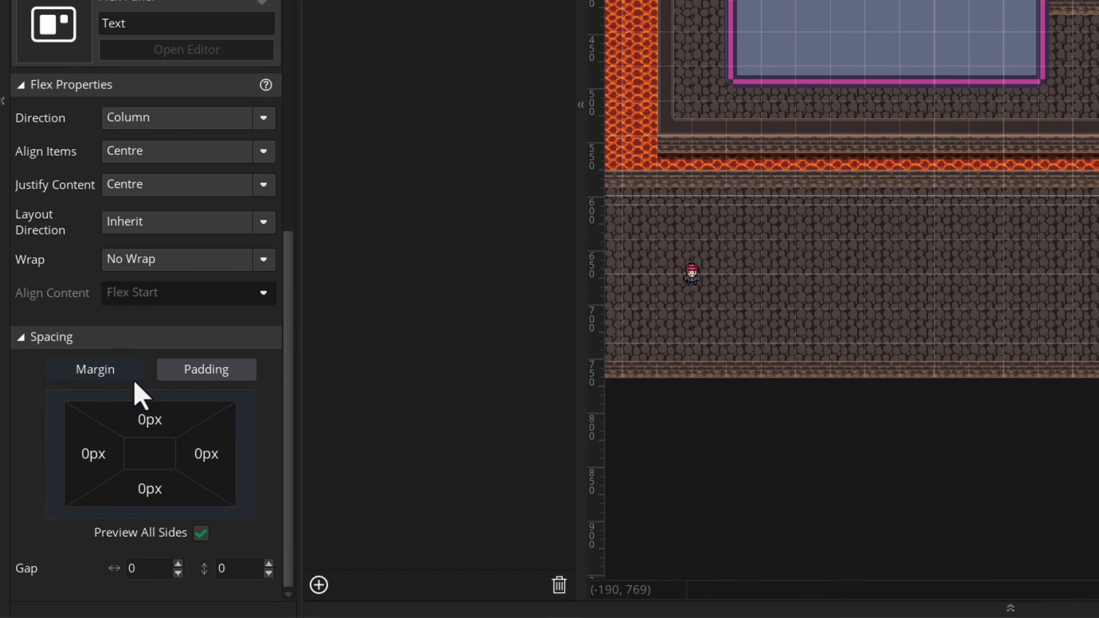
pyautogui.click(90, 370)
pyautogui.click(153, 420)
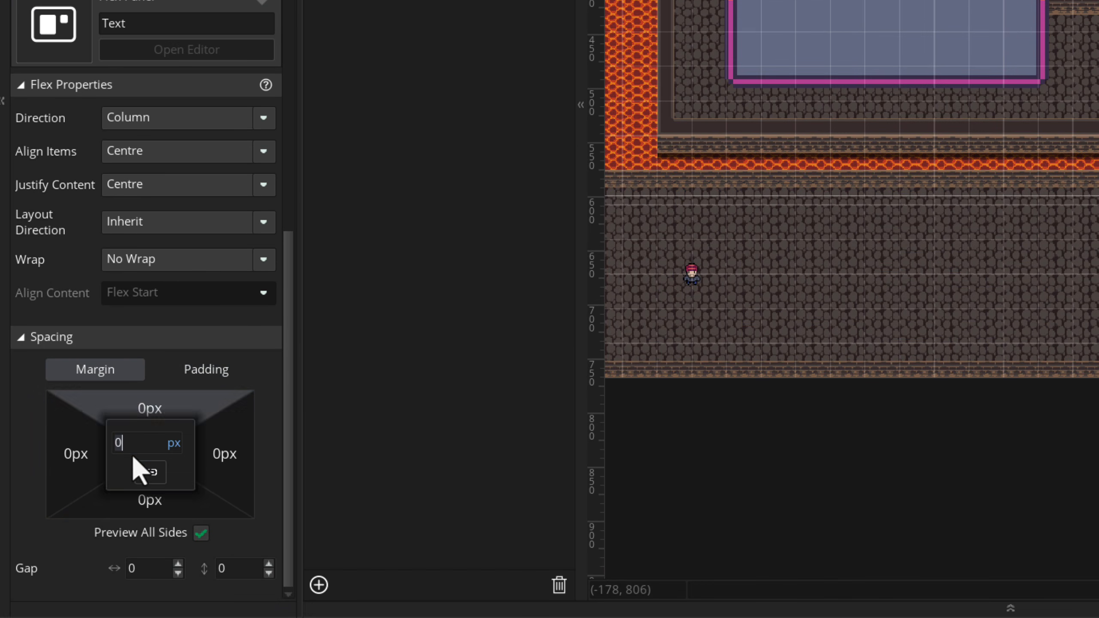
pyautogui.write('10')
pyautogui.click(127, 503)
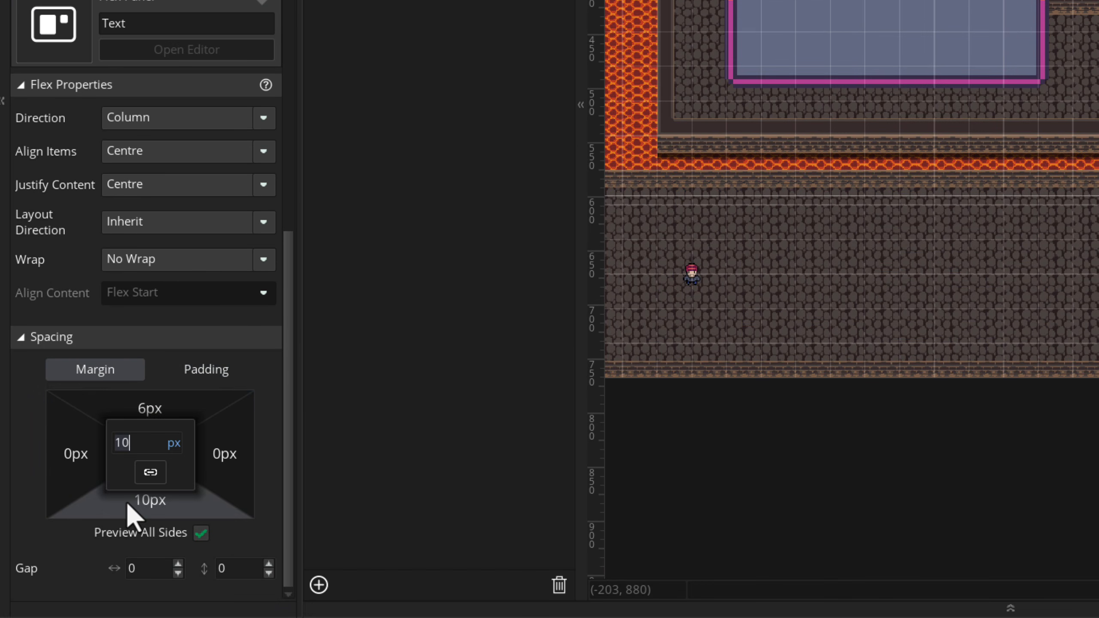
pyautogui.press('BackSpace')
pyautogui.press('BackSpace')
pyautogui.write('6')
# Set the Text flex panel's left and right margins to 16 px.
pyautogui.click(30, 443)
pyautogui.click(117, 454)
pyautogui.press('BackSpace')
pyautogui.write('16')
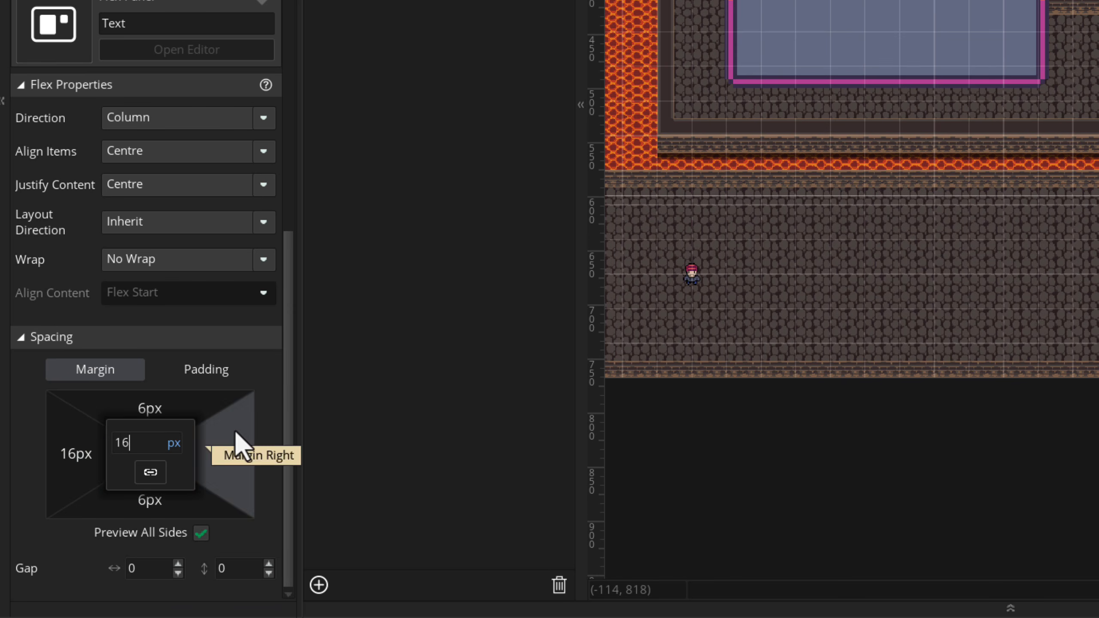
pyautogui.click(276, 422)
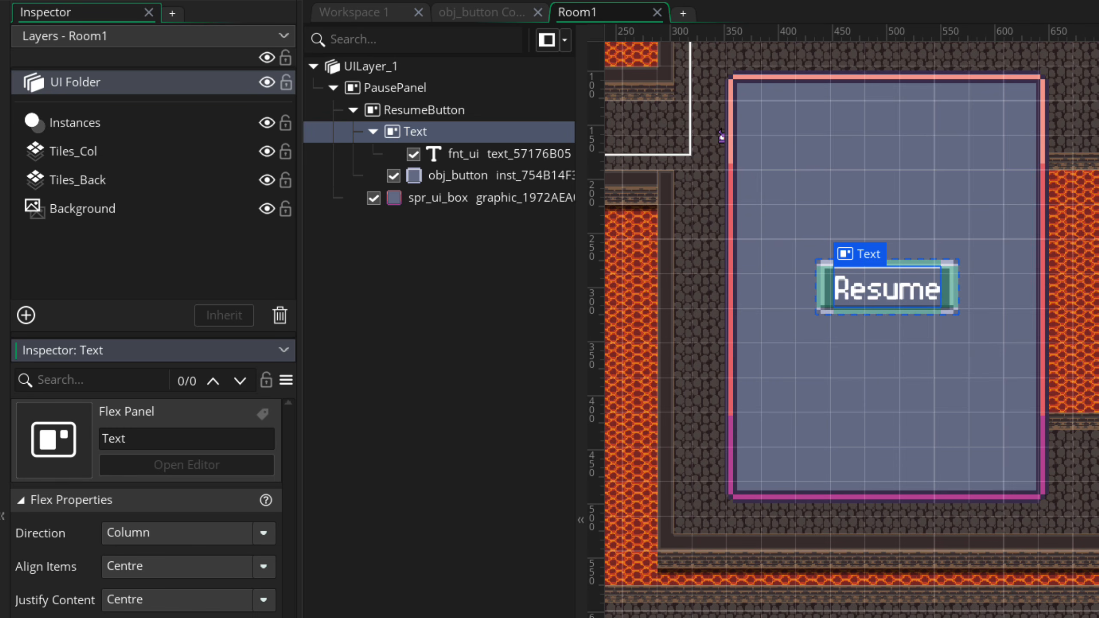
pyautogui.click(443, 453)
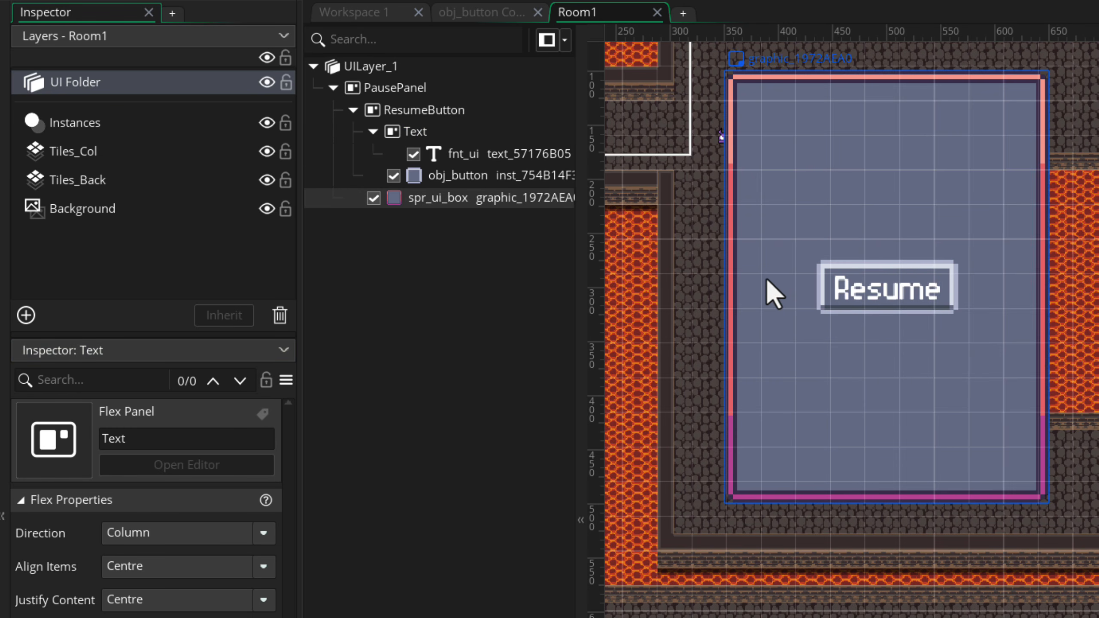
# Test the running game by walking the player around to check the pause panel, and close the game window.
pyautogui.press('d')
pyautogui.press('s')
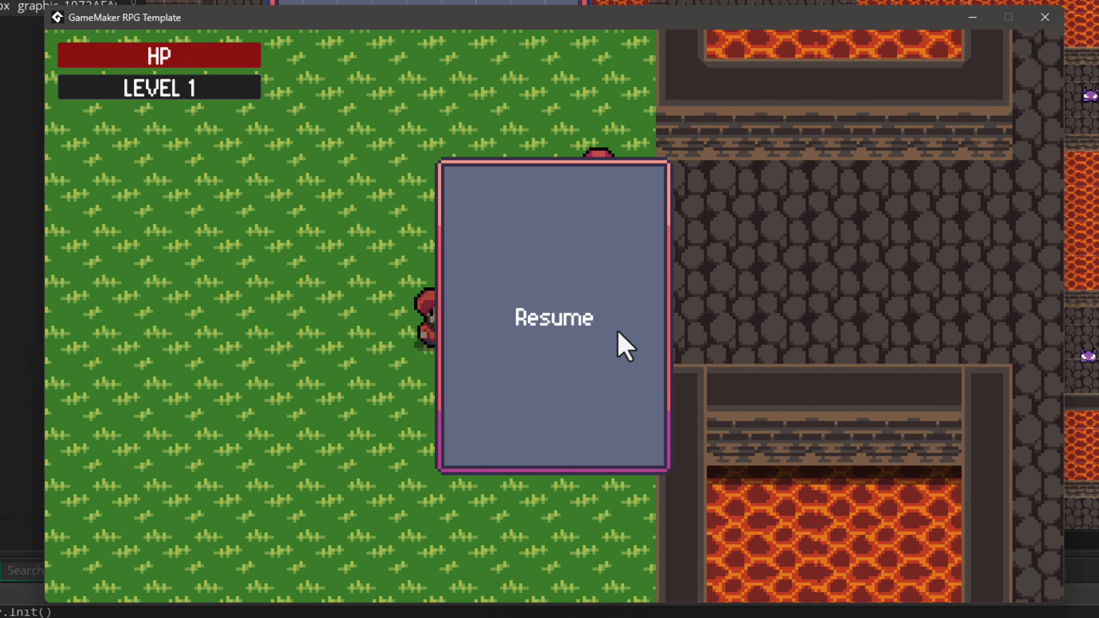
pyautogui.press('w')
pyautogui.press('a')
pyautogui.press('w')
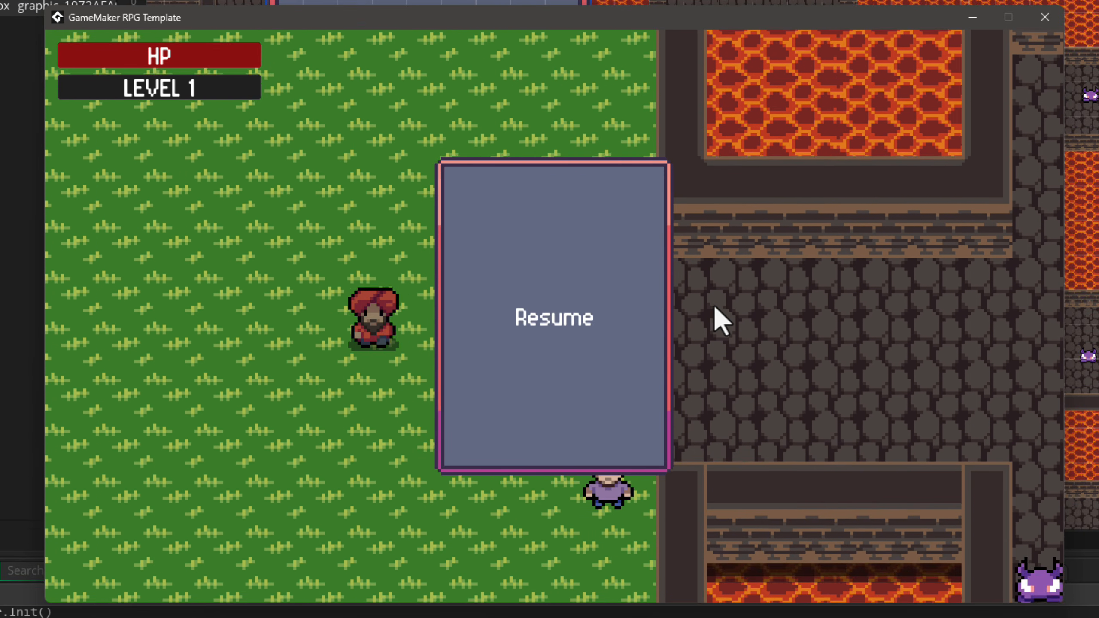
pyautogui.press('s')
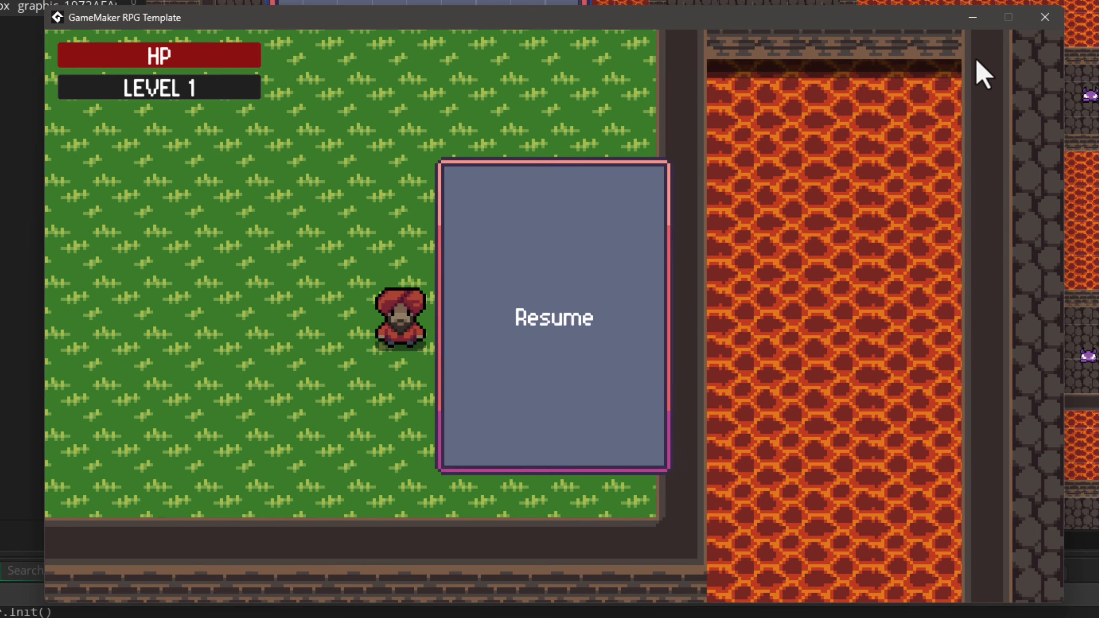
pyautogui.click(1045, 18)
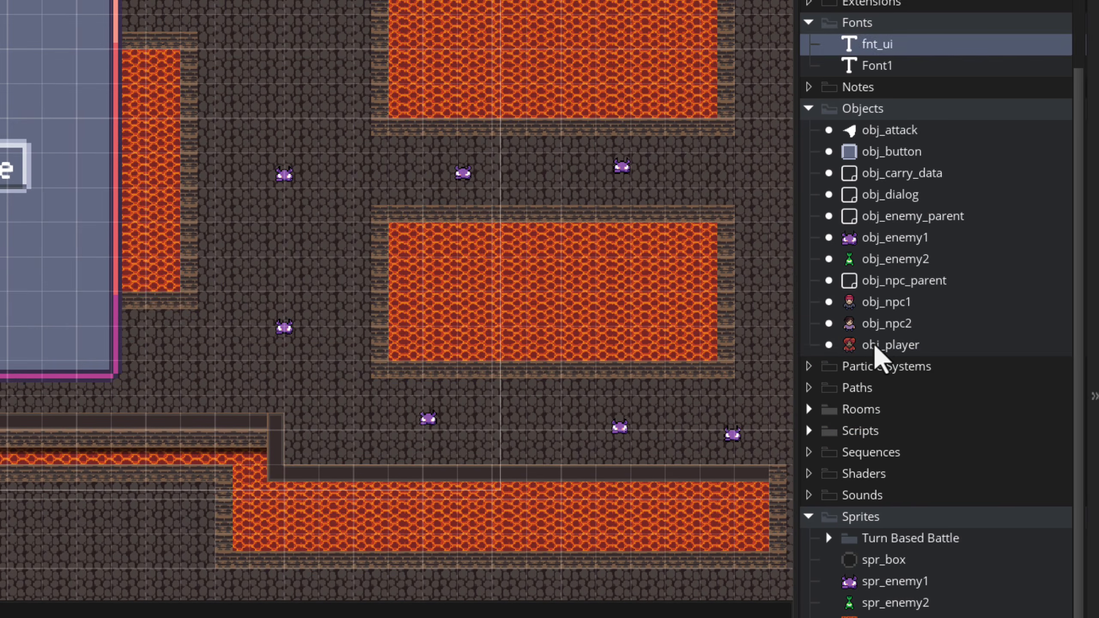
# In obj_player's End Step event, make the depth = -bbox_bottom assignment conditional on if (!on_ui_layer).
pyautogui.doubleClick(1004, 327)
pyautogui.scroll(-20, 732, 2)
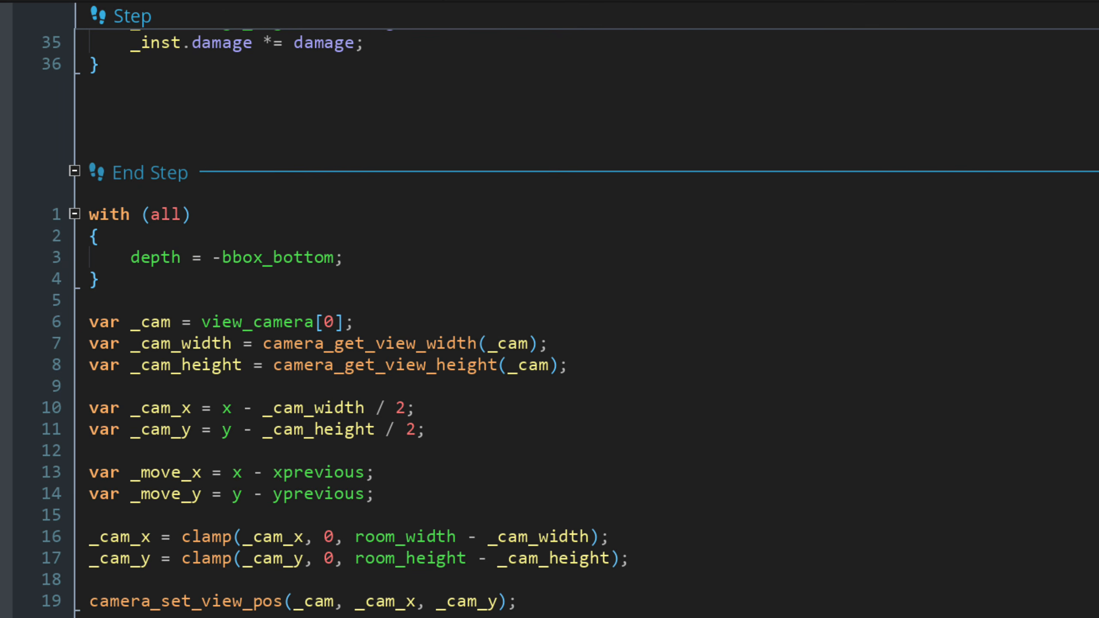
pyautogui.click(196, 214)
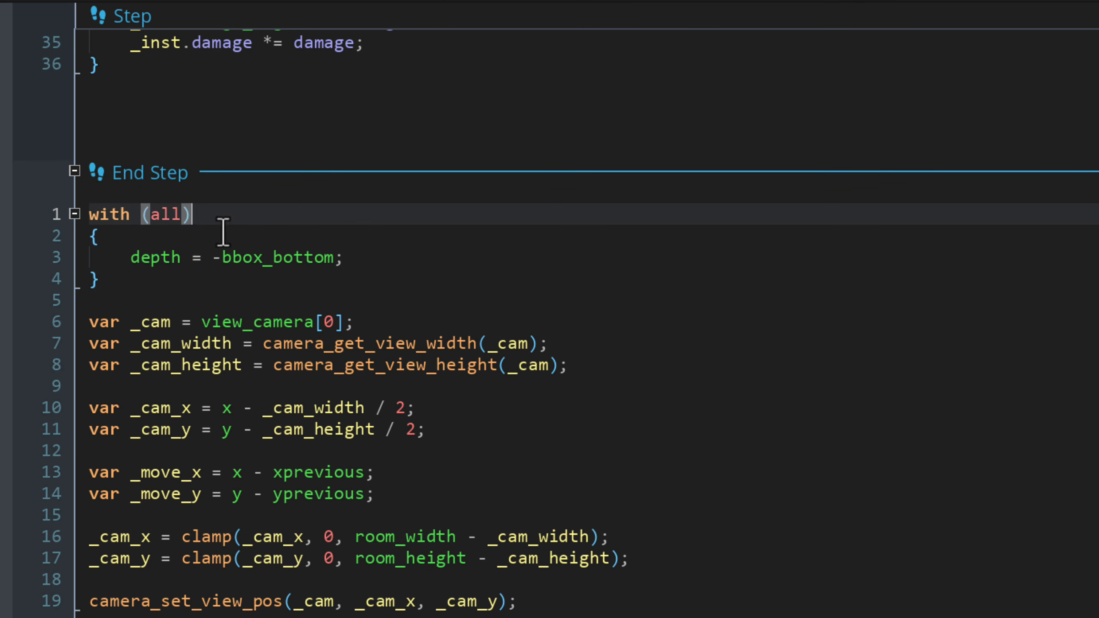
pyautogui.click(398, 261)
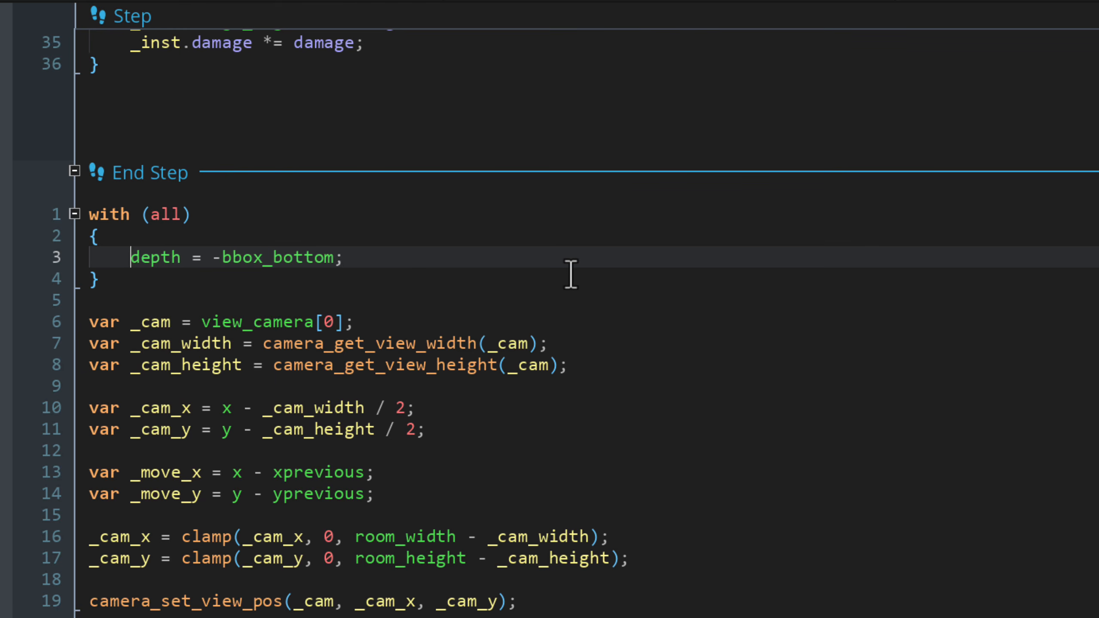
pyautogui.write('if (')
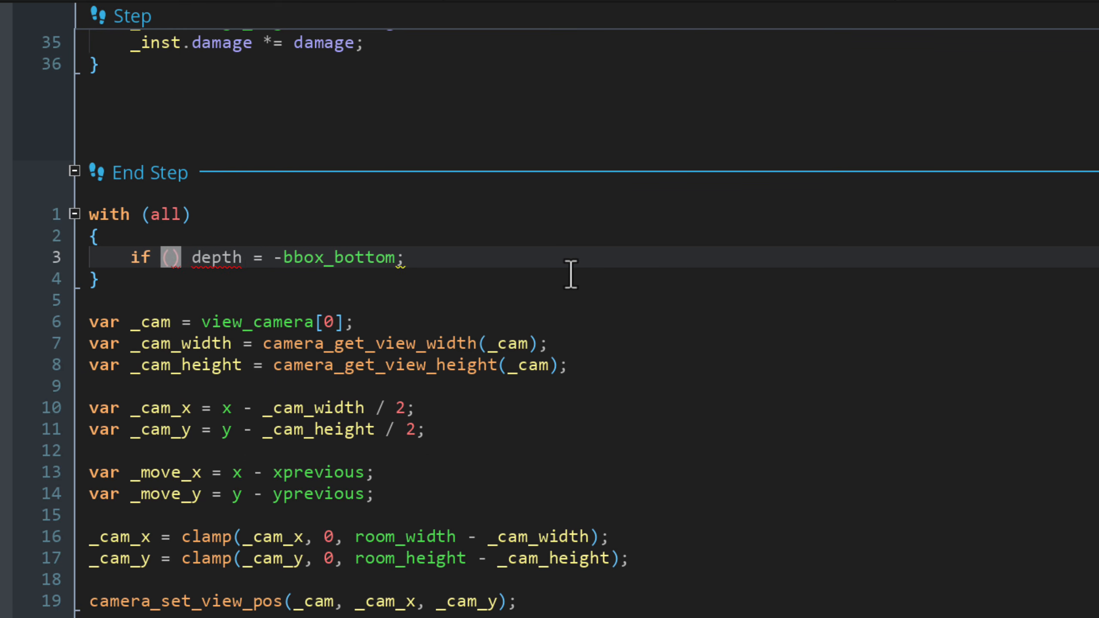
pyautogui.write('!on_ui')
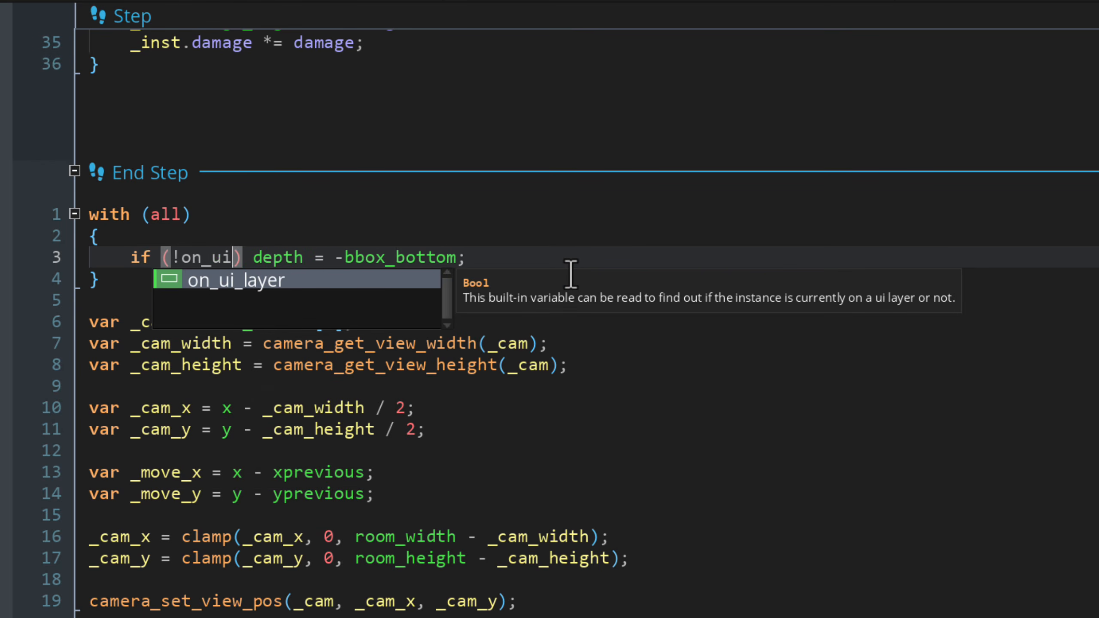
pyautogui.write('_layer')
pyautogui.click(581, 258)
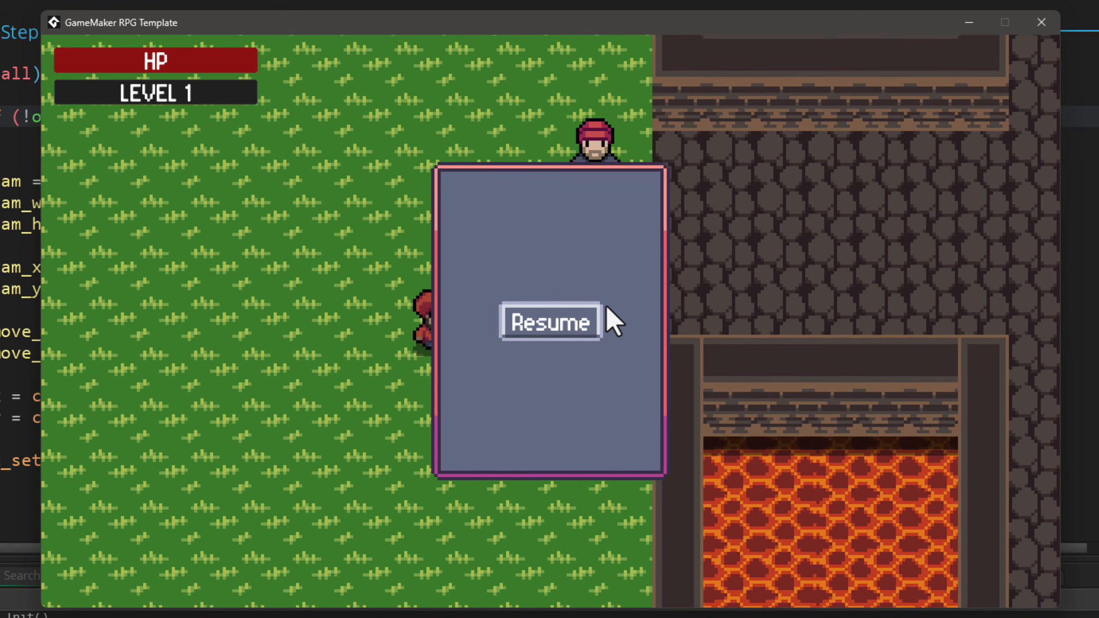
# Walk the player behind the pause panel in the running game to check the draw order.
pyautogui.press('s')
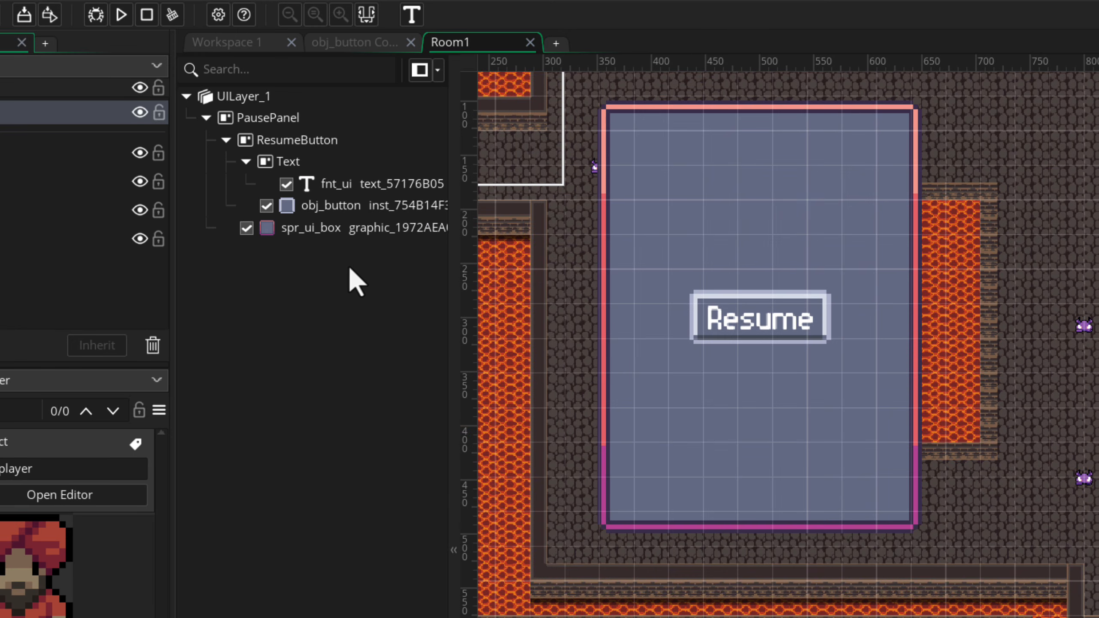
# Duplicate the ResumeButton flex panel twice inside PausePanel.
pyautogui.click(246, 161)
pyautogui.click(294, 143)
pyautogui.click(291, 141)
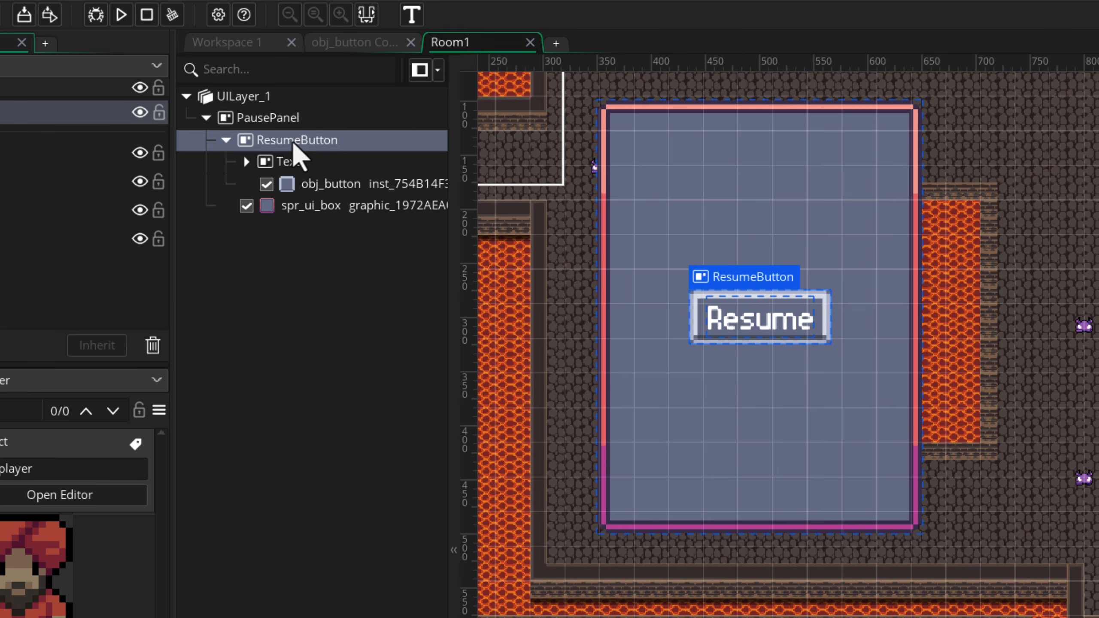
pyautogui.hotkey('ctrl', 'd')
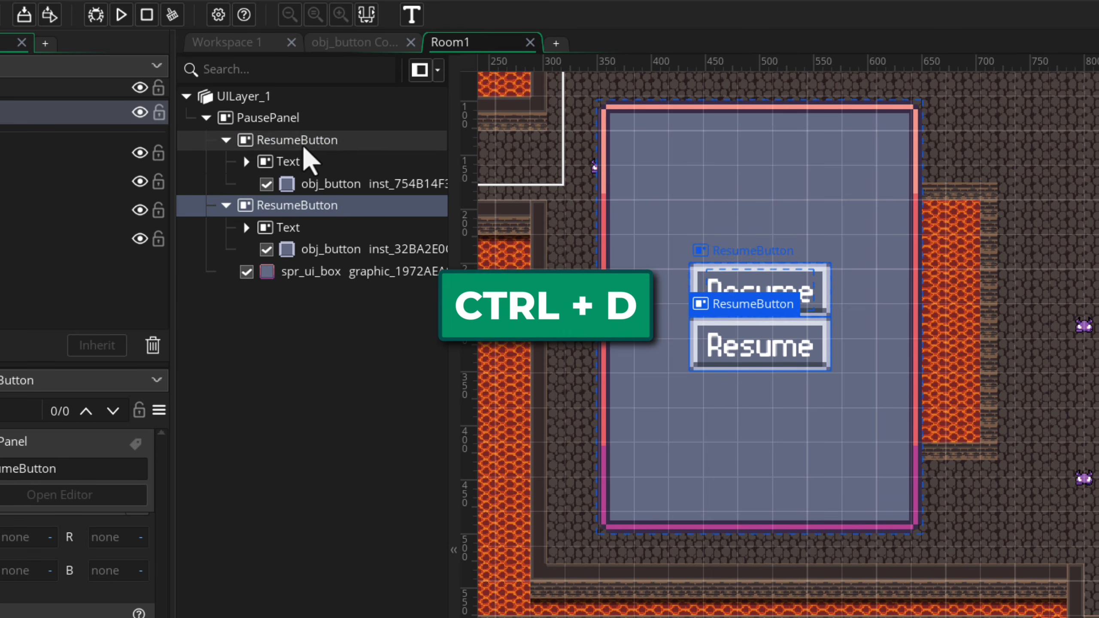
pyautogui.hotkey('ctrl', 'd')
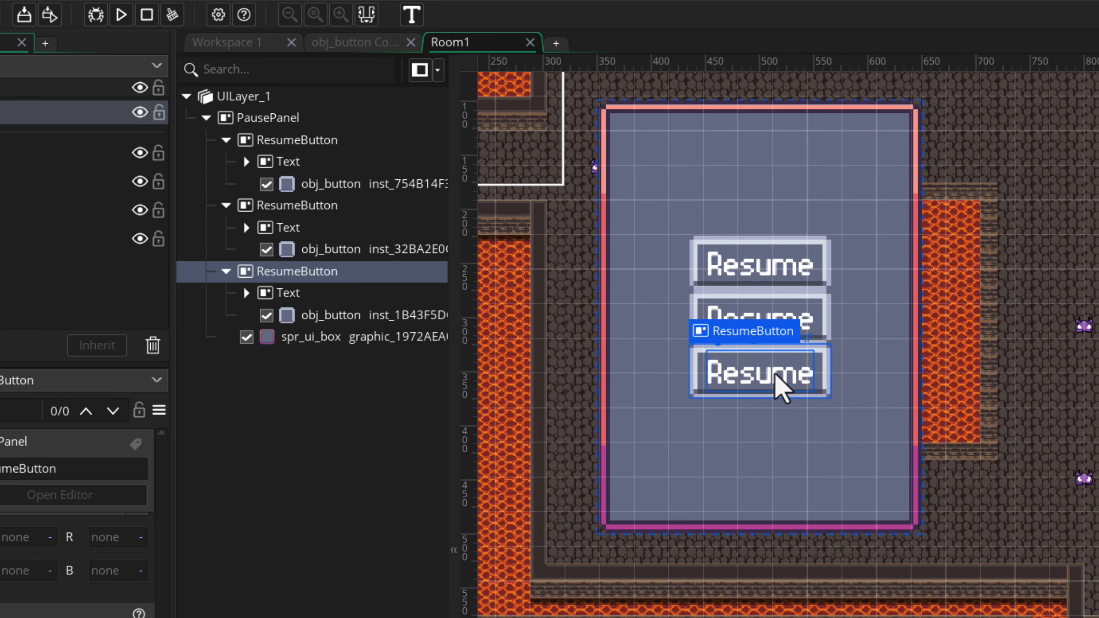
# Add a gap between the three button panels in PausePanel's flex settings.
pyautogui.click(269, 123)
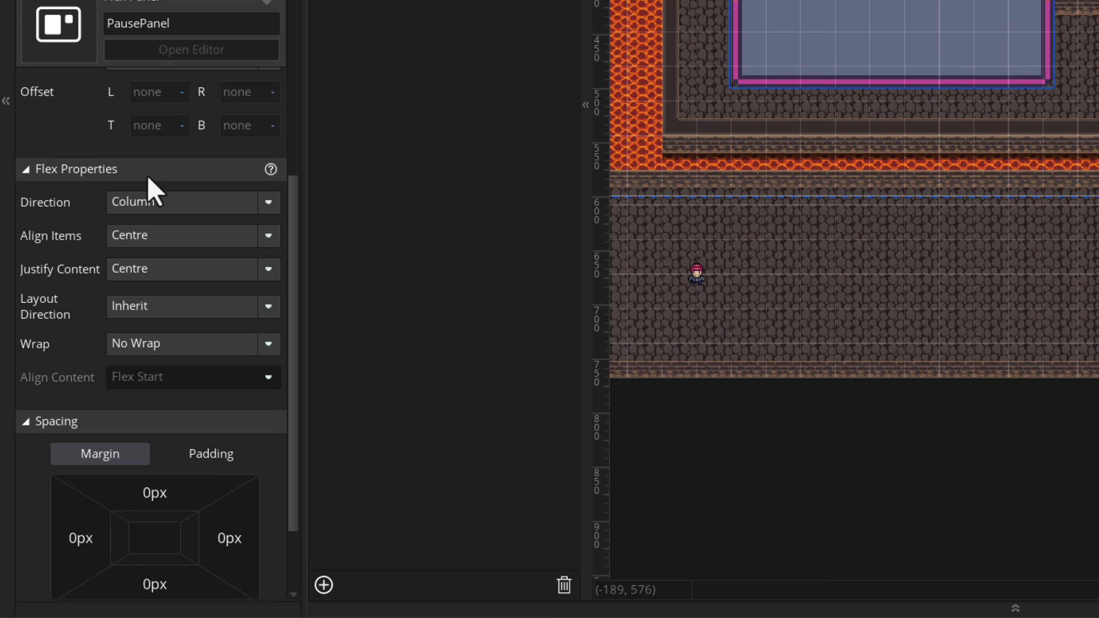
pyautogui.scroll(-2, 148, 176)
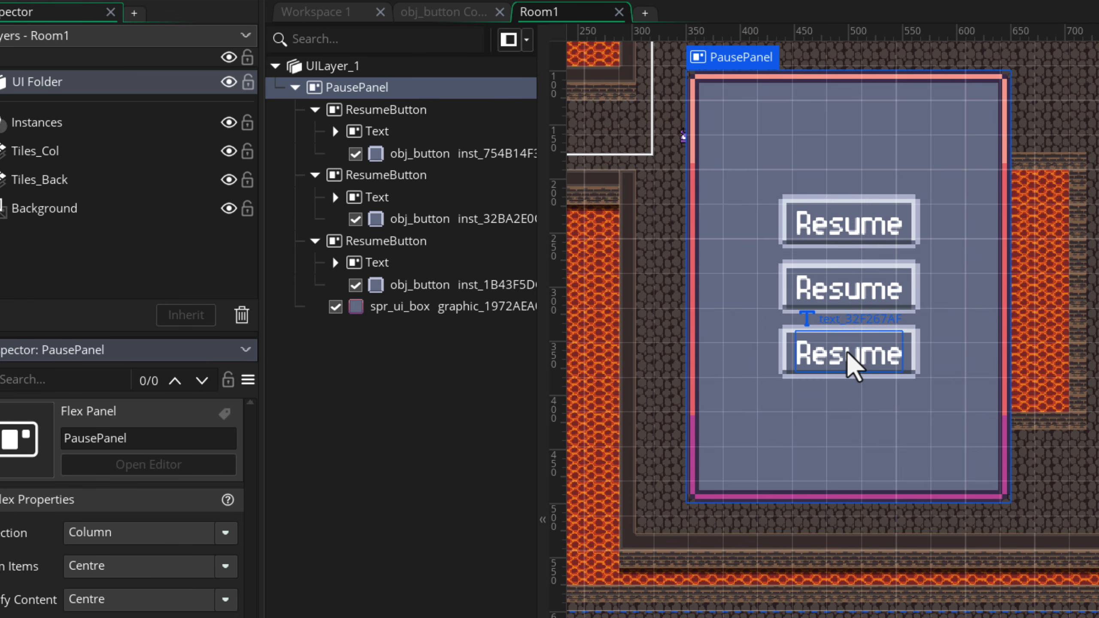
# Rename the second ResumeButton flex panel as SettingsButton.
pyautogui.click(376, 182)
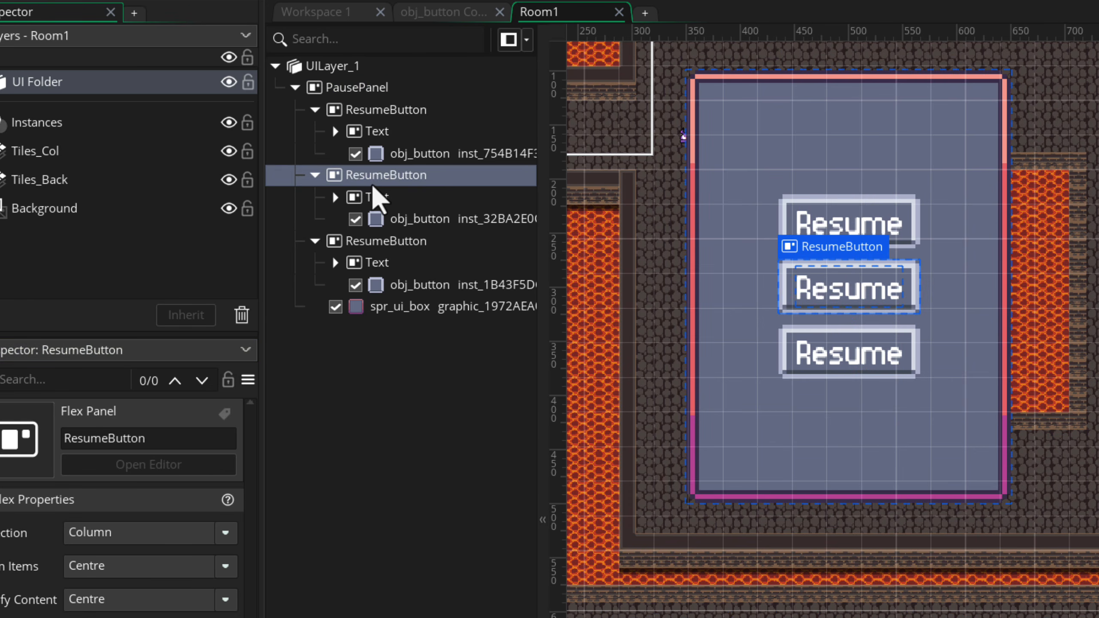
pyautogui.click(385, 177)
pyautogui.write('S')
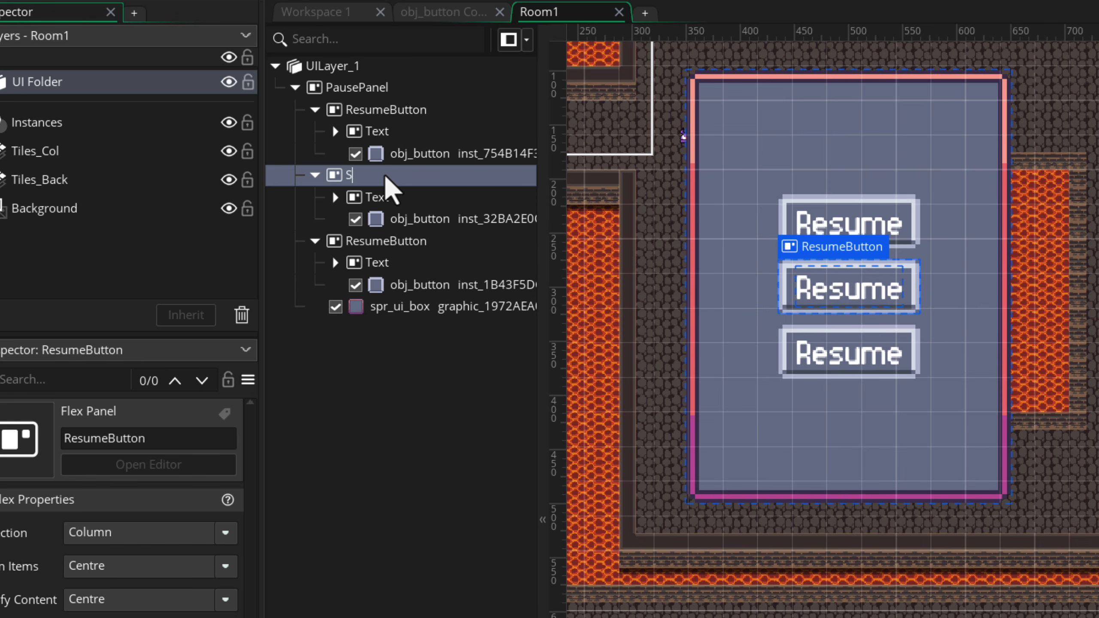
pyautogui.write('ettingsButton')
pyautogui.press('Return')
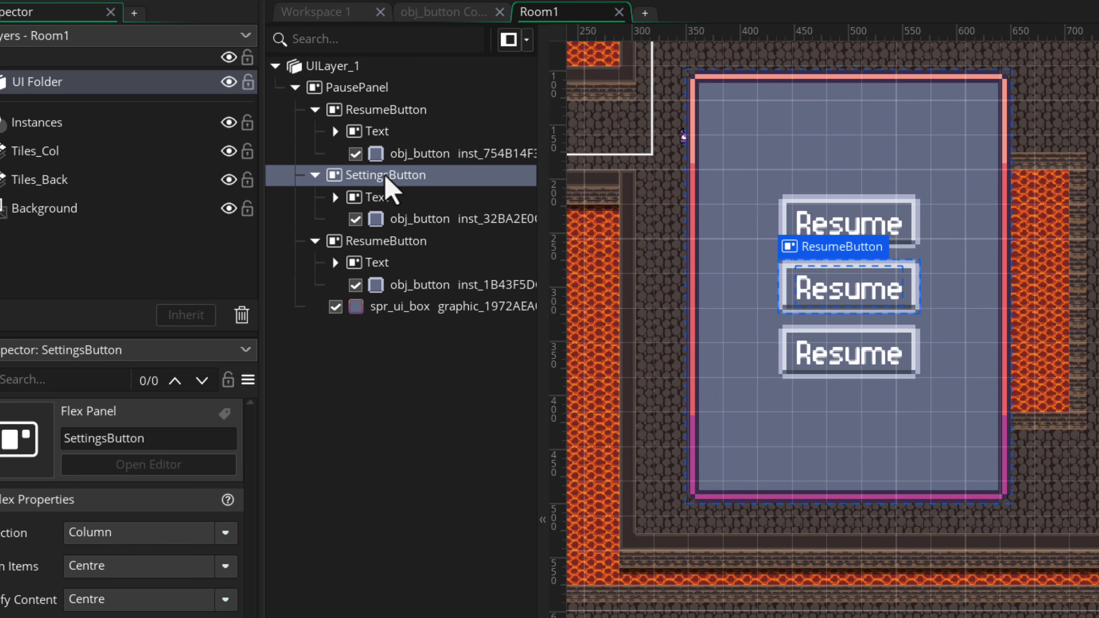
# Change the text item inside SettingsButton's Text panel to Settings.
pyautogui.click(346, 198)
pyautogui.click(335, 197)
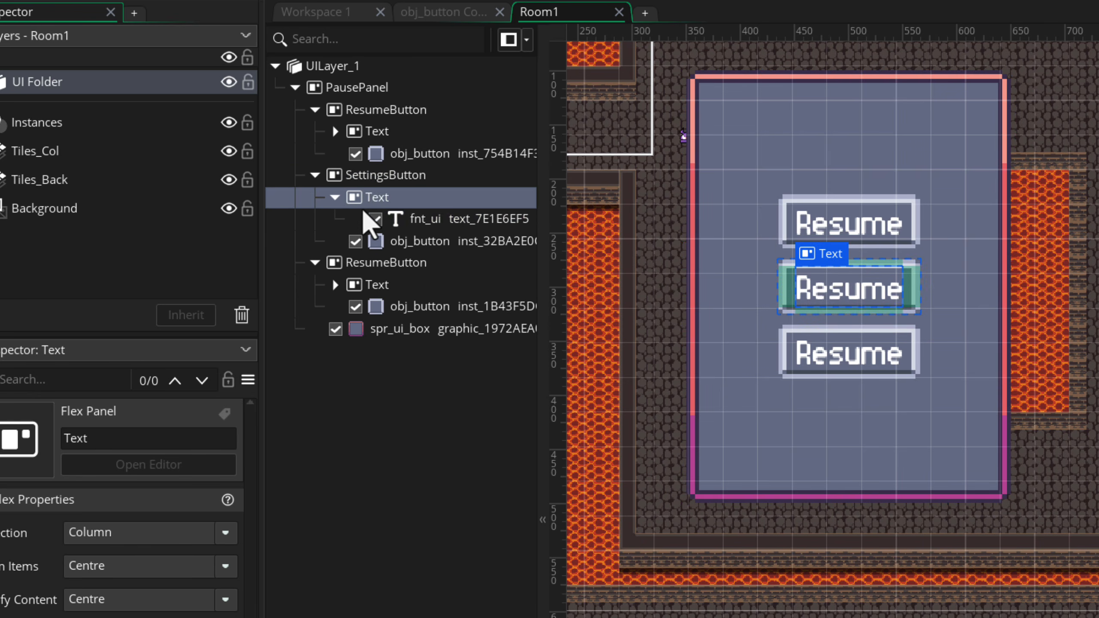
pyautogui.click(410, 218)
pyautogui.moveTo(114, 564); pyautogui.dragTo(0, 574)
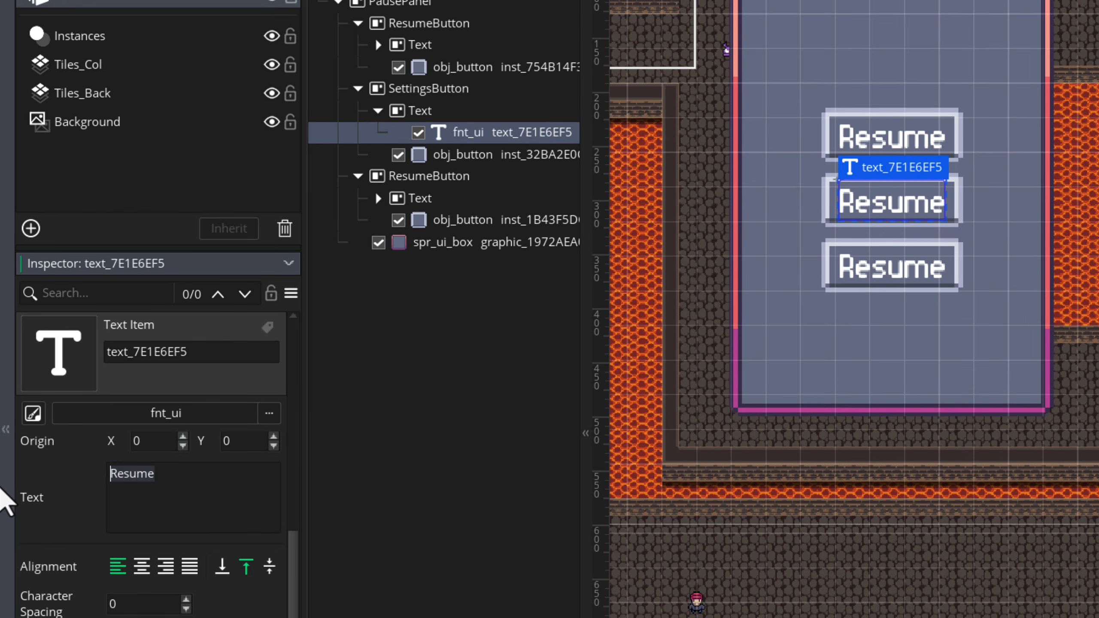
pyautogui.write('Settings')
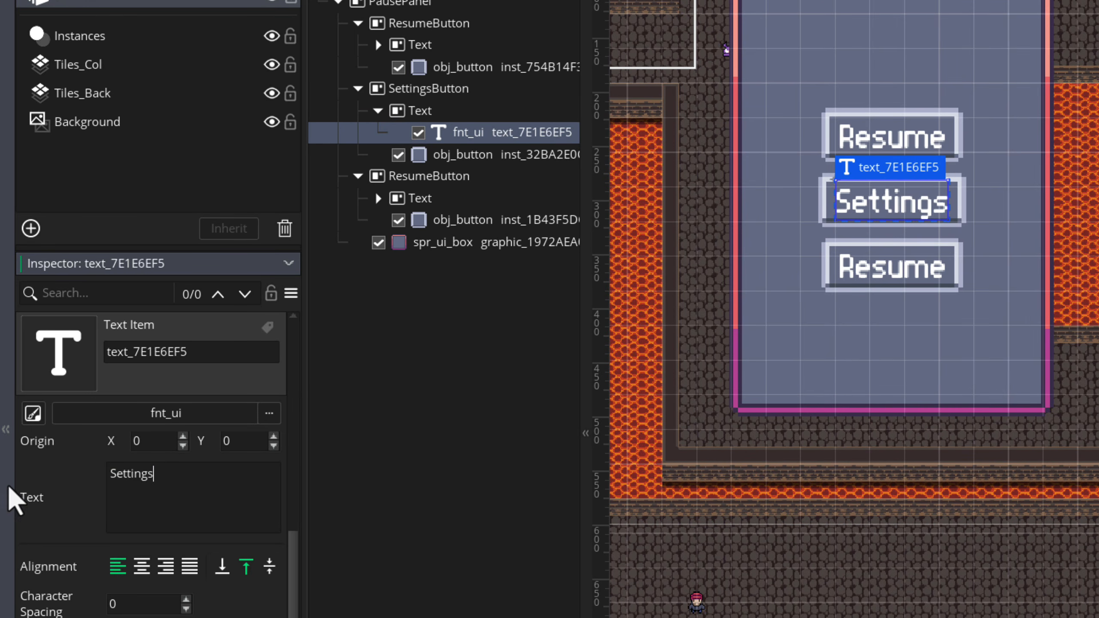
# Rename the third button's flex panel as QuitButton.
pyautogui.click(461, 177)
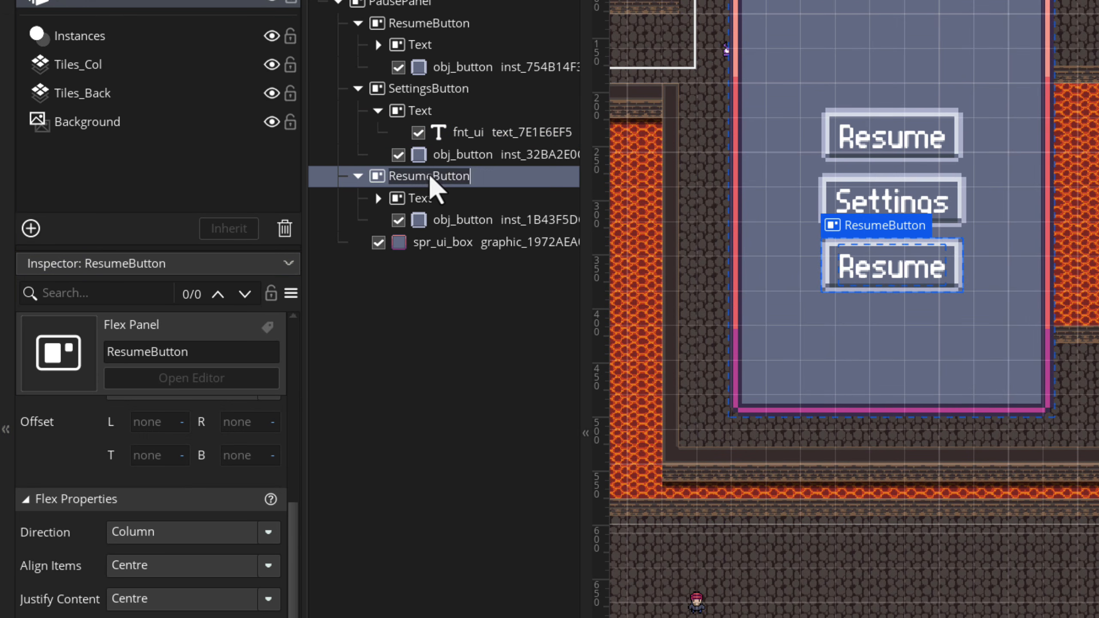
pyautogui.write('QuitBut')
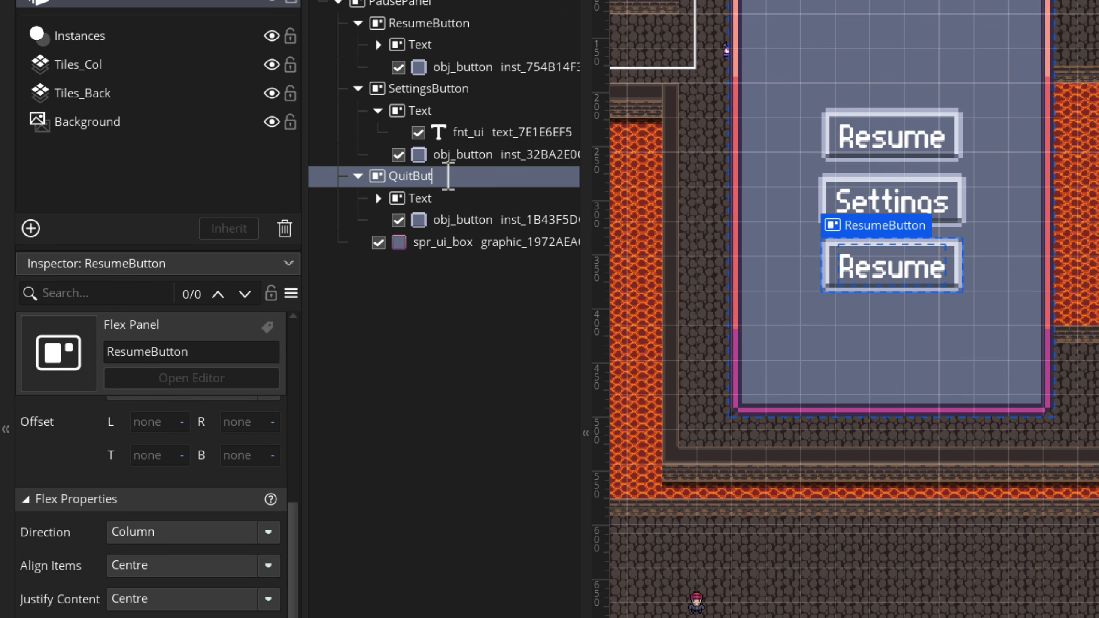
pyautogui.write('ton')
# Change the text item inside QuitButton's Text panel to Quit.
pyautogui.click(378, 198)
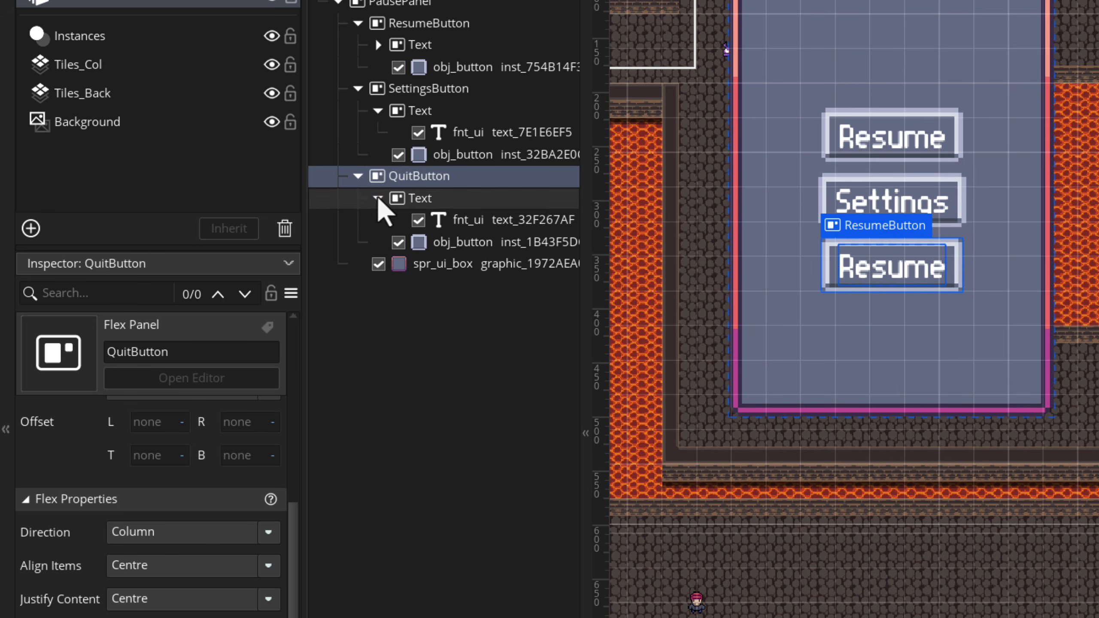
pyautogui.click(451, 219)
pyautogui.moveTo(201, 478); pyautogui.dragTo(81, 489)
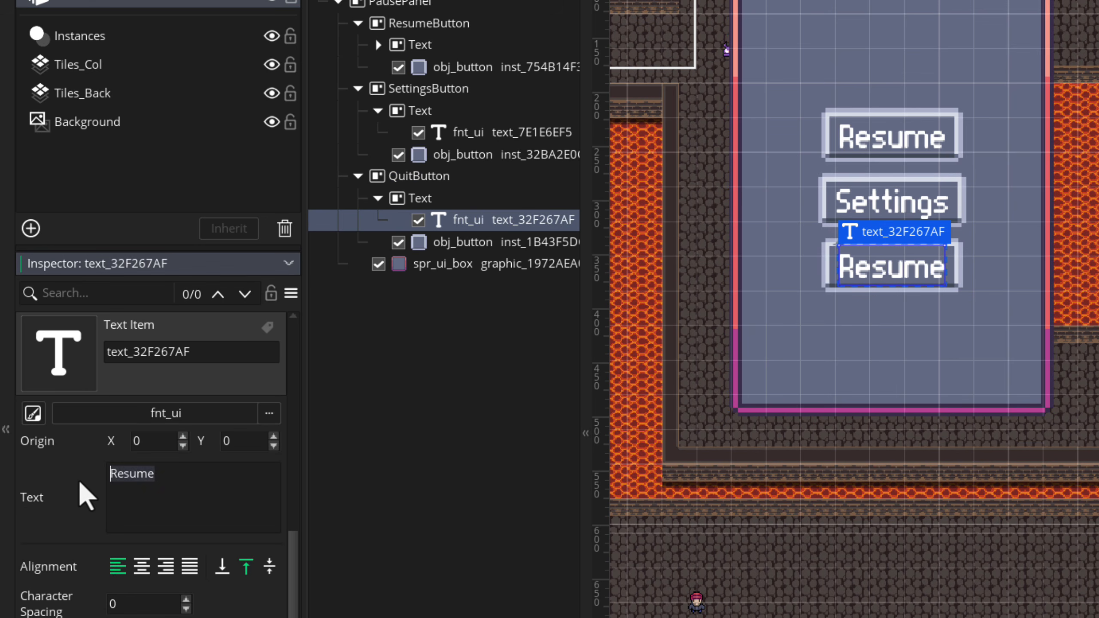
pyautogui.write('Quit')
pyautogui.click(418, 405)
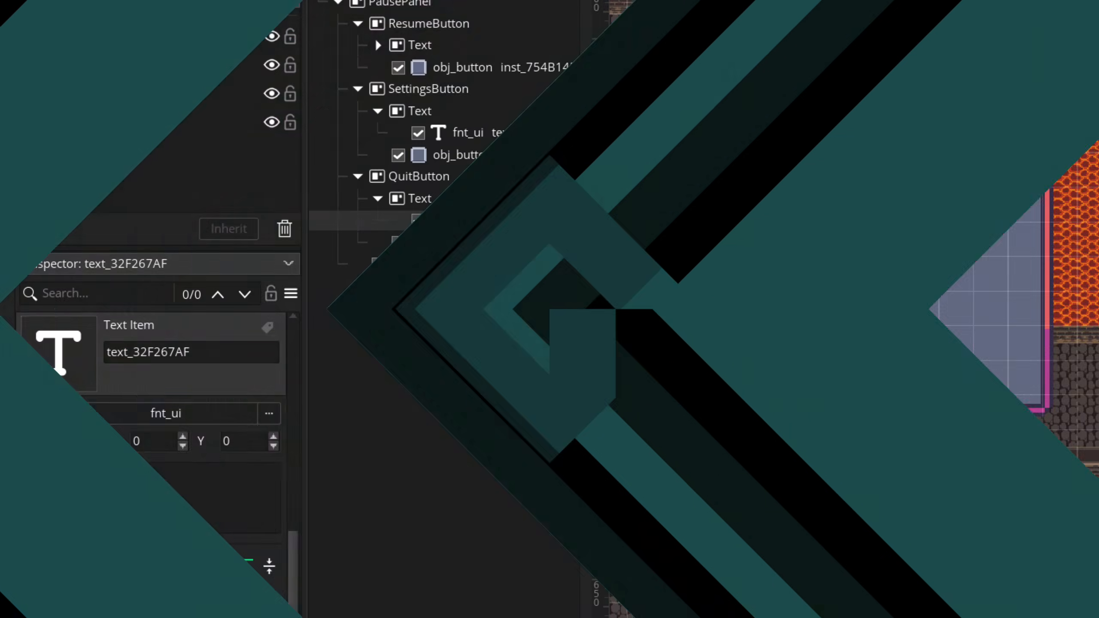
# Select PausePanel and collapse its ResumeButton, SettingsButton and QuitButton groups in the layer tree.
pyautogui.keyDown('ctrl'); pyautogui.scroll(-1, 893, 261); pyautogui.keyUp('ctrl')
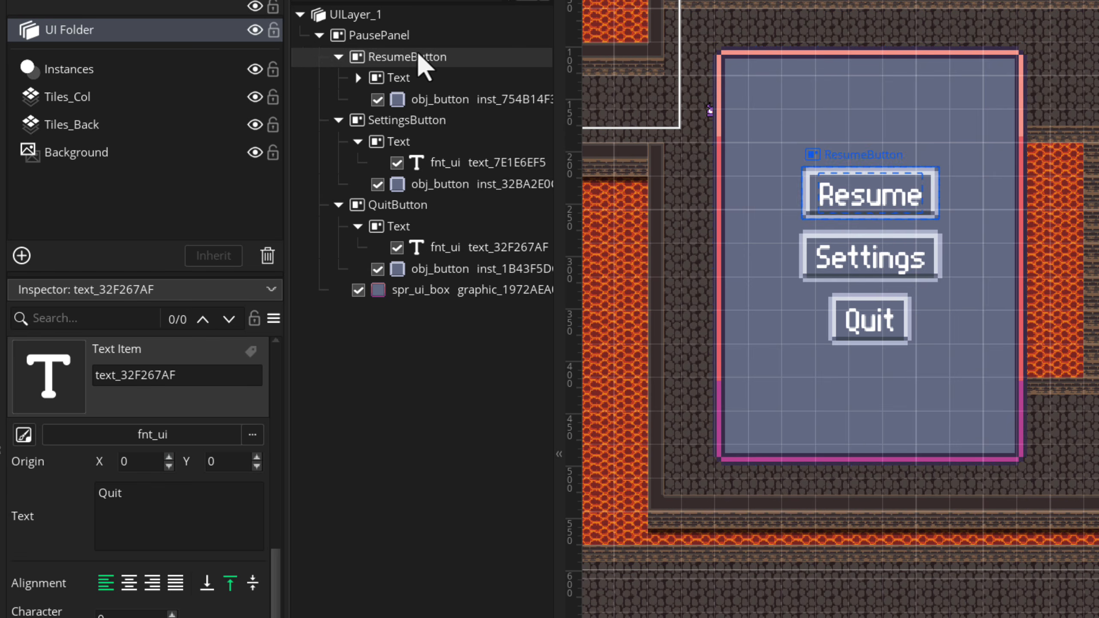
pyautogui.click(408, 35)
pyautogui.click(338, 57)
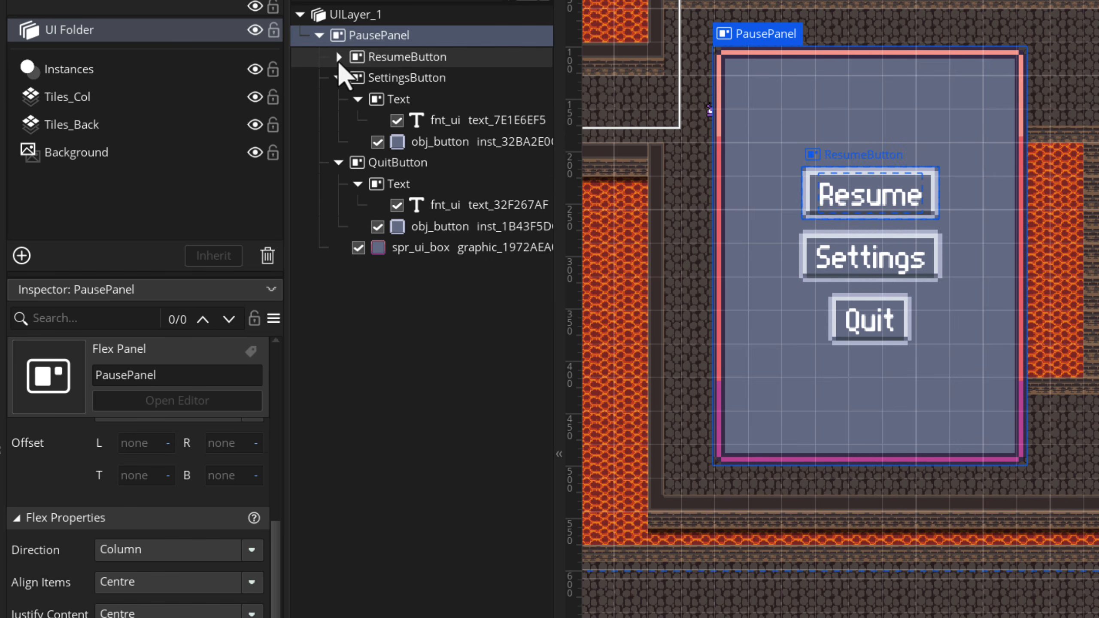
pyautogui.click(339, 78)
pyautogui.click(339, 99)
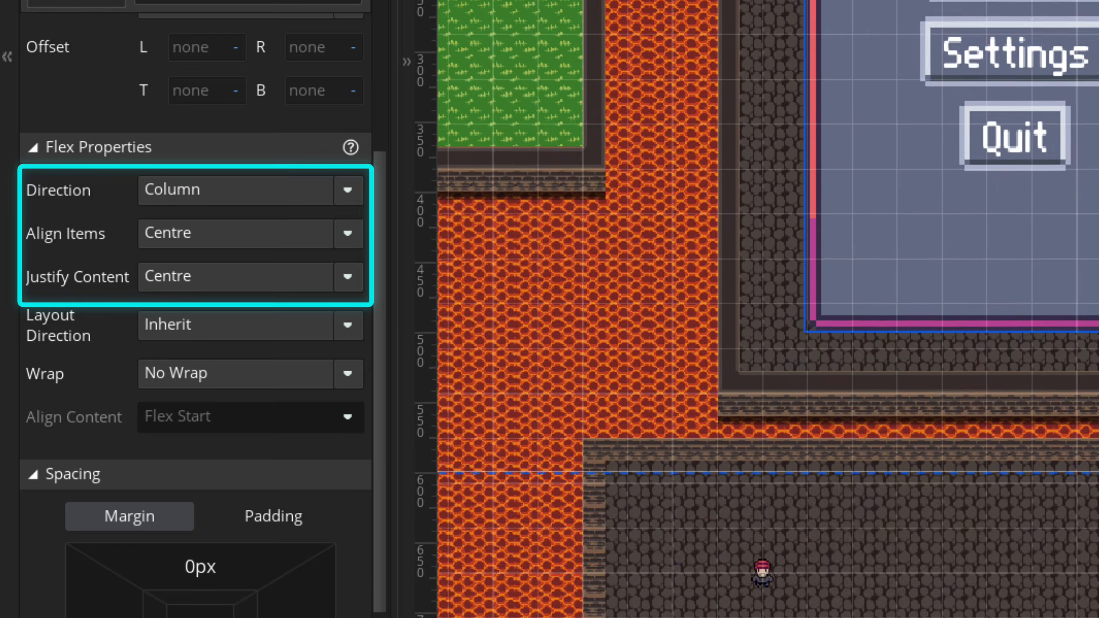
pyautogui.moveTo(1098, 1); pyautogui.dragTo(922, 243, button='middle')
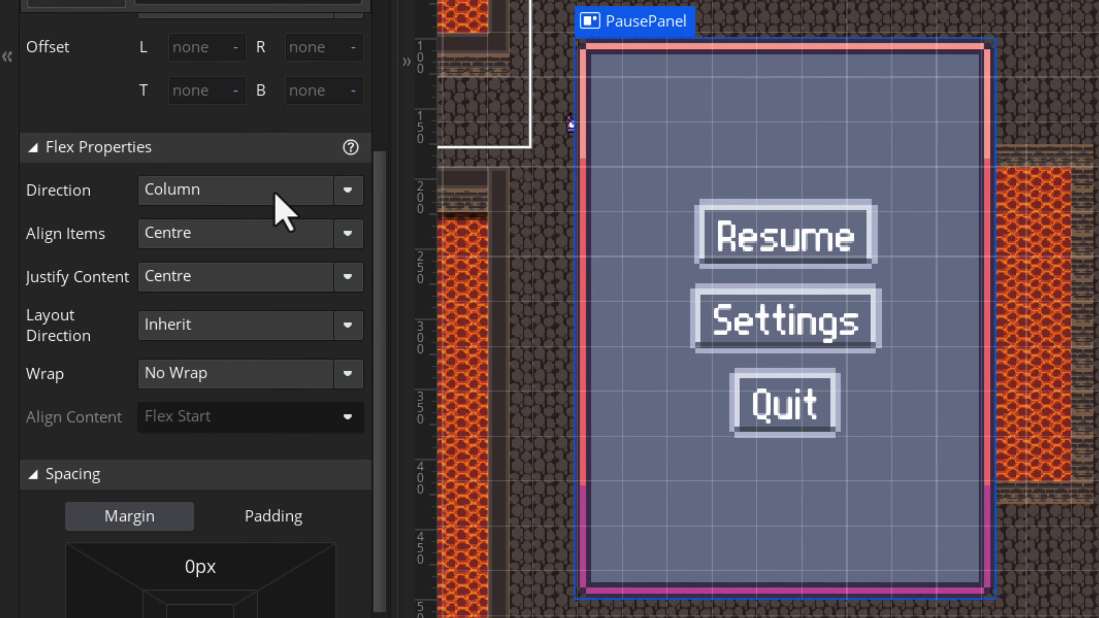
# Try the Row direction on PausePanel and set the direction back to Column.
pyautogui.click(276, 195)
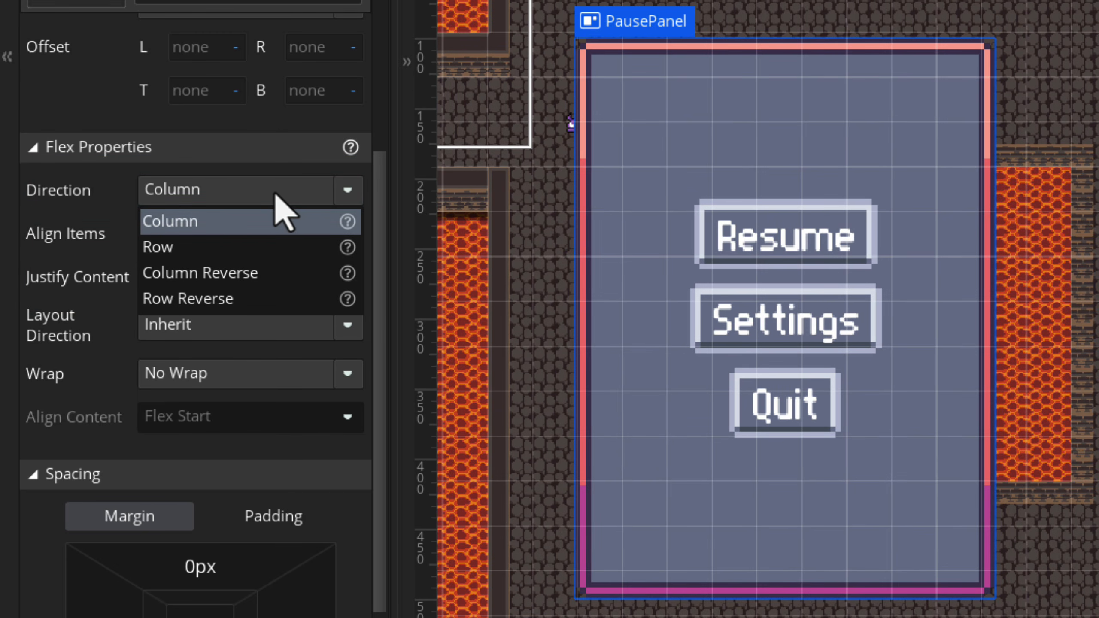
pyautogui.click(269, 248)
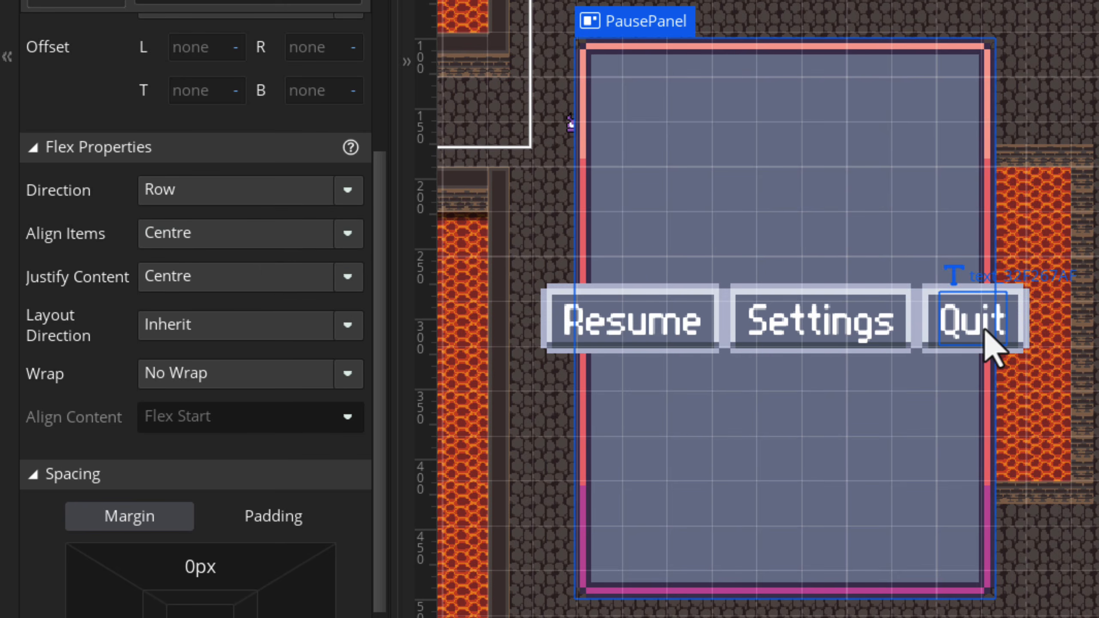
pyautogui.click(233, 196)
pyautogui.click(234, 220)
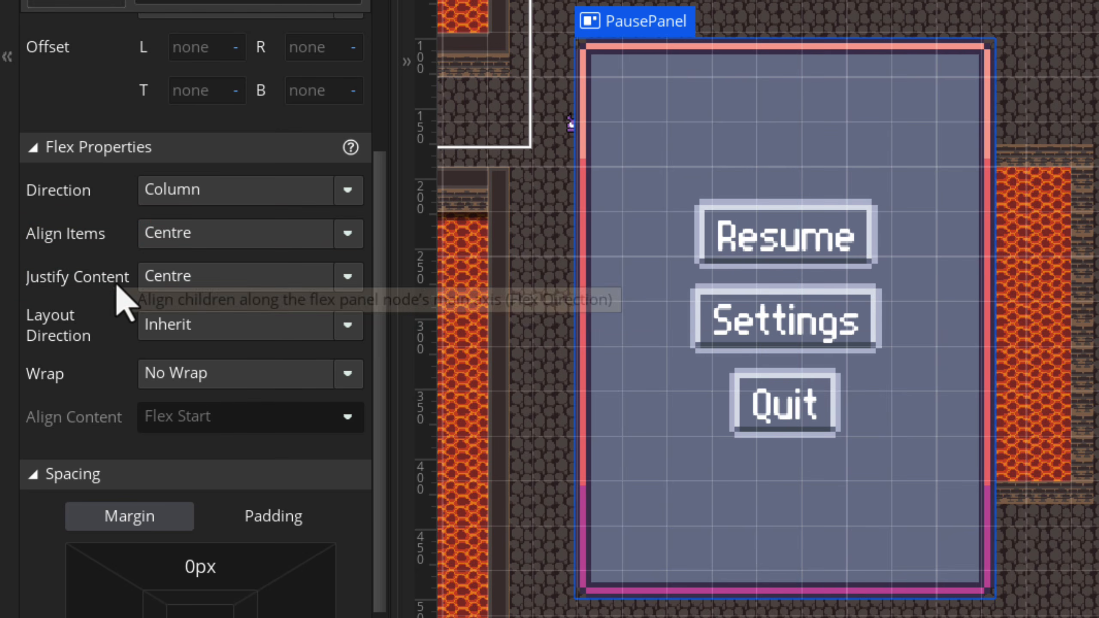
# Try Flex Start, Flex End and Space Between for PausePanel's Justify Content, and return it to Centre.
pyautogui.click(241, 280)
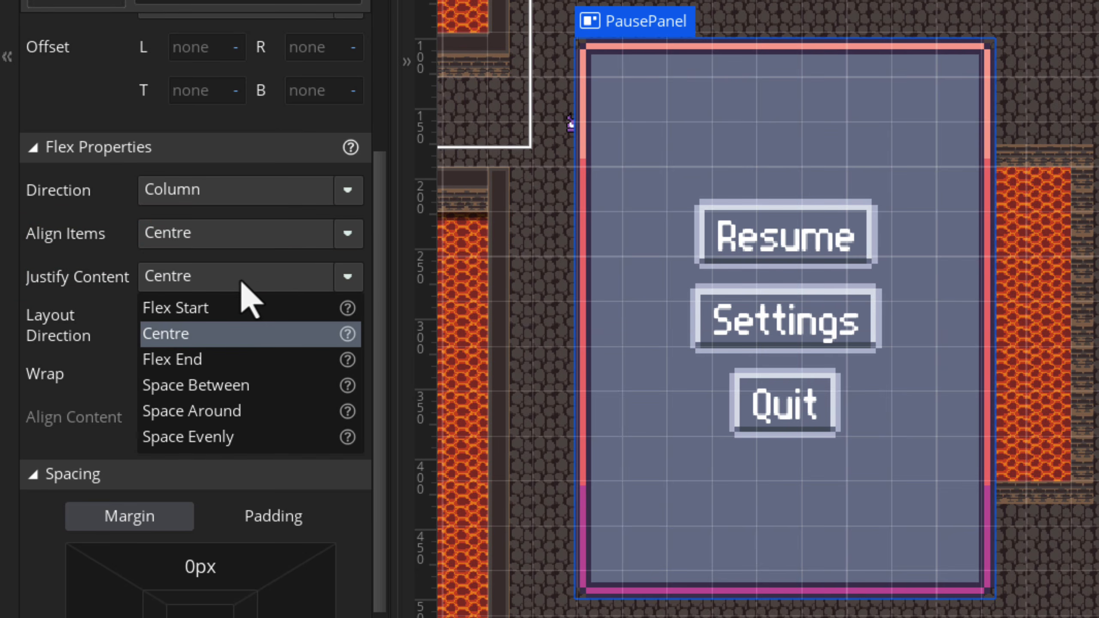
pyautogui.click(238, 309)
pyautogui.click(206, 279)
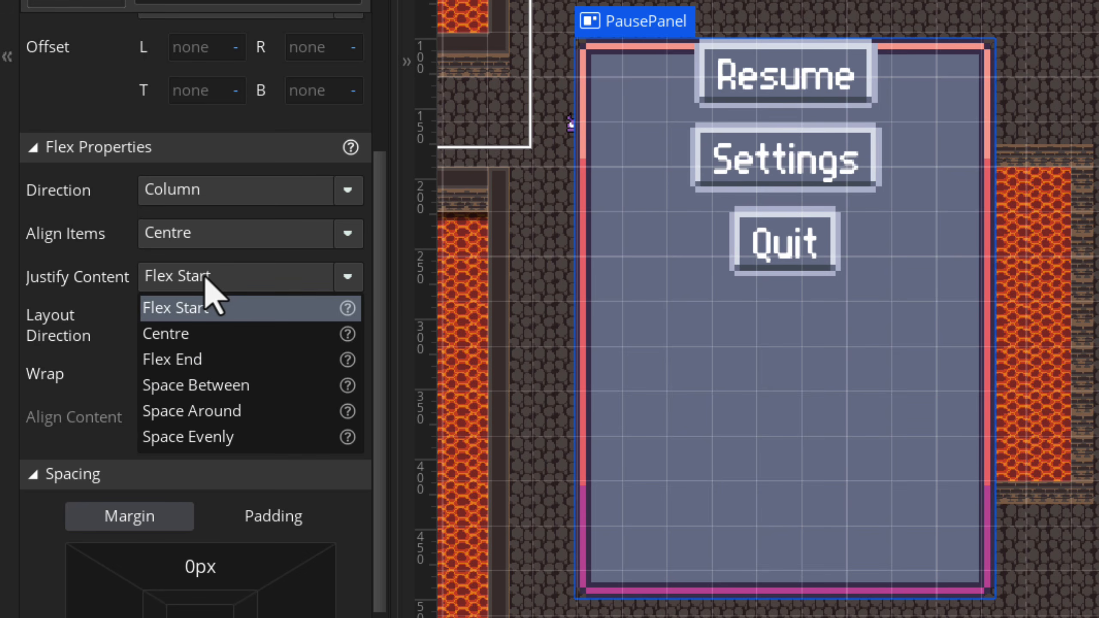
pyautogui.click(202, 359)
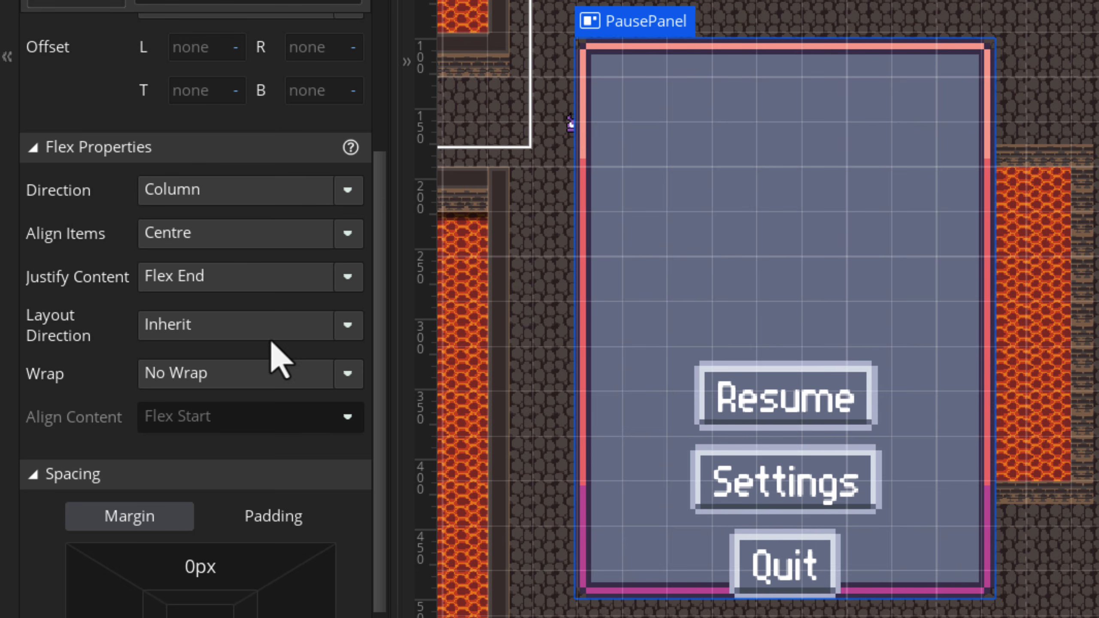
pyautogui.click(203, 282)
pyautogui.click(216, 385)
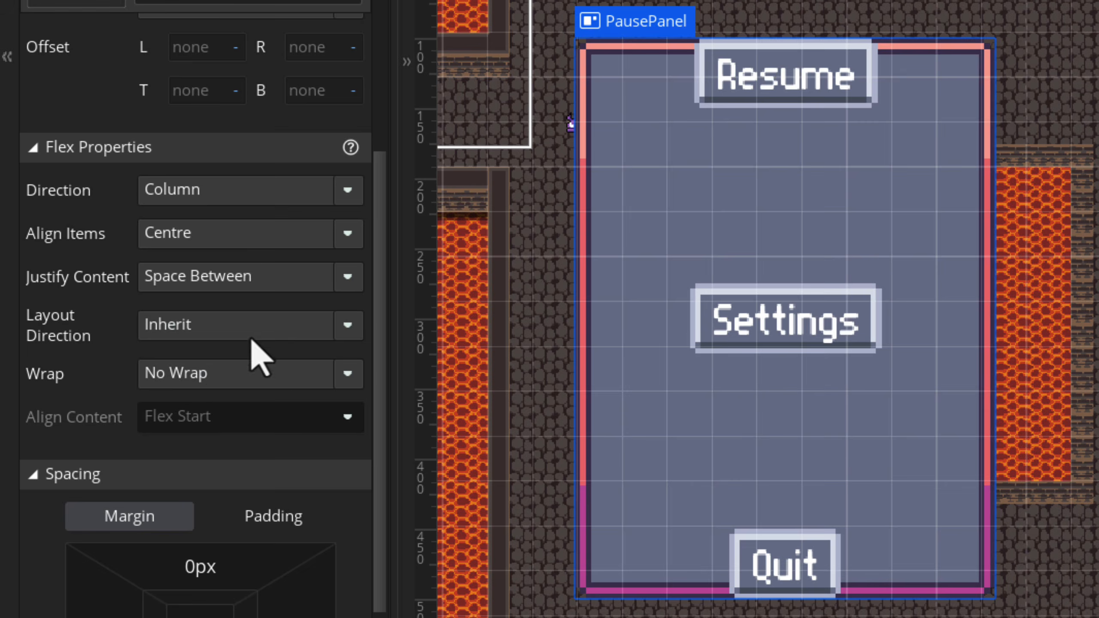
pyautogui.click(249, 281)
pyautogui.click(246, 334)
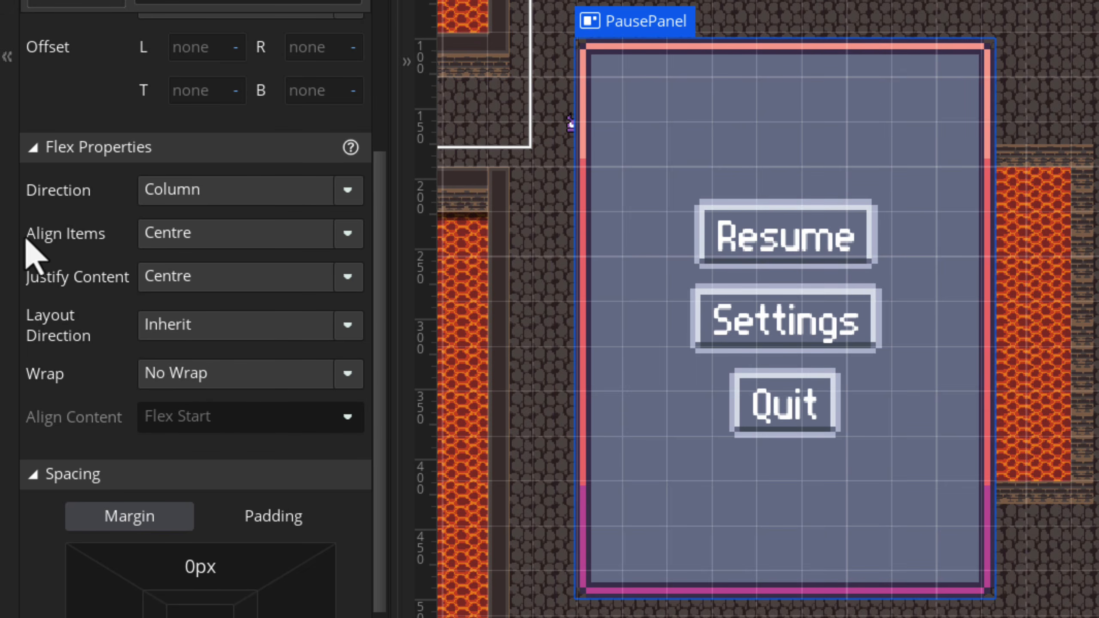
# Try Flex Start and Flex End for PausePanel's Align Items, and return it to Centre.
pyautogui.click(213, 232)
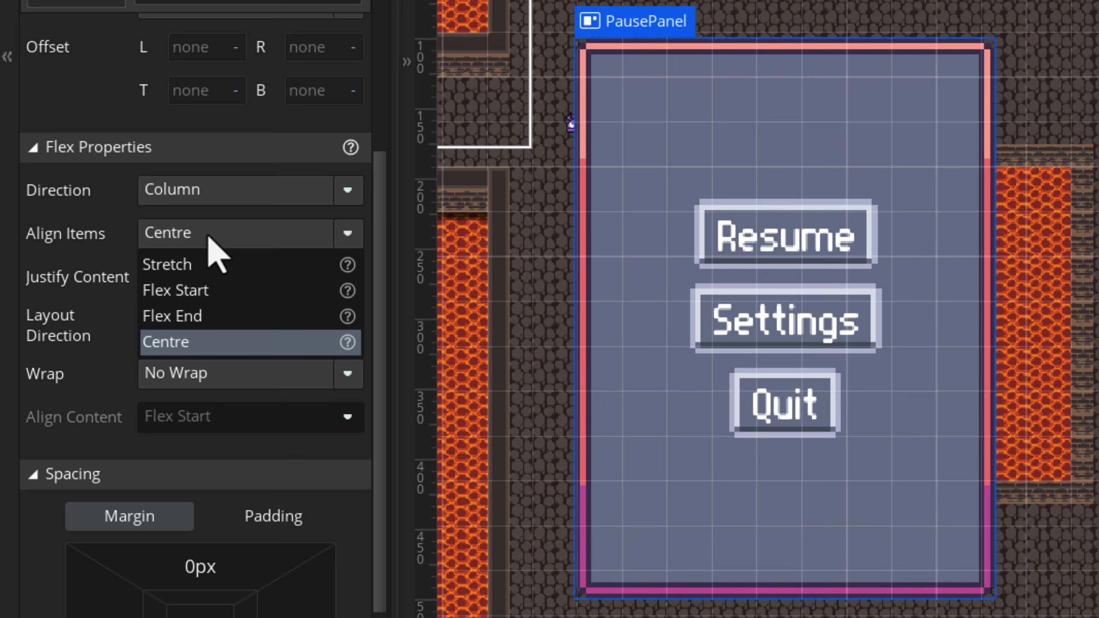
pyautogui.click(203, 290)
pyautogui.click(217, 236)
pyautogui.click(203, 316)
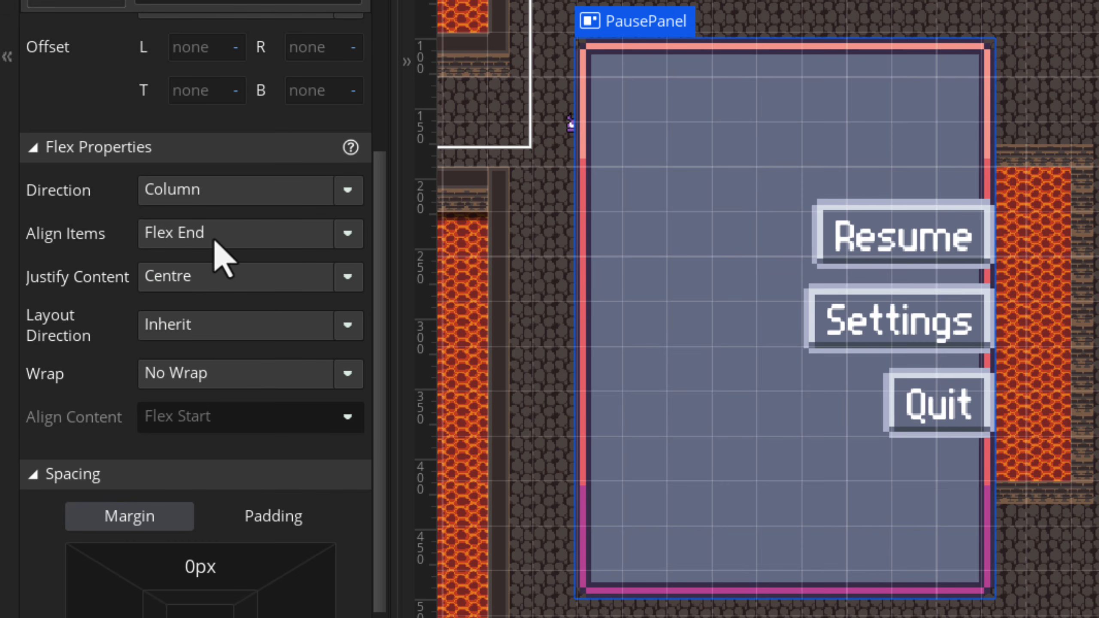
pyautogui.click(216, 241)
pyautogui.click(202, 340)
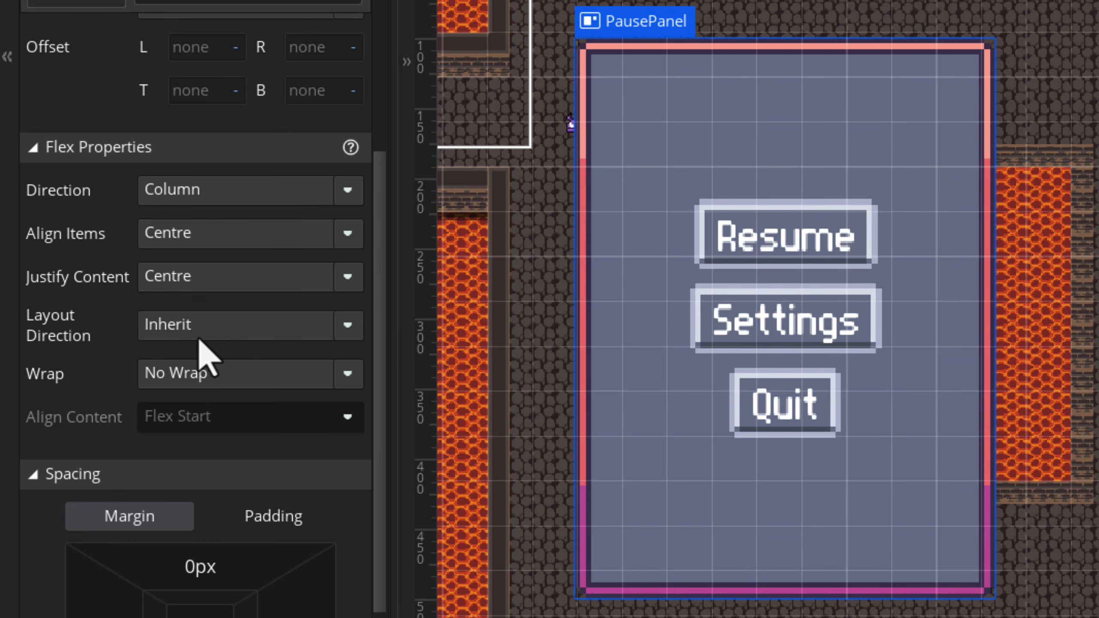
# Set both Justify Content and Align Items of PausePanel to Flex Start.
pyautogui.click(193, 277)
pyautogui.click(196, 312)
pyautogui.click(208, 236)
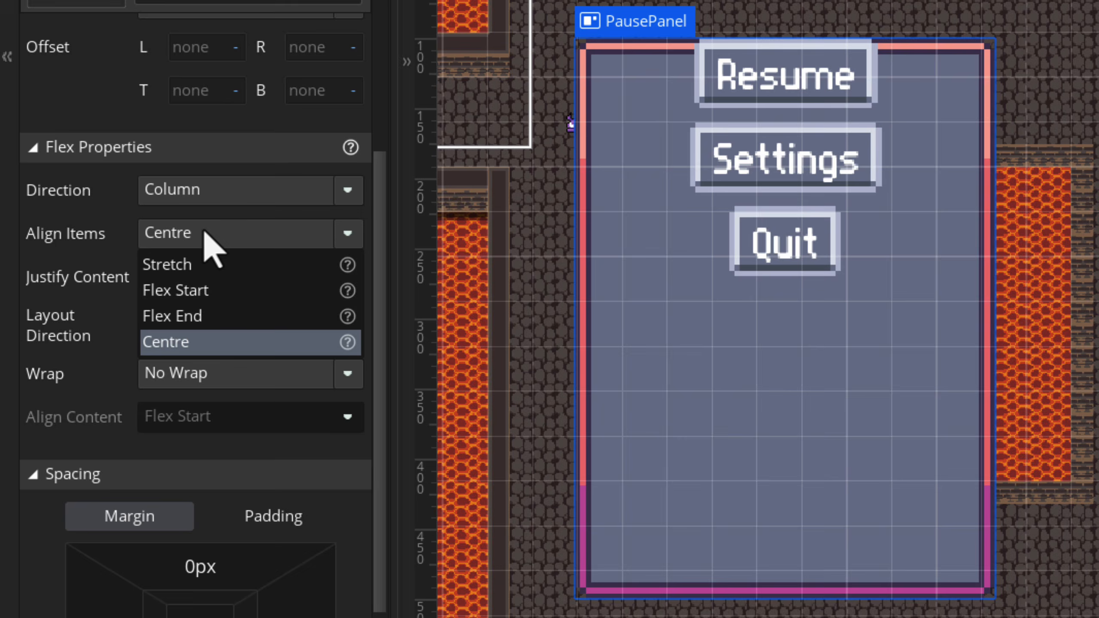
pyautogui.click(200, 298)
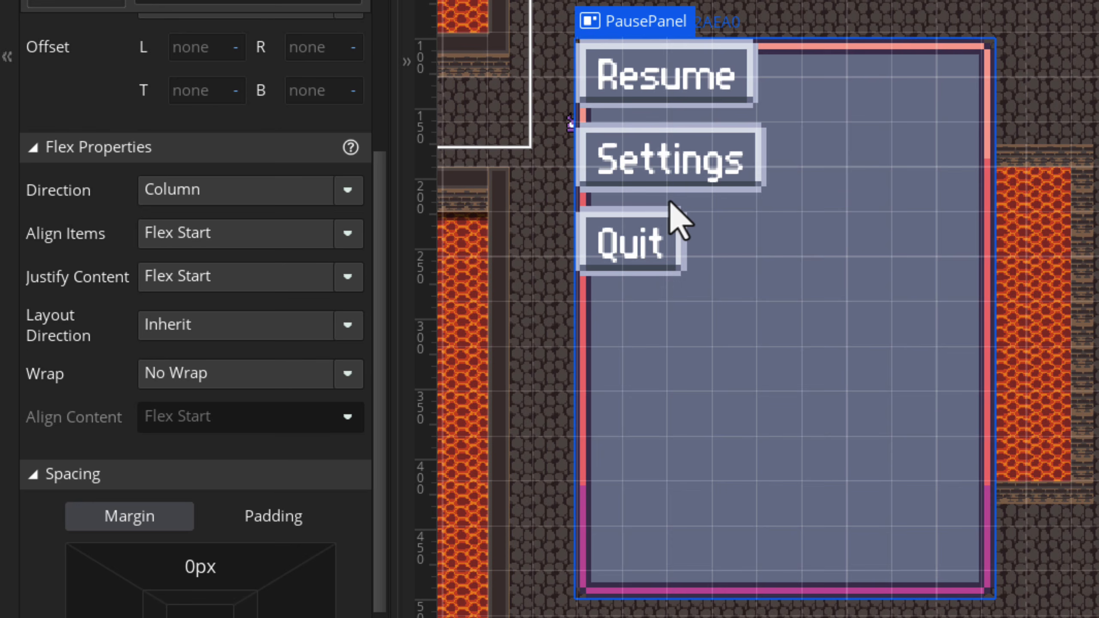
pyautogui.scroll(-3, 227, 446)
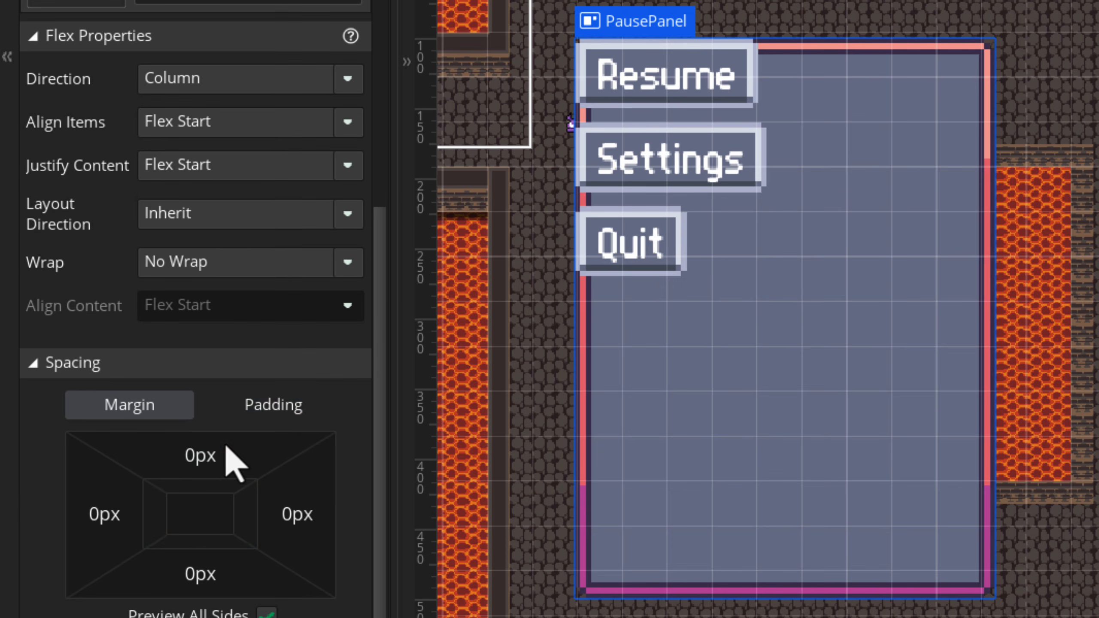
# Set PausePanel's padding to 32 px on all four linked sides.
pyautogui.click(229, 412)
pyautogui.click(216, 468)
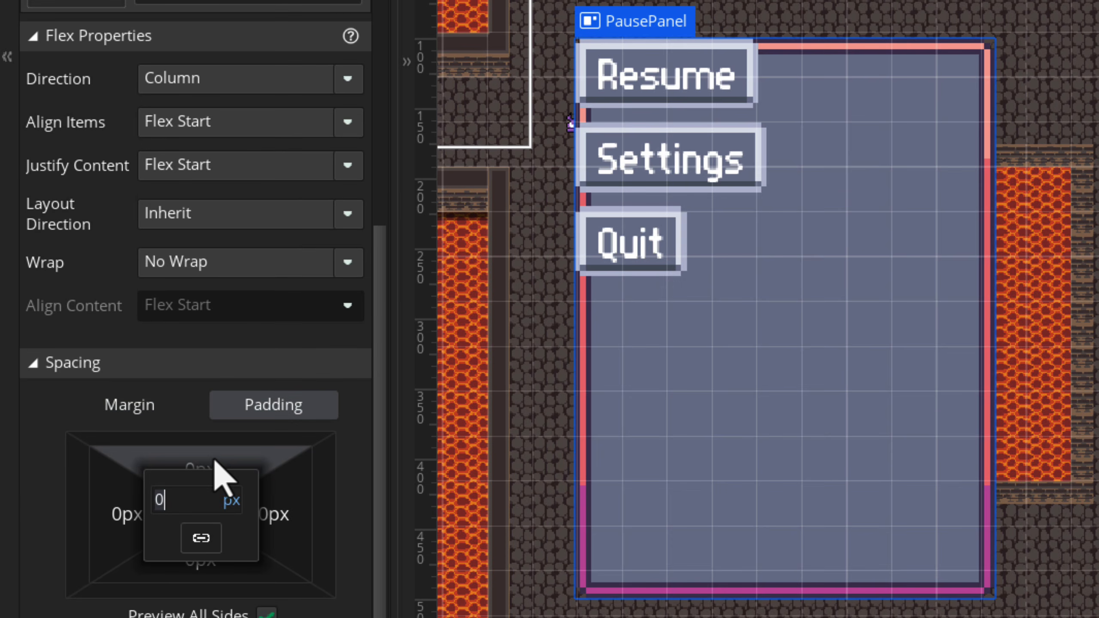
pyautogui.click(199, 537)
pyautogui.write('32')
pyautogui.press('Return')
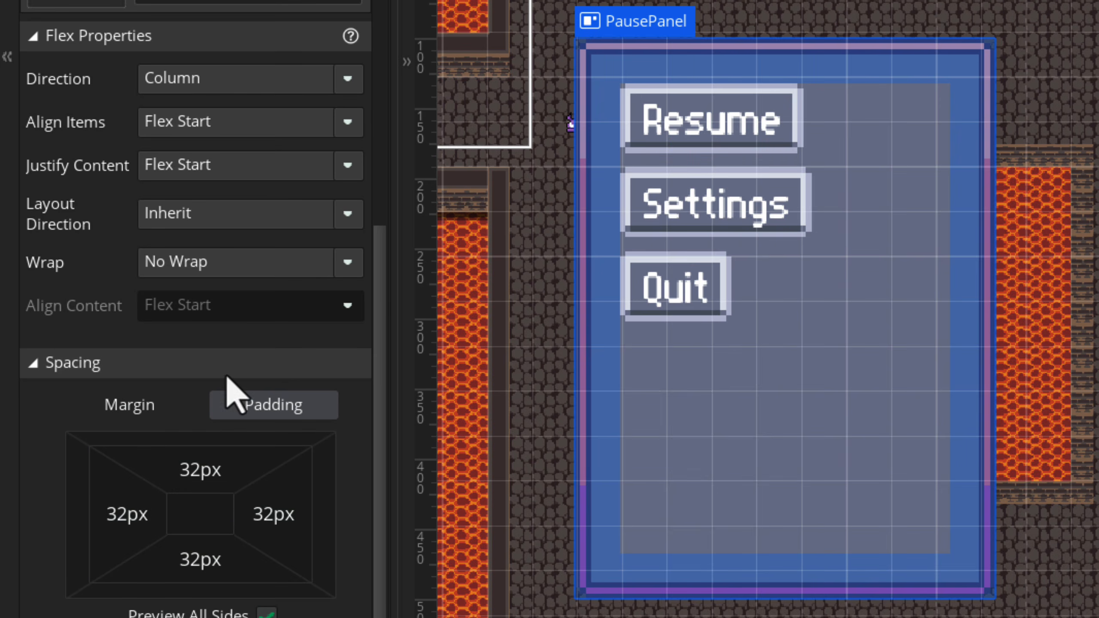
# Set both Align Items and Justify Content of PausePanel to Centre.
pyautogui.scroll(1, 223, 359)
pyautogui.click(199, 164)
pyautogui.click(181, 271)
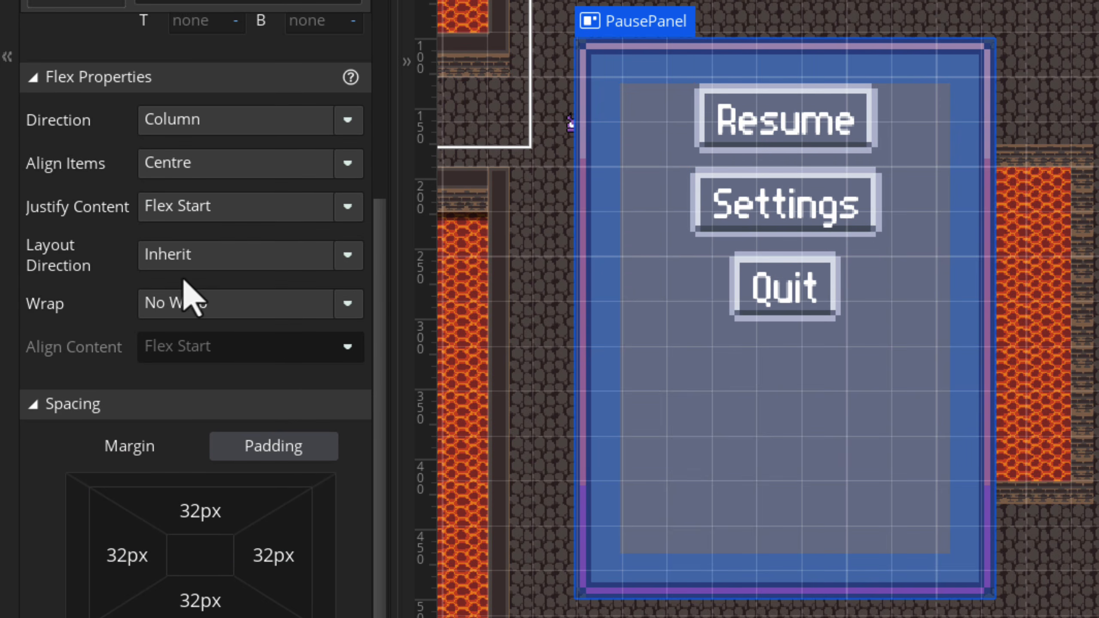
pyautogui.click(219, 206)
pyautogui.click(203, 264)
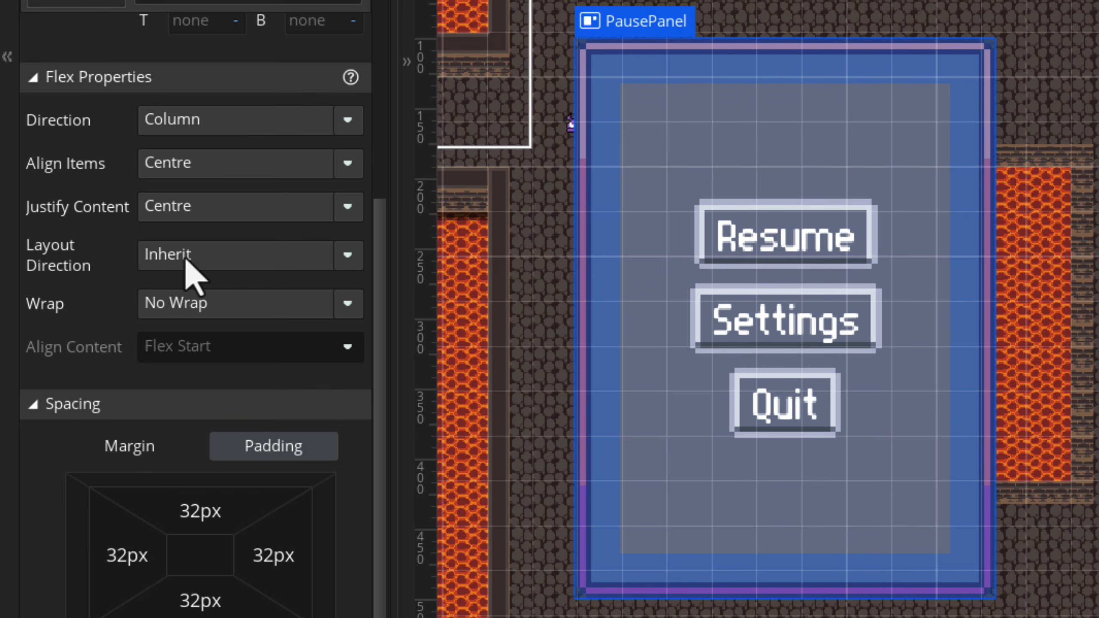
# Set PausePanel's padding to 0 px on all four sides.
pyautogui.click(228, 525)
pyautogui.click(195, 582)
pyautogui.click(187, 540)
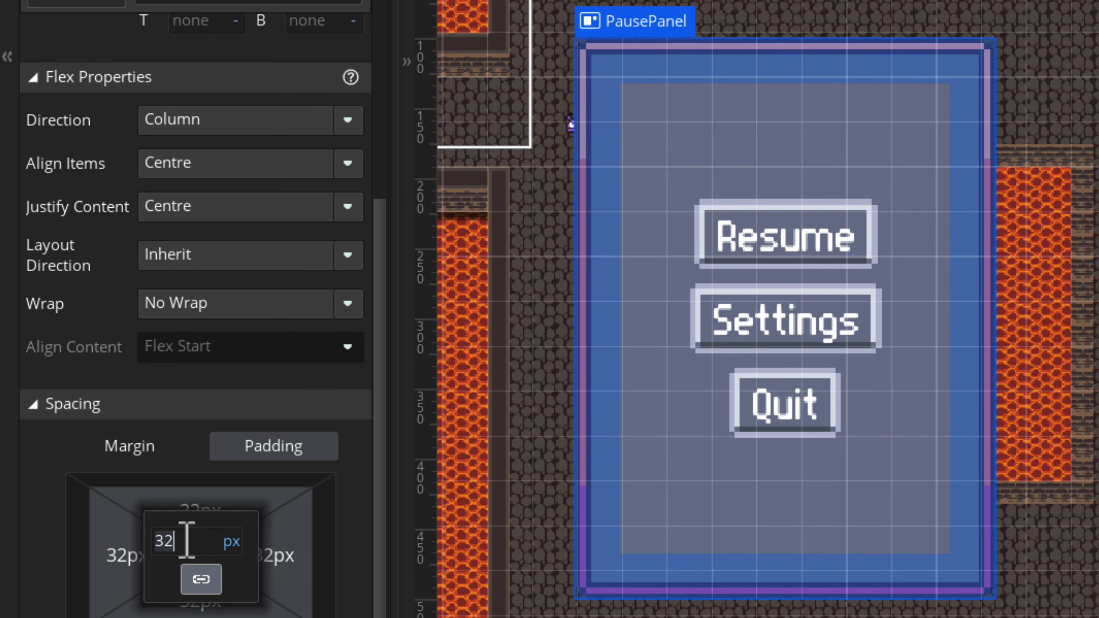
pyautogui.write('0')
pyautogui.press('Return')
pyautogui.click(196, 403)
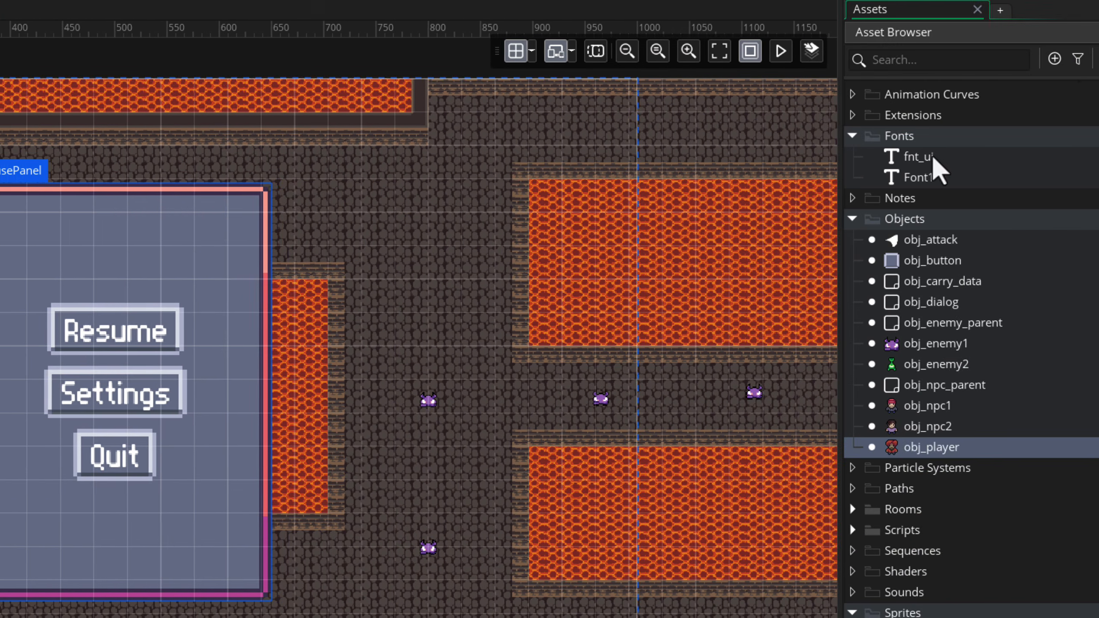
# Open the Game Options and go to the display settings for the game window.
pyautogui.click(1071, 56)
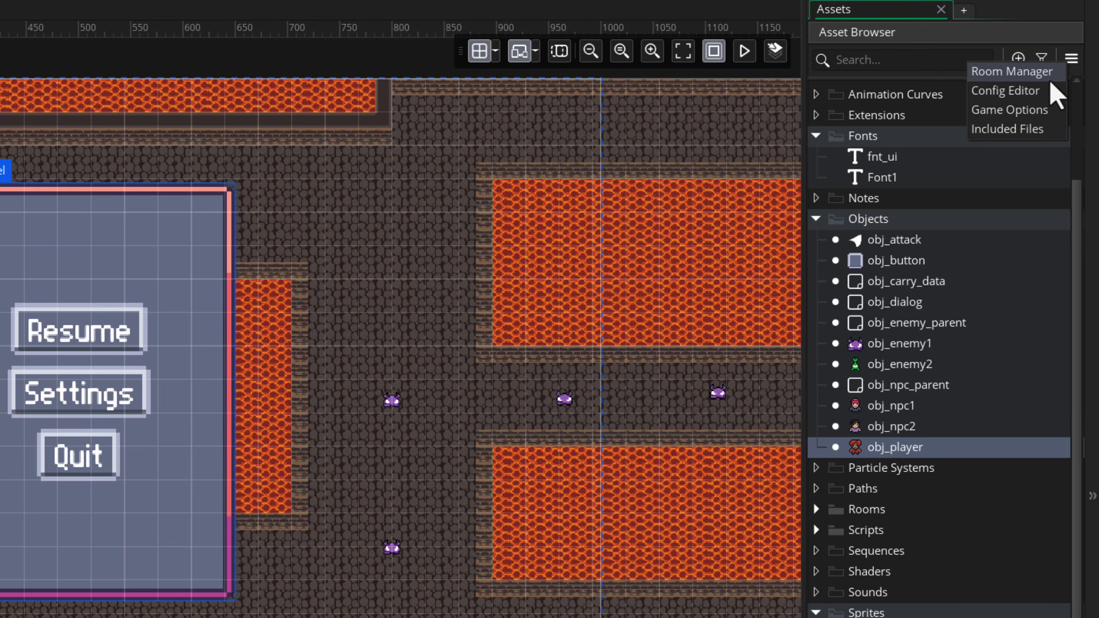
pyautogui.click(1013, 108)
pyautogui.click(281, 296)
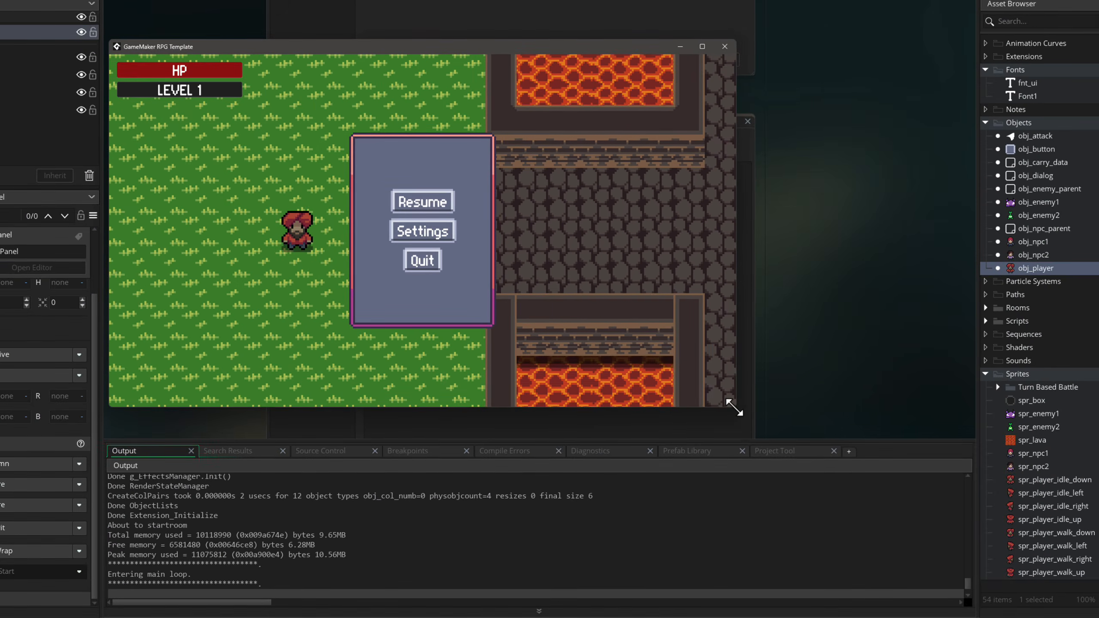
# Test the running game by resizing its window to a tall, narrow shape, and close the game.
pyautogui.moveTo(731, 405); pyautogui.dragTo(448, 562)
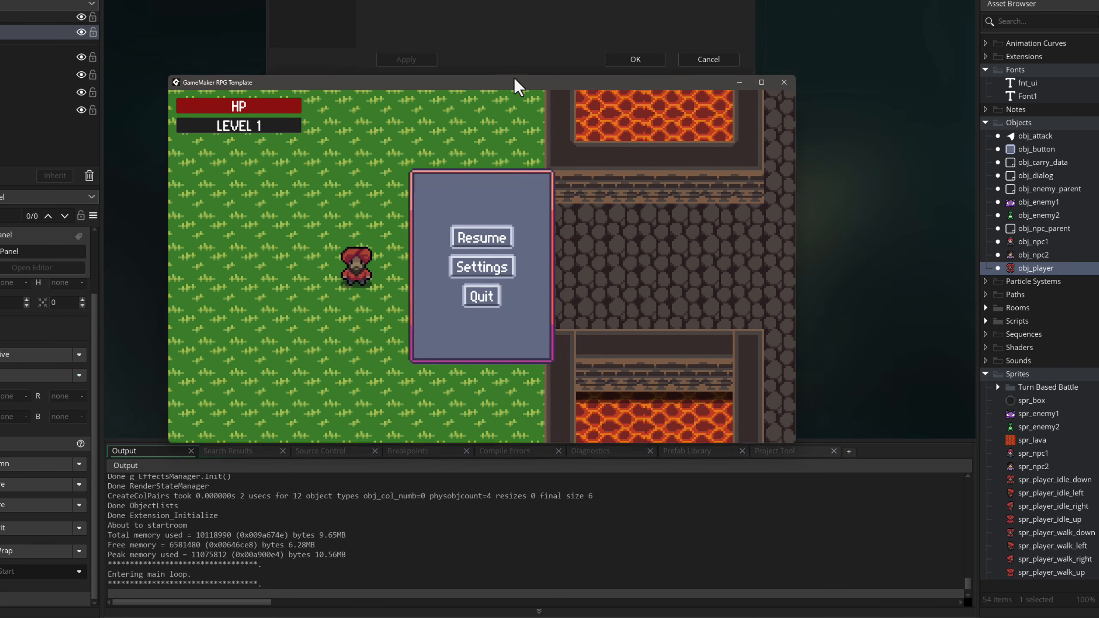
pyautogui.moveTo(515, 84); pyautogui.dragTo(457, 49)
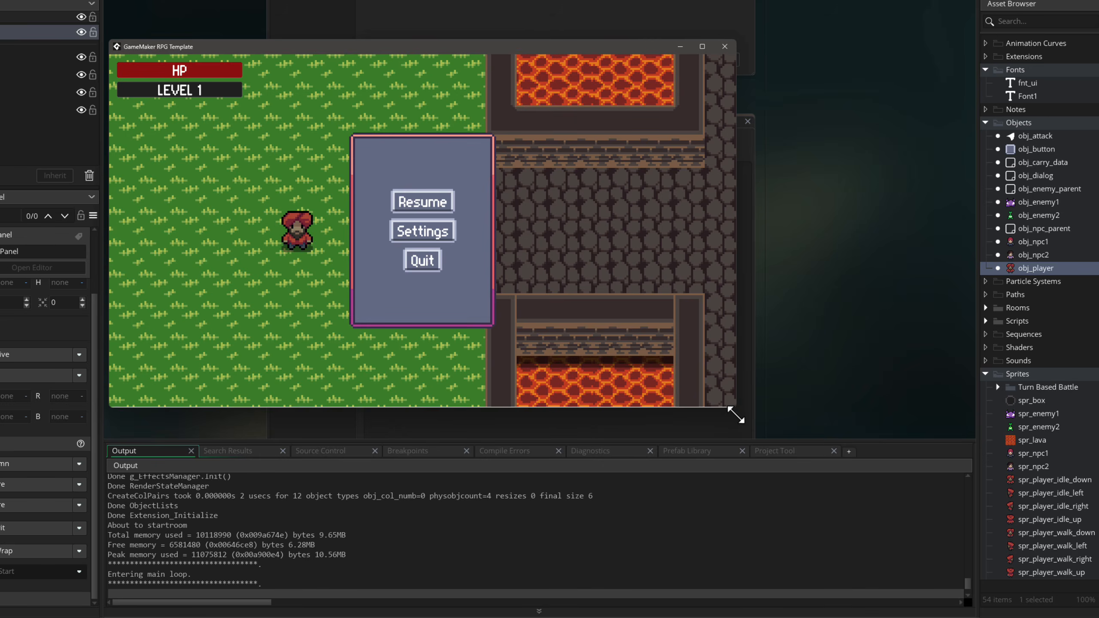
pyautogui.moveTo(734, 408); pyautogui.dragTo(450, 562)
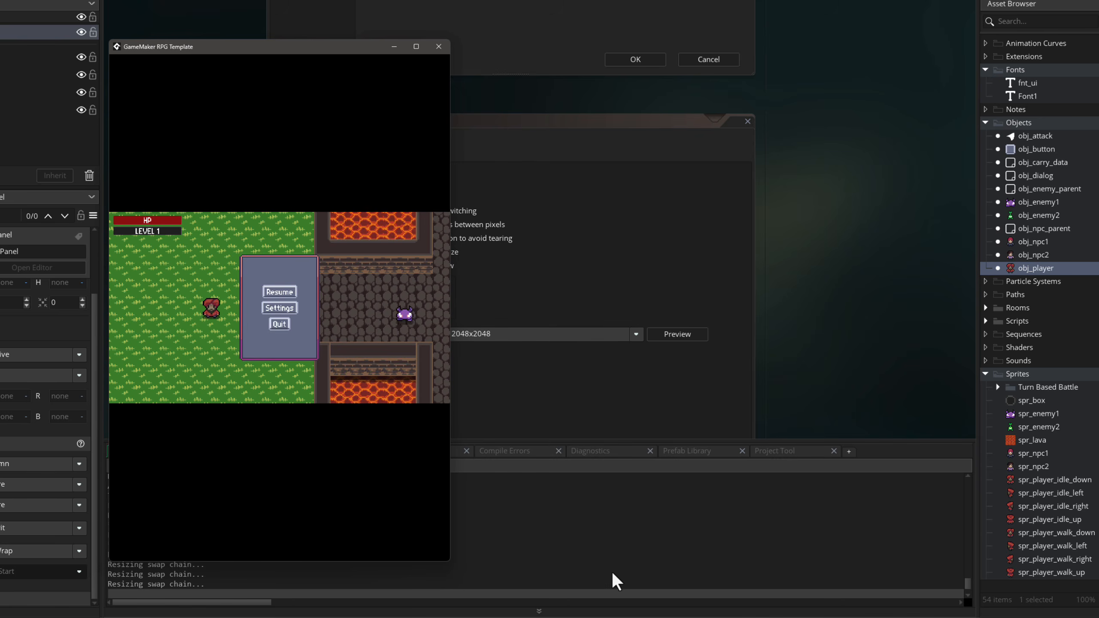
pyautogui.click(438, 46)
pyautogui.click(582, 612)
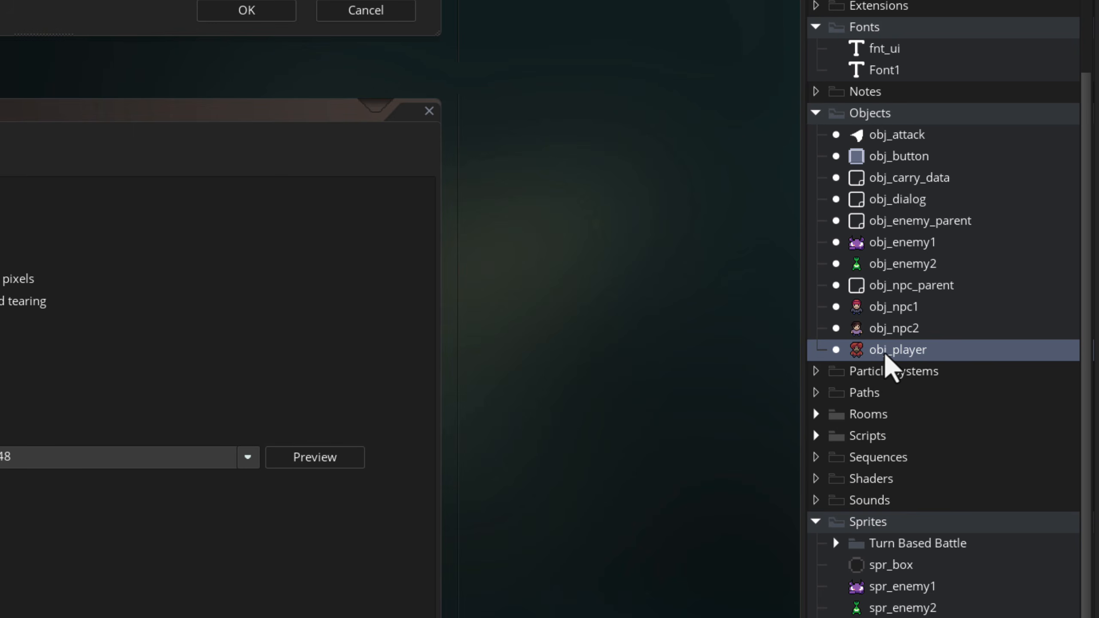
# Open obj_player and add winw = window_get_width(); at the start of its Create event.
pyautogui.doubleClick(885, 354)
pyautogui.press('Return')
pyautogui.press('Return')
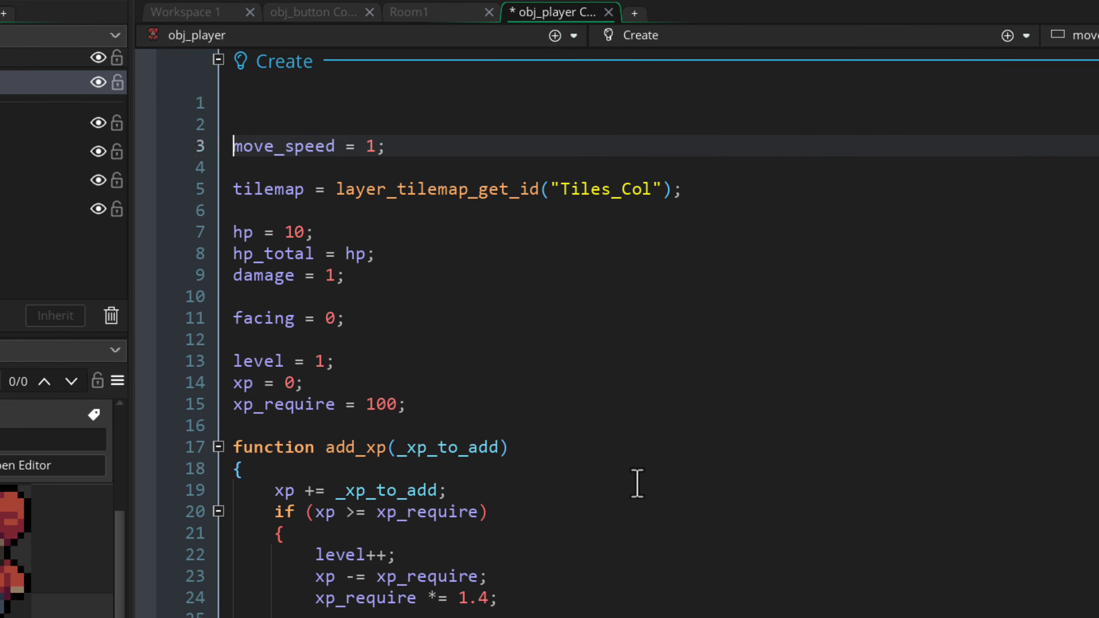
pyautogui.press('Return')
pyautogui.press('Up')
pyautogui.press('Up')
pyautogui.press('Up')
pyautogui.write('winw = window_get_width(')
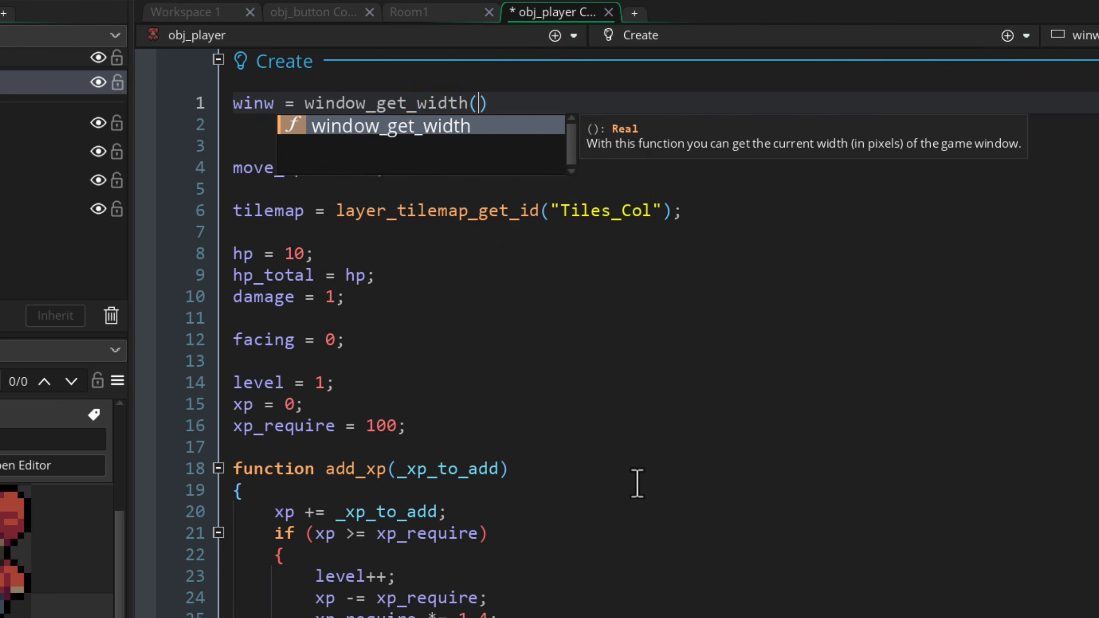
pyautogui.write(');')
# Add winh = window_get_height(); on the line below winw and save the Create event.
pyautogui.press('Return')
pyautogui.write('winh = window_get_height(')
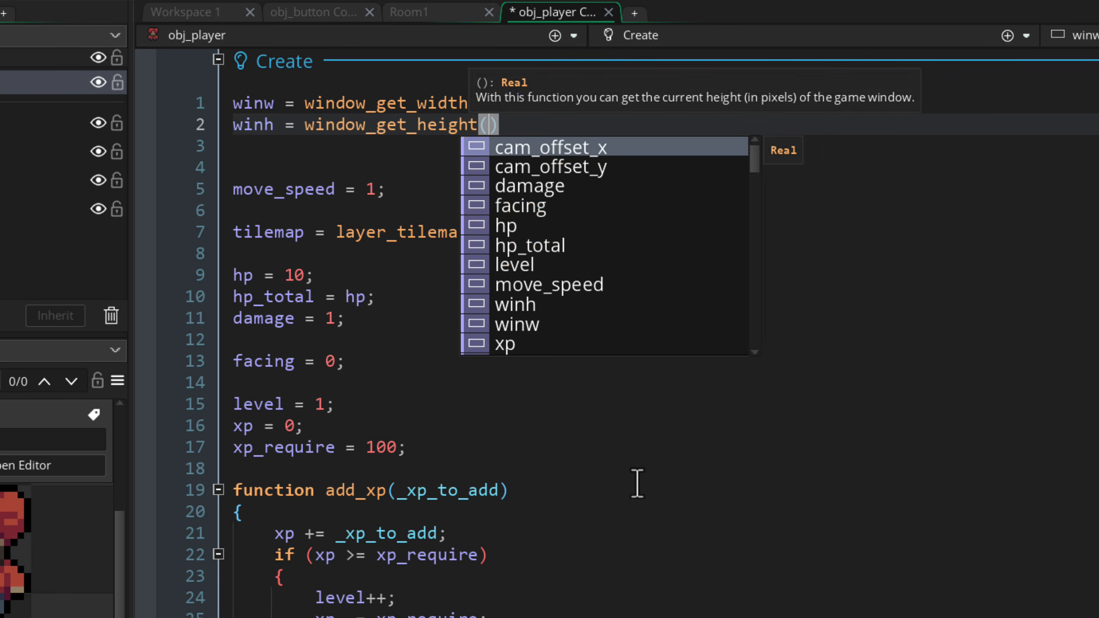
pyautogui.write(');')
pyautogui.hotkey('ctrl', 's')
# At the start of obj_player's Step event, add the condition if (window_get_width() != winw || window_get_height() != winh).
pyautogui.scroll(-10, 603, 433)
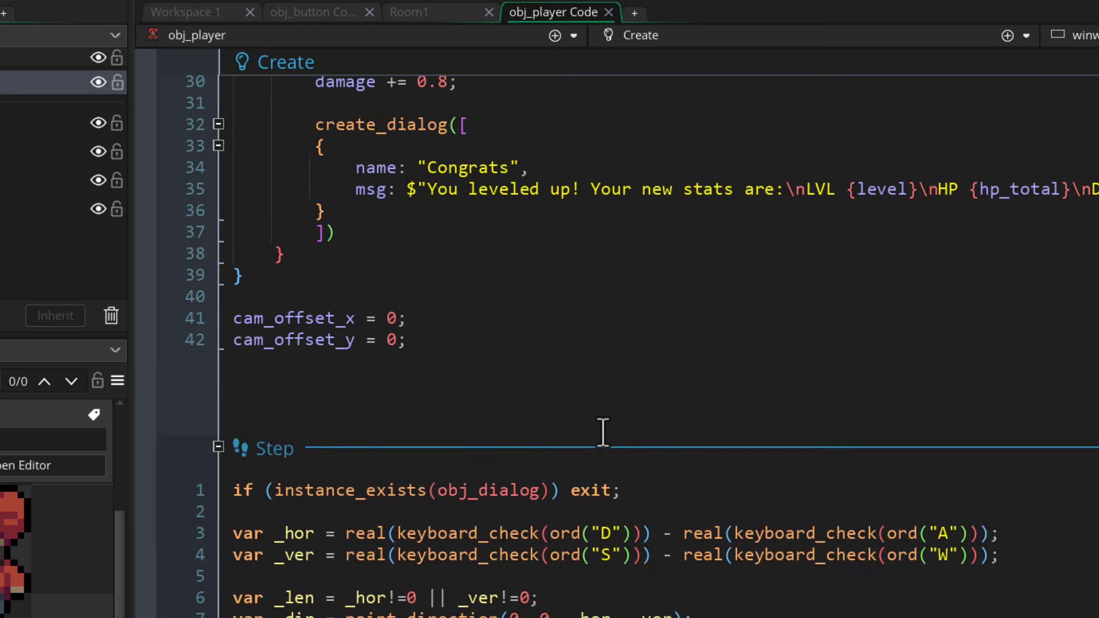
pyautogui.scroll(-6, 603, 433)
pyautogui.click(272, 108)
pyautogui.press('Return')
pyautogui.press('Return')
pyautogui.press('Return')
pyautogui.press('Return')
pyautogui.press('Up')
pyautogui.press('Up')
pyautogui.press('Up')
pyautogui.press('Up')
pyautogui.write('if (window_get_width(')
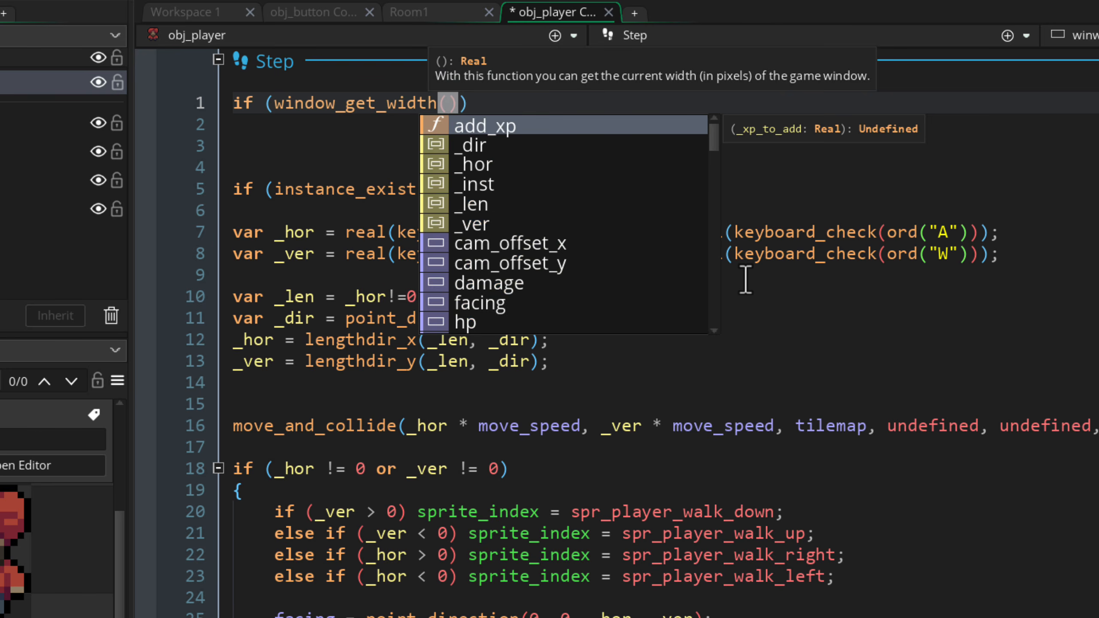
pyautogui.write(') != winw || window_get_heigh')
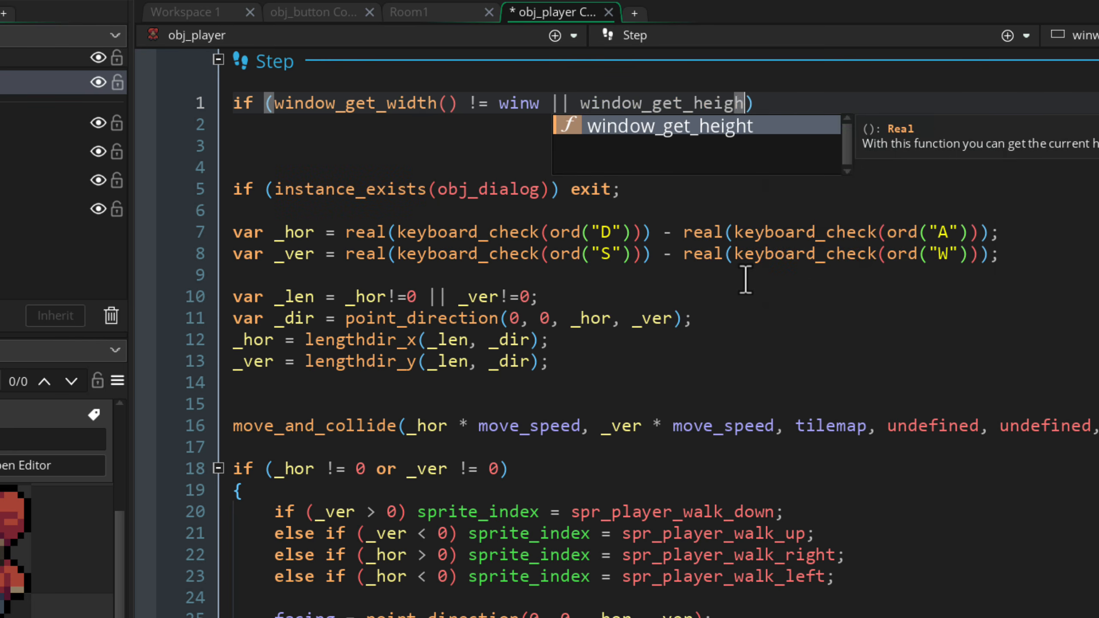
pyautogui.write('t() != winh)')
# Give the window-size condition a braced body calling display_set_gui_maximize(); and save the code.
pyautogui.press('Return')
pyautogui.write('{')
pyautogui.press('Return')
pyautogui.write('di')
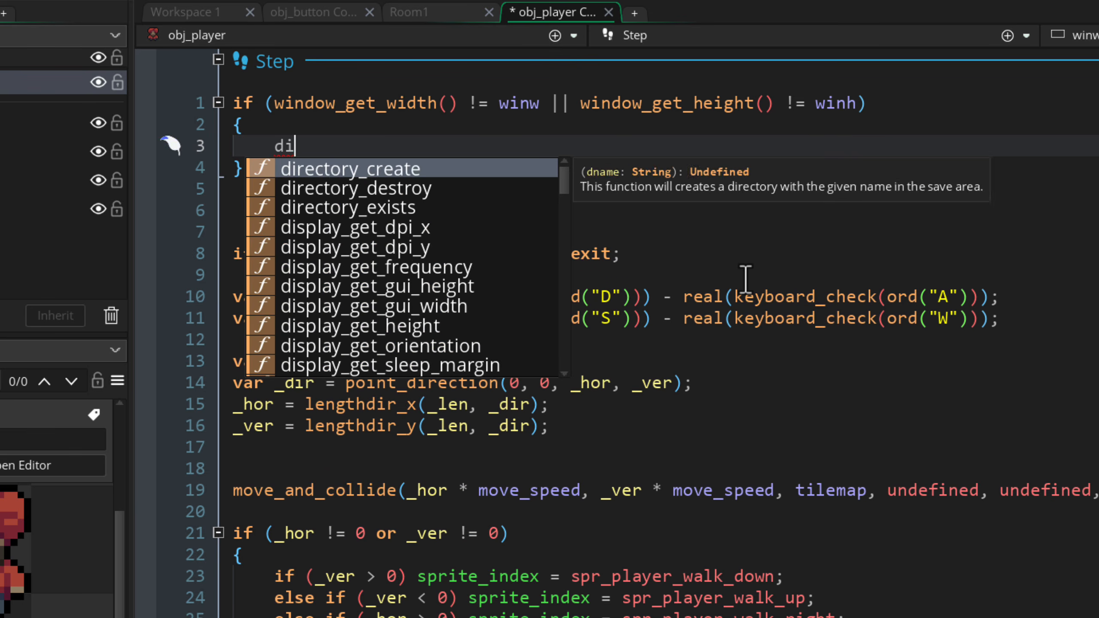
pyautogui.write('splay_set_g')
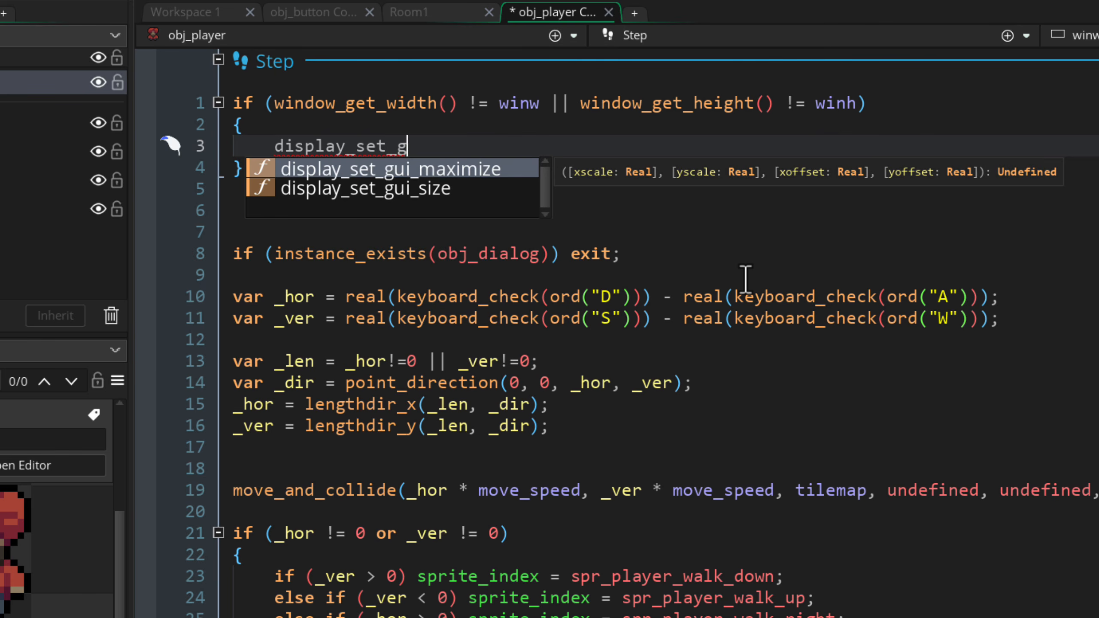
pyautogui.write('ui_ma')
pyautogui.press('Return')
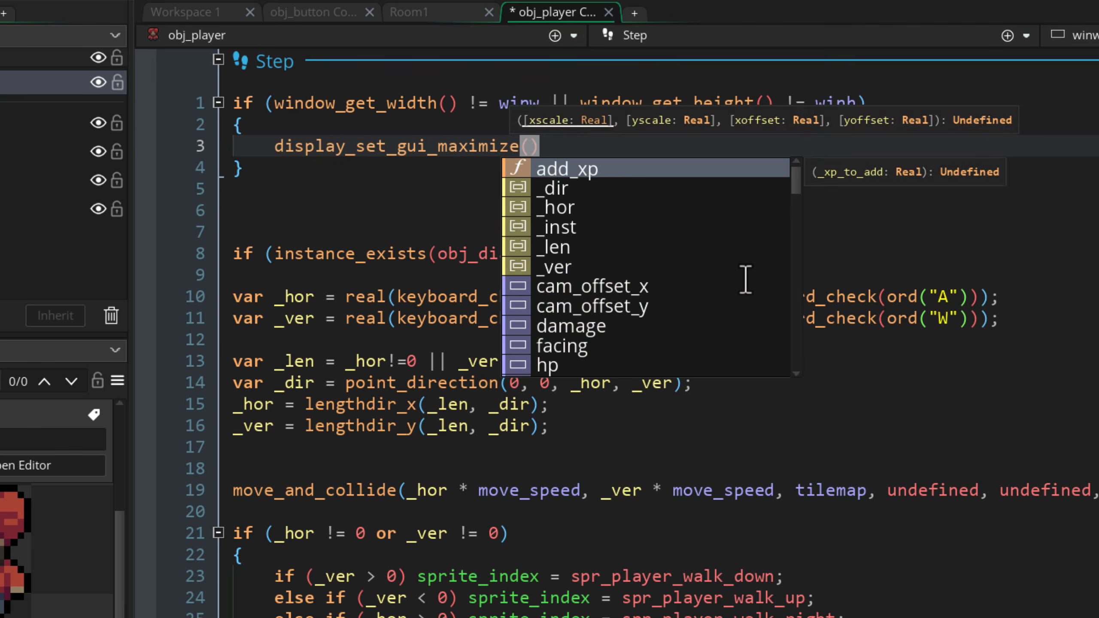
pyautogui.write(');')
pyautogui.hotkey('ctrl', 's')
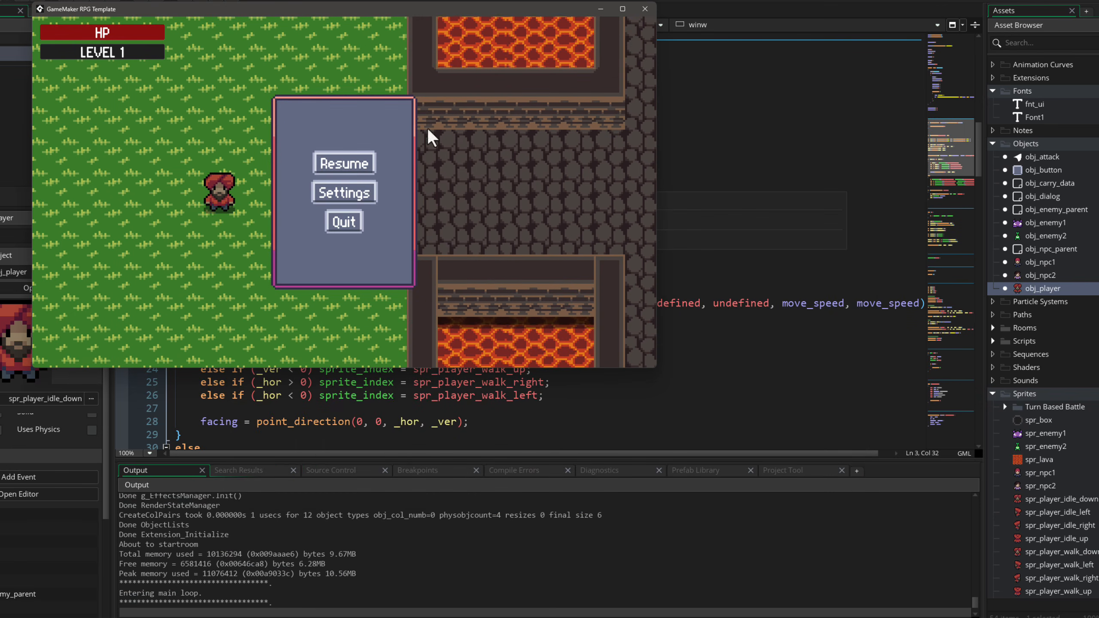
# Enlarge the running game's window and shrink it slightly to check how the pause menu responds to resizing.
pyautogui.moveTo(656, 368); pyautogui.dragTo(1045, 617)
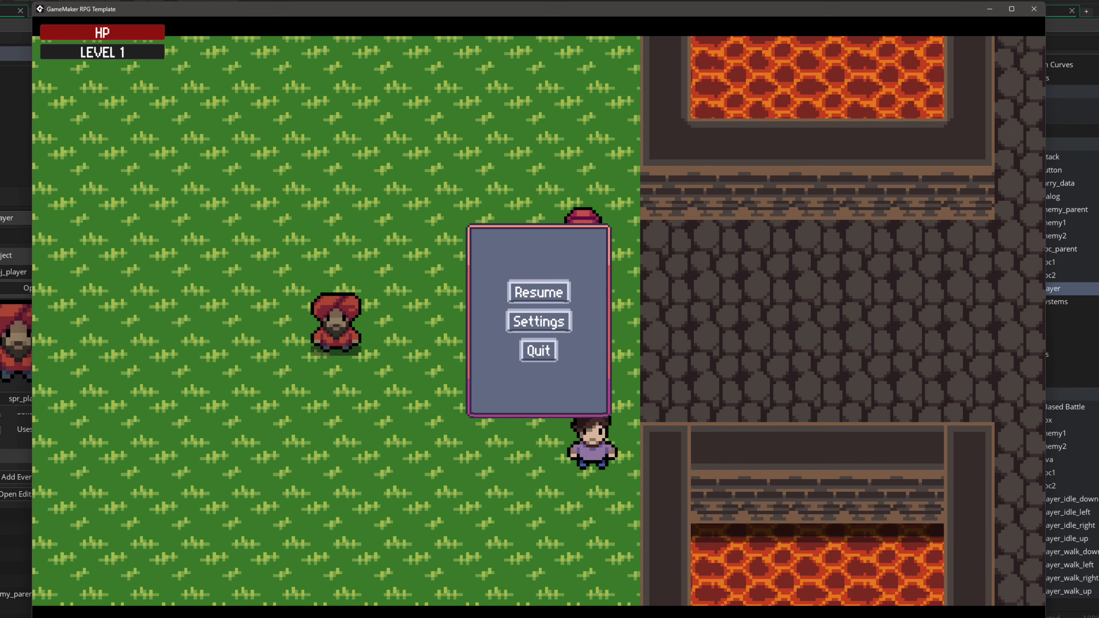
pyautogui.moveTo(1045, 616); pyautogui.dragTo(1008, 534)
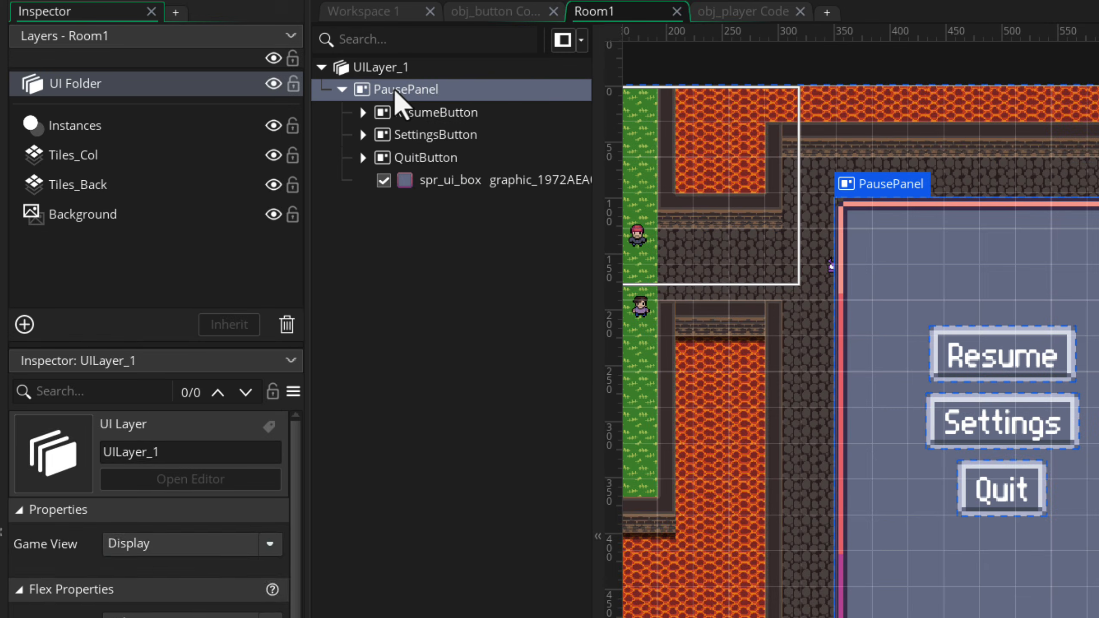
# Select PausePanel in Room1 and examine the unit options available for its width.
pyautogui.click(396, 92)
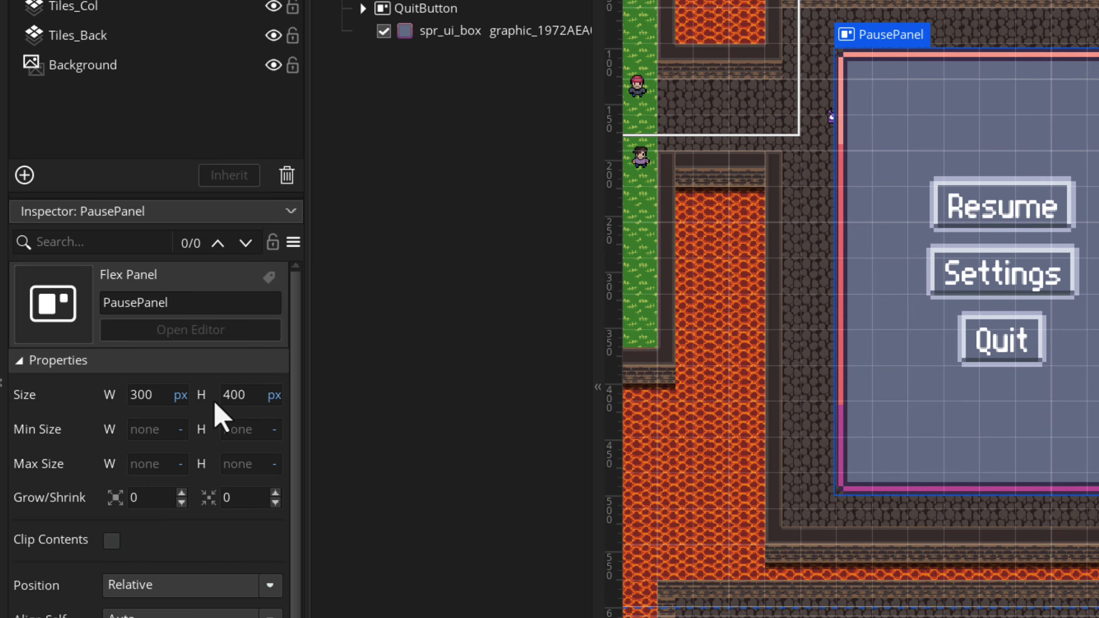
pyautogui.click(179, 395)
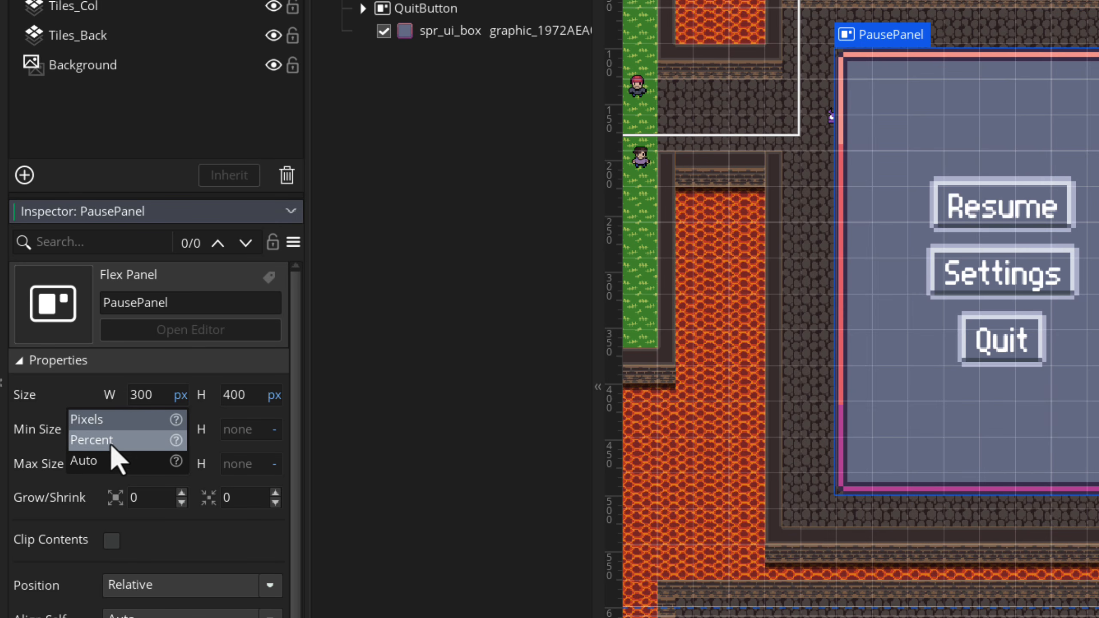
pyautogui.click(180, 395)
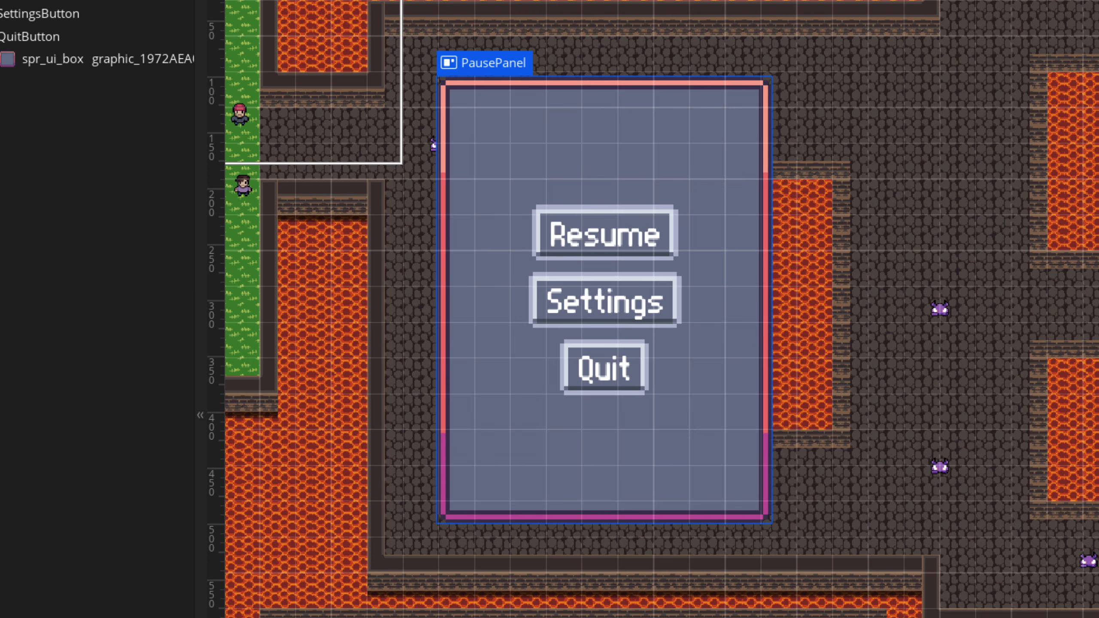
# Create a new object named obj_pause_manager in the Objects group.
pyautogui.moveTo(612, 179); pyautogui.dragTo(603, 181, button='middle')
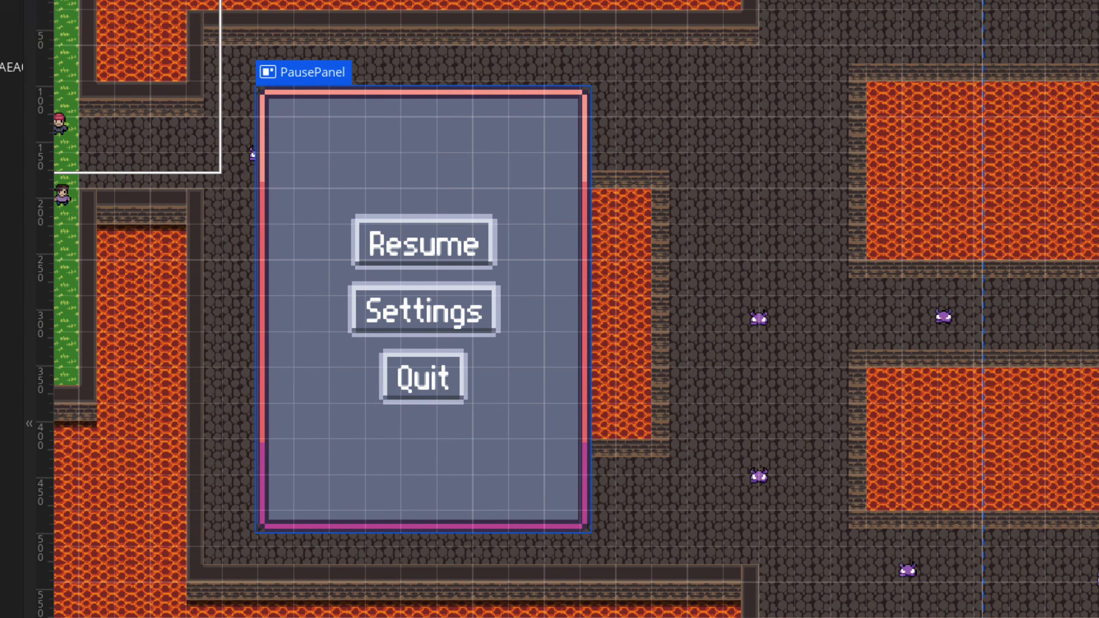
pyautogui.rightClick(855, 145)
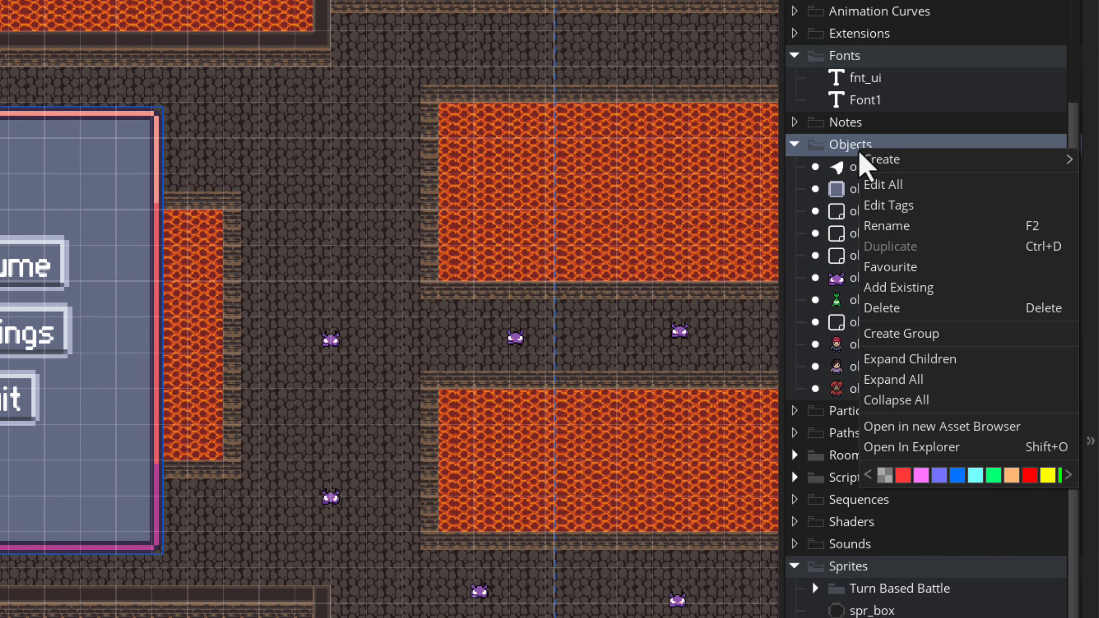
pyautogui.moveTo(872, 156)
pyautogui.click(788, 255)
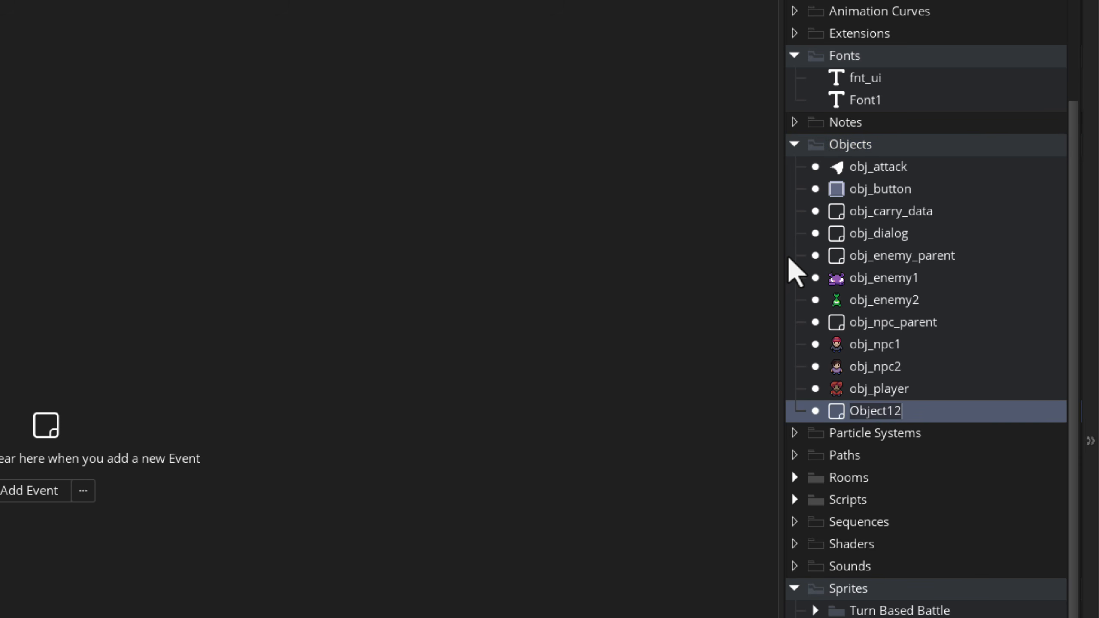
pyautogui.write('obj_pause_manager')
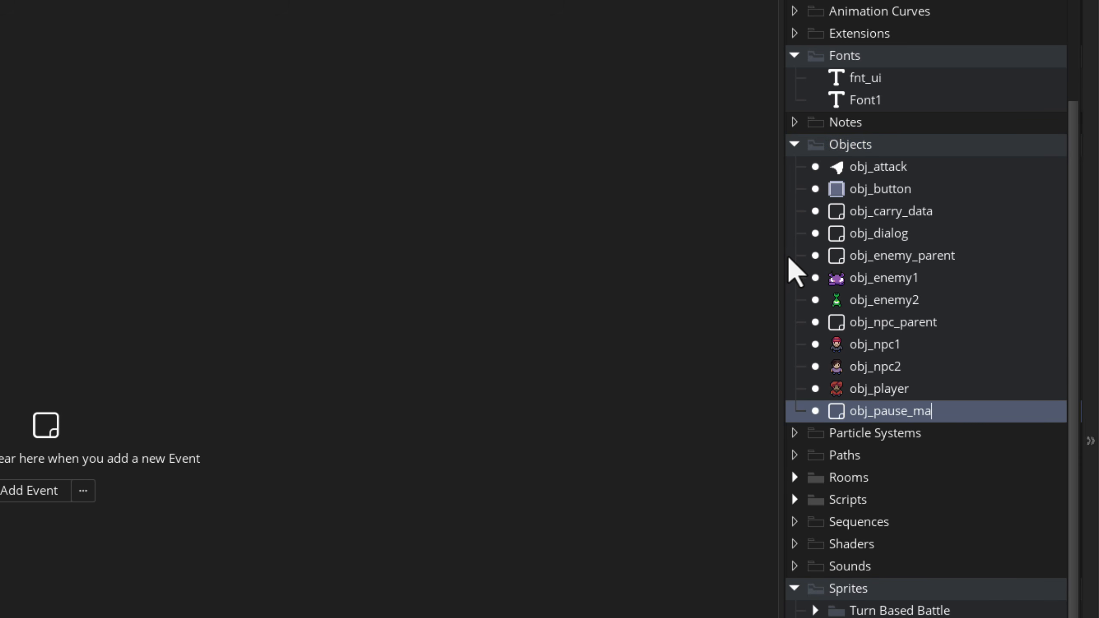
pyautogui.press('Return')
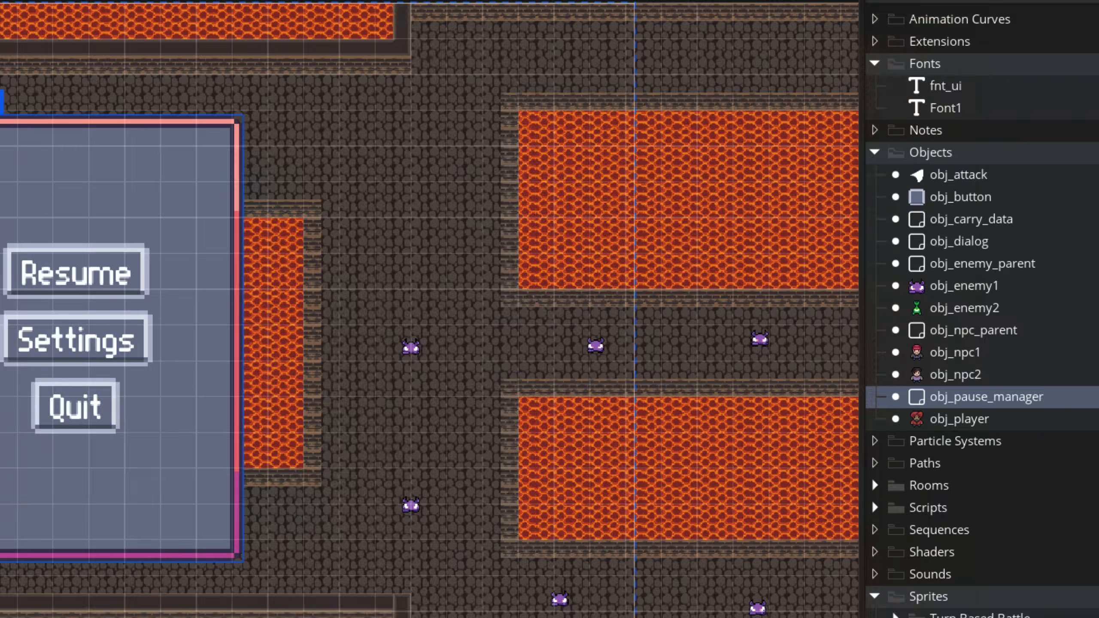
# Place an instance of obj_pause_manager on the Instances layer, at the upper-left corner of Room1.
pyautogui.click(116, 128)
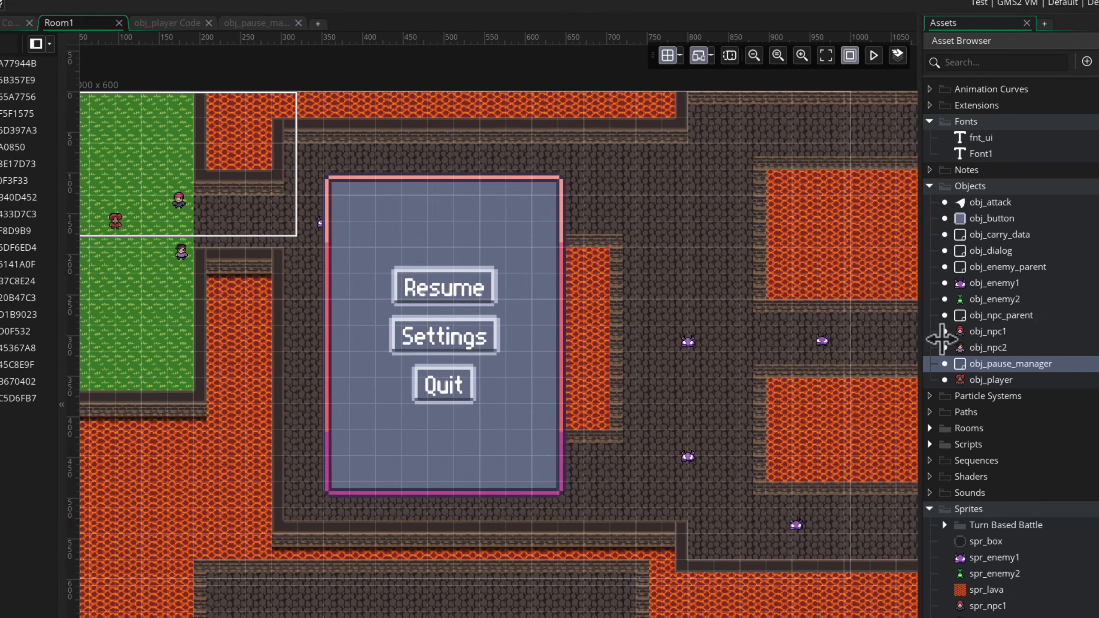
pyautogui.moveTo(990, 363); pyautogui.dragTo(110, 105)
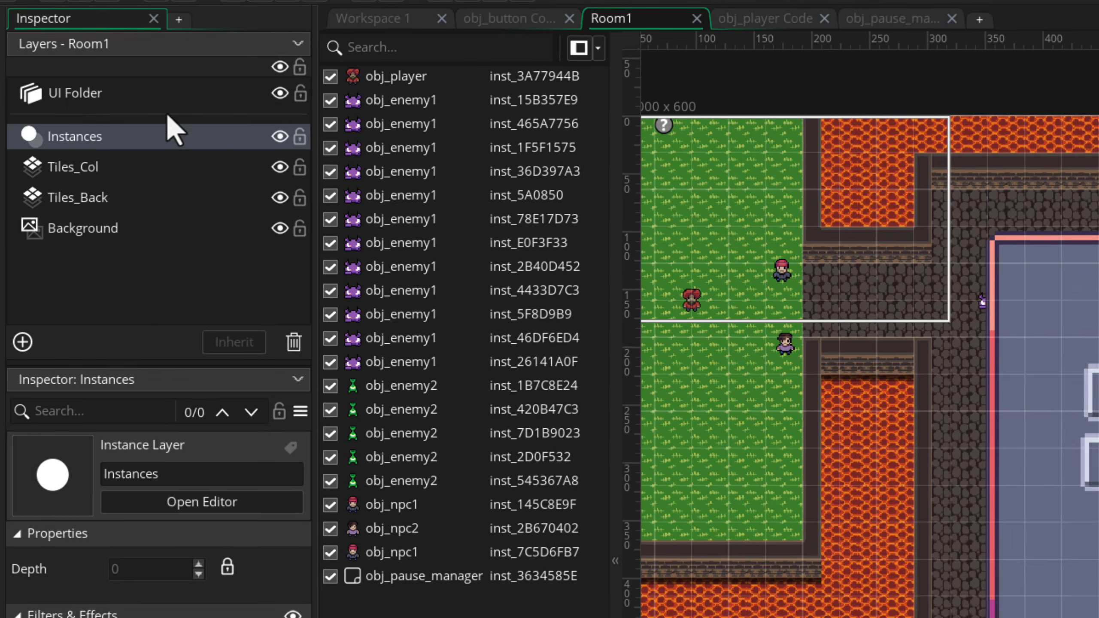
# Rename the UI layer UILayer_1 in Room1's UI Folder to PauseLayer.
pyautogui.click(166, 92)
pyautogui.click(410, 79)
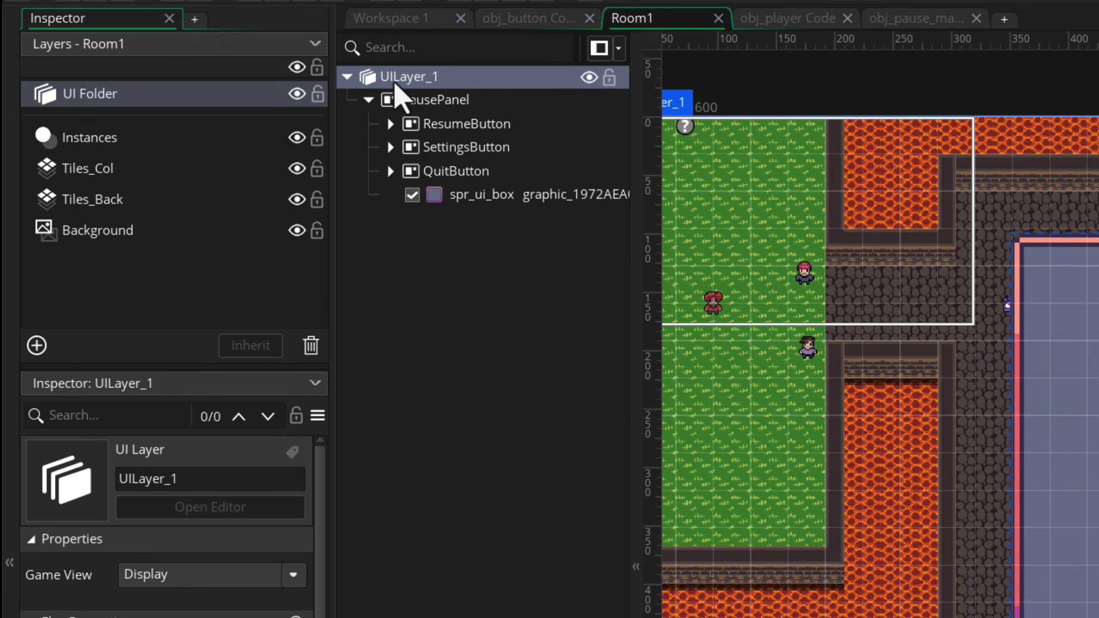
pyautogui.rightClick(414, 83)
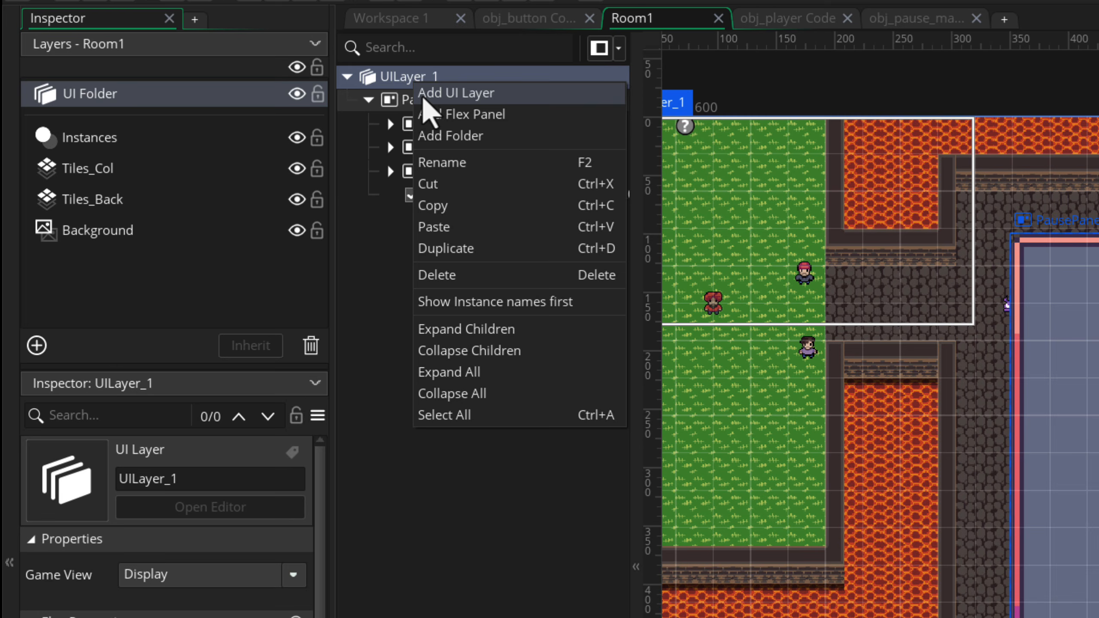
pyautogui.click(440, 165)
pyautogui.write('Pause')
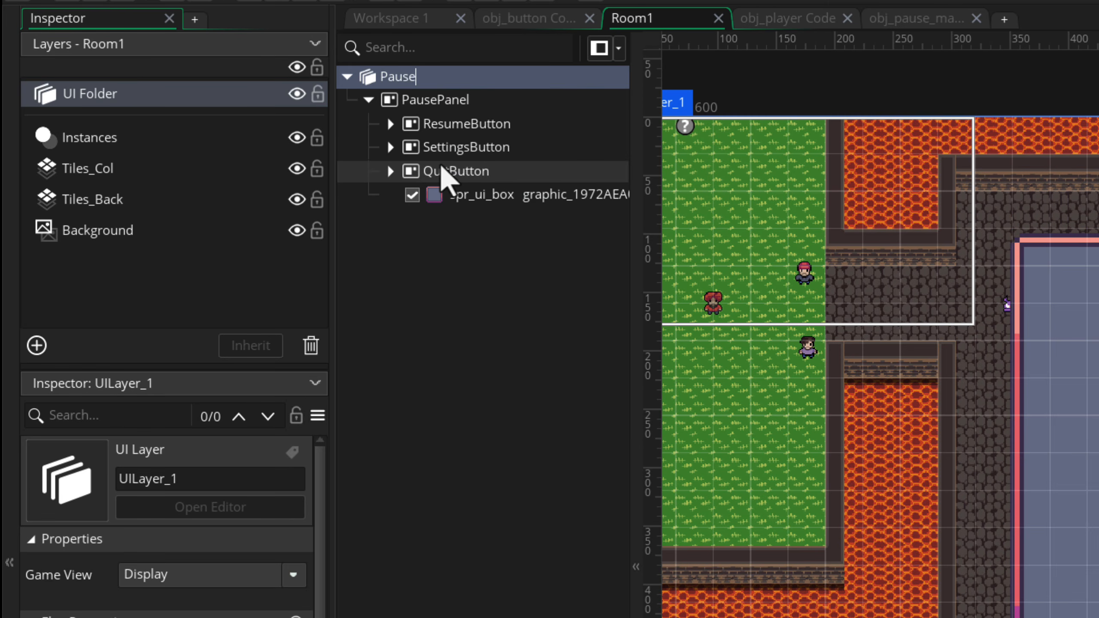
pyautogui.write('Layer')
pyautogui.press('Return')
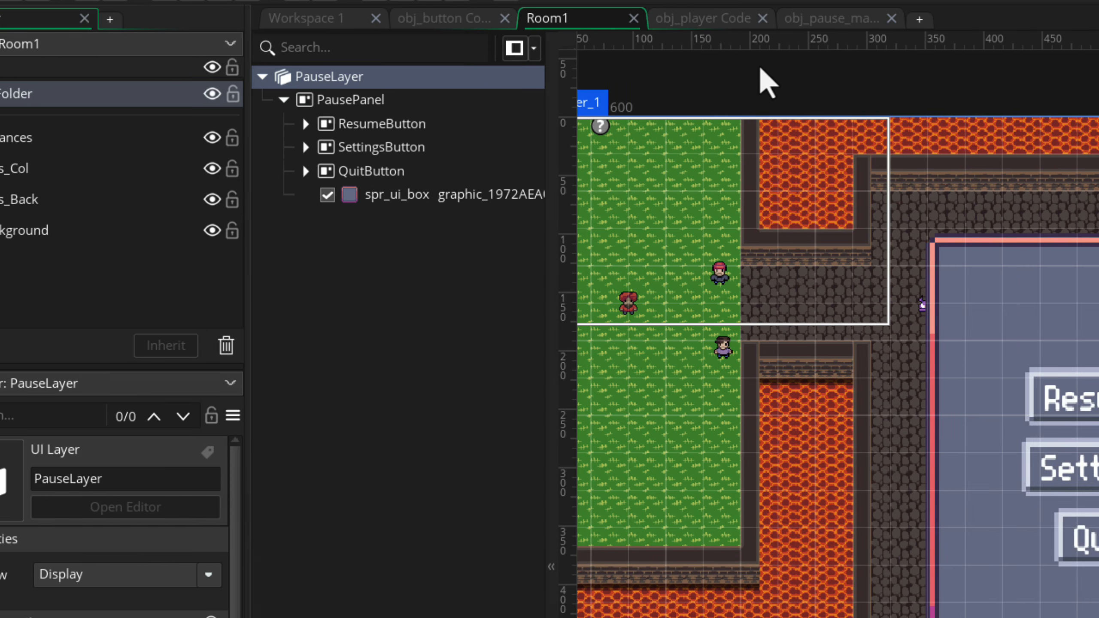
# Add a Create event to obj_pause_manager that sets paused to false and layer_name to "PauseLayer".
pyautogui.click(917, 17)
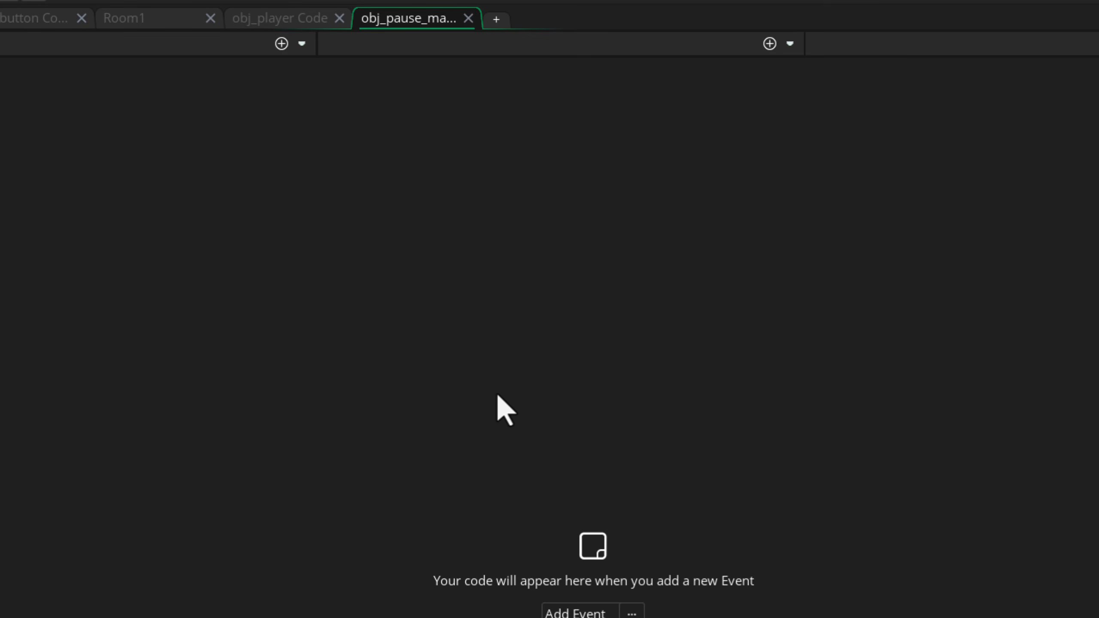
pyautogui.click(599, 613)
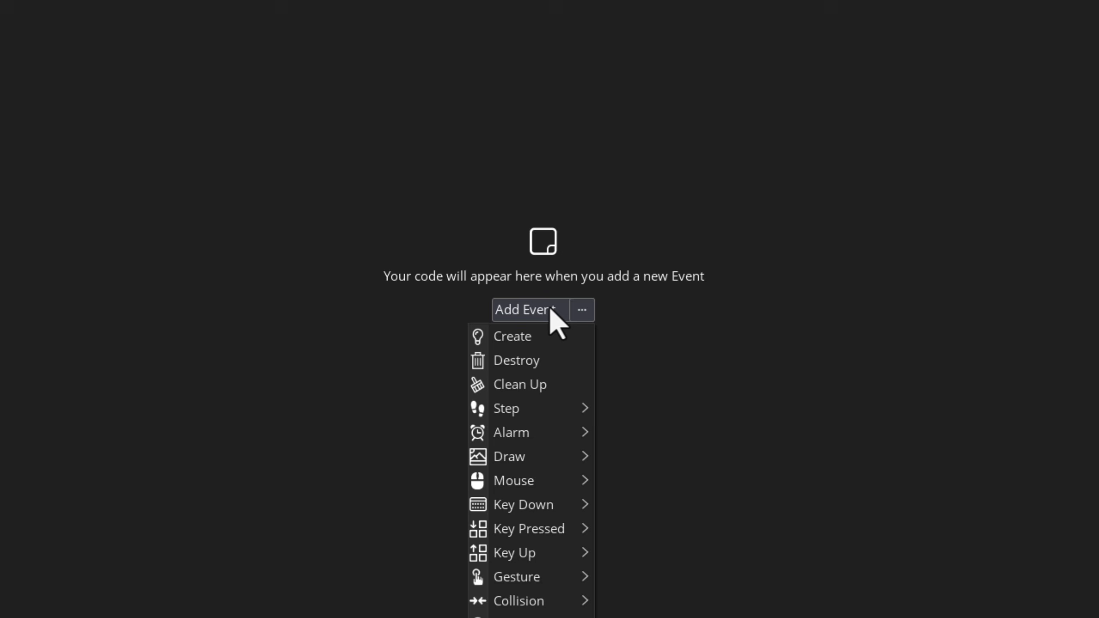
pyautogui.click(556, 340)
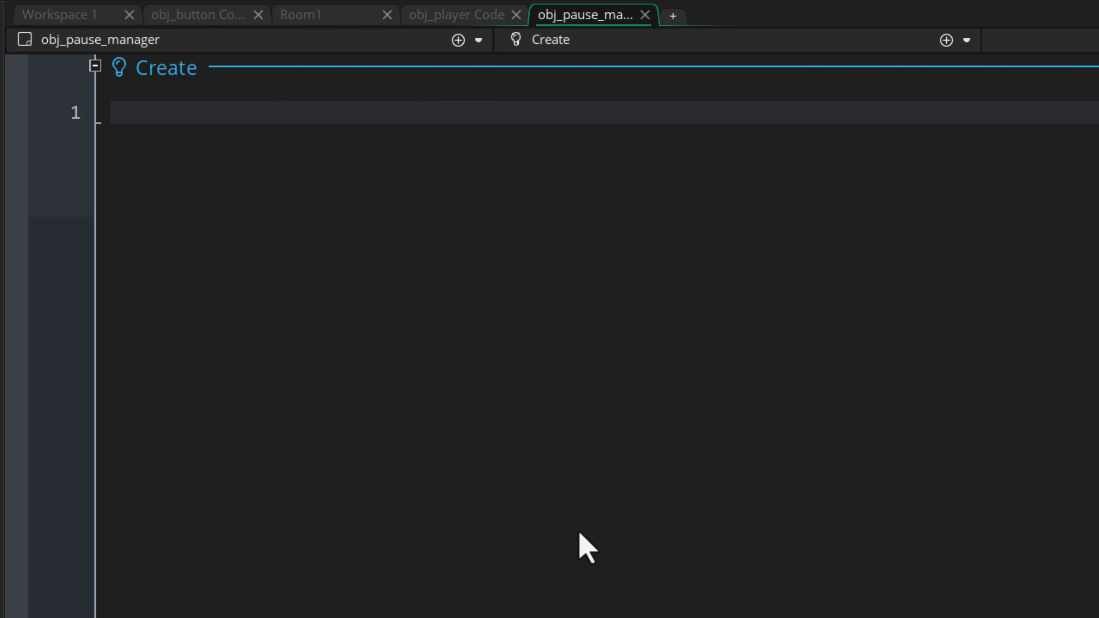
pyautogui.write('paused = false;')
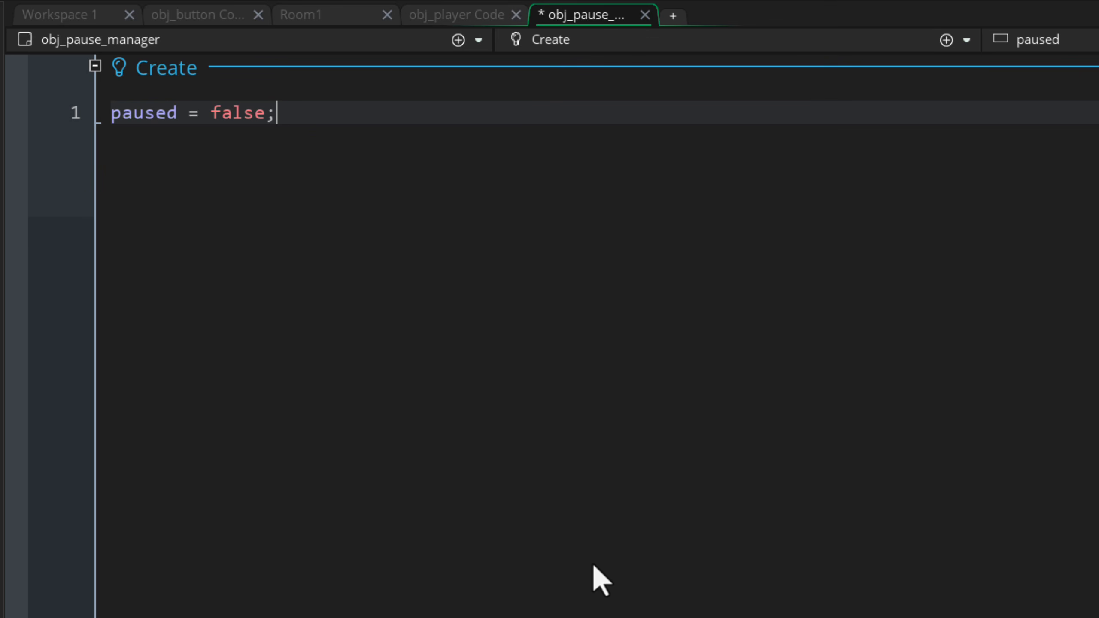
pyautogui.press('Return')
pyautogui.write('layer_')
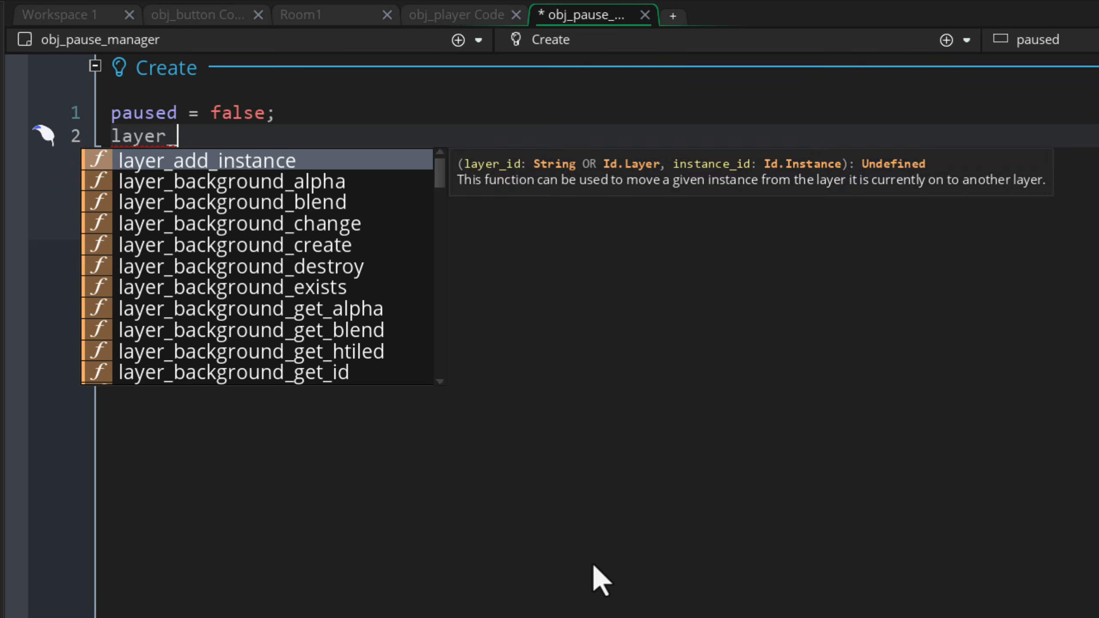
pyautogui.write('name = "PauseLa')
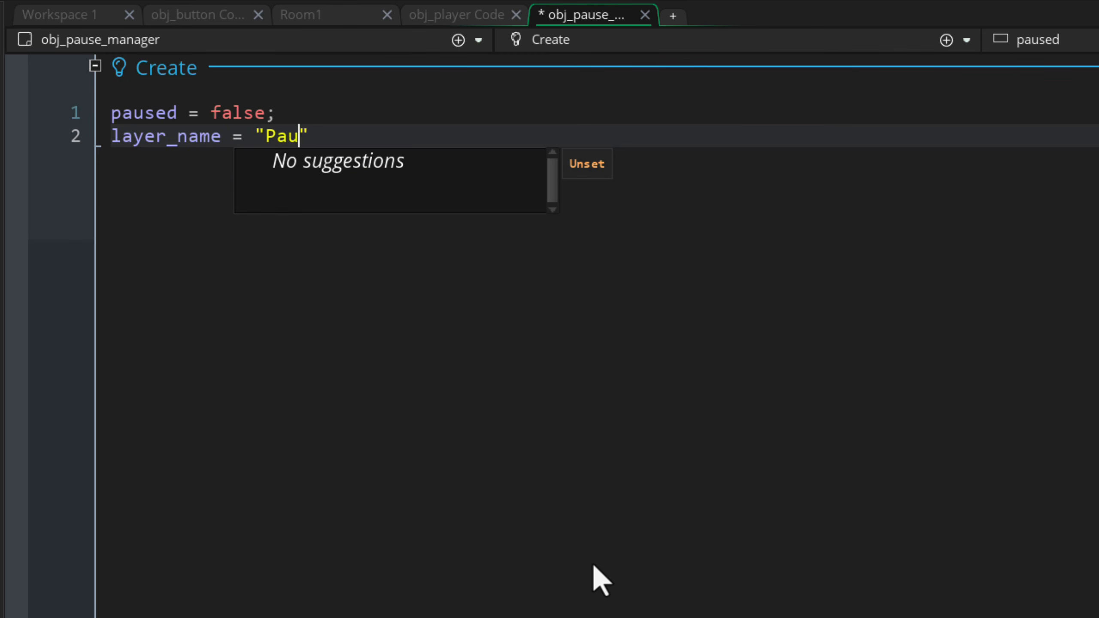
pyautogui.write('yer";')
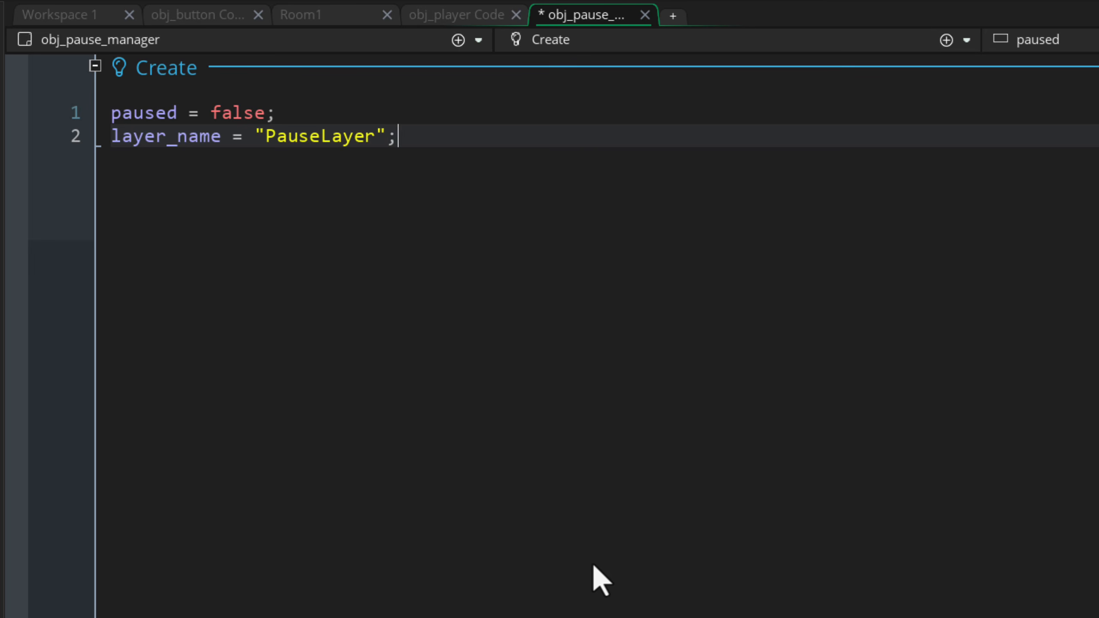
# Declare an update_pause function with an empty body in braces below the variables in the Create event.
pyautogui.press('Return')
pyautogui.press('Return')
pyautogui.write('upda')
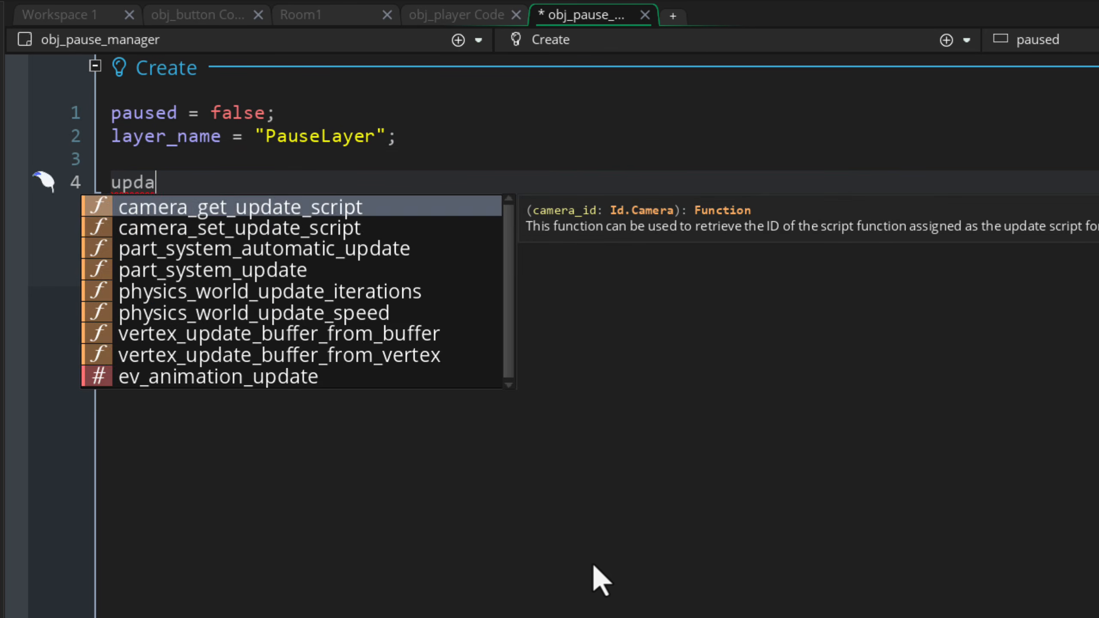
pyautogui.write('te_pause = func')
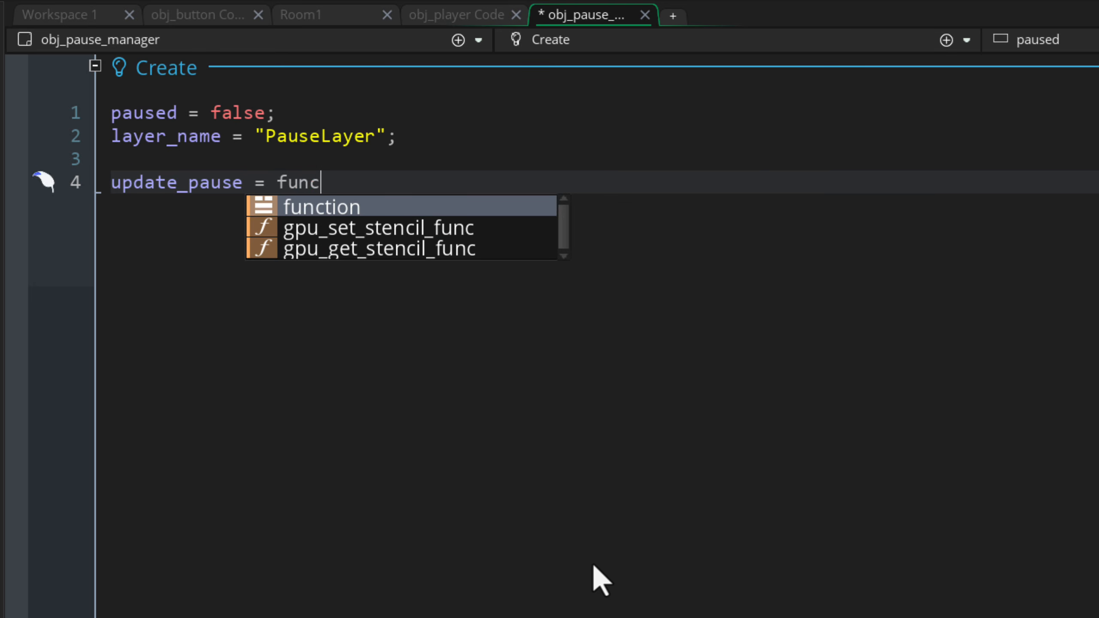
pyautogui.write('tion()')
pyautogui.press('Return')
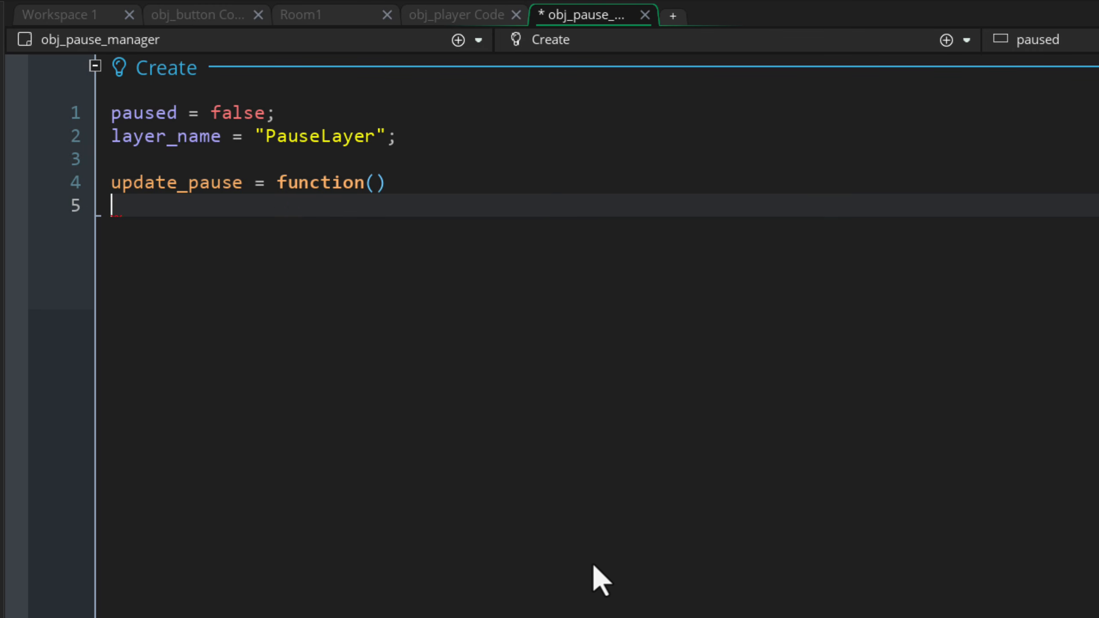
pyautogui.write('{')
pyautogui.press('Return')
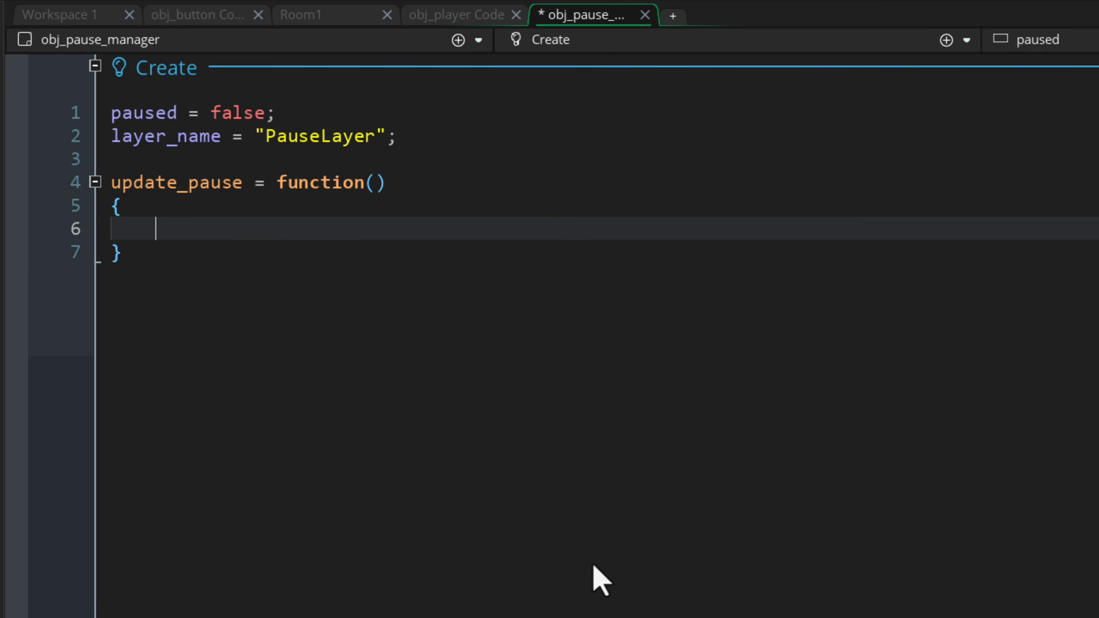
# Inside update_pause, write an if (paused) block calling instance_deactivate_all(true) and layer_set_visible(layer_name, true).
pyautogui.write('if (paused)')
pyautogui.press('Return')
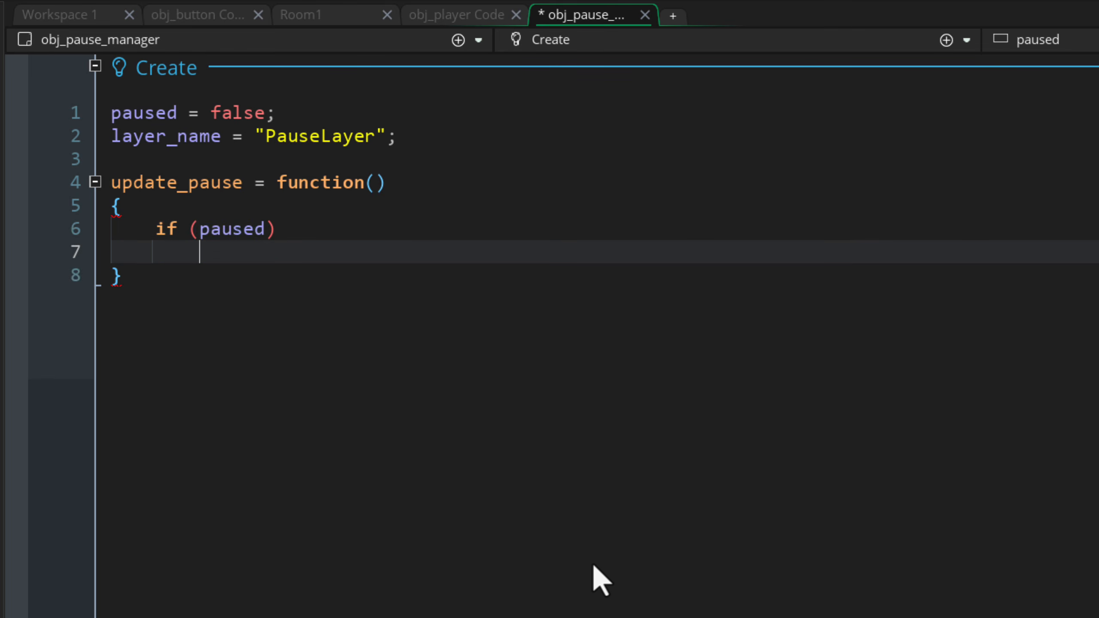
pyautogui.write('{')
pyautogui.press('Return')
pyautogui.write('instance_deac')
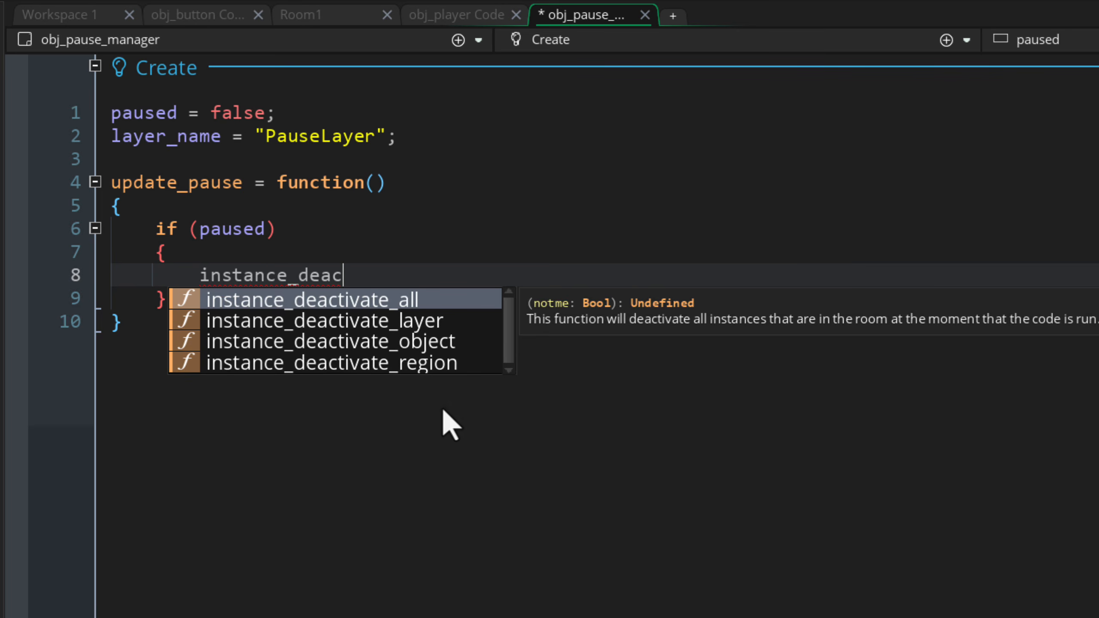
pyautogui.press('Return')
pyautogui.write('(true);')
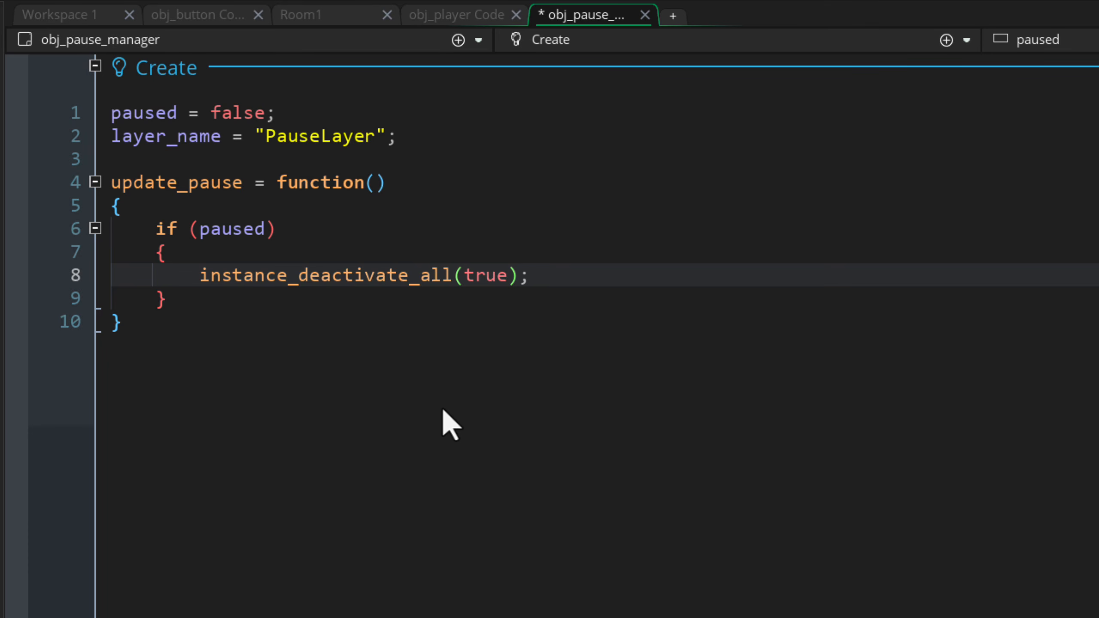
pyautogui.press('Return')
pyautogui.write('layer_set_vi')
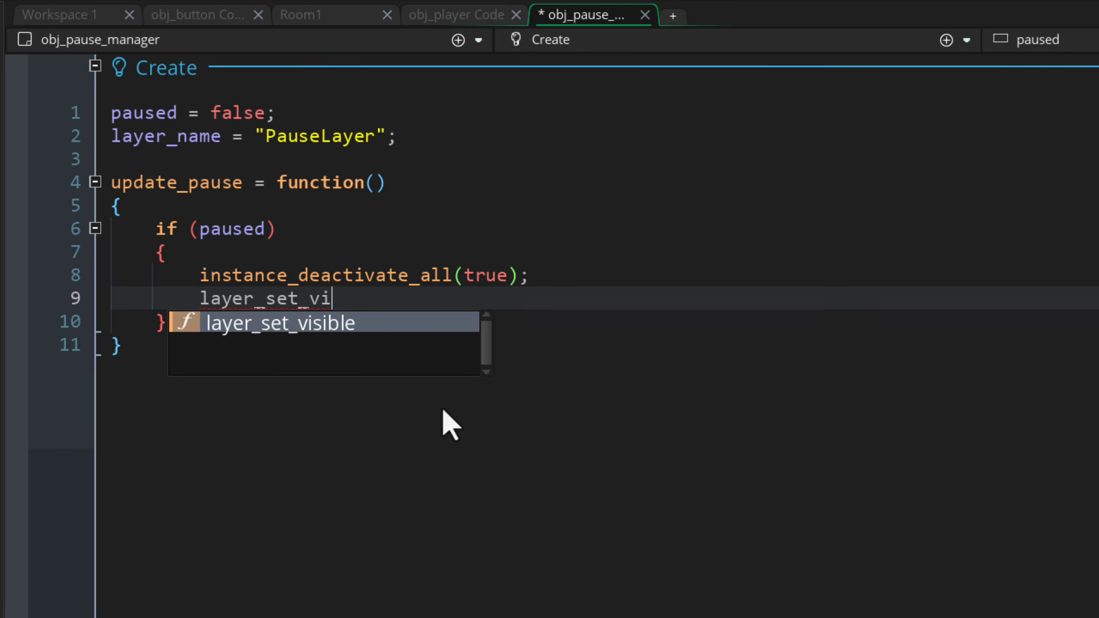
pyautogui.write('sible(layer_name, true)')
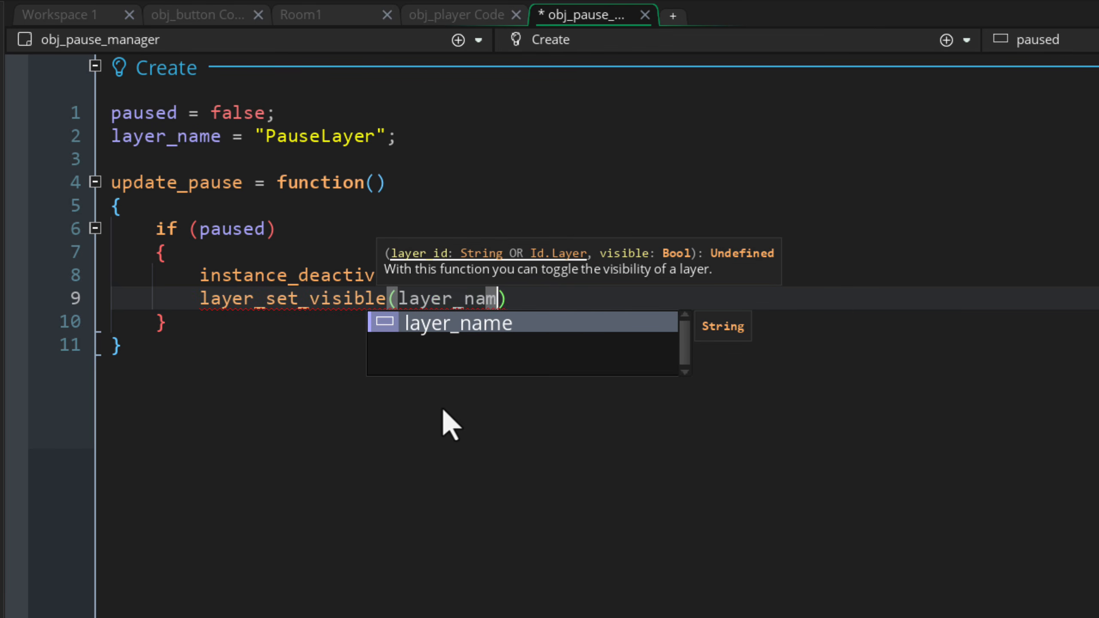
pyautogui.write(';')
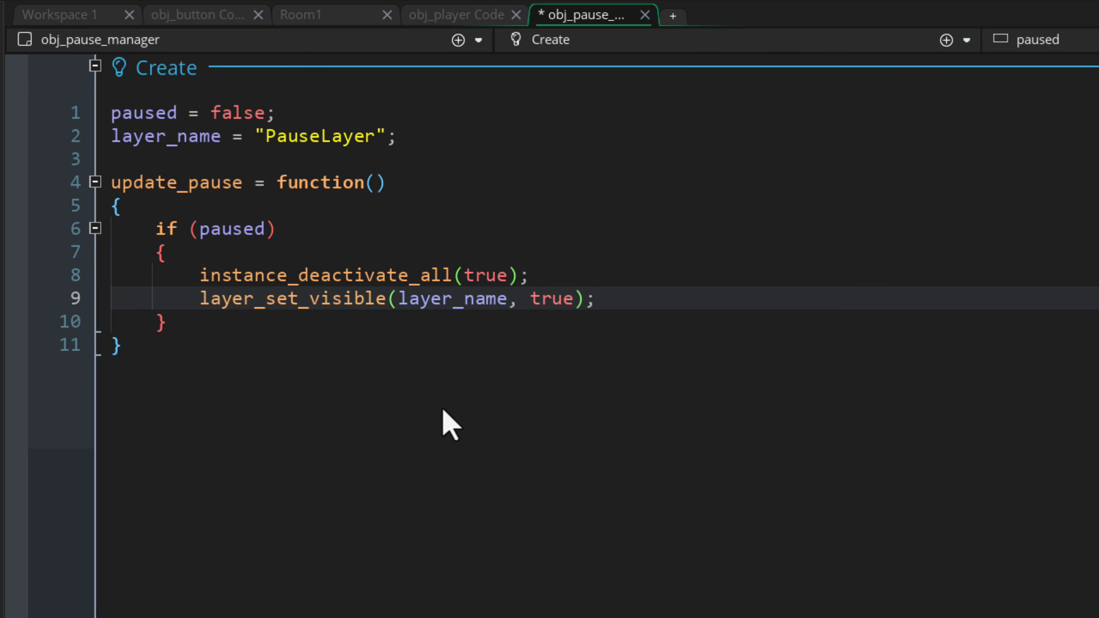
# Write an else block in update_pause calling instance_activate_all() and layer_set_visible(layer_name, false), and save the code.
pyautogui.press('Down')
pyautogui.press('Return')
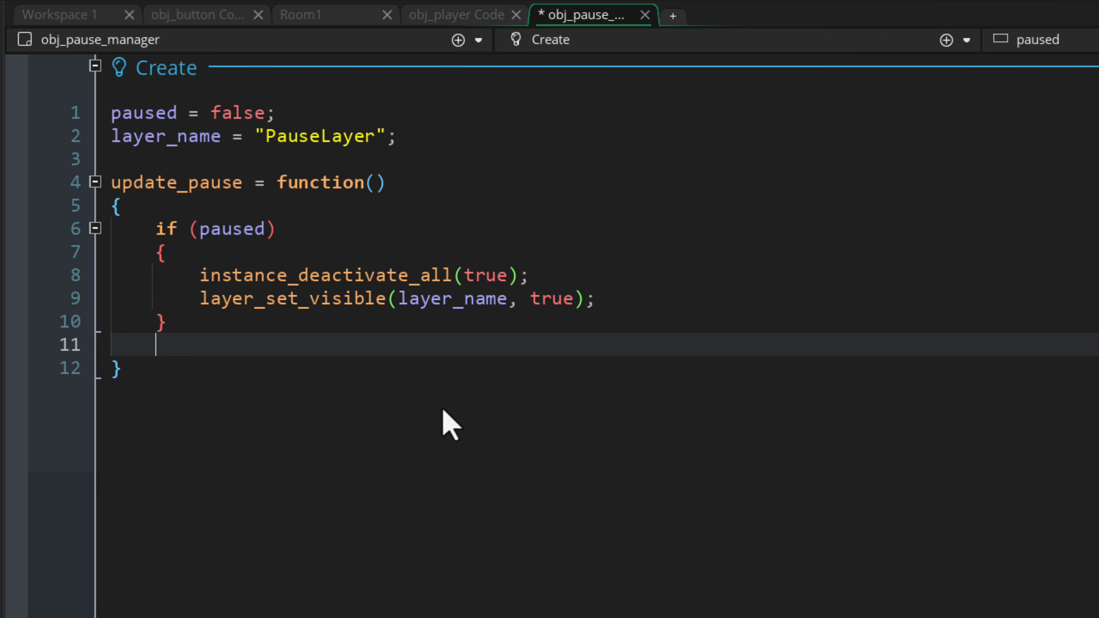
pyautogui.write('else')
pyautogui.press('Return')
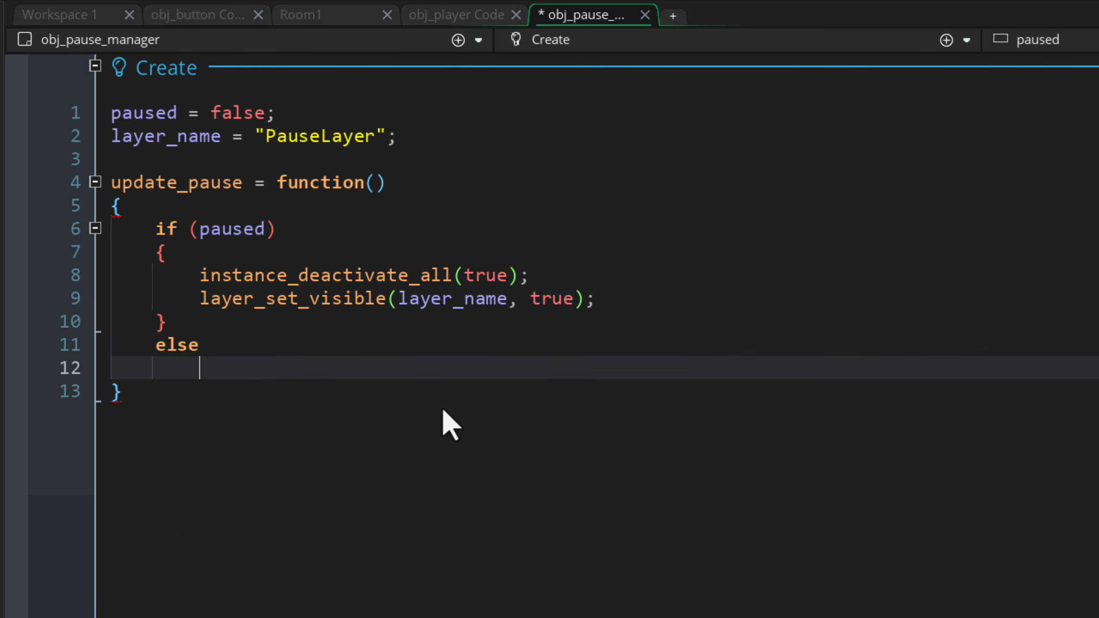
pyautogui.write('{')
pyautogui.press('Return')
pyautogui.write('instance_activate_all()')
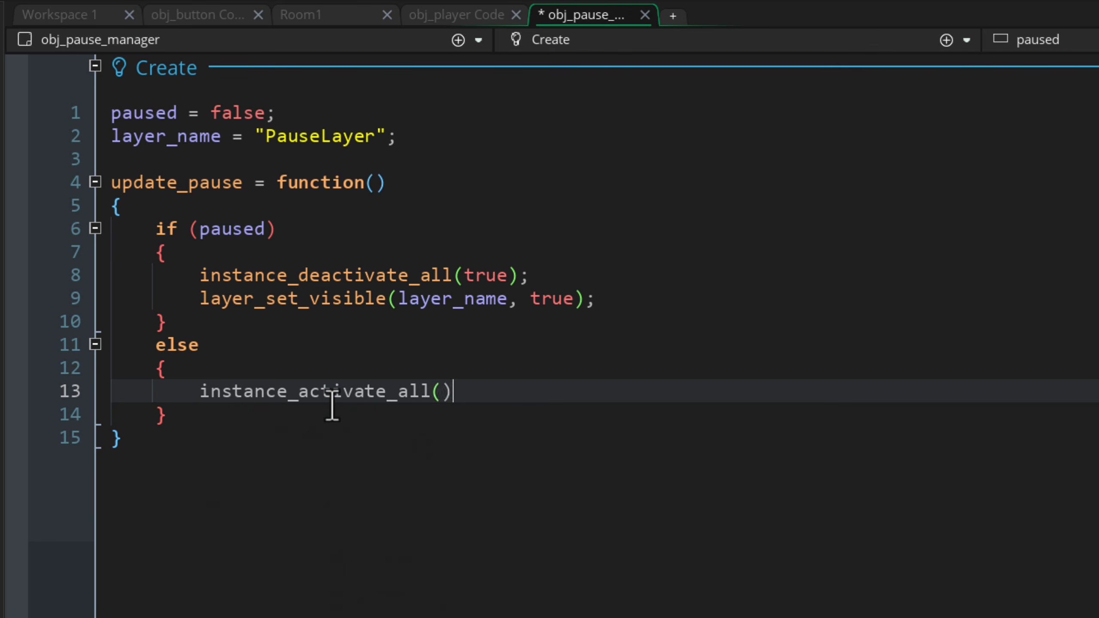
pyautogui.write(';')
pyautogui.press('Return')
pyautogui.write('layer_set')
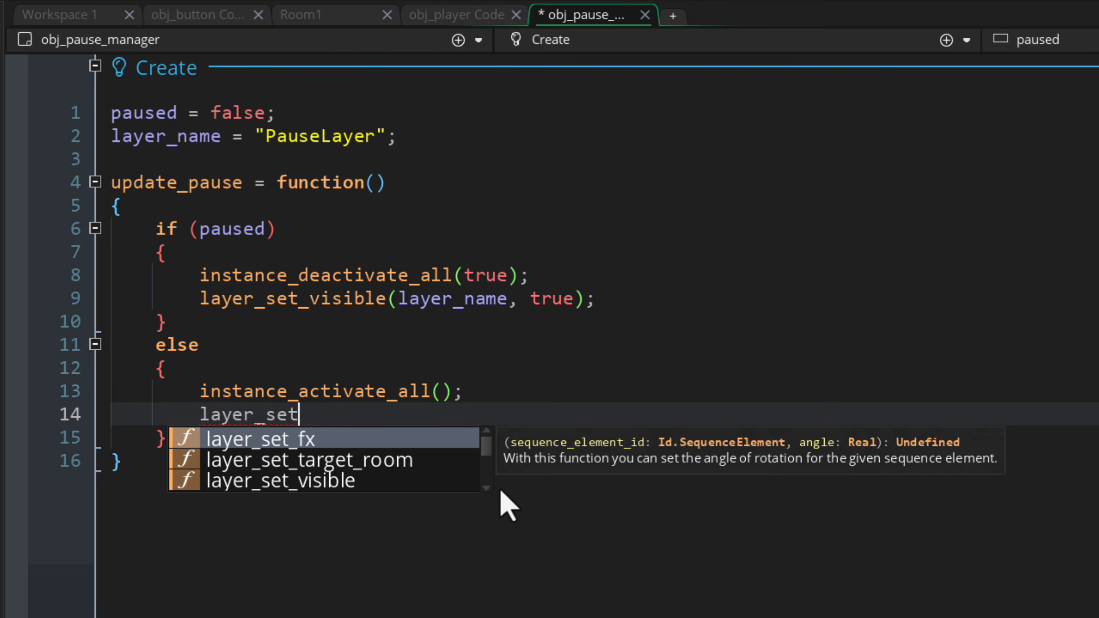
pyautogui.write('_visible(layer_name, false);')
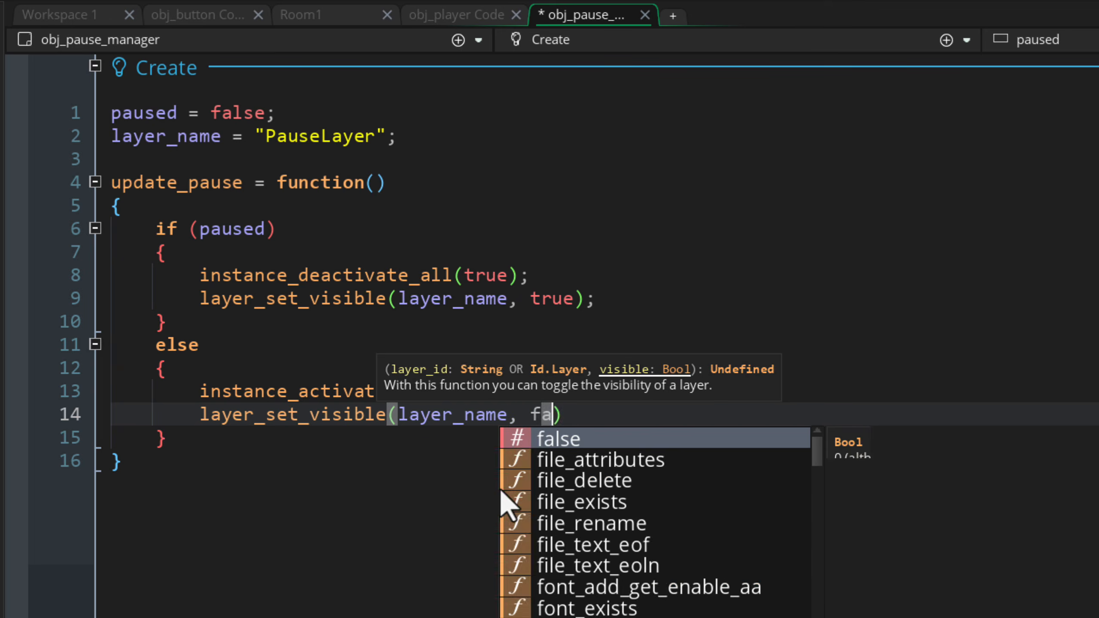
pyautogui.hotkey('ctrl', 's')
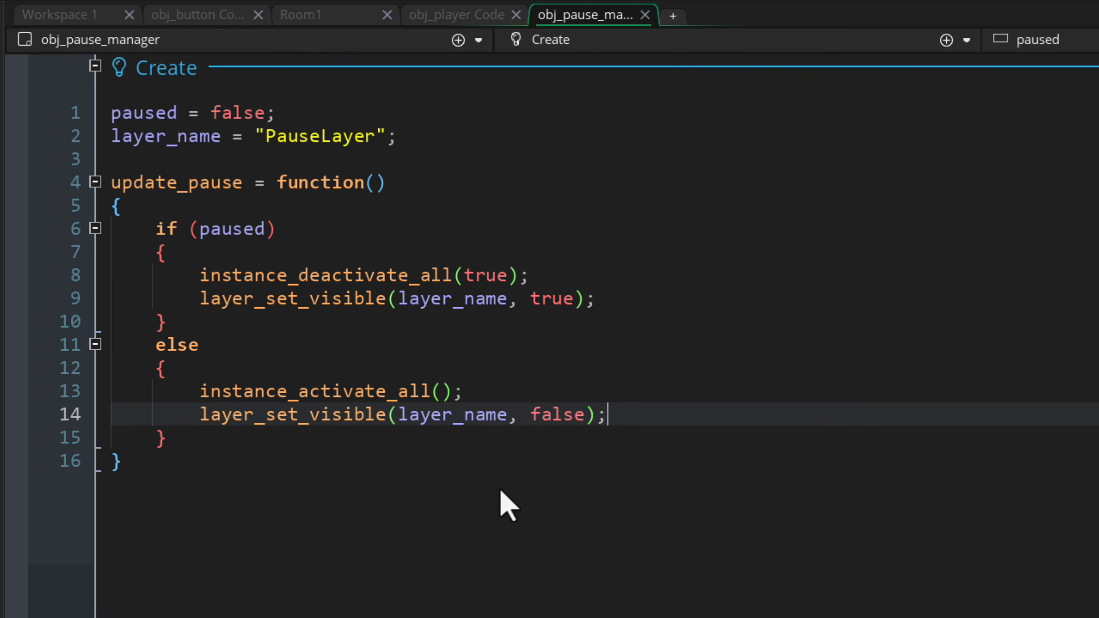
# Call update_pause(); at the end of the Create event, below the function, and save the code.
pyautogui.click(363, 498)
pyautogui.press('Return')
pyautogui.press('Return')
pyautogui.write('update_pause(')
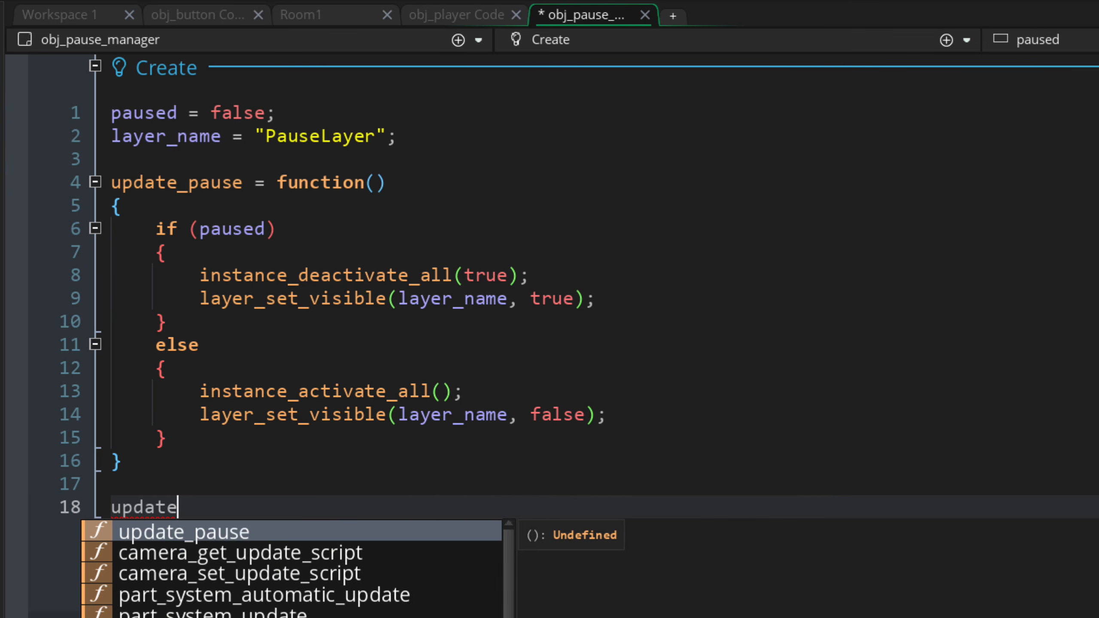
pyautogui.write(');')
pyautogui.hotkey('ctrl', 's')
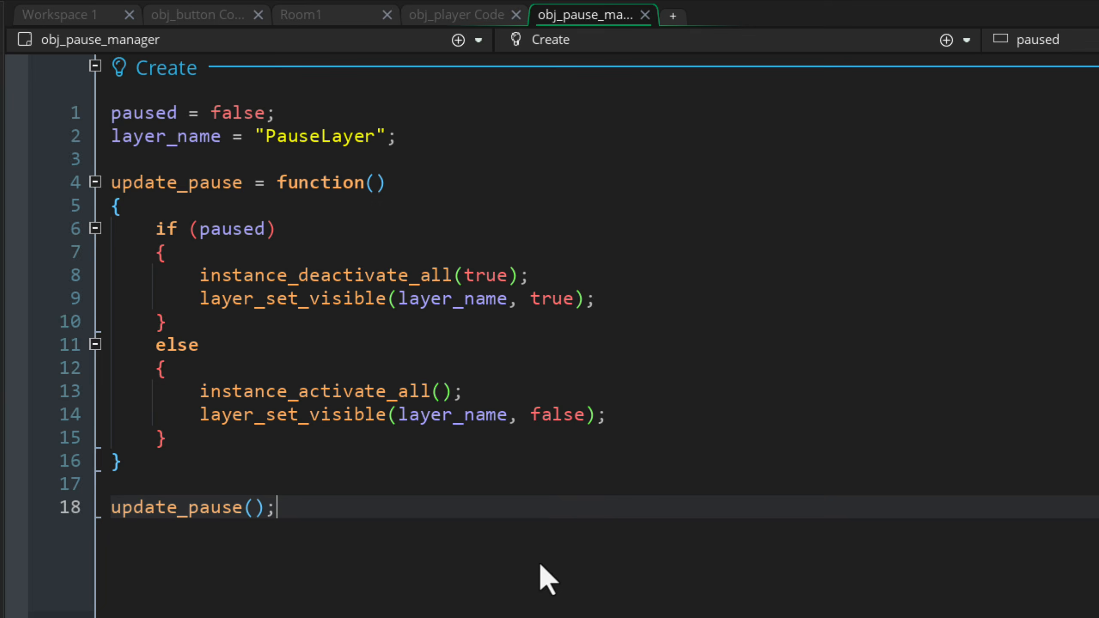
# Add a Step event to obj_pause_manager and begin an if condition with a keyboard check.
pyautogui.click(946, 40)
pyautogui.moveTo(941, 138)
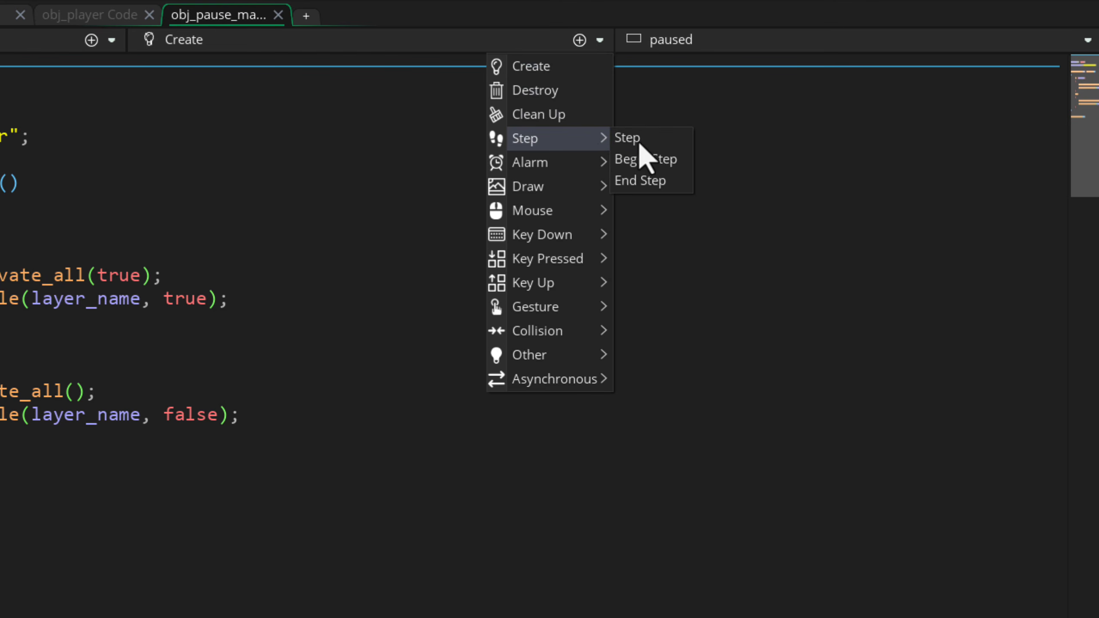
pyautogui.click(639, 142)
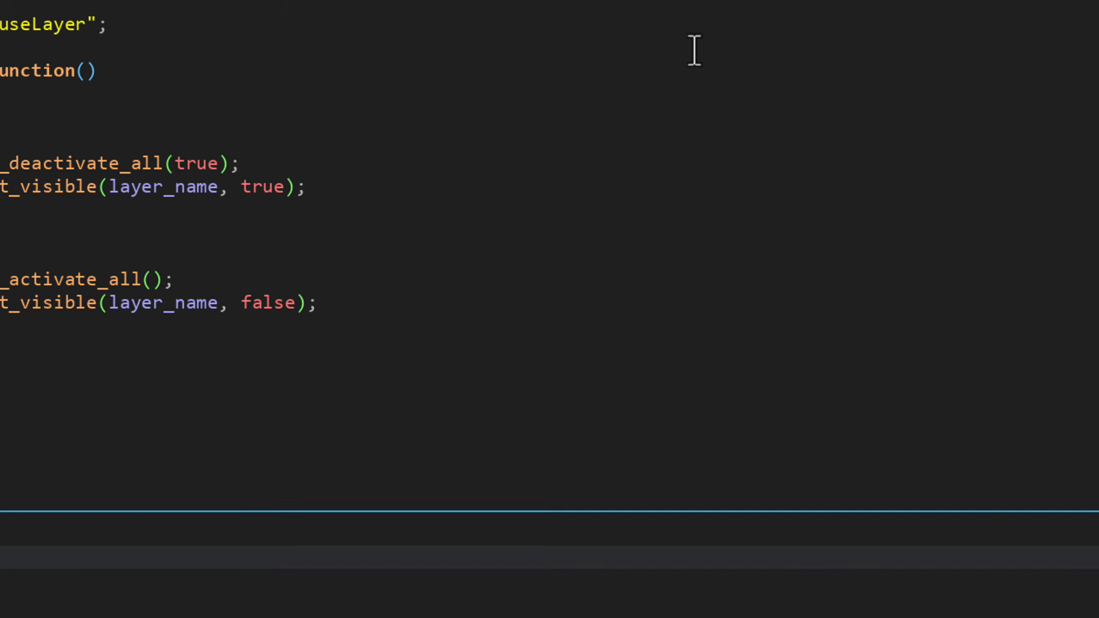
pyautogui.write('if (key')
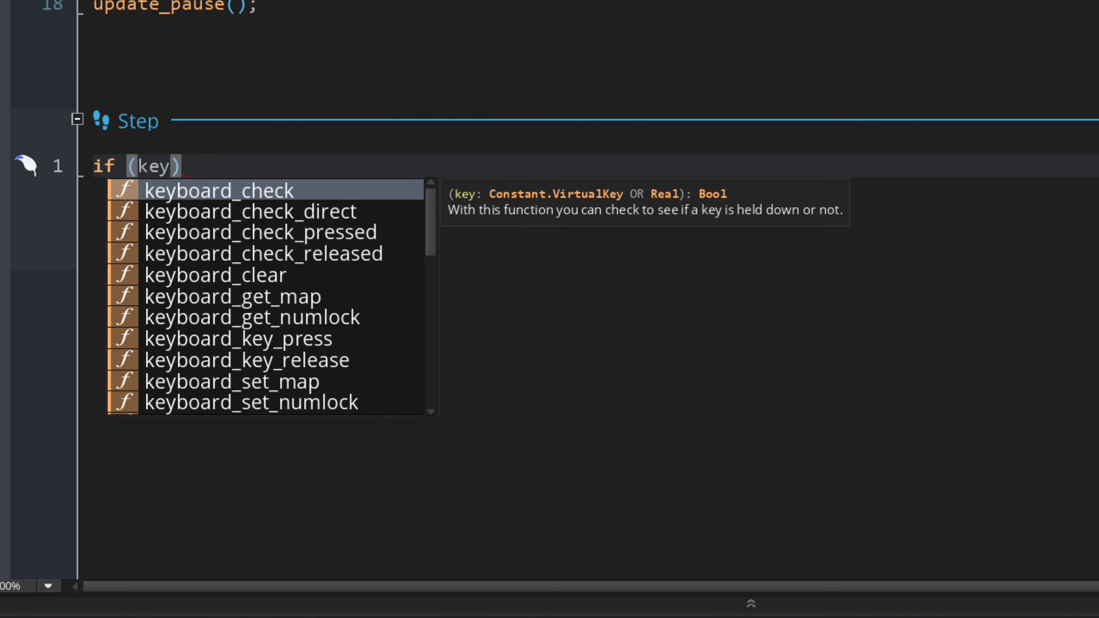
# In the Step event, write an if block that checks keyboard_check_pressed(vk_escape).
pyautogui.press('Down')
pyautogui.press('Down')
pyautogui.press('Return')
pyautogui.write('vk_escape')
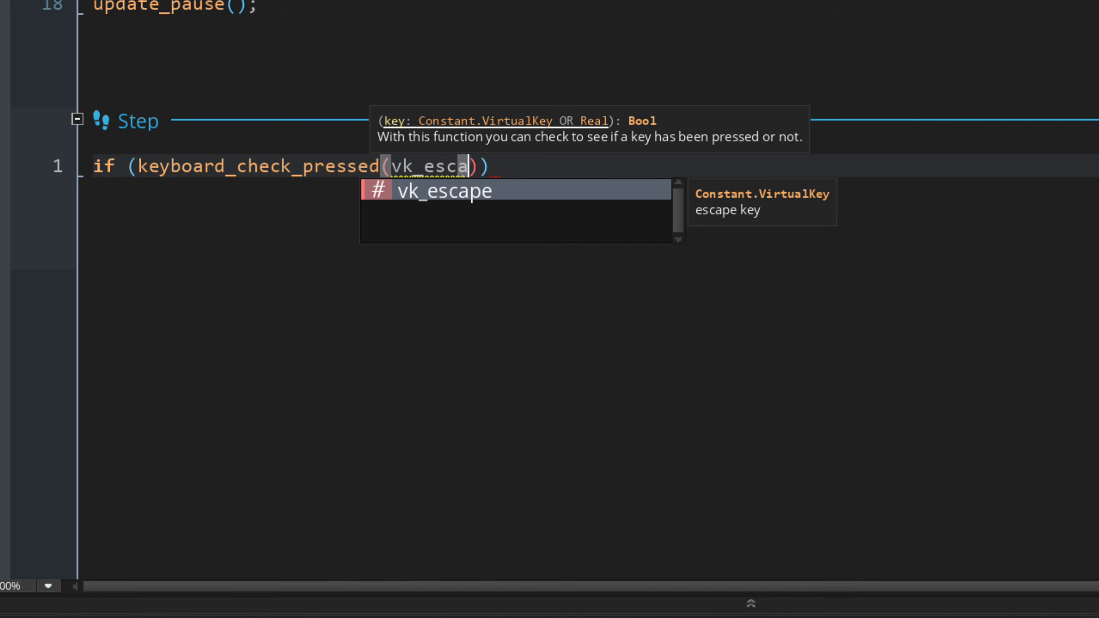
pyautogui.press('End')
pyautogui.press('Return')
pyautogui.write('{')
pyautogui.press('Return')
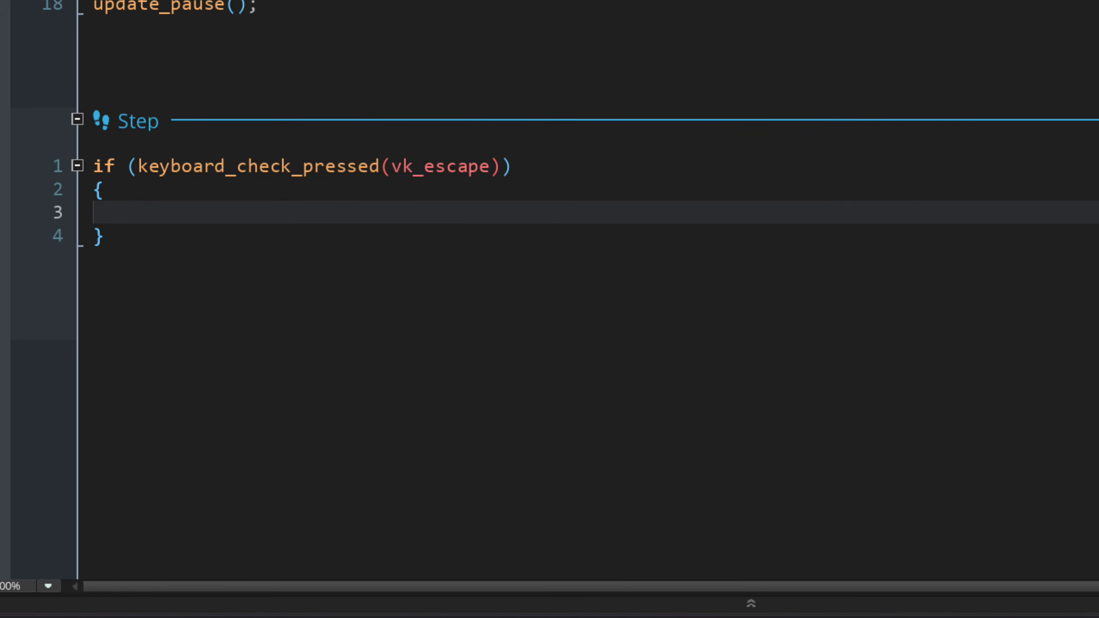
# Inside the Escape-key block, toggle the pause state with paused = !paused; and call update_pause();.
pyautogui.write('paused = !paused;')
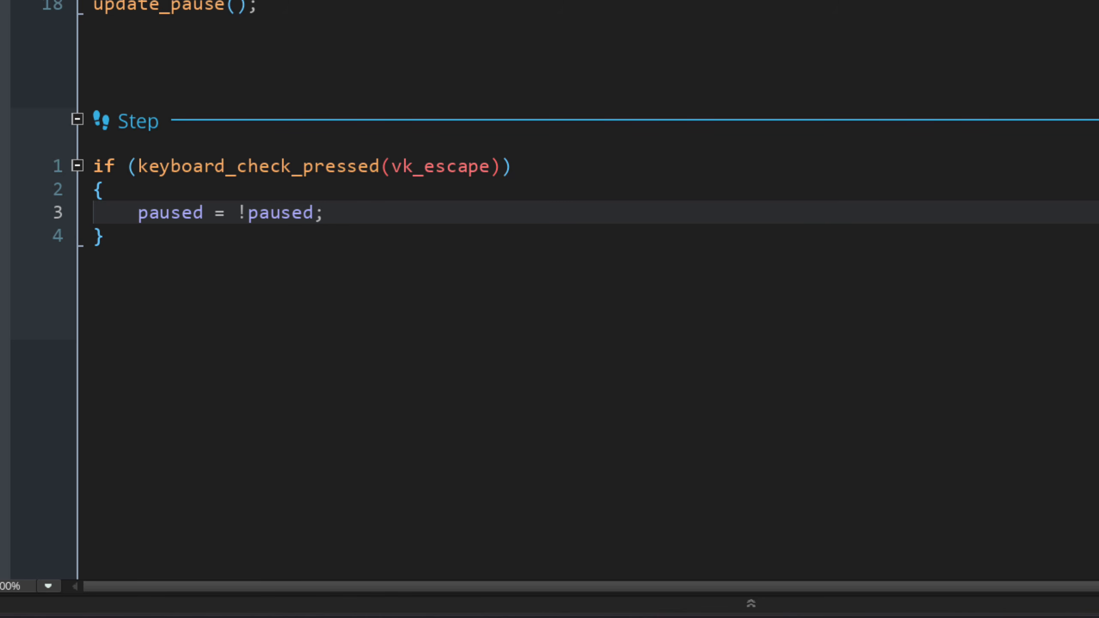
pyautogui.press('Return')
pyautogui.write('upda')
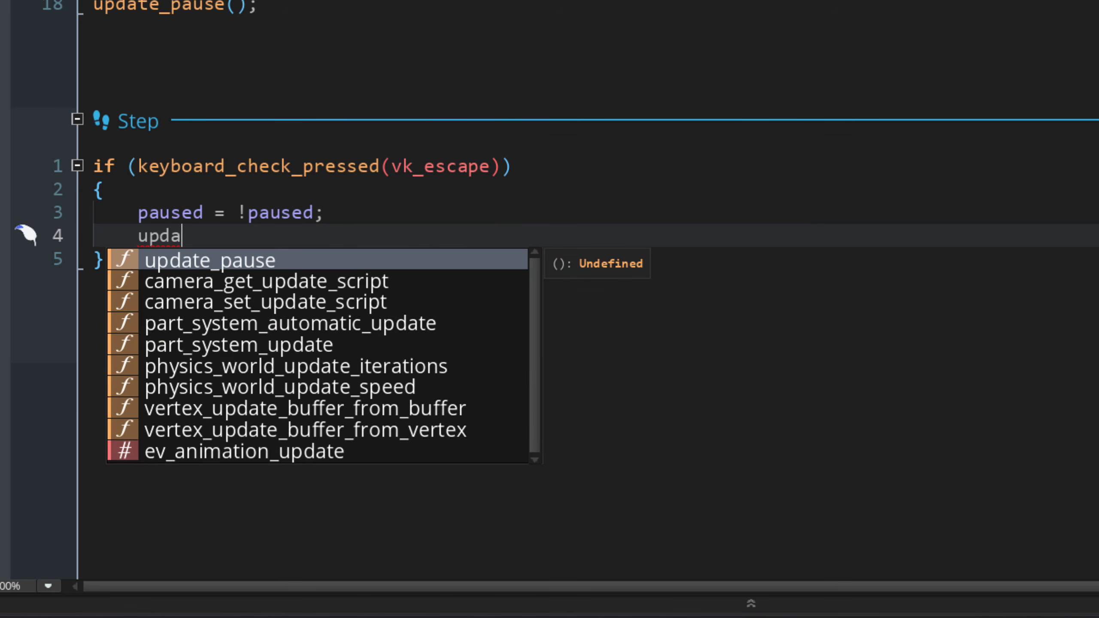
pyautogui.write('te_pause();')
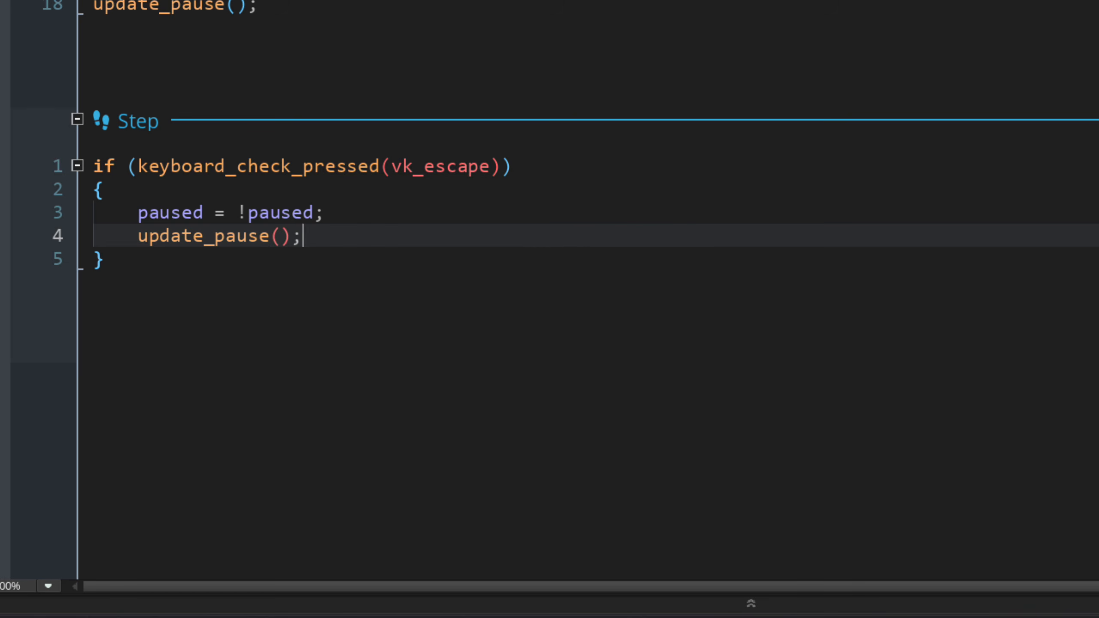
# Run the game and test pausing and unpausing it with the Escape key while moving the player.
pyautogui.press('F5')
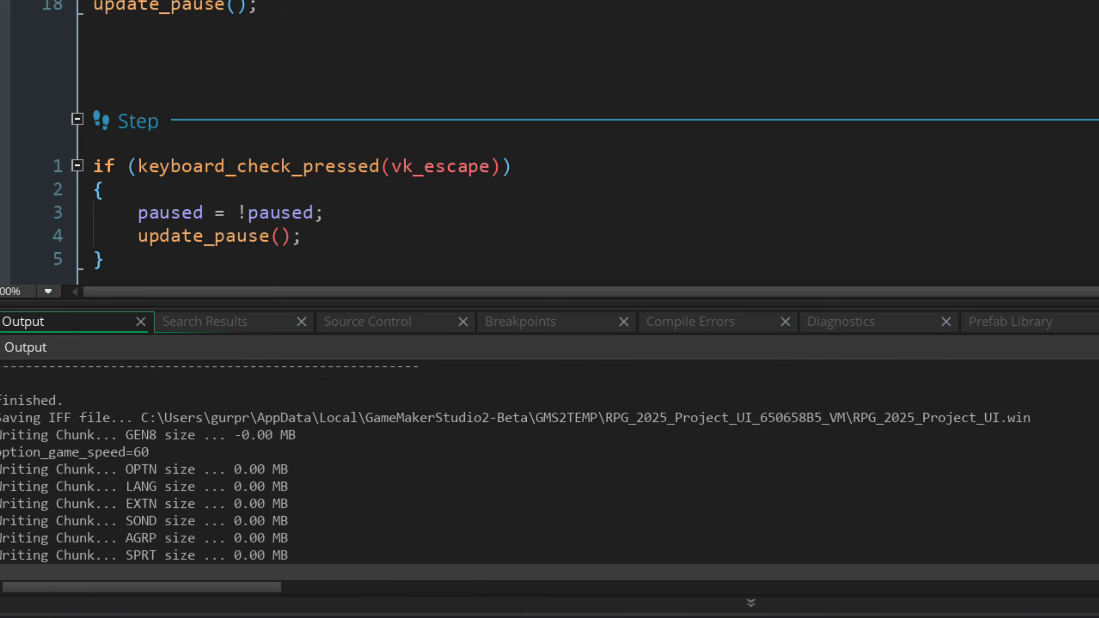
pyautogui.press('Right')
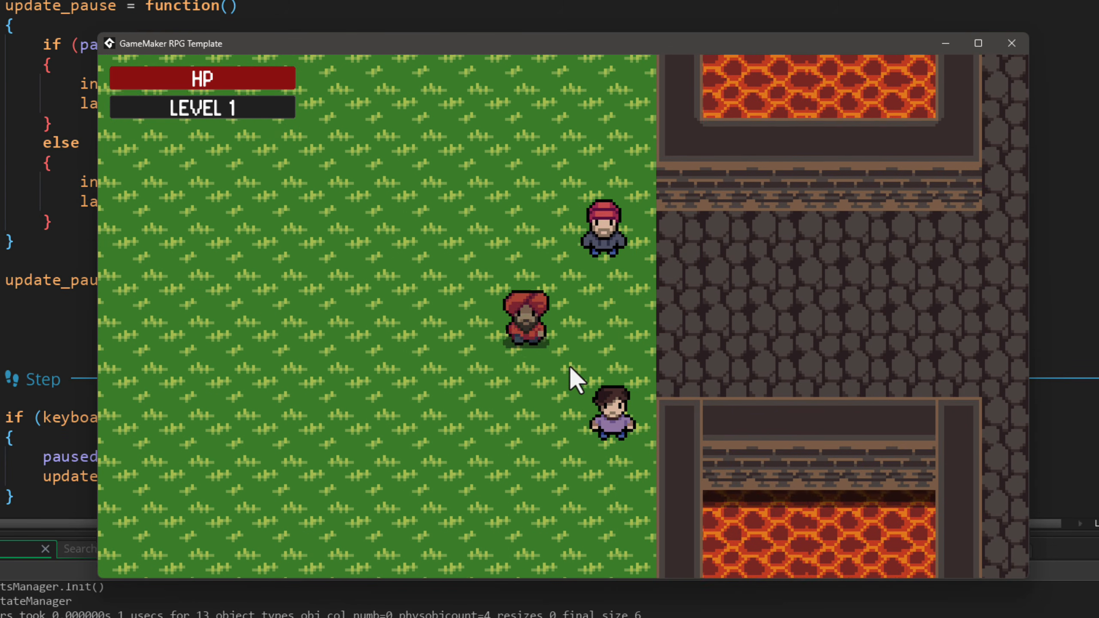
pyautogui.press('Escape')
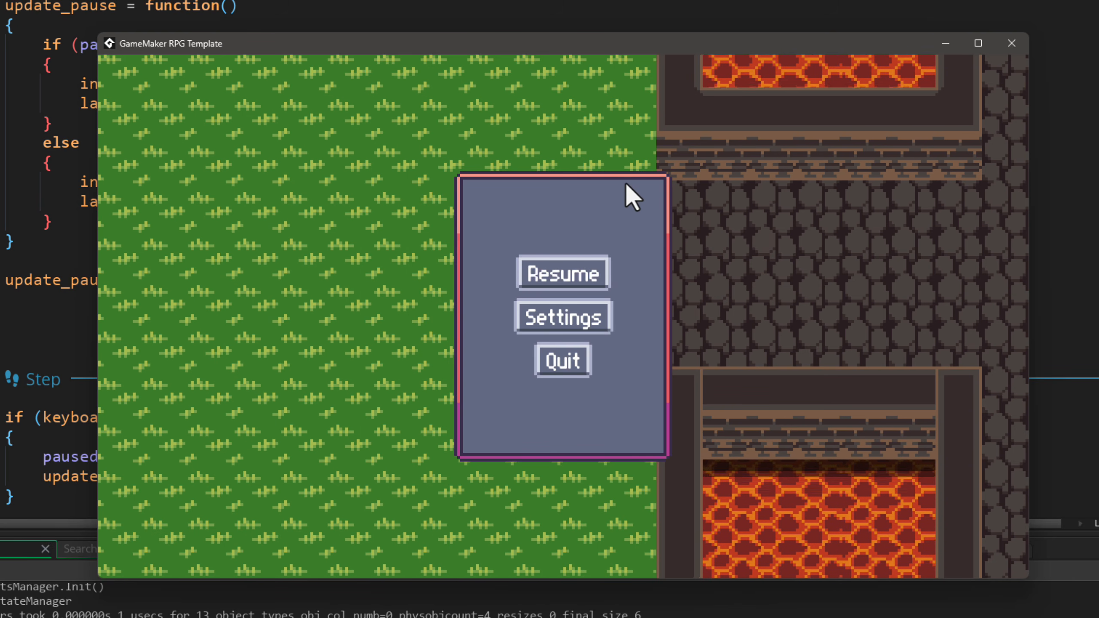
pyautogui.press('Escape')
pyautogui.press('Right')
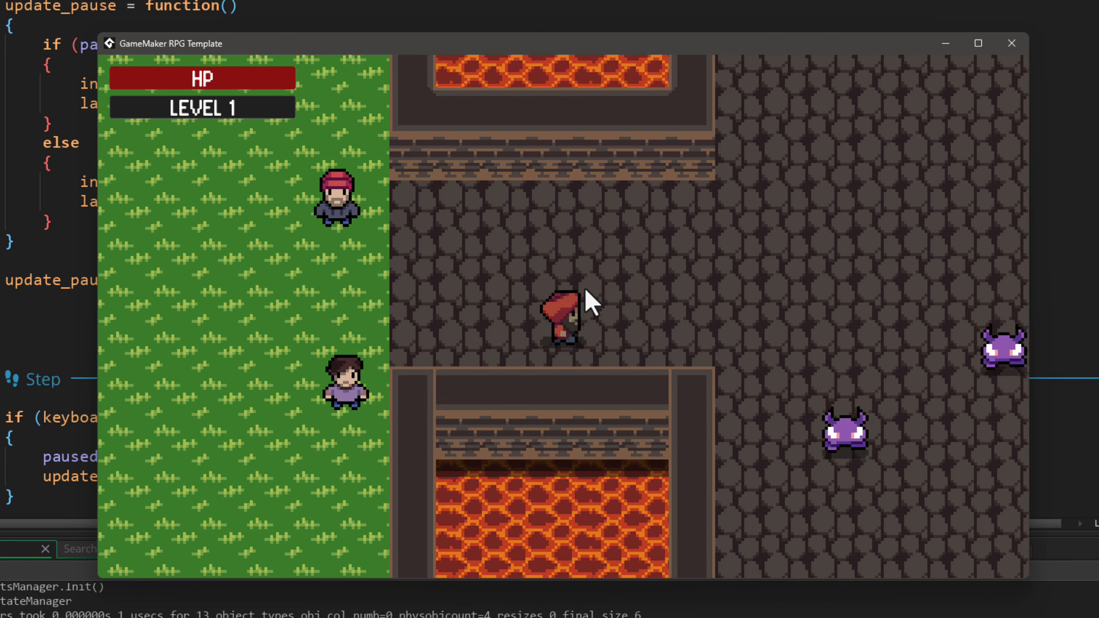
# Test the pause menu's Resume button in the running game, moving the player between pauses, and close the game.
pyautogui.press('Escape')
pyautogui.click(568, 284)
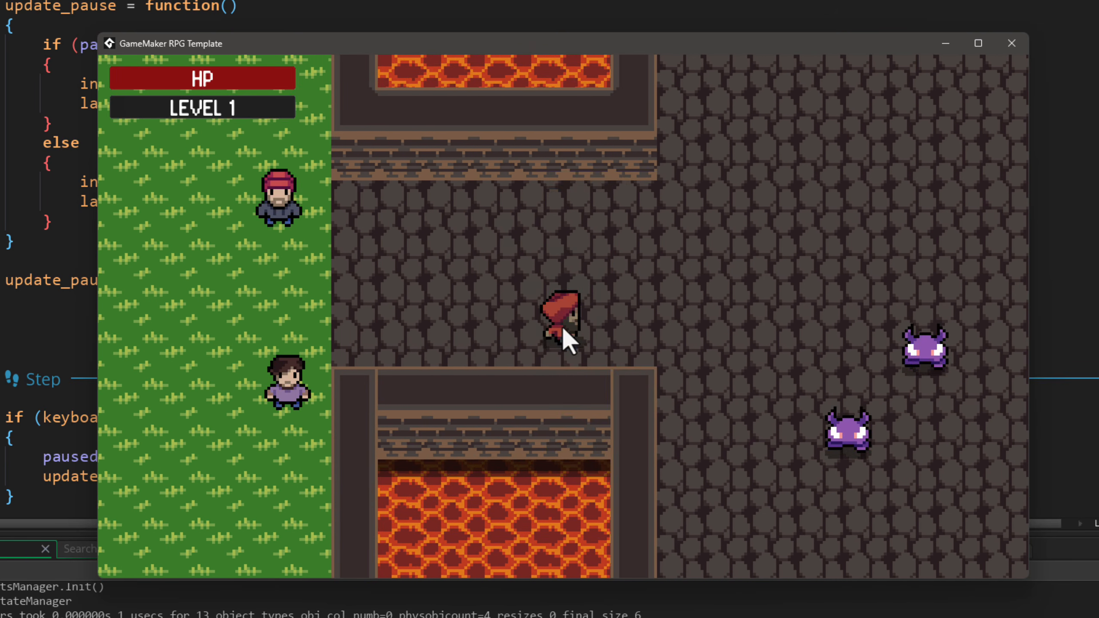
pyautogui.press('Right')
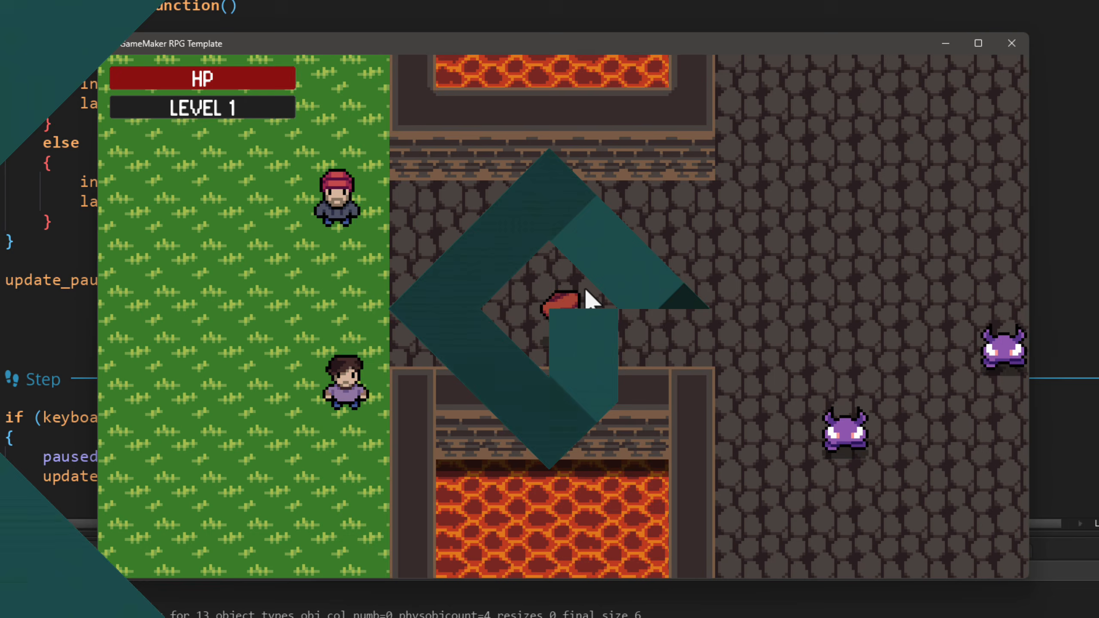
pyautogui.press('Escape')
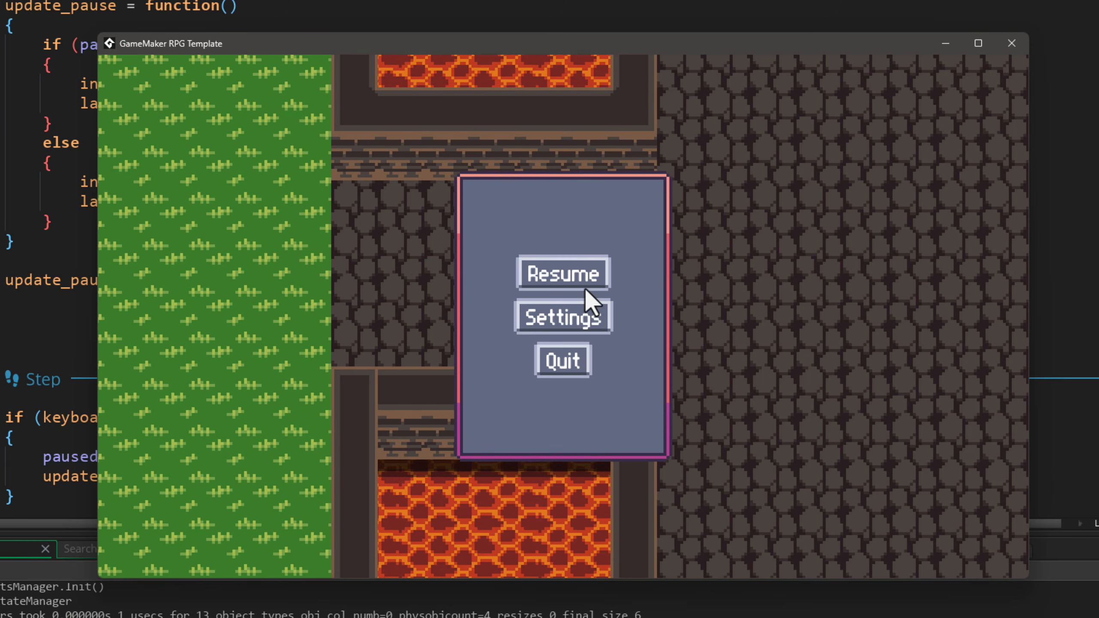
pyautogui.click(568, 278)
pyautogui.press('Right')
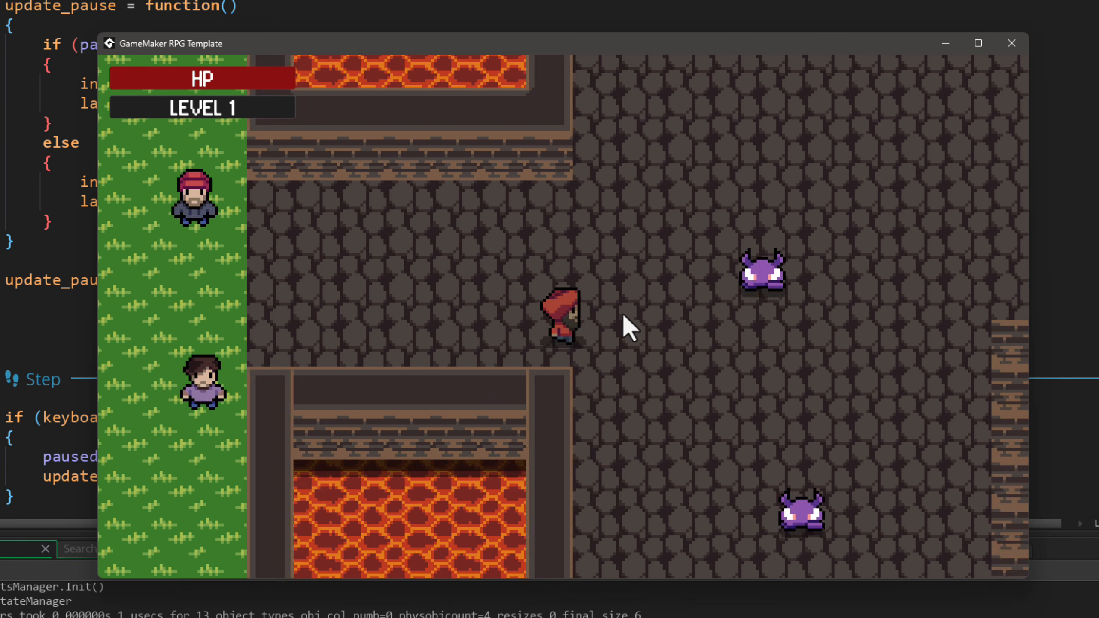
pyautogui.press('Escape')
pyautogui.click(1011, 43)
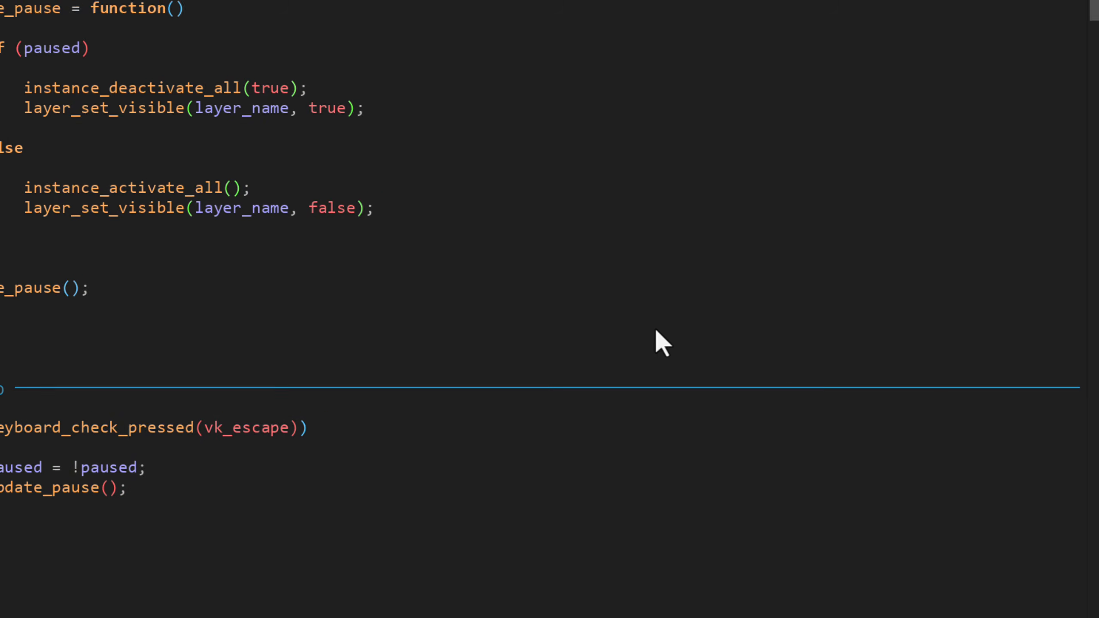
# Open obj_button and add a Mouse Enter event containing image_alpha = 0.5;.
pyautogui.click(851, 156)
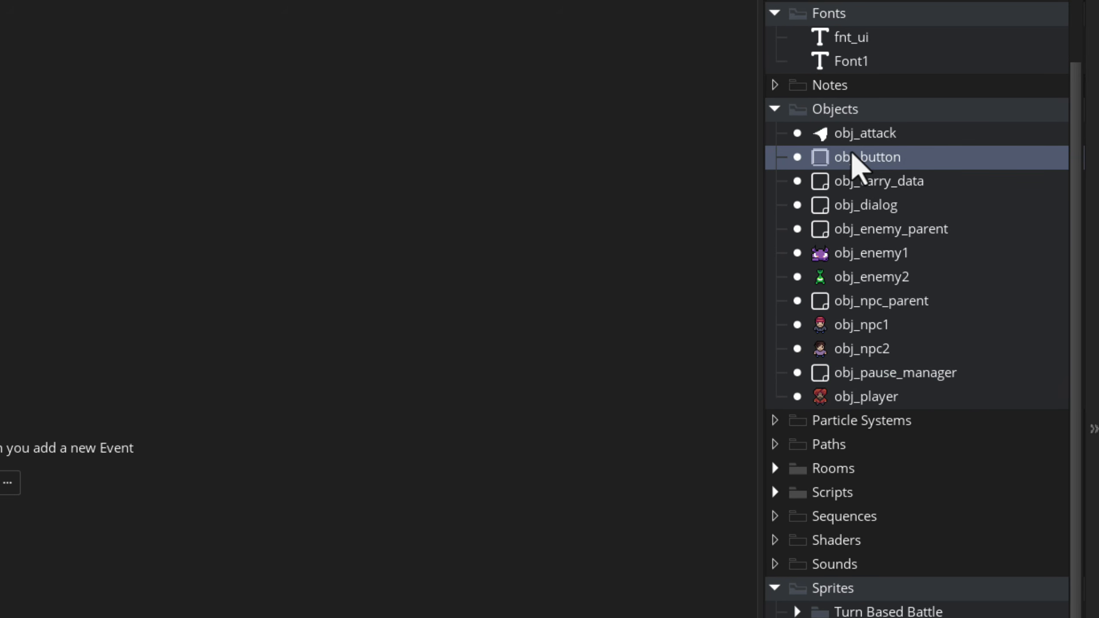
pyautogui.click(476, 121)
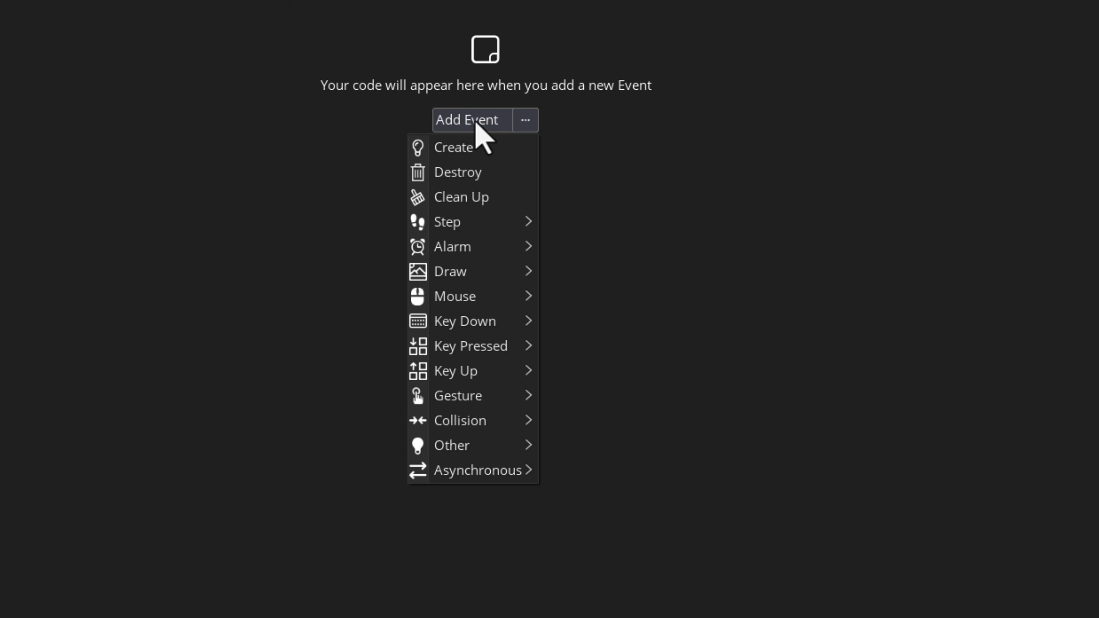
pyautogui.moveTo(489, 301)
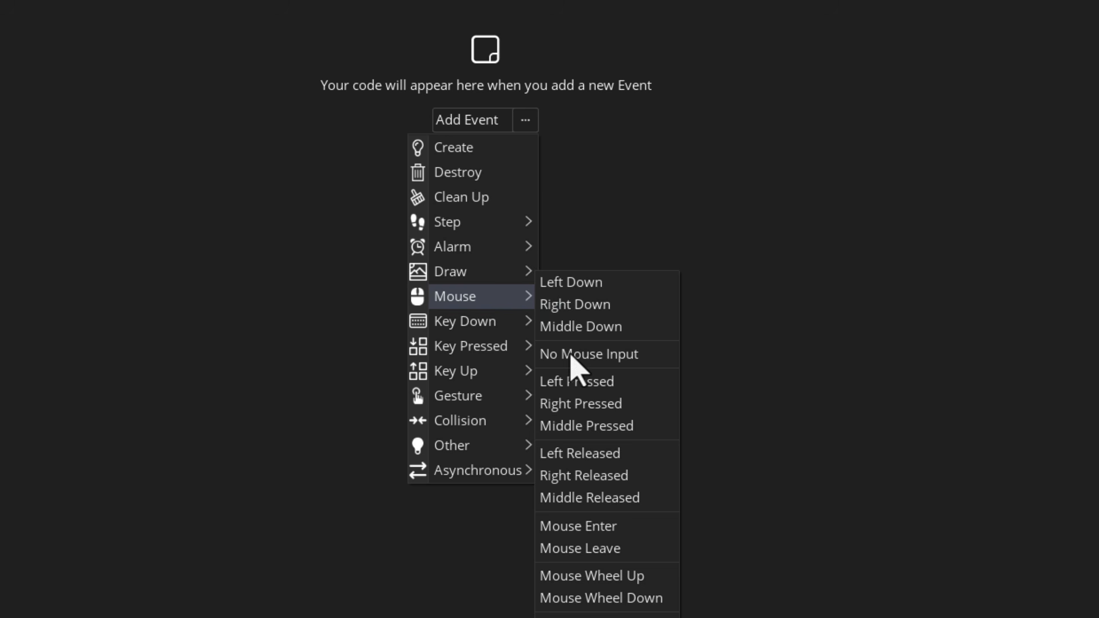
pyautogui.click(579, 526)
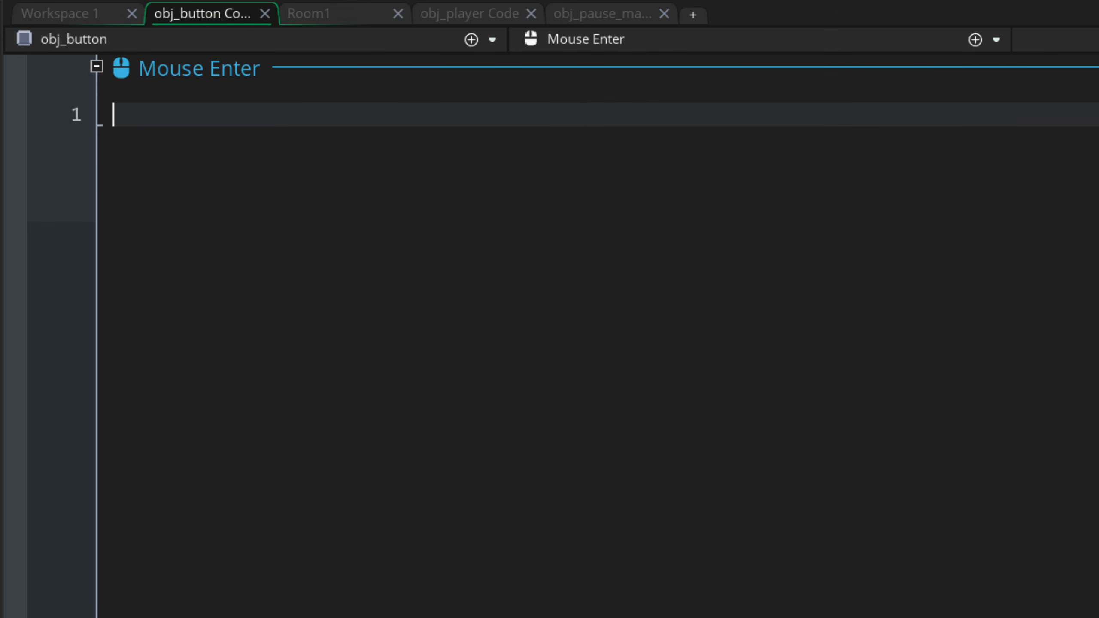
pyautogui.write('image_a')
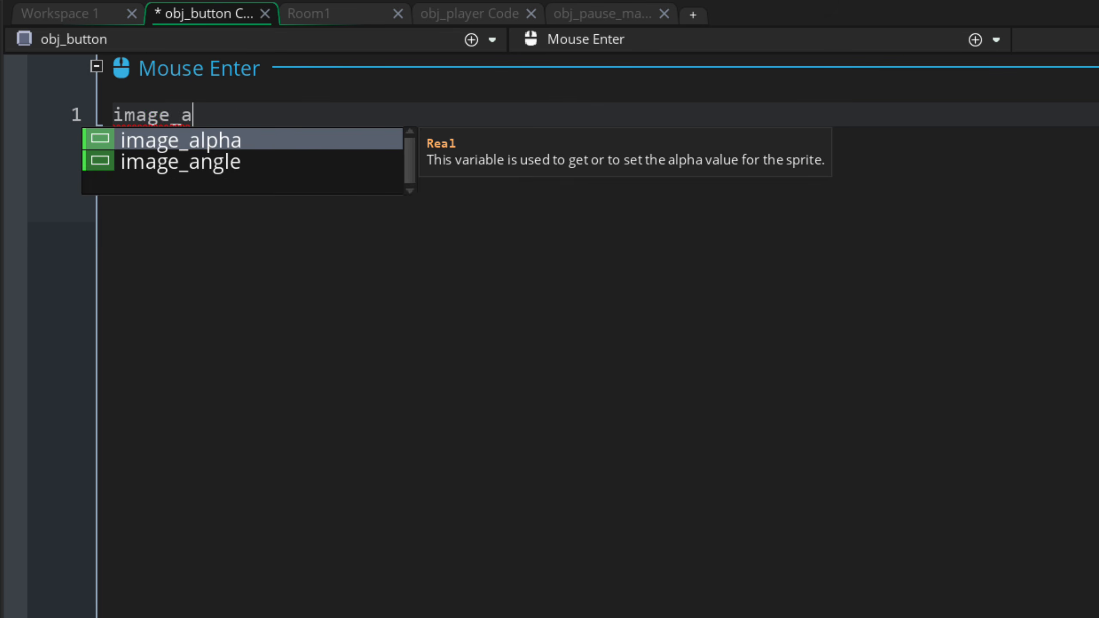
pyautogui.write('lpha = 0.5;')
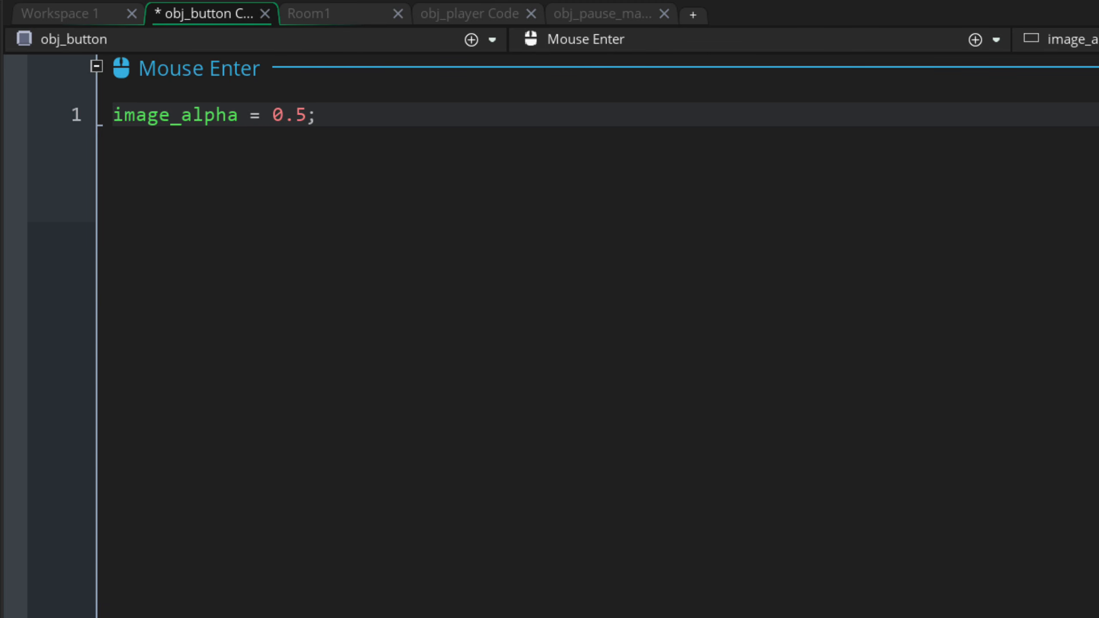
# Add a Mouse Leave event to obj_button containing image_alpha = 1;.
pyautogui.click(976, 40)
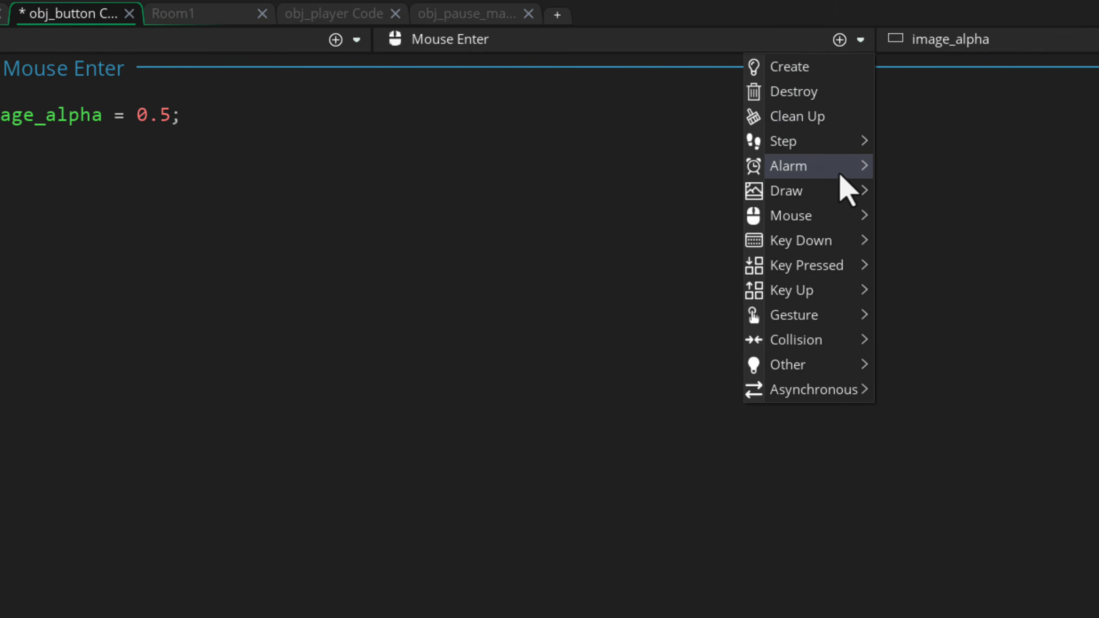
pyautogui.moveTo(979, 227)
pyautogui.click(921, 481)
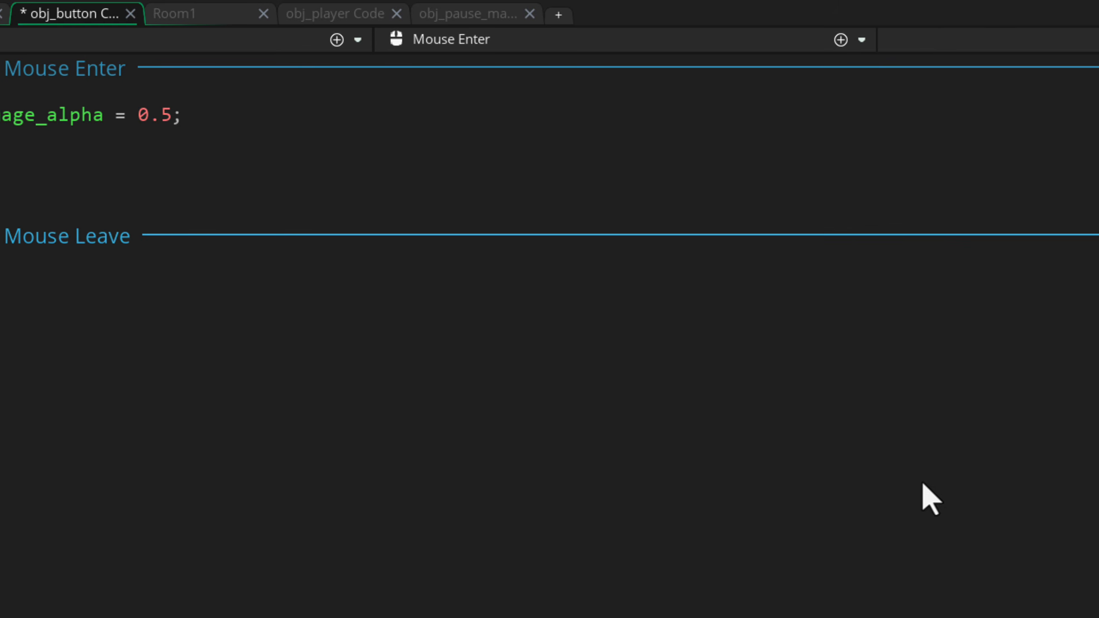
pyautogui.write('image_alpha = ')
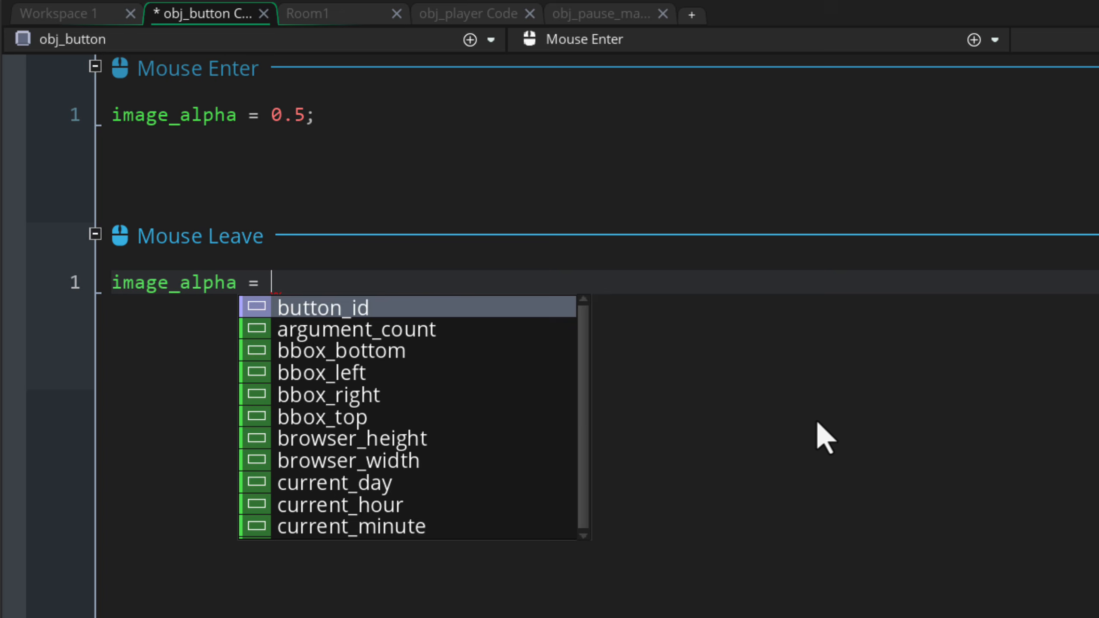
pyautogui.write('1;')
# Save and run the game, check the buttons' hover effect in the pause menu, and close the game.
pyautogui.hotkey('ctrl', 's')
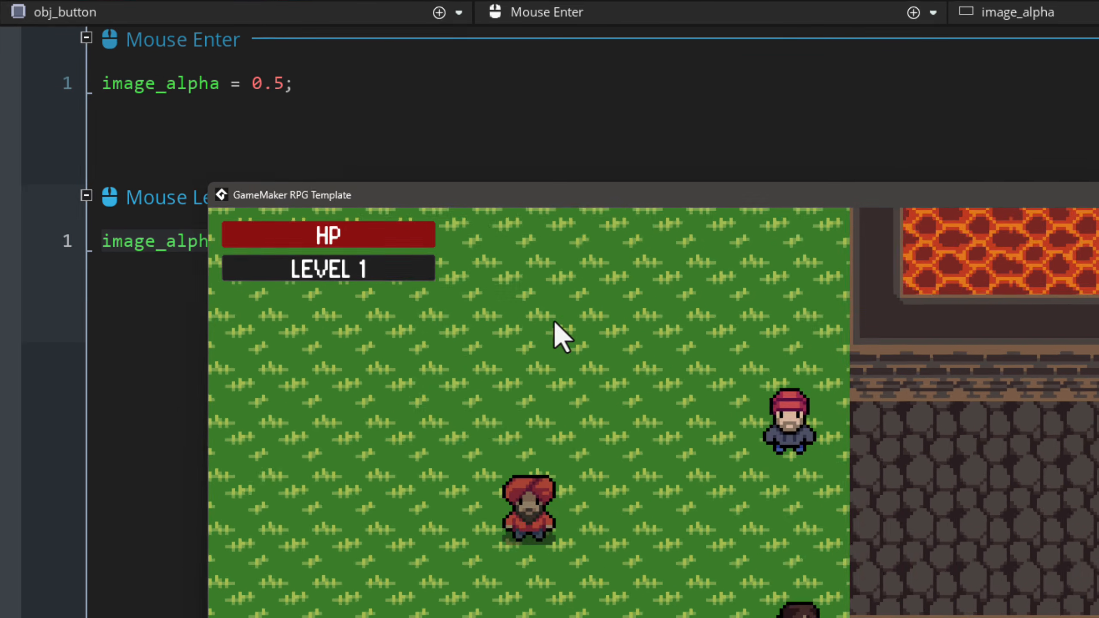
pyautogui.press('d')
pyautogui.press('Escape')
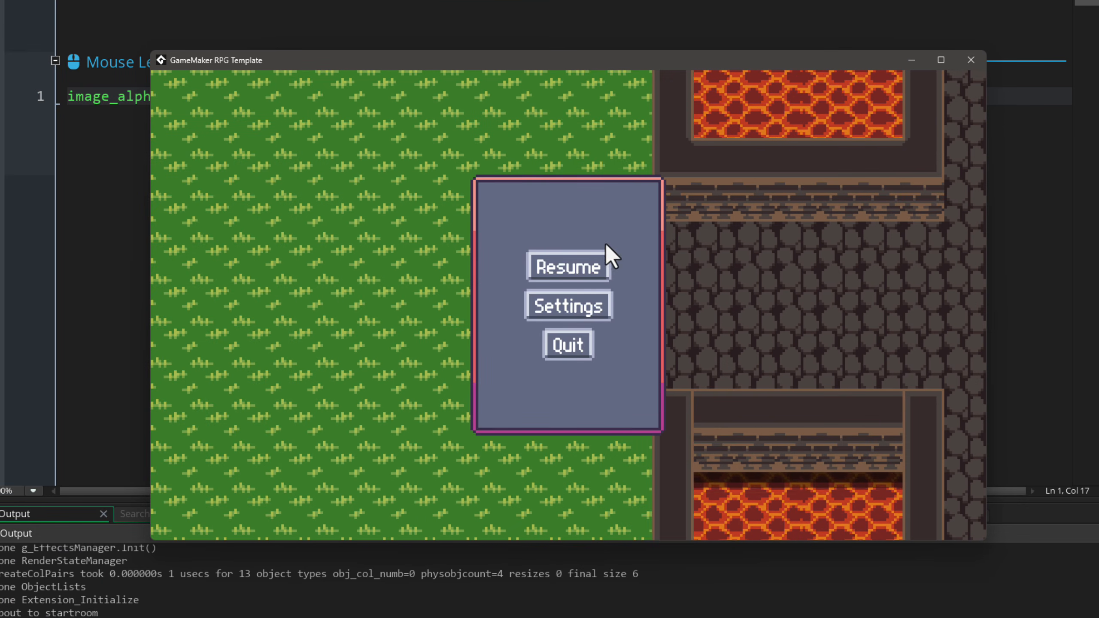
pyautogui.click(971, 59)
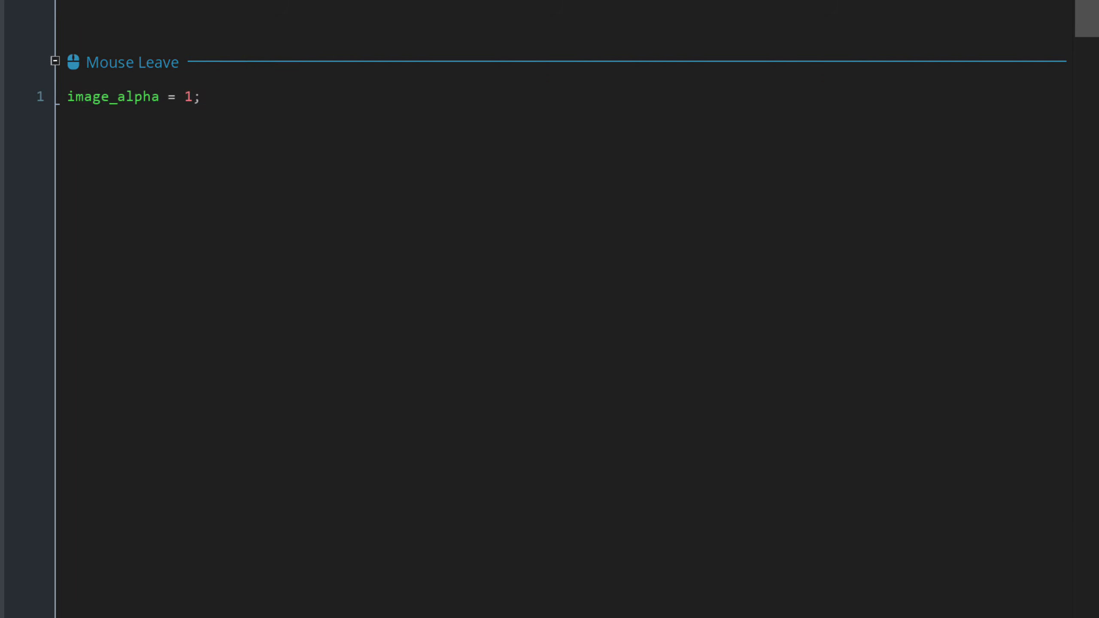
# Add a Left Released mouse event to obj_button with an empty switch (button_id) block.
pyautogui.click(716, 55)
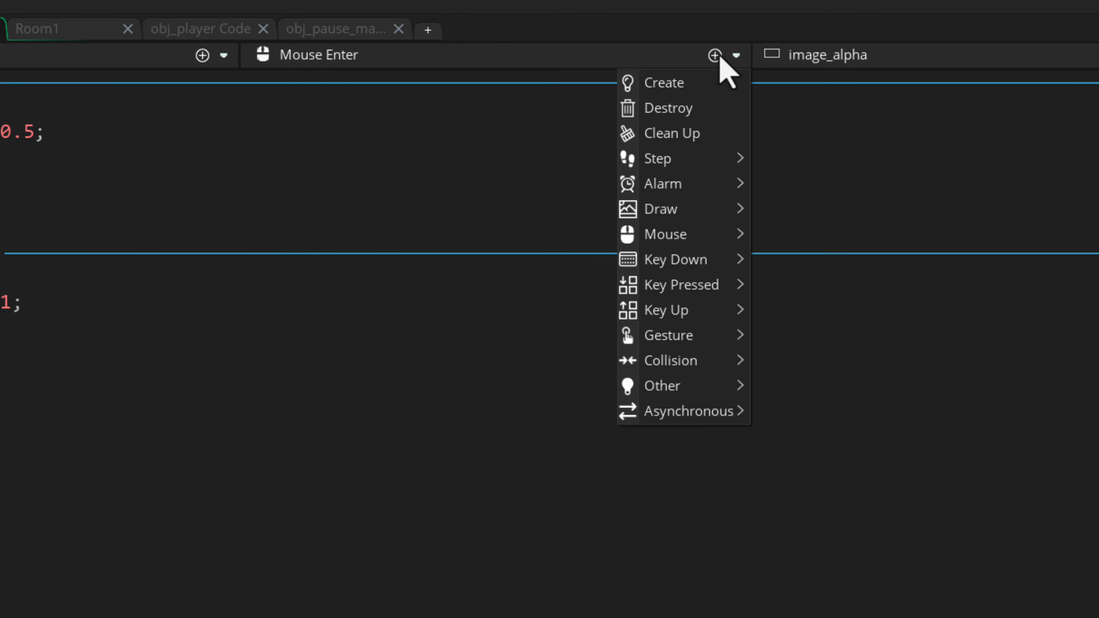
pyautogui.moveTo(697, 237)
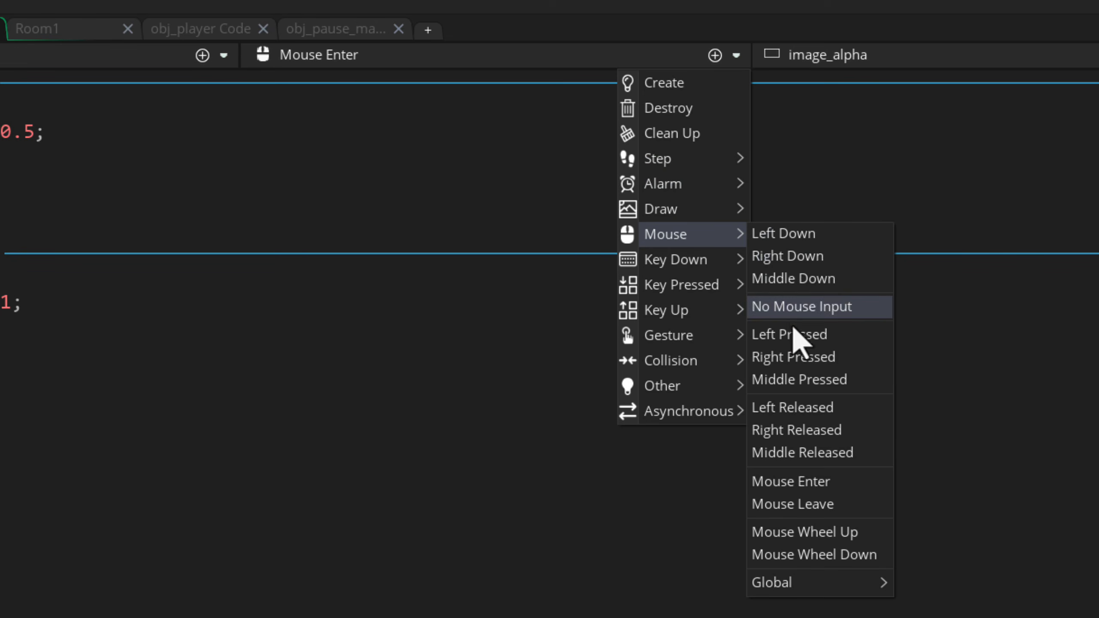
pyautogui.click(778, 409)
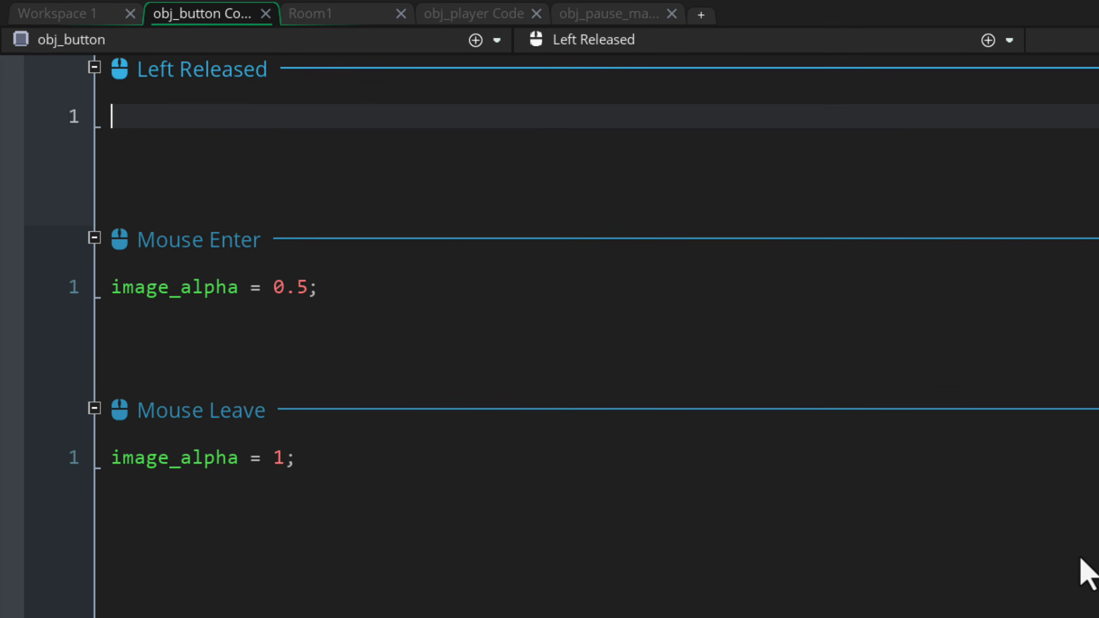
pyautogui.write('switch (button')
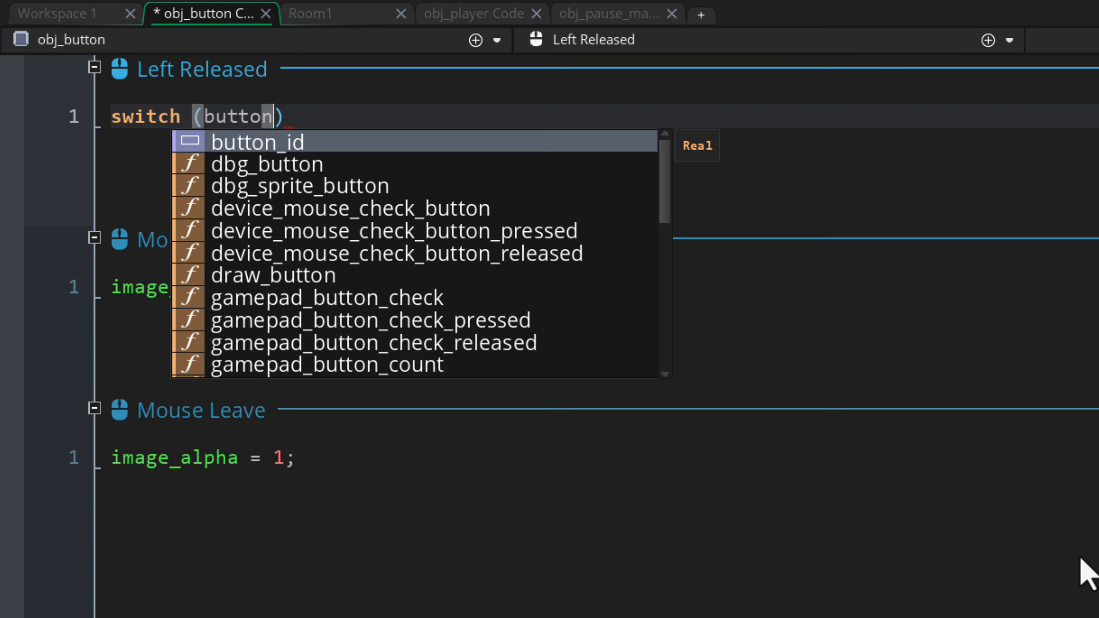
pyautogui.press('Return')
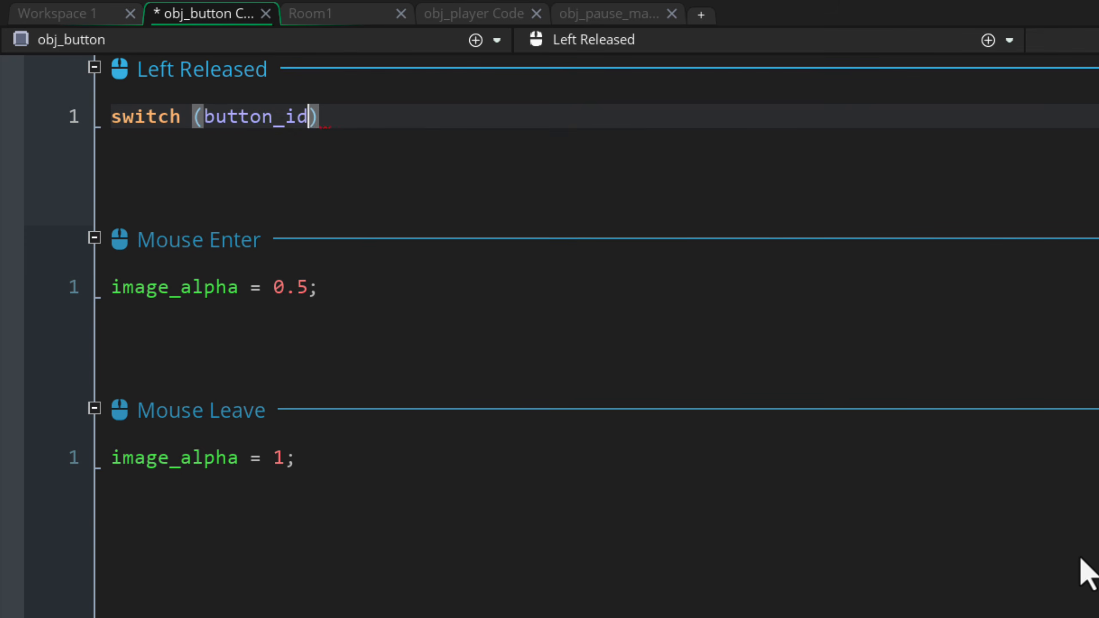
pyautogui.press('Return')
pyautogui.write('{')
pyautogui.press('Return')
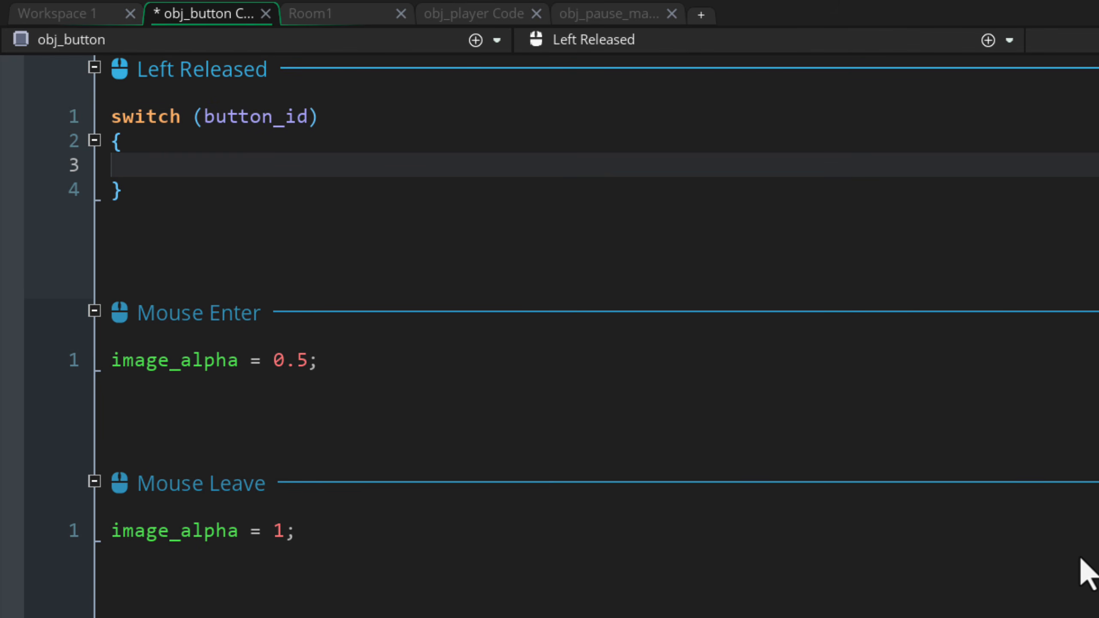
# Add an empty case 0: ending with break; to the button_id switch.
pyautogui.write('case 0:')
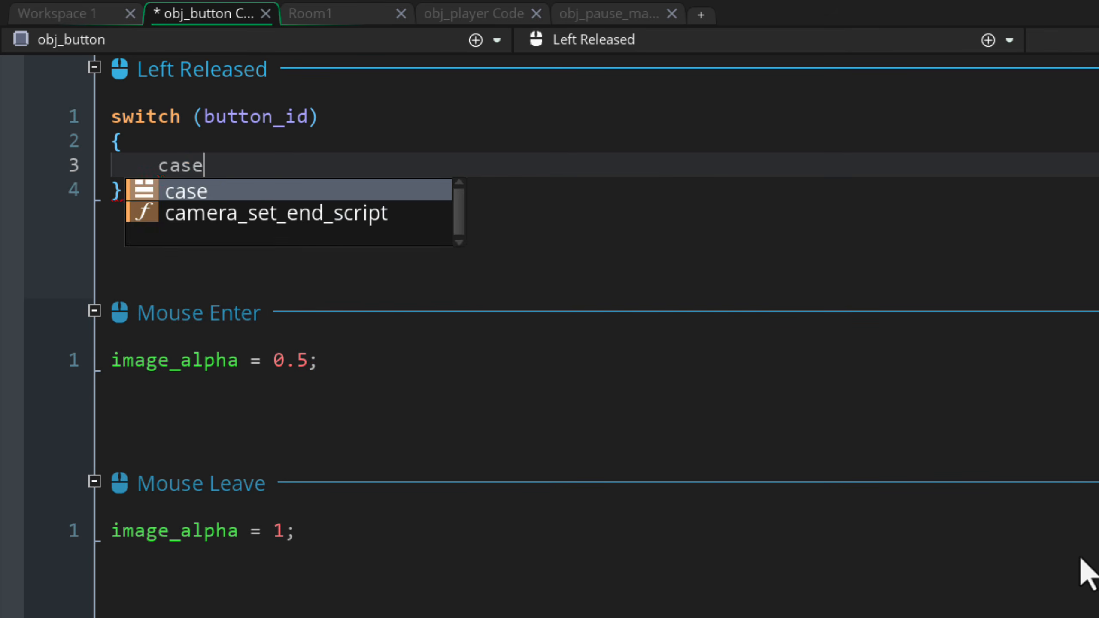
pyautogui.press('Return')
pyautogui.press('Return')
pyautogui.write('brea')
pyautogui.press('Return')
pyautogui.write(';')
pyautogui.press('Return')
pyautogui.press('Return')
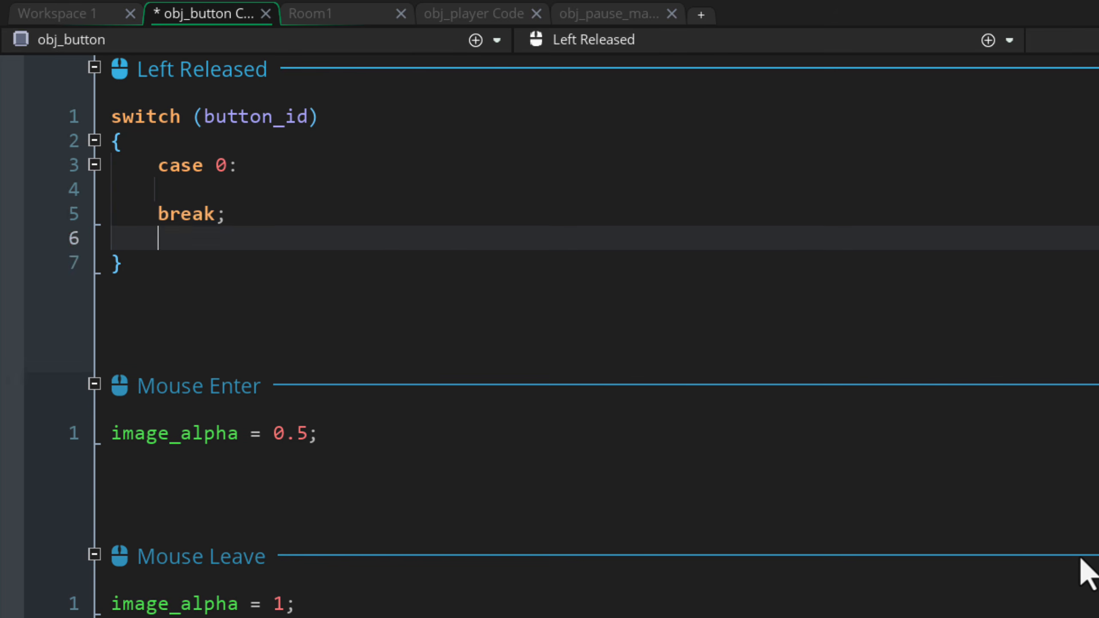
# Add an empty case 1: ending with break; below case 0 in the switch.
pyautogui.write('case 1:')
pyautogui.press('Return')
pyautogui.press('Return')
pyautogui.write('break;')
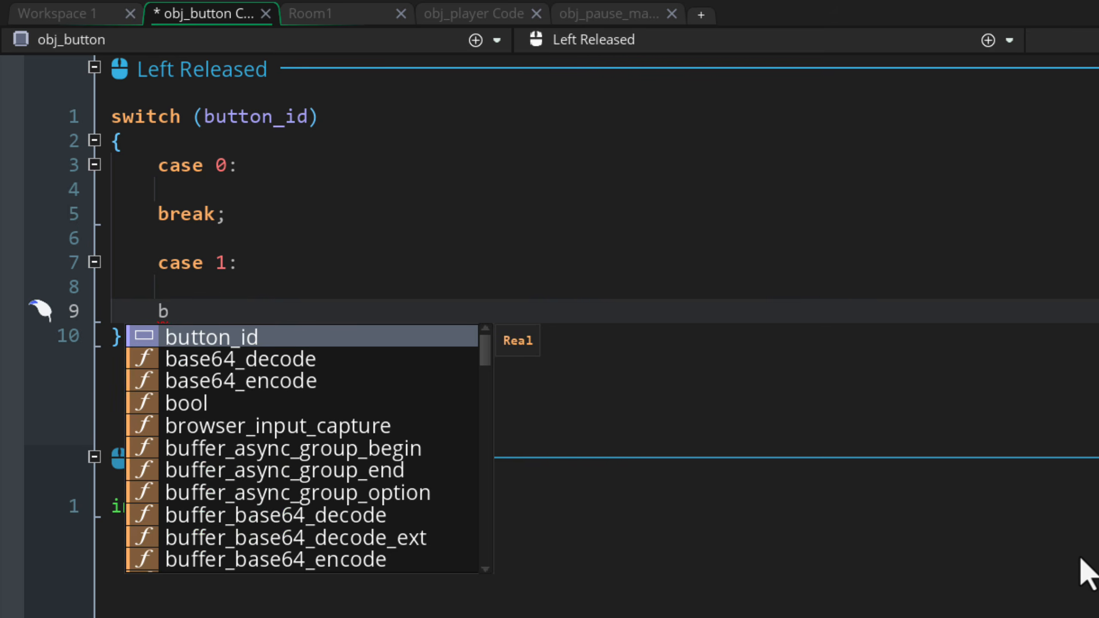
# Complete the break; of case 1 and add an empty case 2: ending with break; below it in the switch.
pyautogui.press('Return')
pyautogui.press('Return')
pyautogui.write('case 2:')
pyautogui.press('Return')
pyautogui.press('Return')
pyautogui.write('break;')
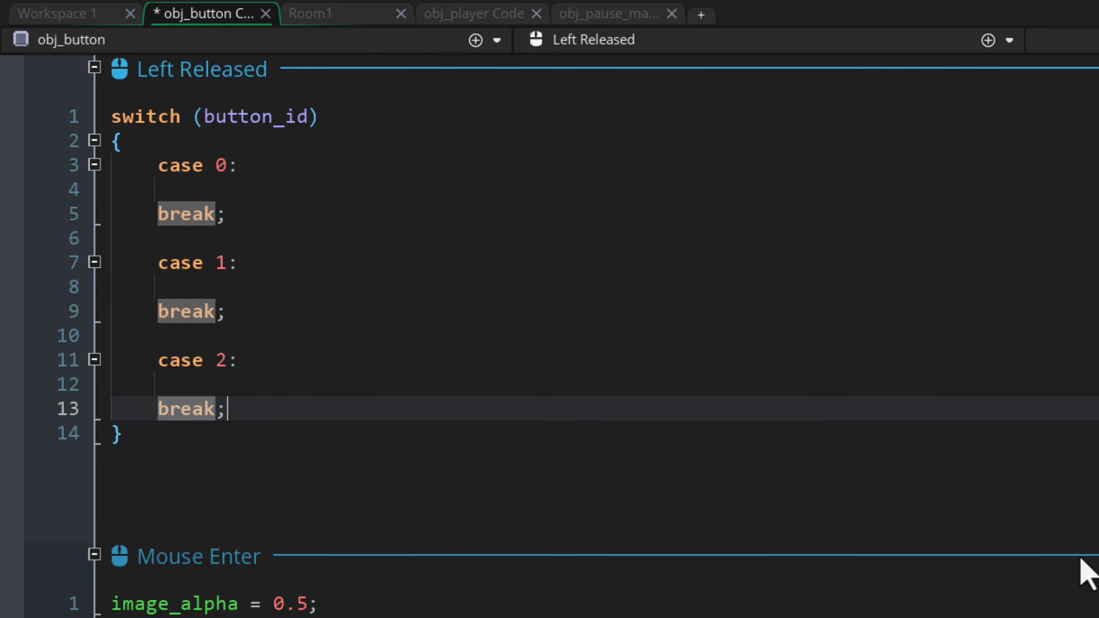
# Label cases 0, 1 and 2 with the comments // Resume, // Settings and // Quit, and save.
pyautogui.click(714, 169)
pyautogui.write('// Resume')
pyautogui.click(380, 259)
pyautogui.write('// Settings')
pyautogui.click(394, 357)
pyautogui.write('// Quit')
pyautogui.hotkey('ctrl', 's')
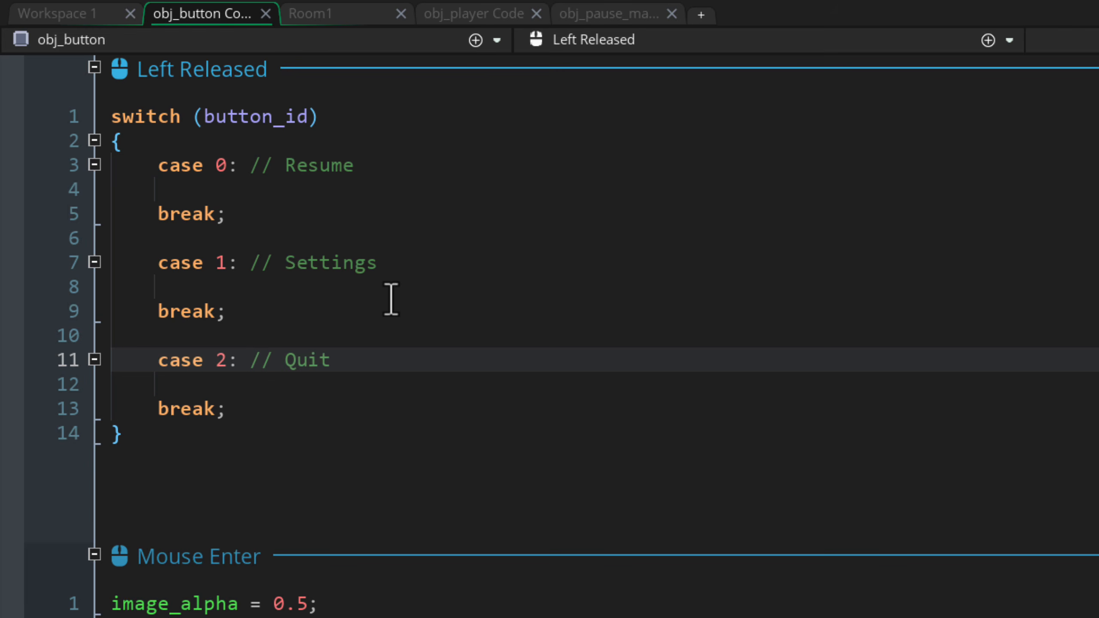
# Add obj_pause_manager.paused = false; inside the Resume case.
pyautogui.click(259, 196)
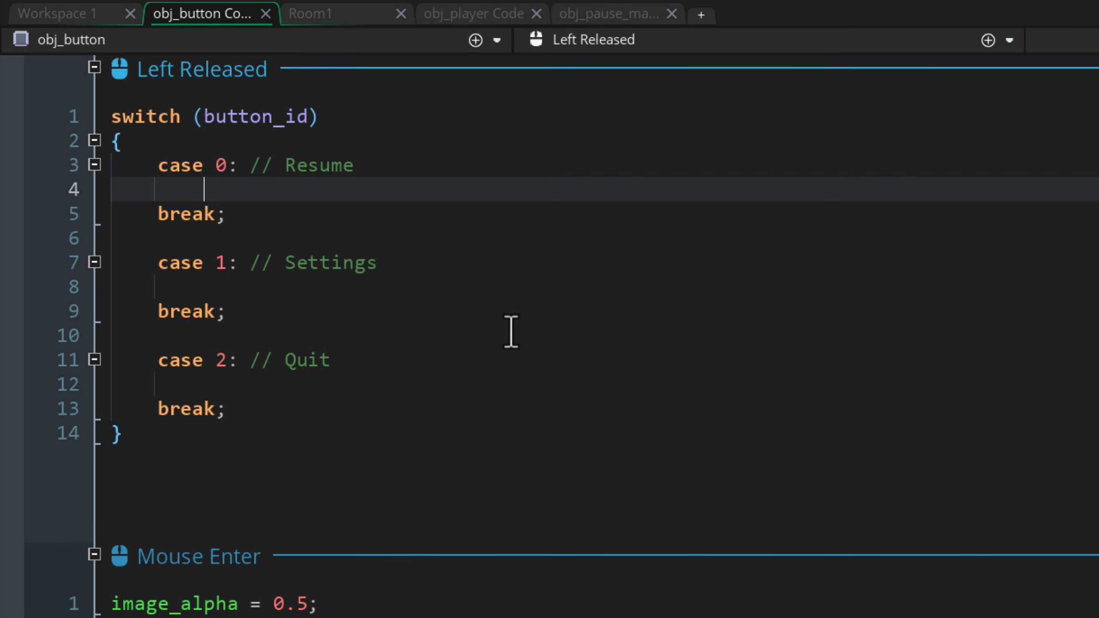
pyautogui.write('obj_pause_manager.')
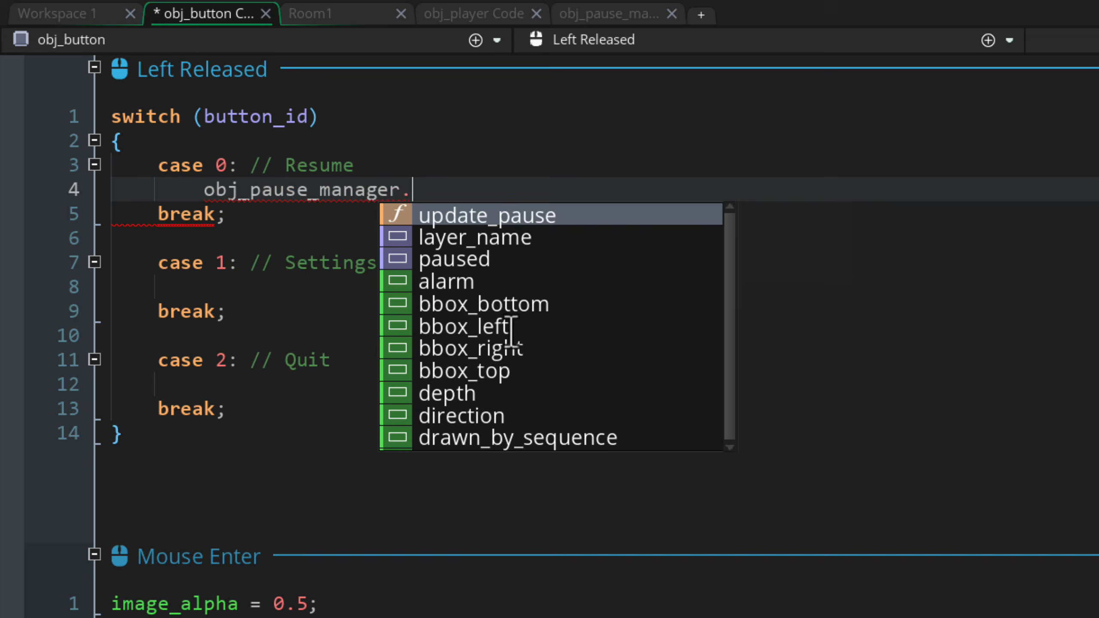
pyautogui.write('paused = false;')
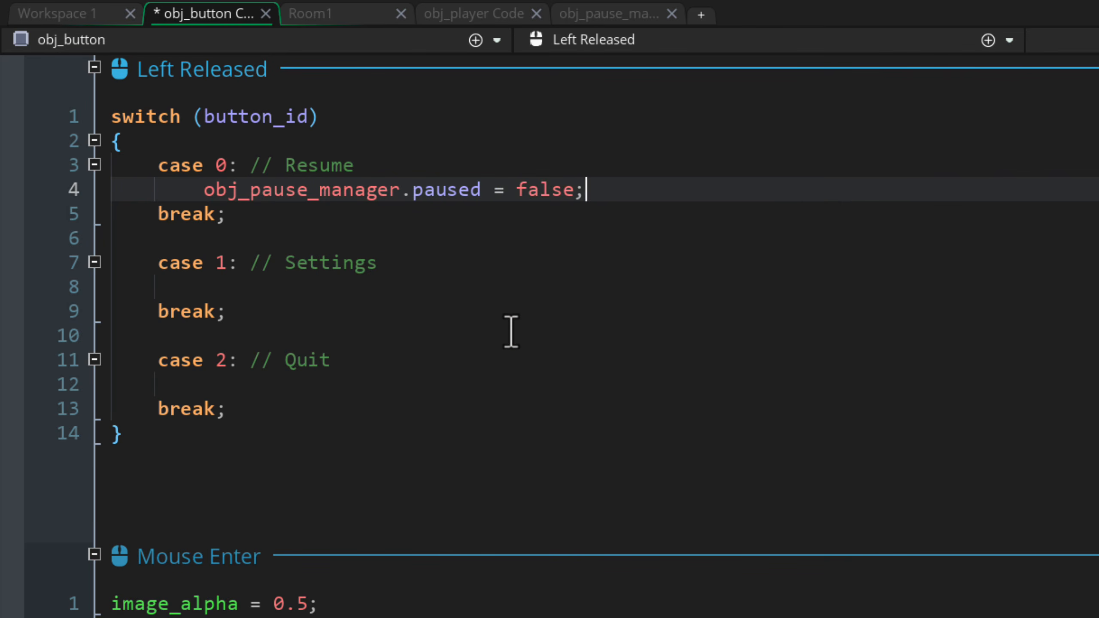
# Add an indented obj_pause_manager.update_pause(); call as the second line of the Resume case and save.
pyautogui.press('Return')
pyautogui.write('obj_pa')
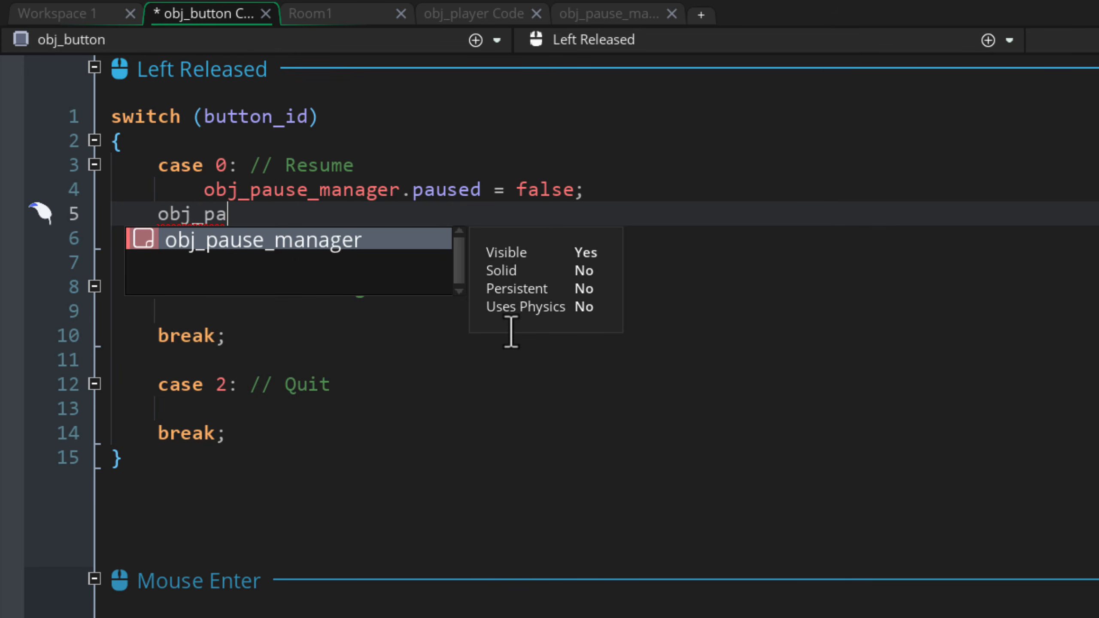
pyautogui.write('use_manager.upda')
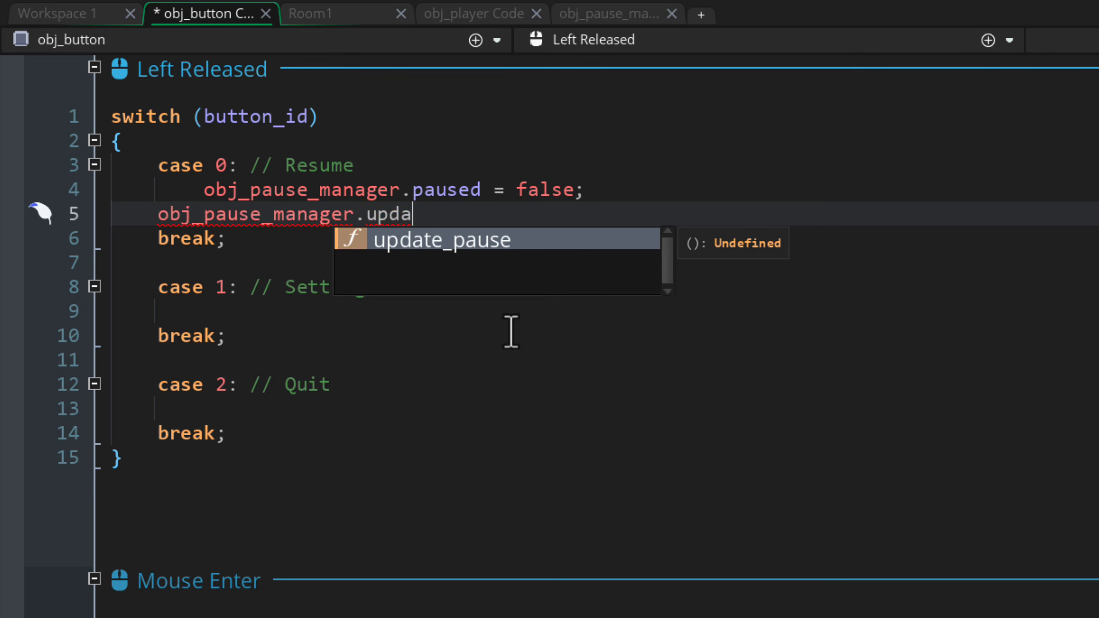
pyautogui.press('Return')
pyautogui.write(';')
pyautogui.press('Home')
pyautogui.press('Tab')
pyautogui.press('End')
pyautogui.hotkey('ctrl', 's')
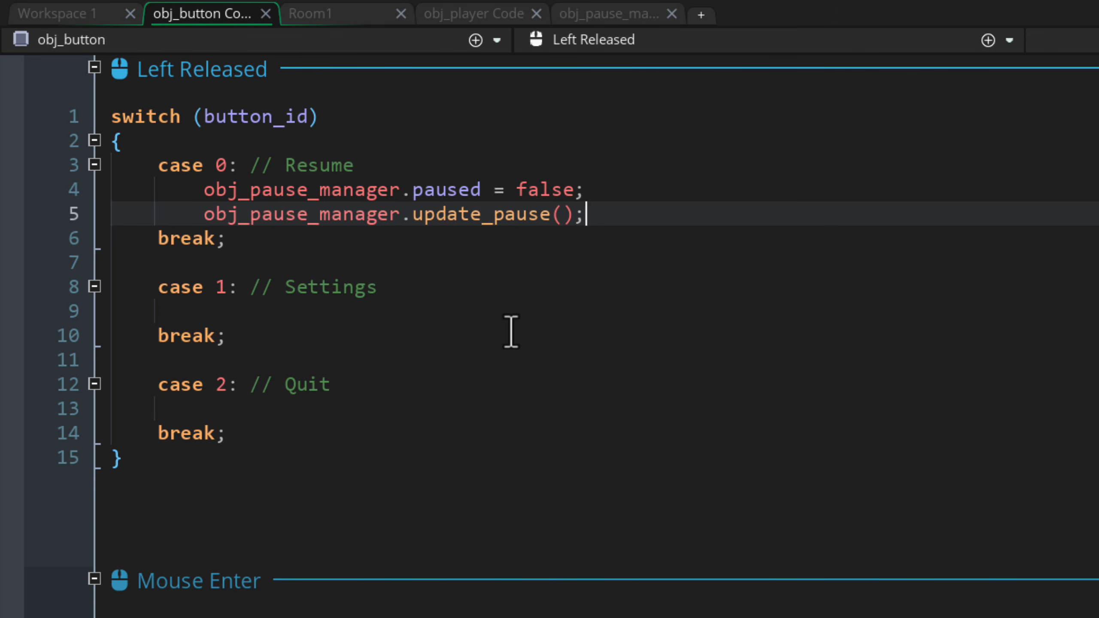
# Add a game_end(); call inside the Quit case and save the code.
pyautogui.click(361, 408)
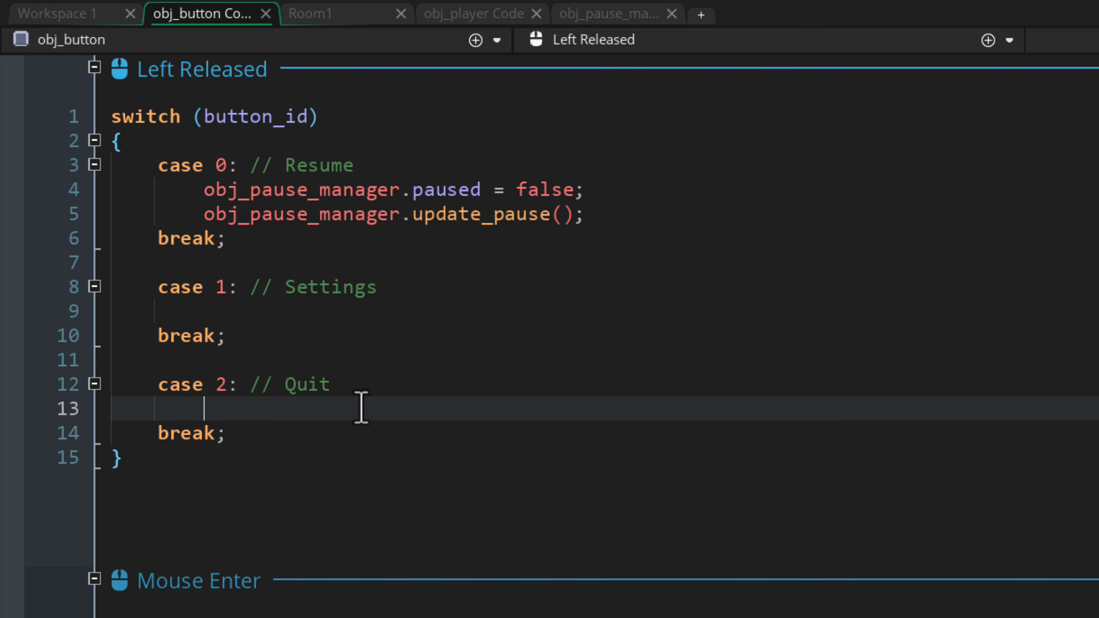
pyautogui.write('game_e')
pyautogui.press('Return')
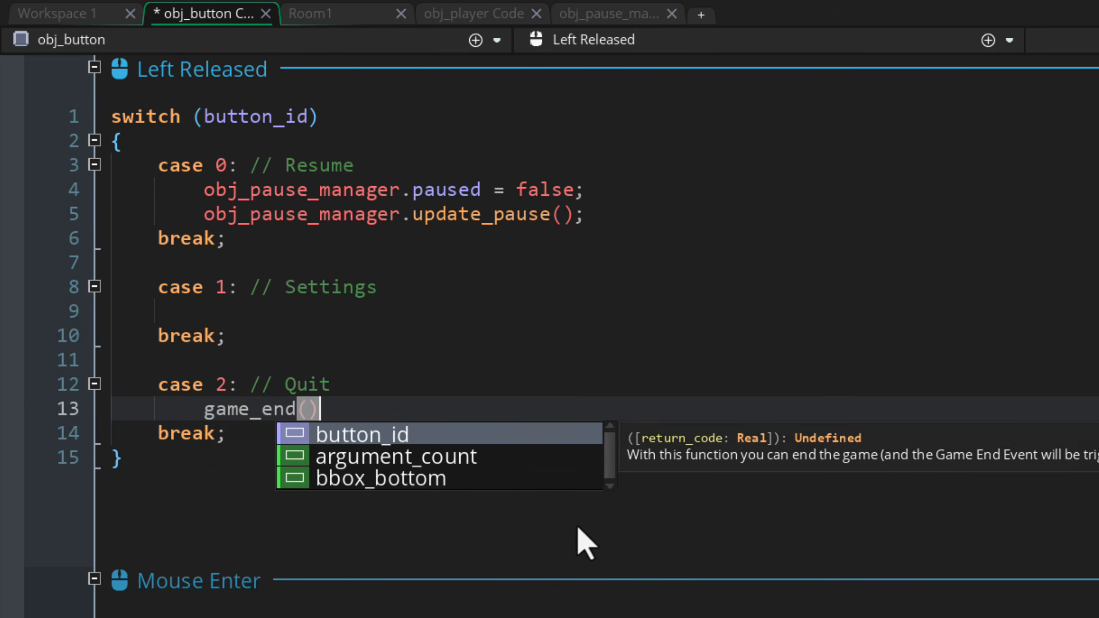
pyautogui.write(');')
pyautogui.hotkey('ctrl', 's')
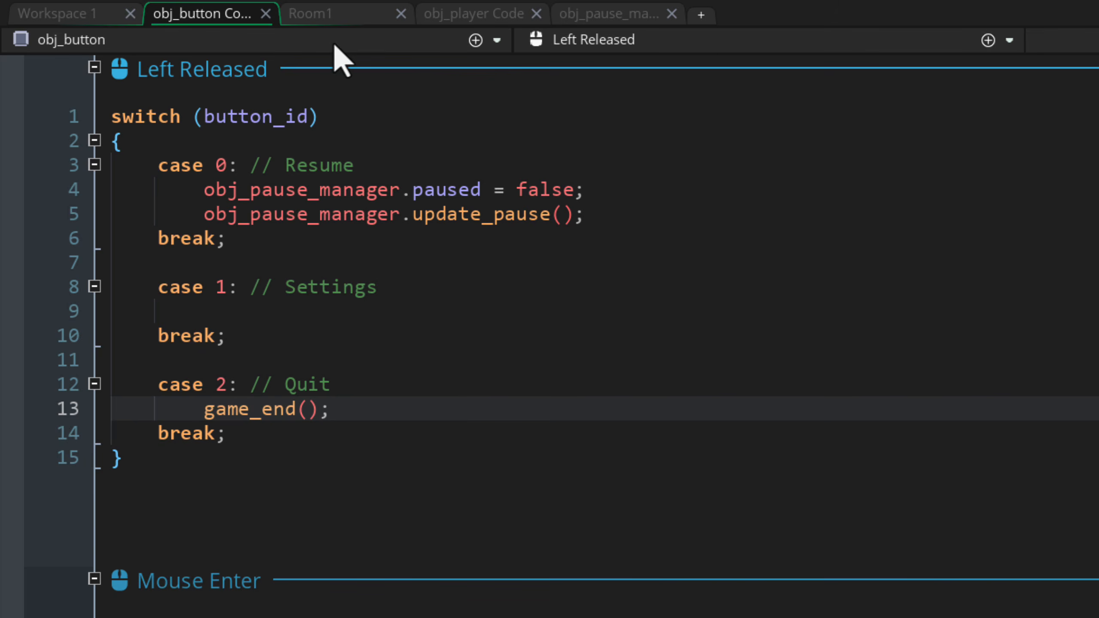
# In Room1, expand the Resume, Settings and Quit button panels and inspect the properties of ResumeButton's obj_button instance.
pyautogui.click(334, 16)
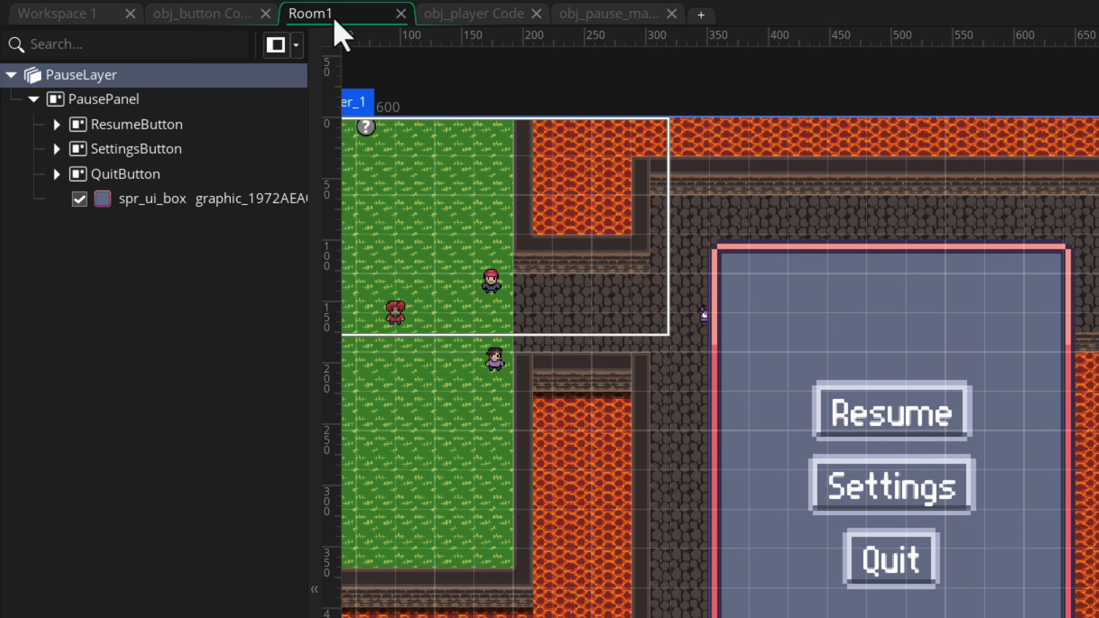
pyautogui.click(56, 173)
pyautogui.click(56, 148)
pyautogui.click(56, 124)
pyautogui.click(175, 173)
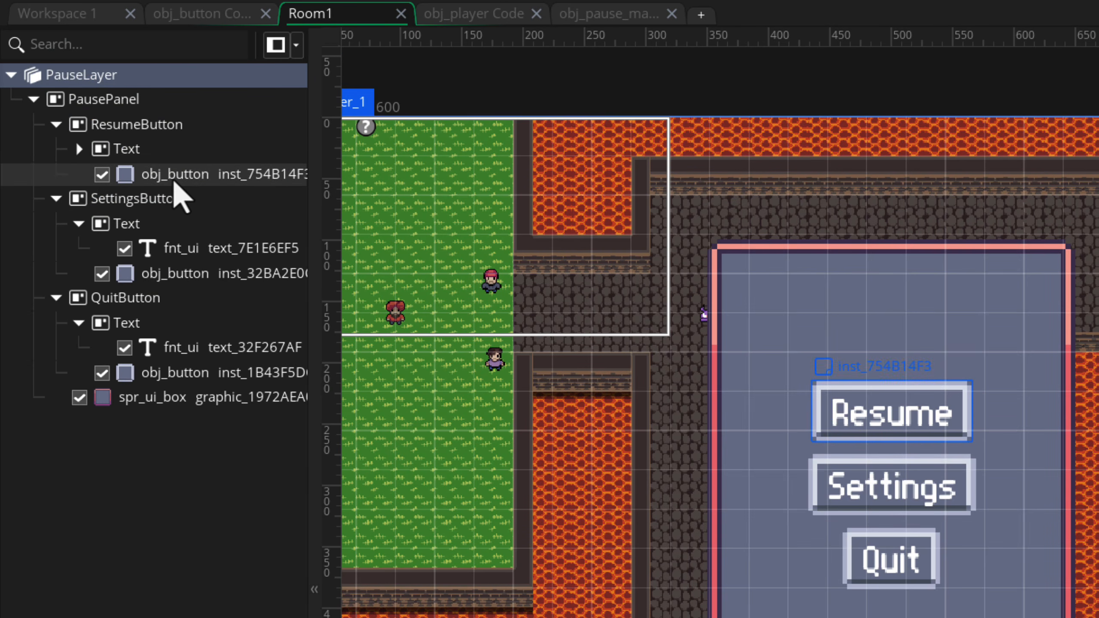
pyautogui.click(174, 181)
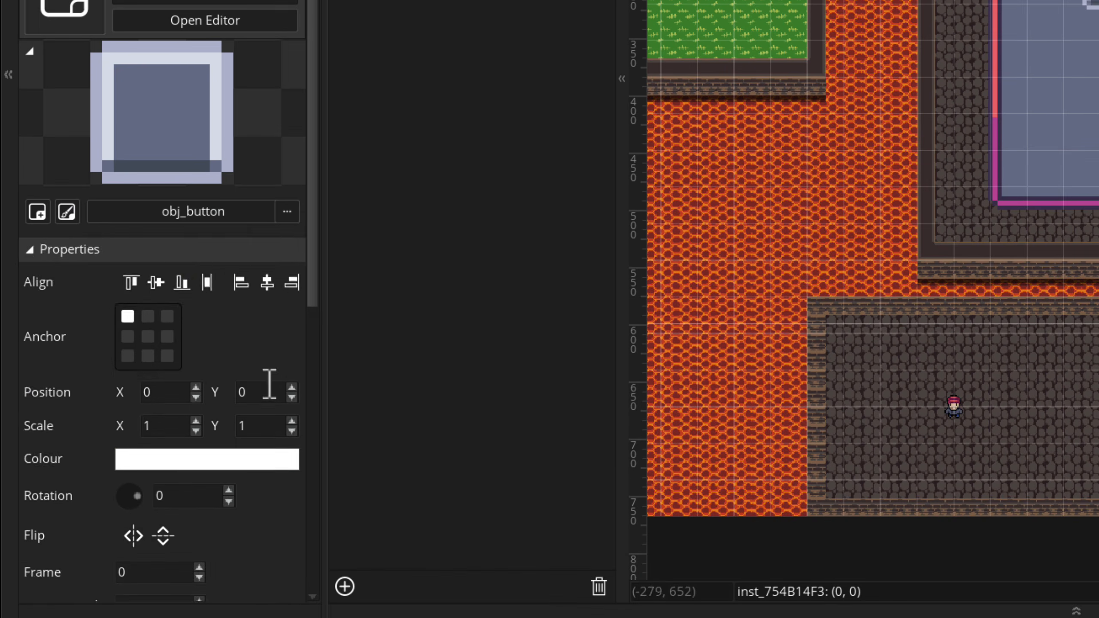
pyautogui.scroll(-5, 264, 402)
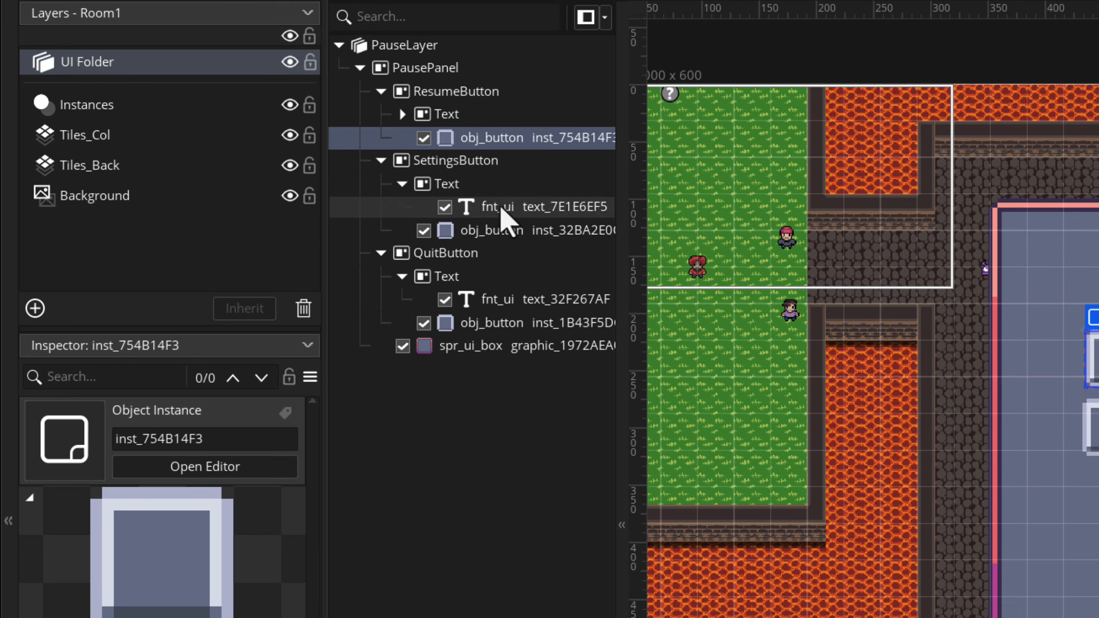
# Override button_id with 1 on SettingsButton's obj_button instance and with 2 on QuitButton's obj_button instance.
pyautogui.click(488, 229)
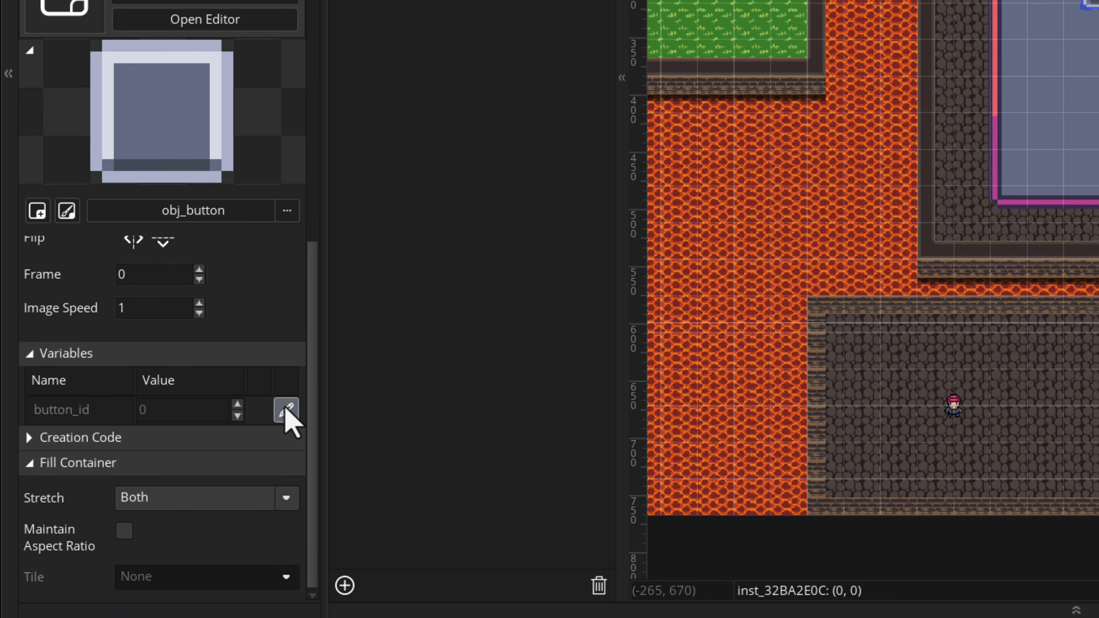
pyautogui.click(237, 405)
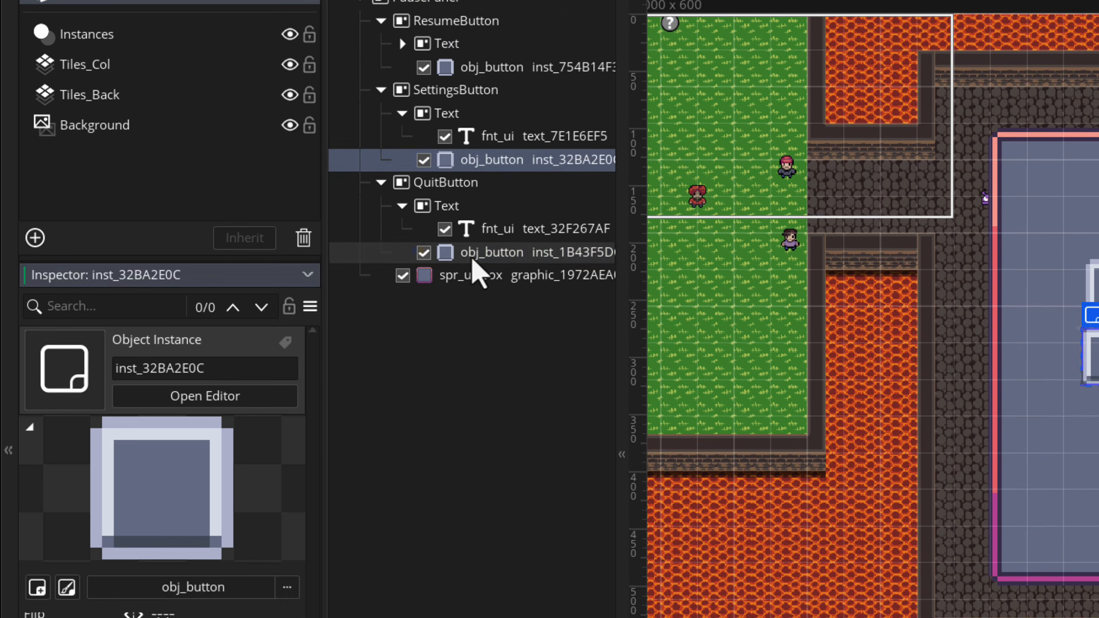
pyautogui.click(472, 296)
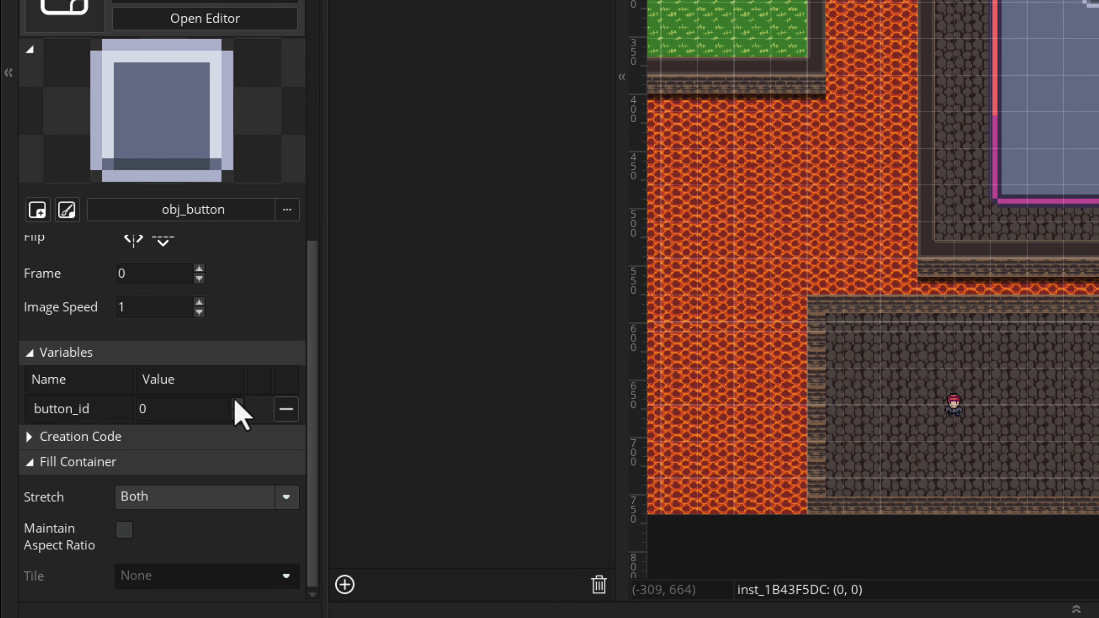
pyautogui.doubleClick(237, 404)
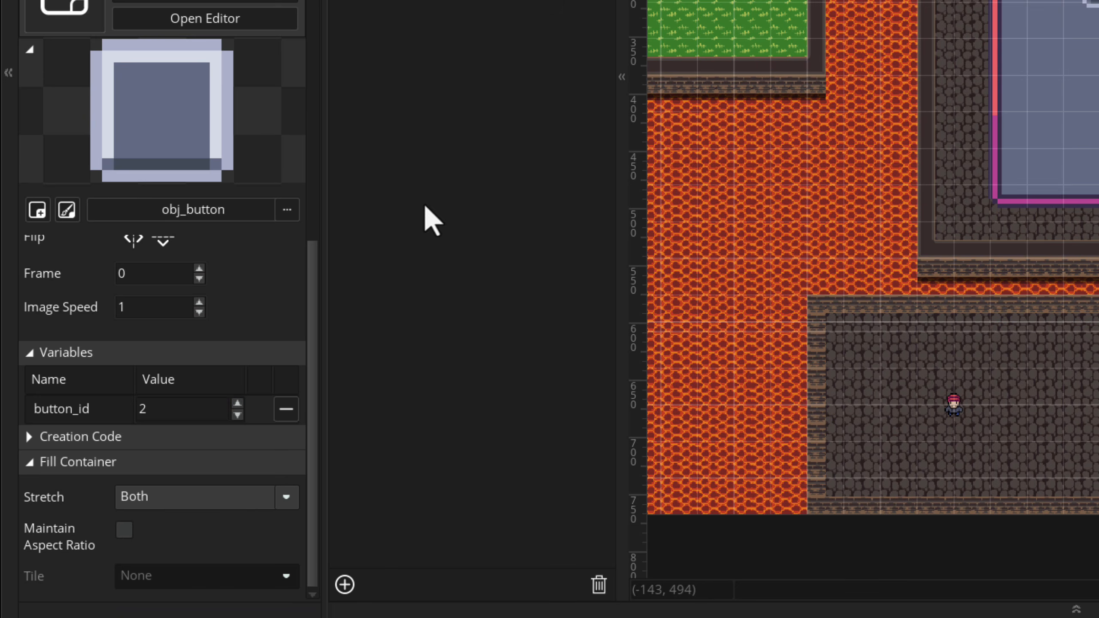
# Run the game, pause it, test Resume by moving the player right, pause again, and test Quit.
pyautogui.press('F5')
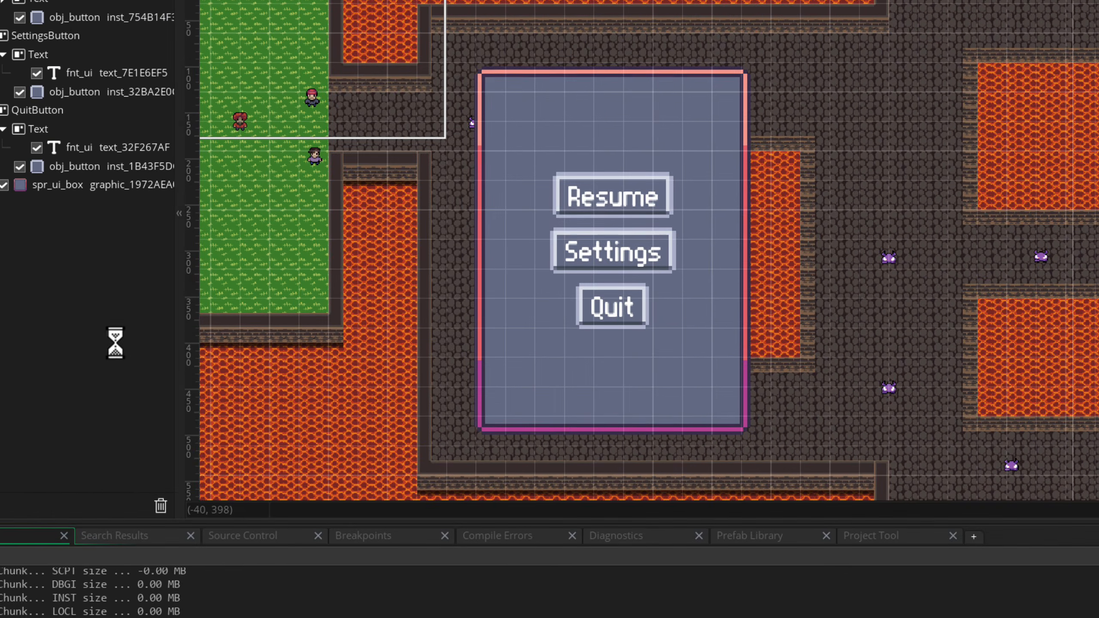
pyautogui.press('Escape')
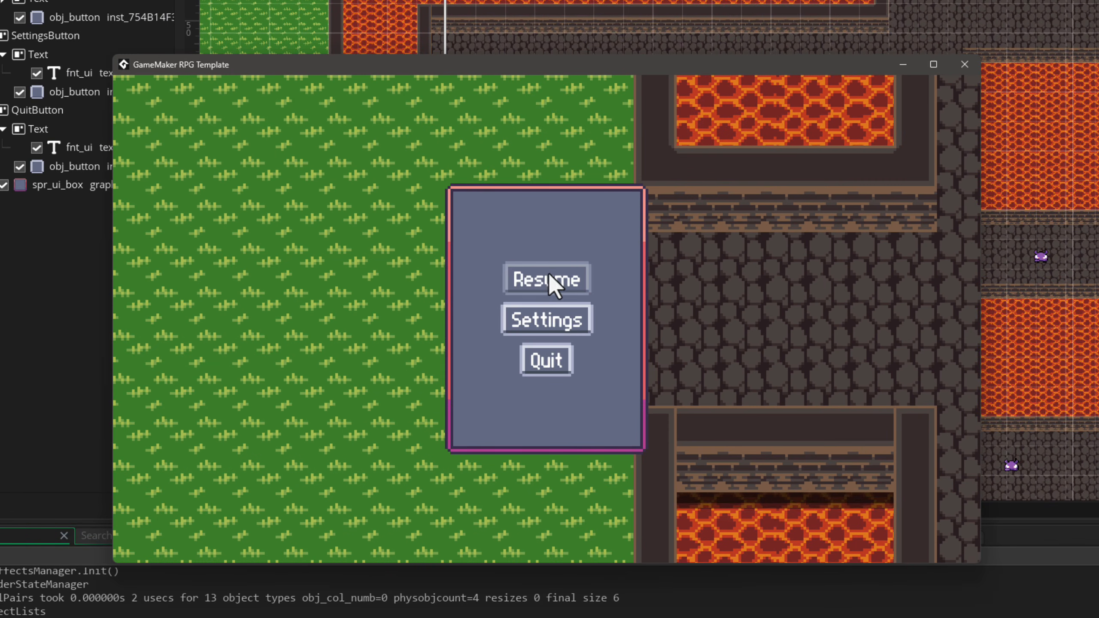
pyautogui.click(554, 282)
pyautogui.press('Right')
pyautogui.press('Escape')
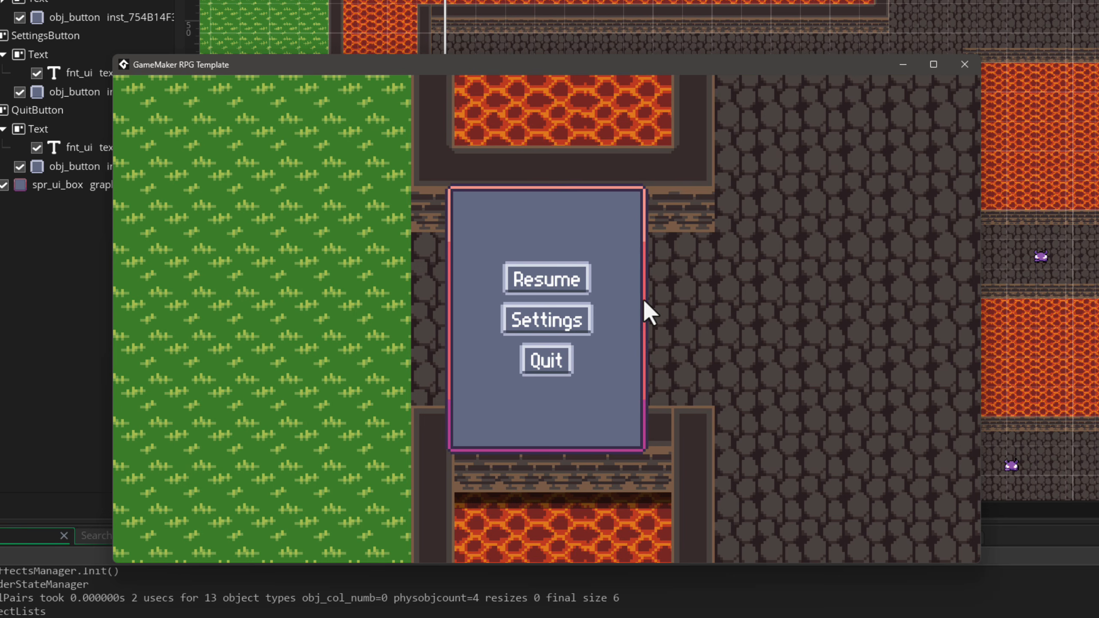
pyautogui.click(551, 368)
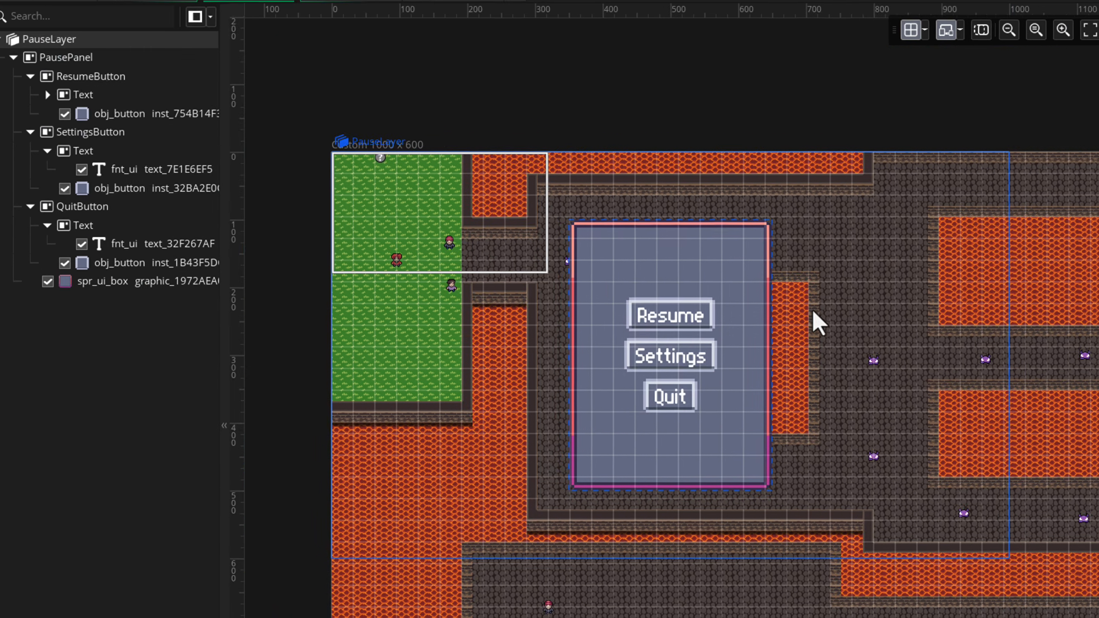
# Open the pause menu with icon buttons in the running game to view it, and quit the game from there.
pyautogui.moveTo(812, 307); pyautogui.dragTo(662, 228, button='middle')
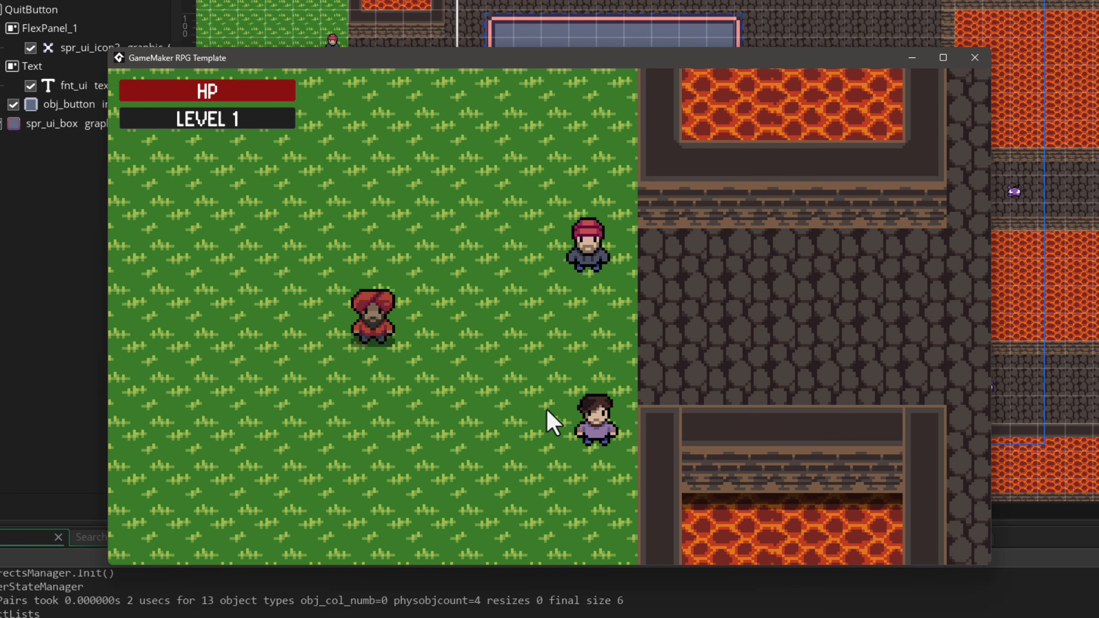
pyautogui.press('Escape')
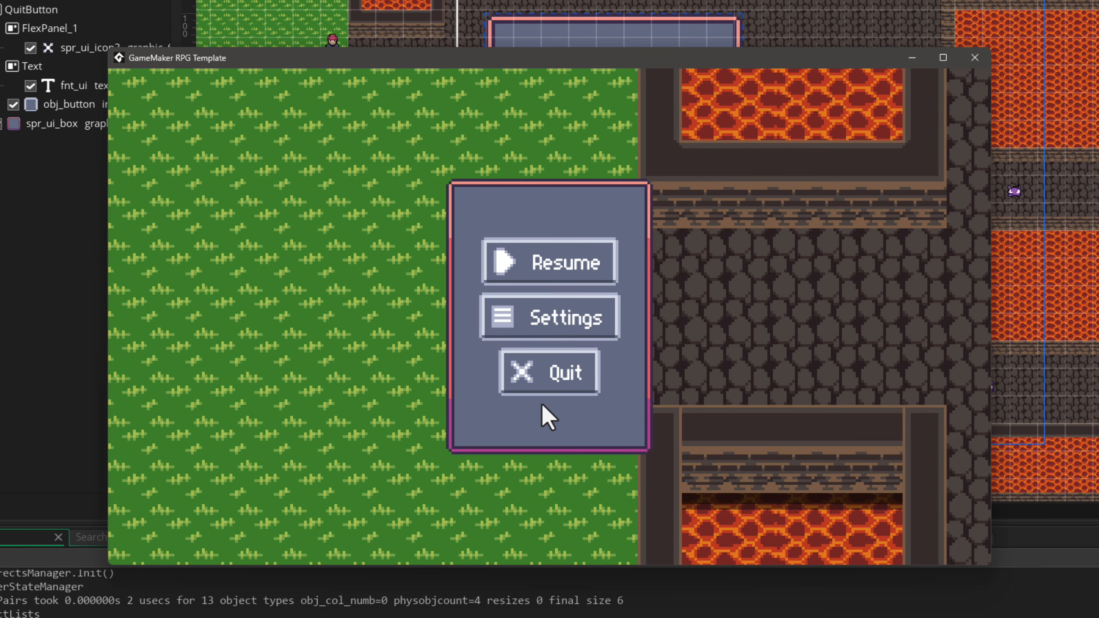
pyautogui.click(548, 375)
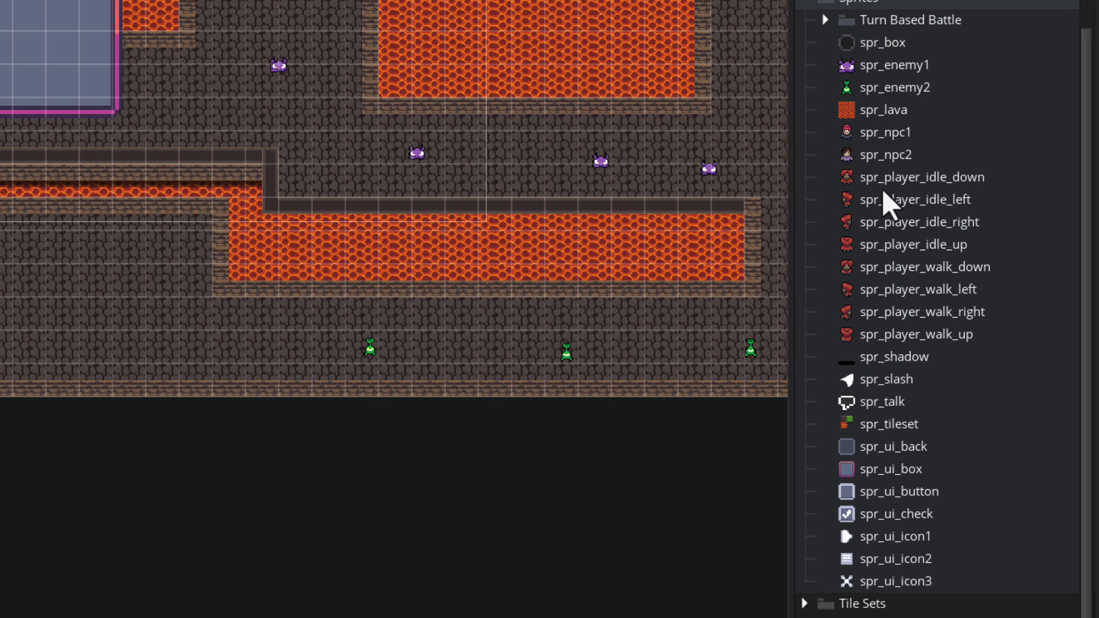
# Add the spr_ui_icon1 sprite to the ResumeButton panel and set that panel's flex direction to Row.
pyautogui.click(873, 545)
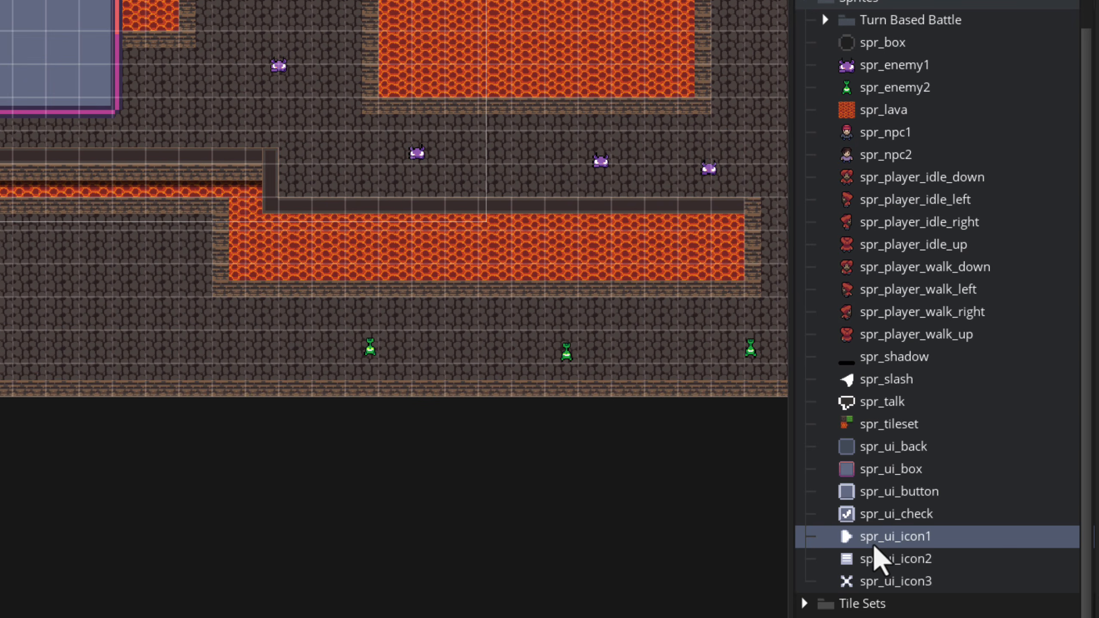
pyautogui.moveTo(886, 538); pyautogui.dragTo(190, 119)
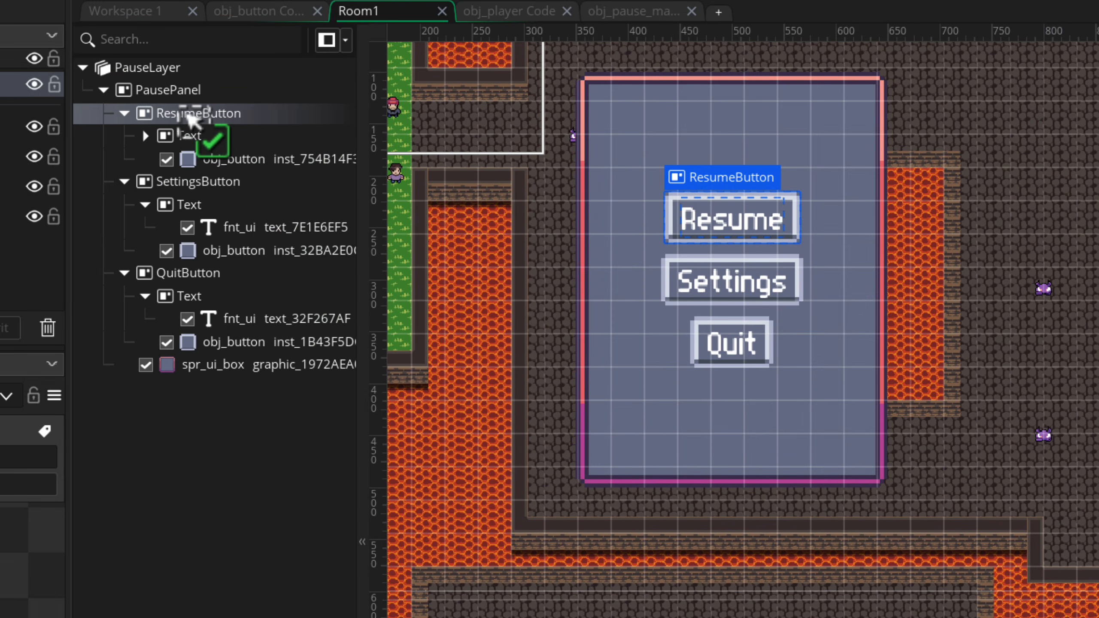
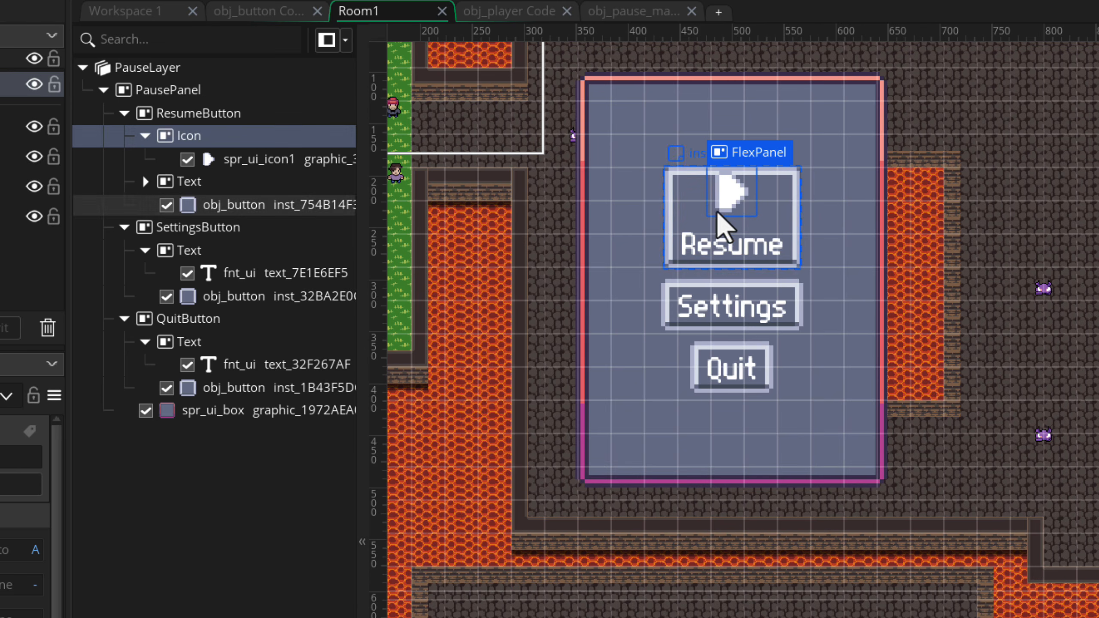
pyautogui.click(200, 114)
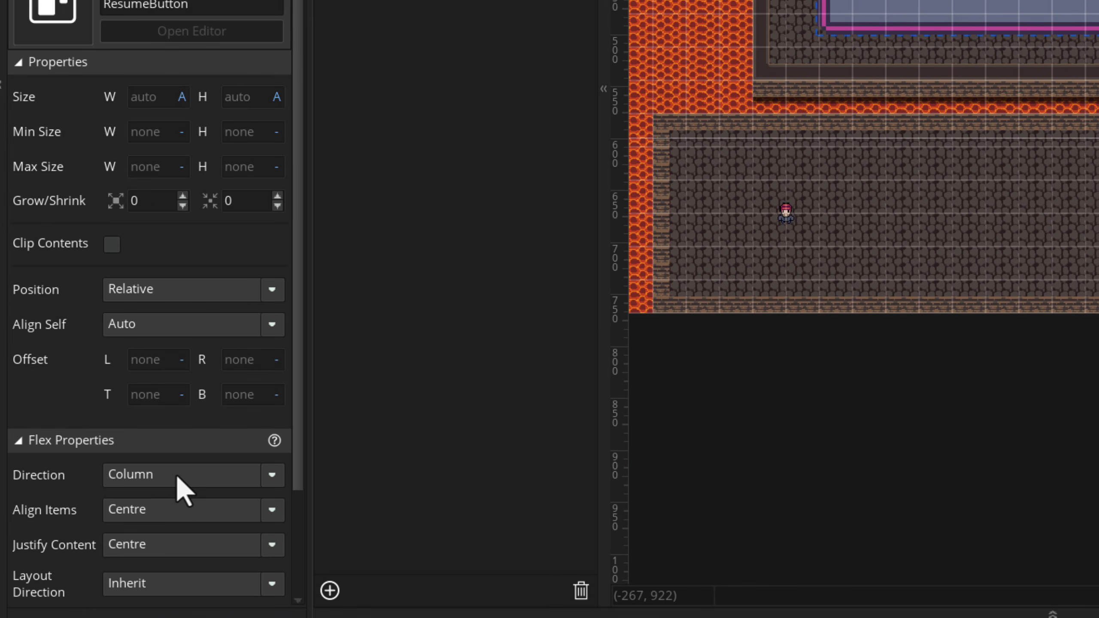
pyautogui.click(177, 474)
pyautogui.click(172, 521)
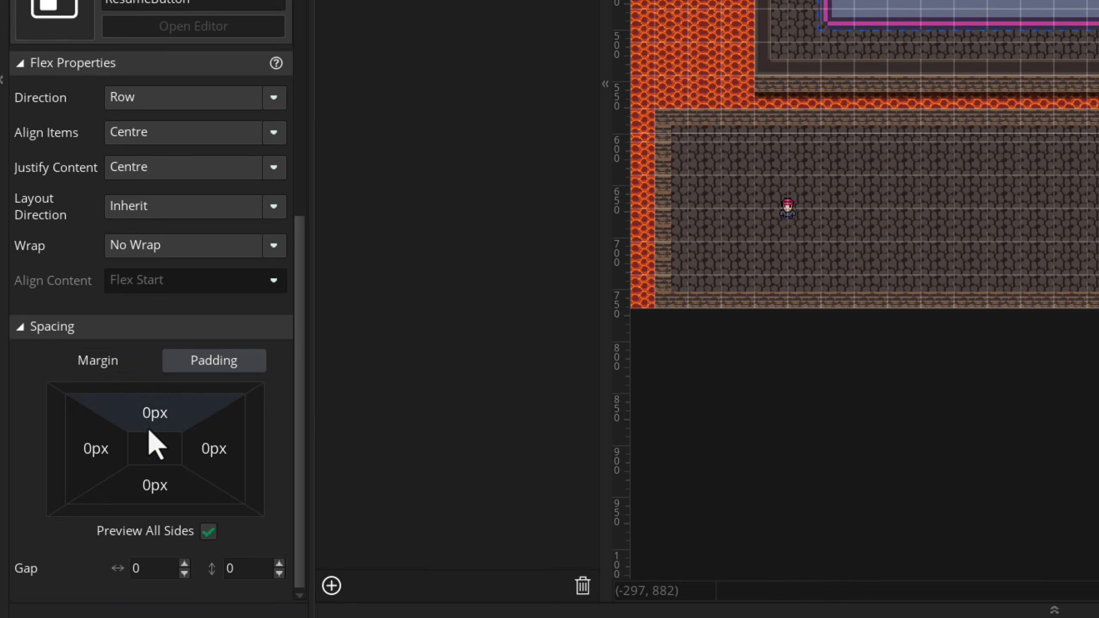
# Apply linked padding to all sides of the ResumeButton panel.
pyautogui.click(148, 428)
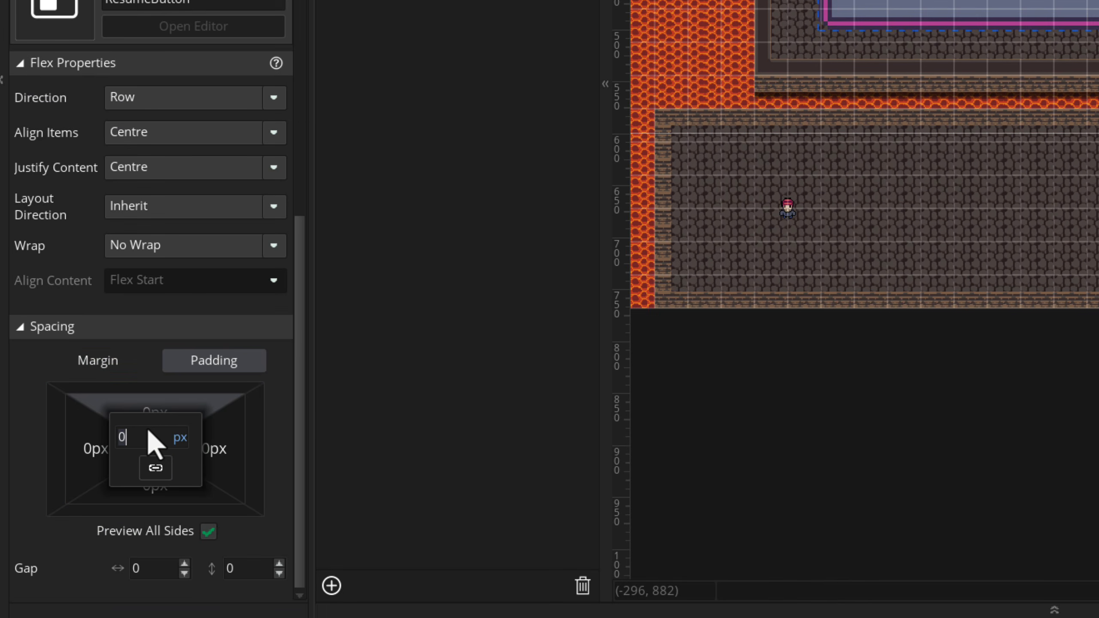
pyautogui.click(156, 468)
pyautogui.press('Return')
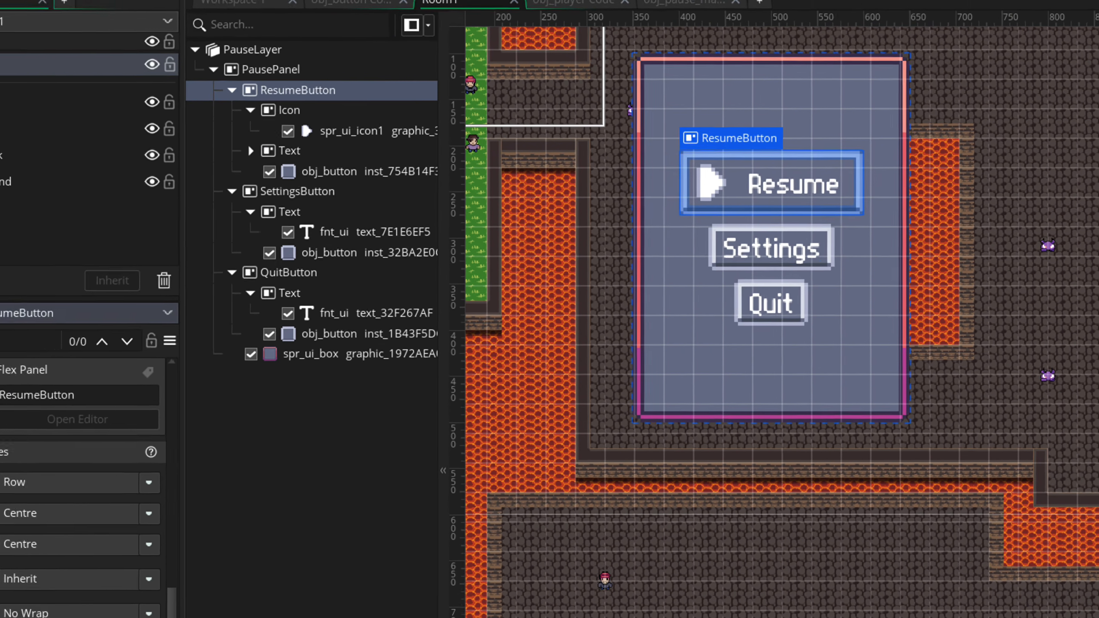
# Add the spr_ui_icon2 sprite to the SettingsButton panel and set that panel's flex direction to Row.
pyautogui.click(128, 118)
pyautogui.click(202, 233)
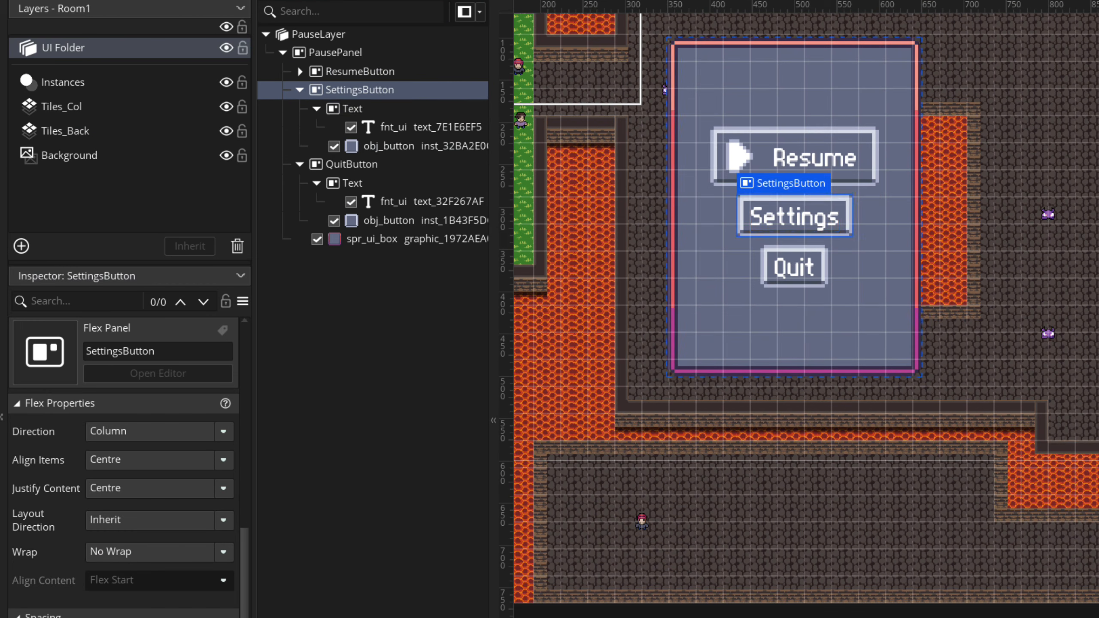
pyautogui.moveTo(1097, 277); pyautogui.dragTo(368, 110)
pyautogui.click(201, 233)
pyautogui.click(118, 432)
pyautogui.click(116, 471)
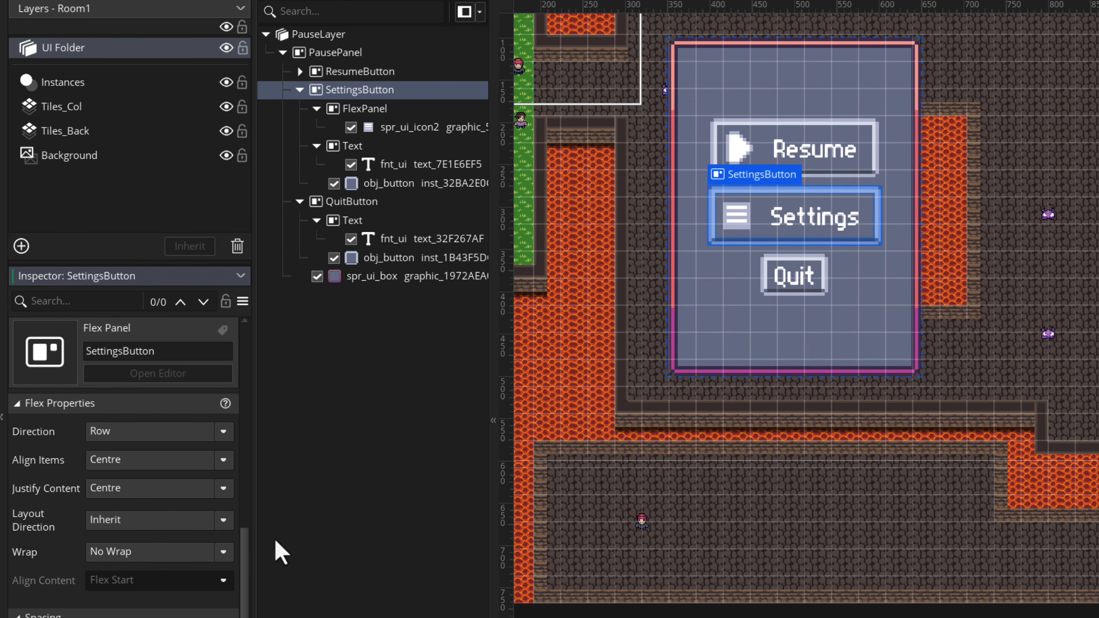
# Add the spr_ui_icon3 sprite to the QuitButton panel, above its text.
pyautogui.click(299, 90)
pyautogui.click(351, 109)
pyautogui.moveTo(1097, 277); pyautogui.dragTo(362, 120)
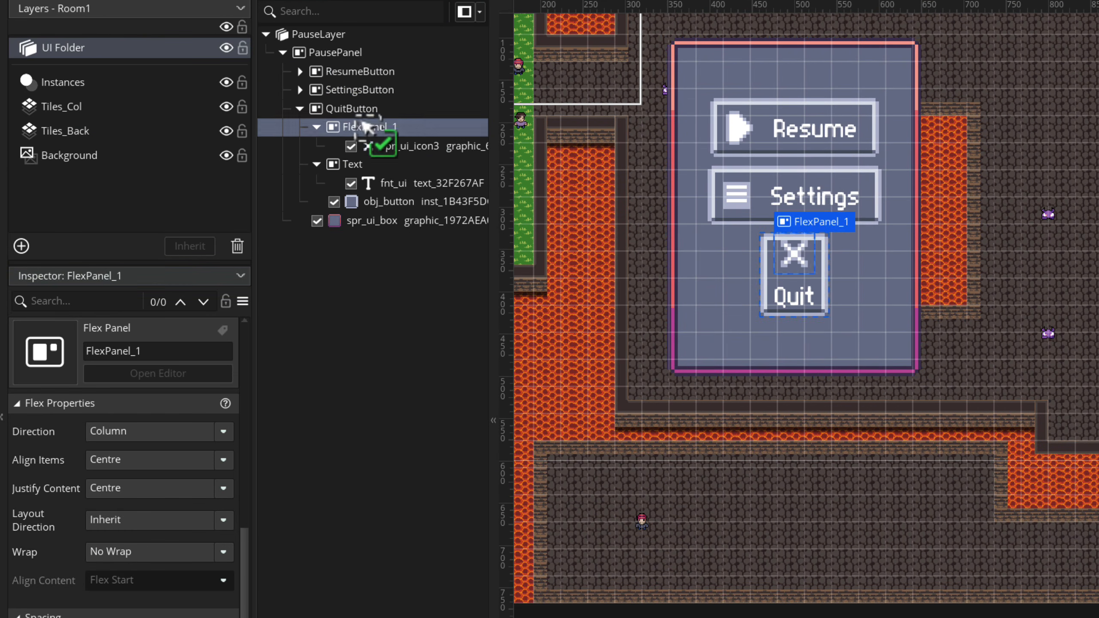
pyautogui.click(118, 432)
pyautogui.click(116, 468)
pyautogui.click(118, 431)
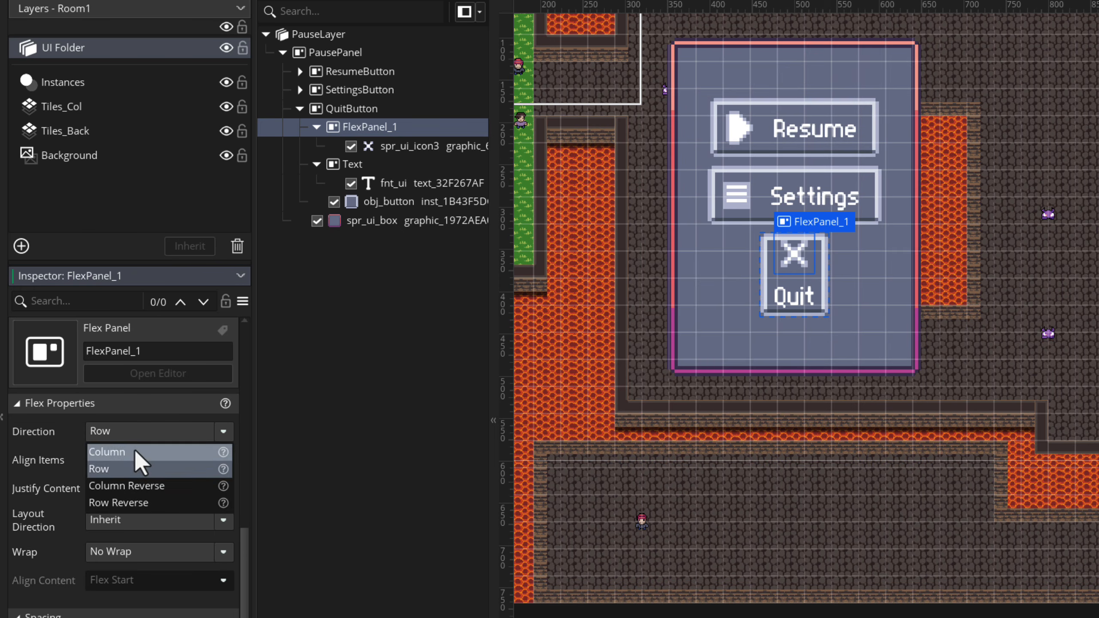
# Set the QuitButton panel's flex direction to Row.
pyautogui.click(352, 108)
pyautogui.click(117, 432)
pyautogui.click(119, 467)
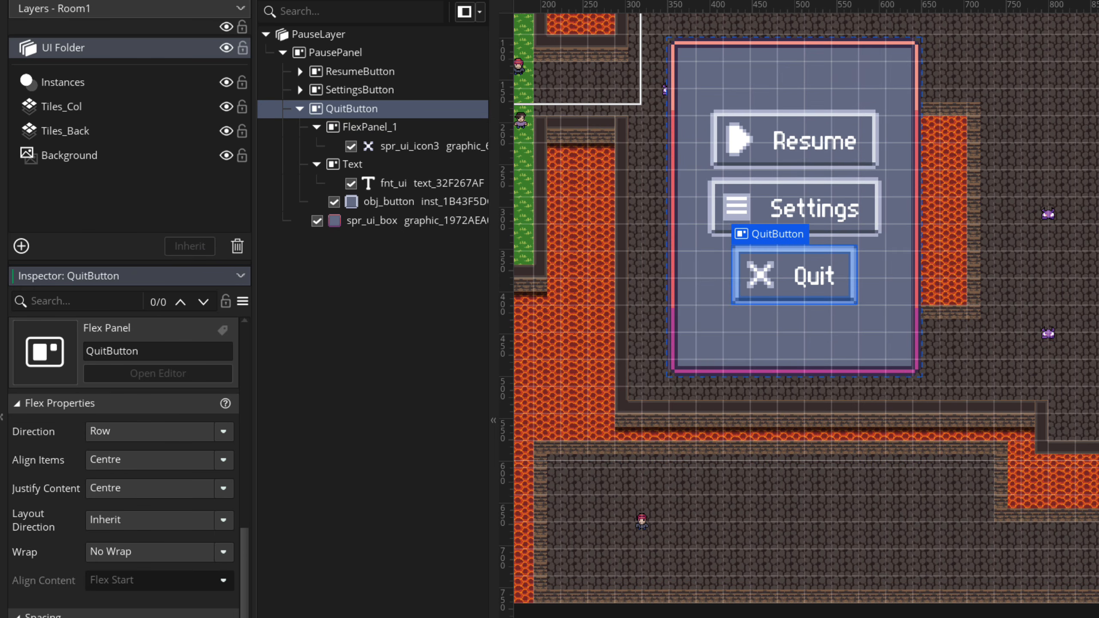
pyautogui.click(457, 512)
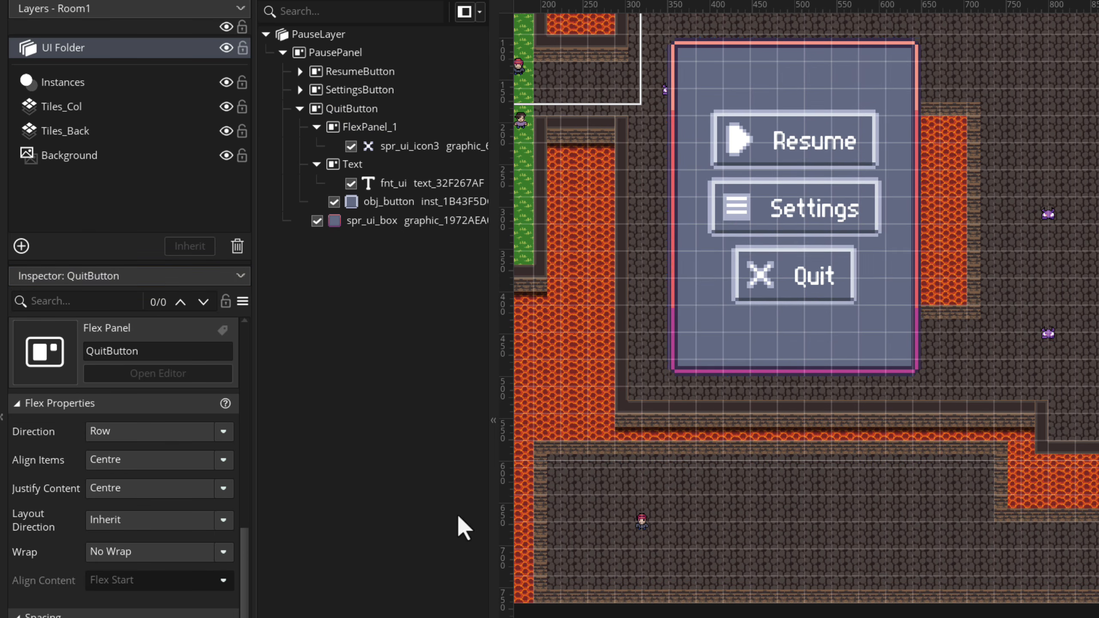
# Run the game and open the pause menu to check the icon buttons.
pyautogui.moveTo(738, 397); pyautogui.dragTo(856, 469, button='middle')
pyautogui.press('F5')
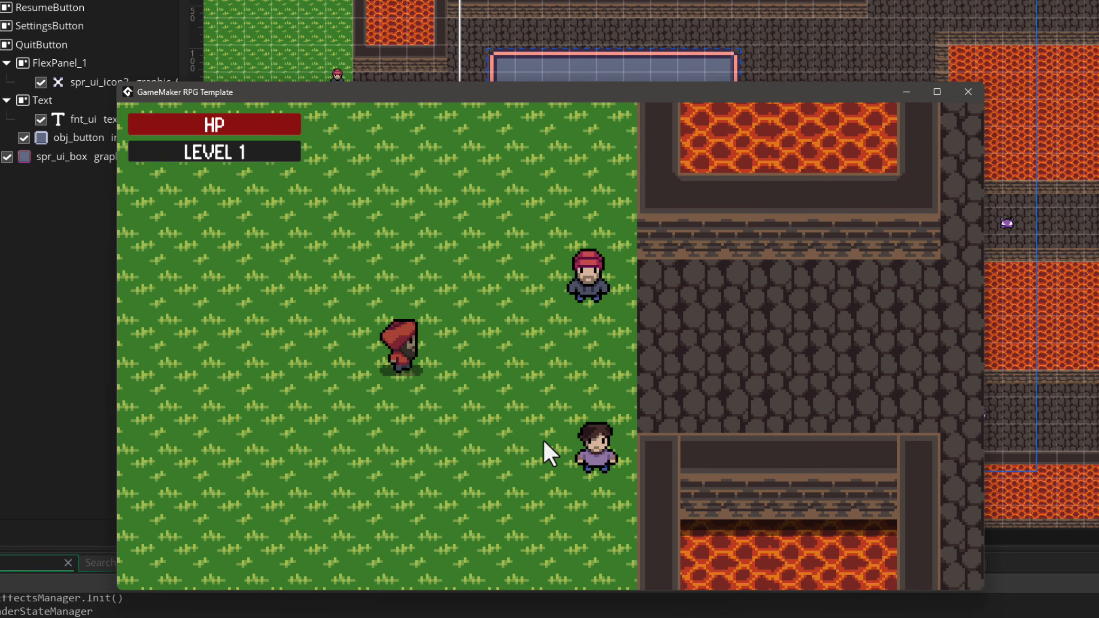
pyautogui.press('Escape')
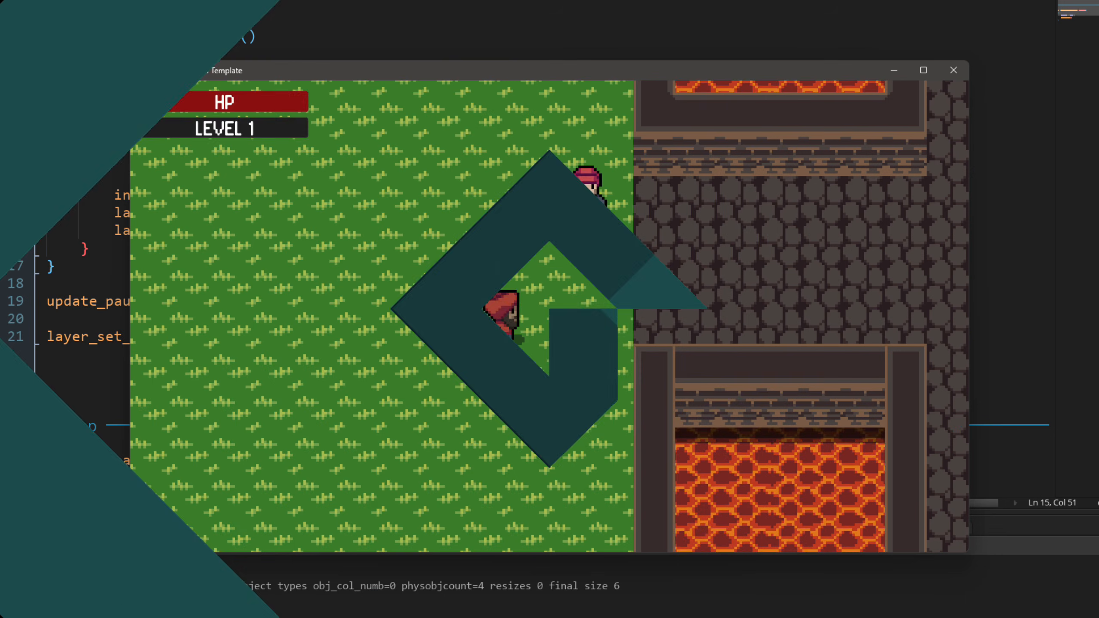
pyautogui.press('Escape')
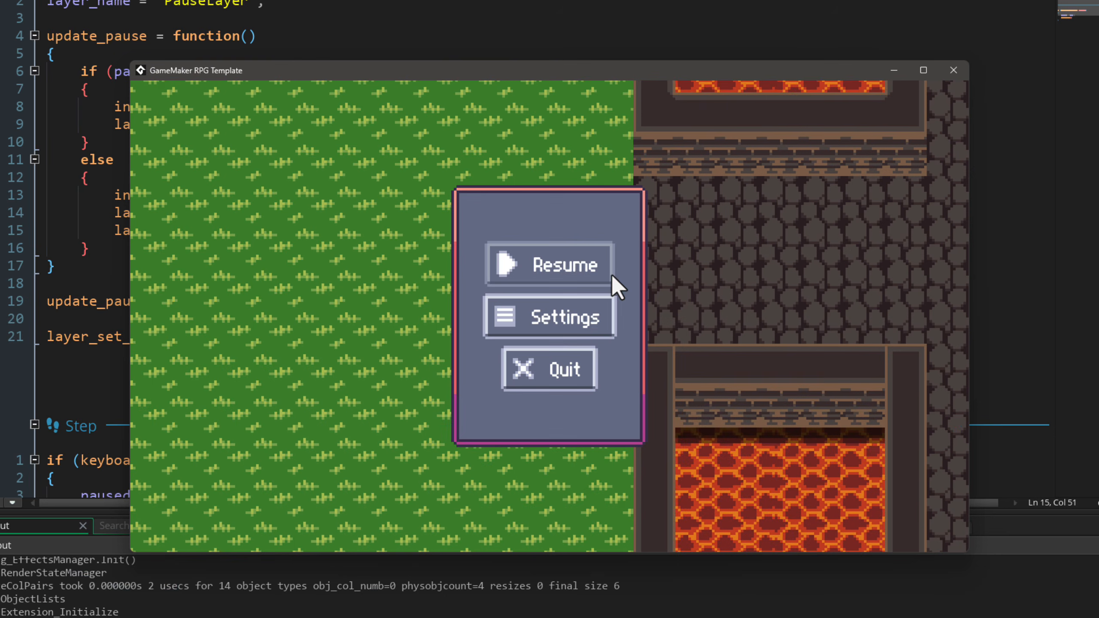
# Open the settings screen in the running game, try toggling its Enable Captions checkboxes, and go back to the pause menu.
pyautogui.click(545, 321)
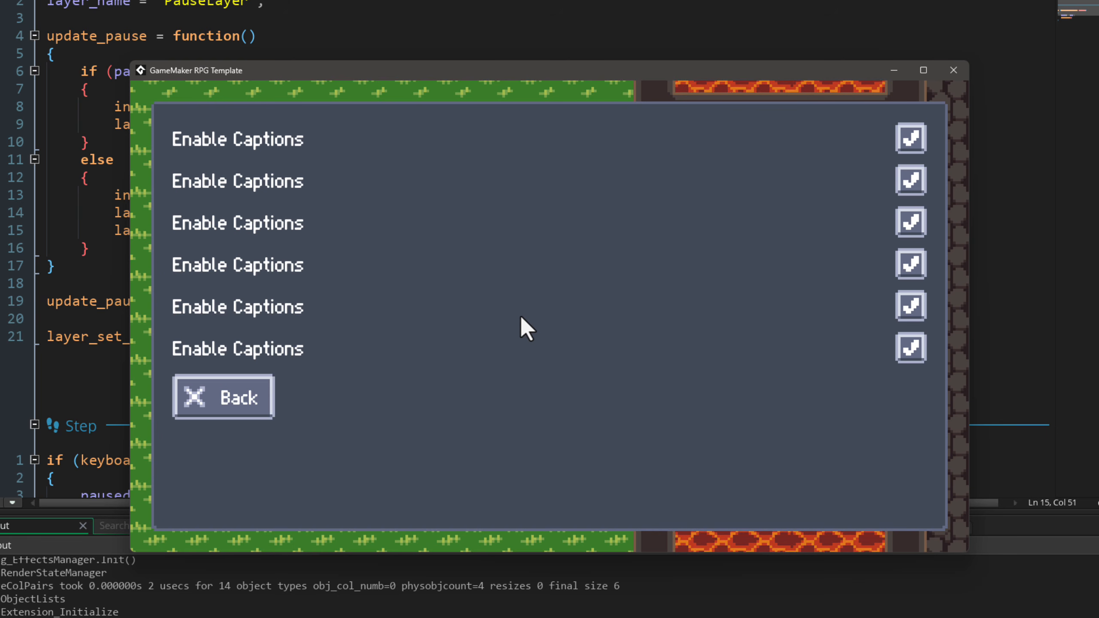
pyautogui.click(908, 134)
pyautogui.click(915, 226)
pyautogui.click(909, 269)
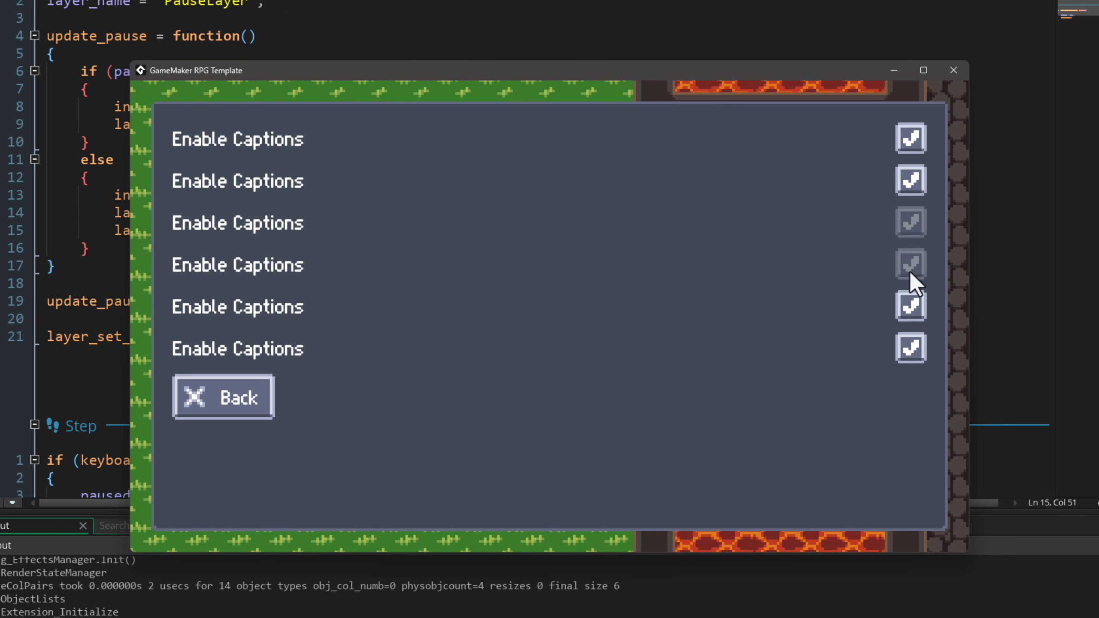
pyautogui.click(917, 302)
pyautogui.click(914, 265)
pyautogui.click(911, 223)
pyautogui.click(911, 305)
pyautogui.click(911, 179)
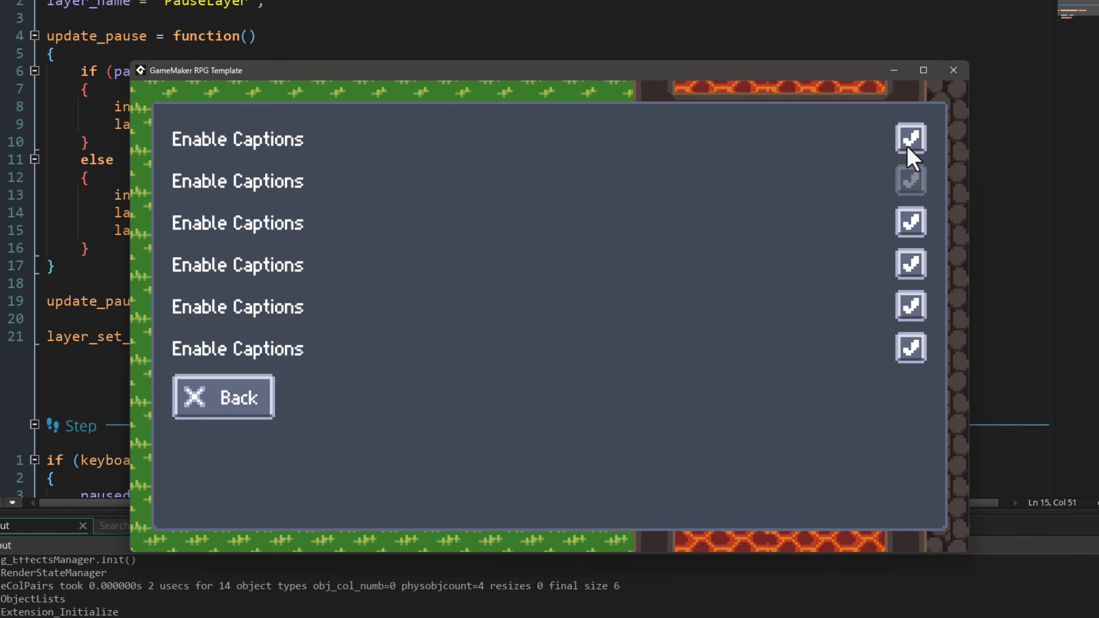
pyautogui.click(909, 139)
pyautogui.click(911, 221)
pyautogui.click(911, 264)
pyautogui.click(911, 305)
pyautogui.click(911, 264)
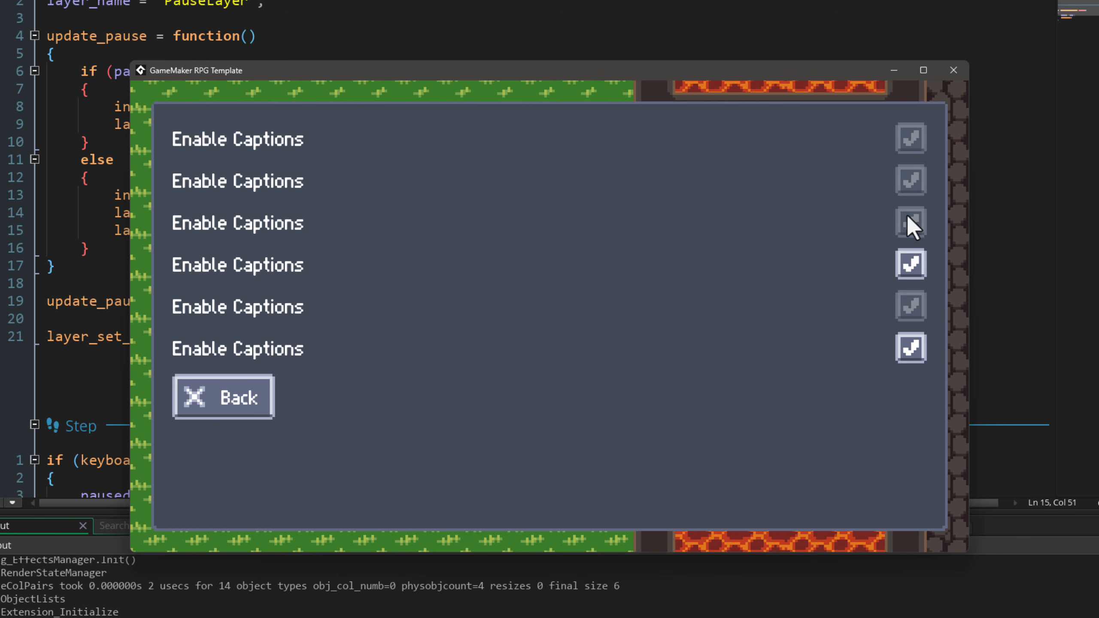
pyautogui.click(911, 222)
pyautogui.click(911, 179)
pyautogui.click(201, 404)
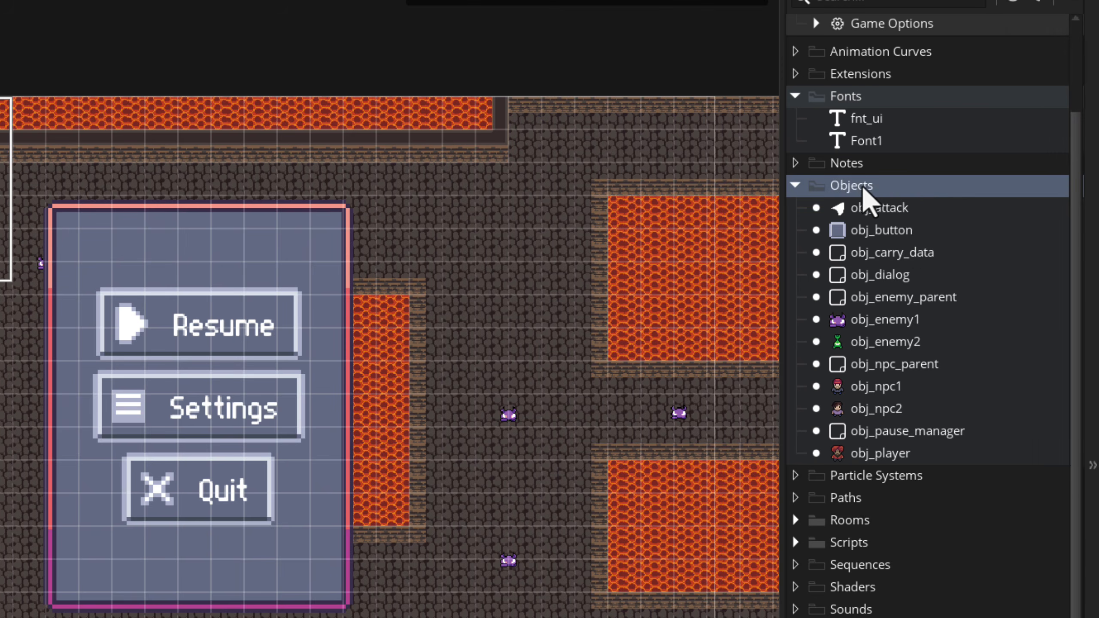
# Create a new object named obj_checkbox in the Objects group.
pyautogui.rightClick(868, 191)
pyautogui.click(783, 295)
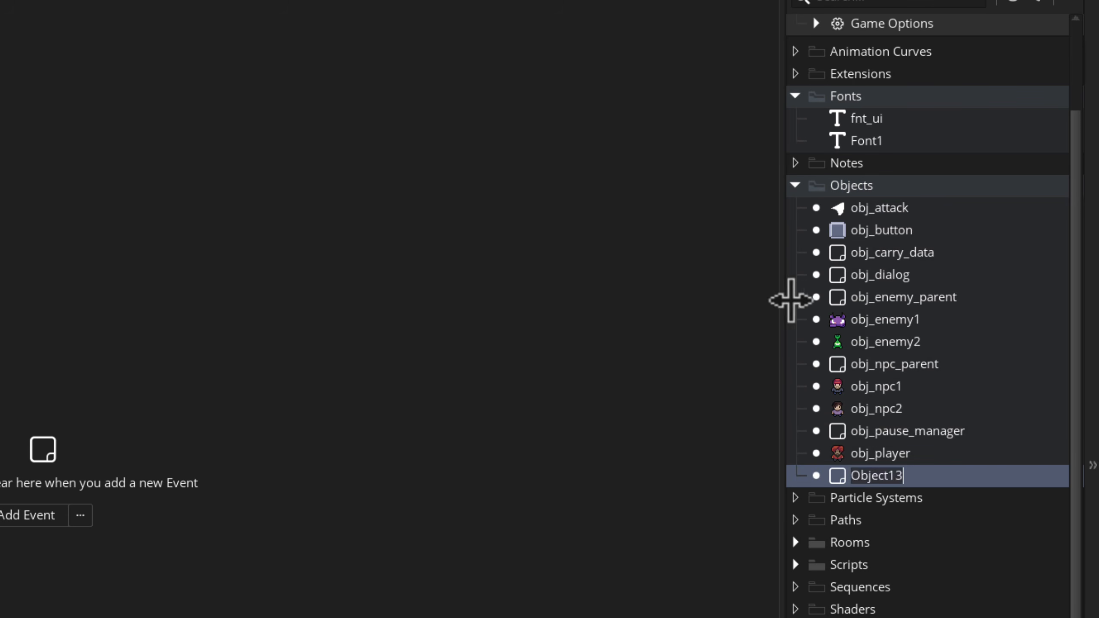
pyautogui.write('obj_checkbox')
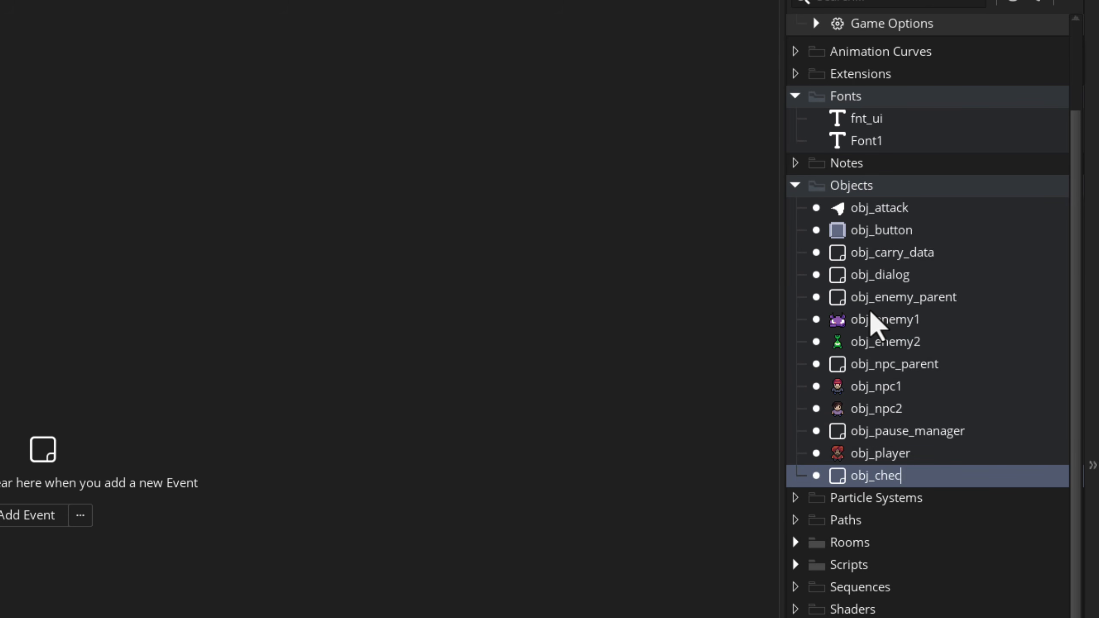
pyautogui.press('Return')
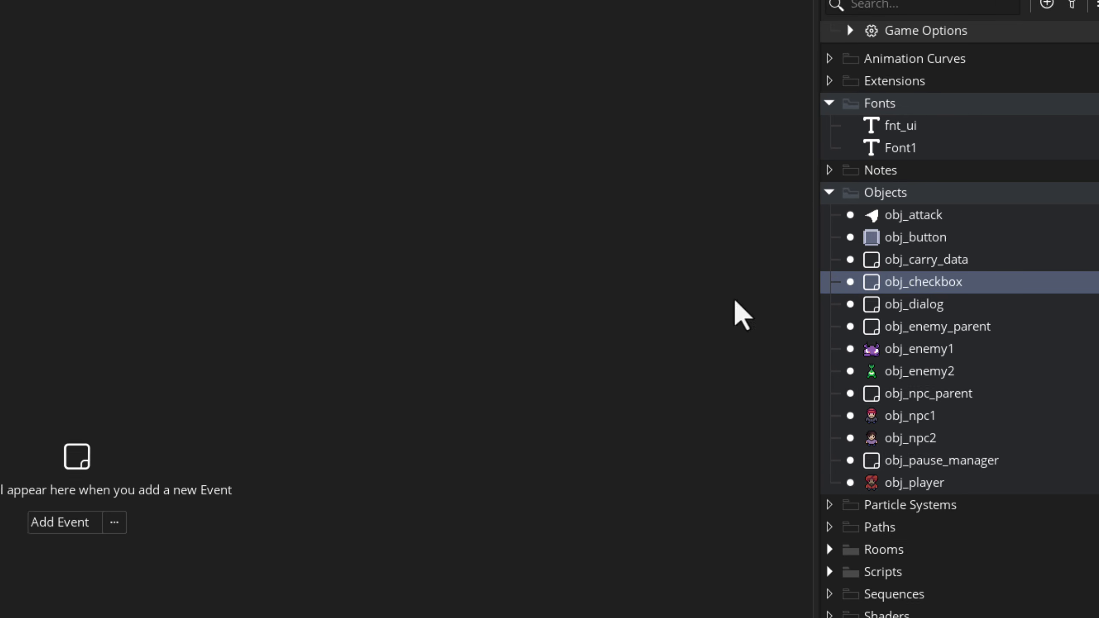
# Add a Create event to obj_checkbox containing enabled = false;.
pyautogui.click(638, 55)
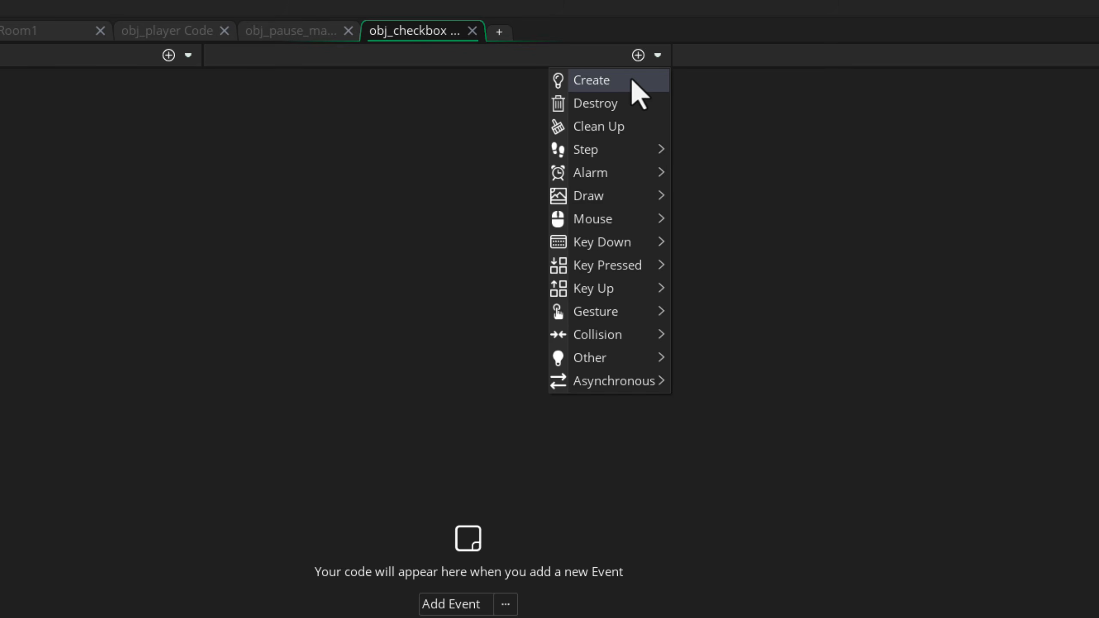
pyautogui.click(632, 80)
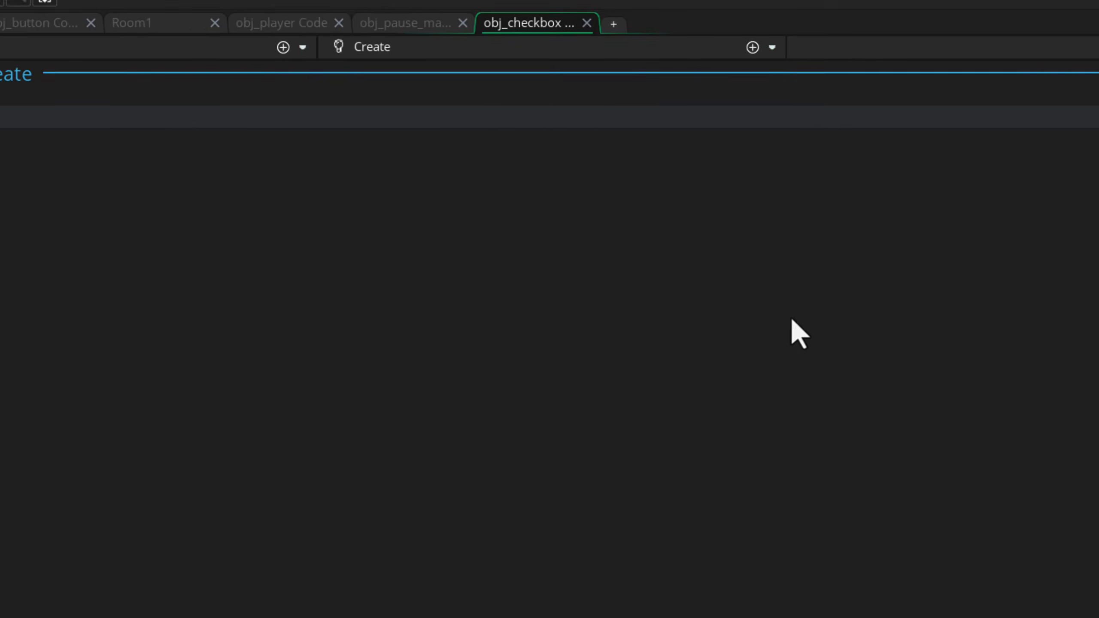
pyautogui.write('enabled = false;')
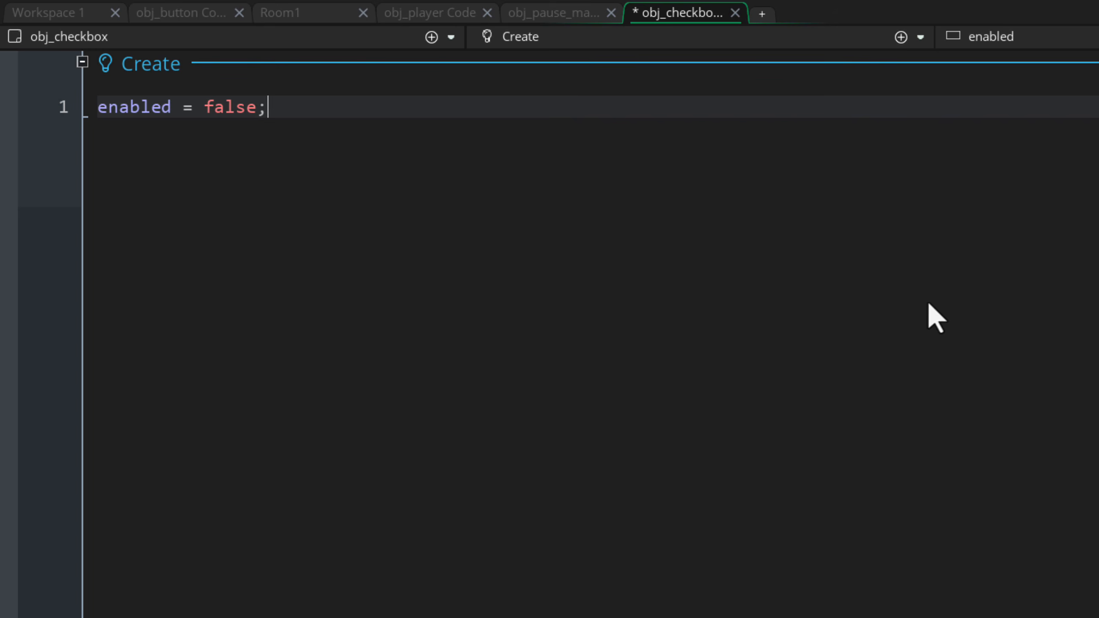
# Add a Left Released mouse event to obj_checkbox that flips the state with enabled = !enabled;.
pyautogui.click(900, 37)
pyautogui.moveTo(891, 200)
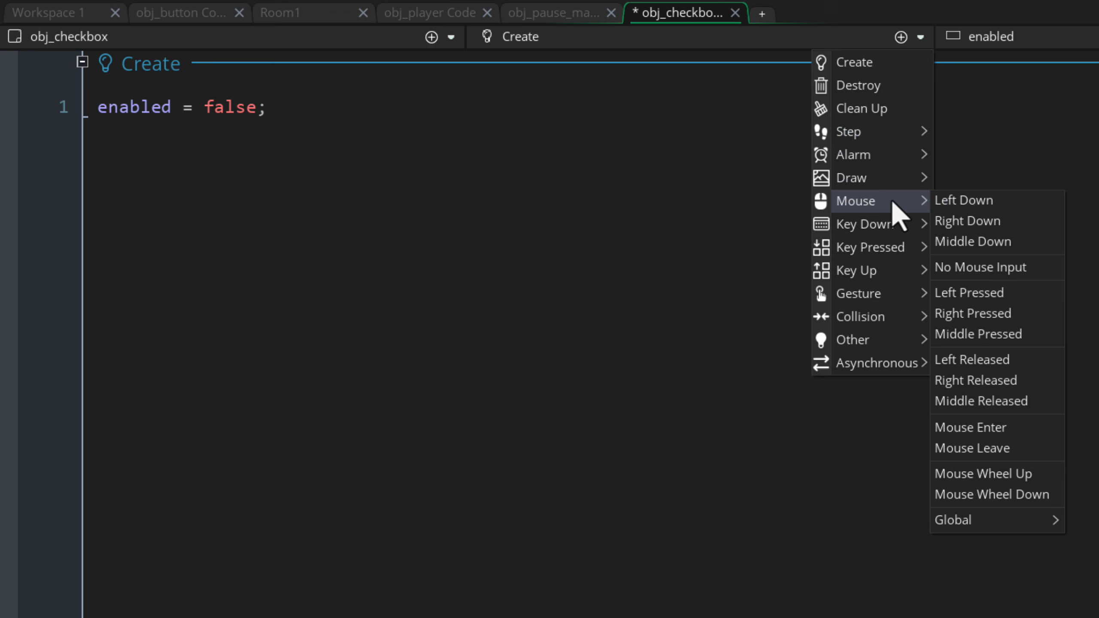
pyautogui.click(961, 360)
pyautogui.write('e')
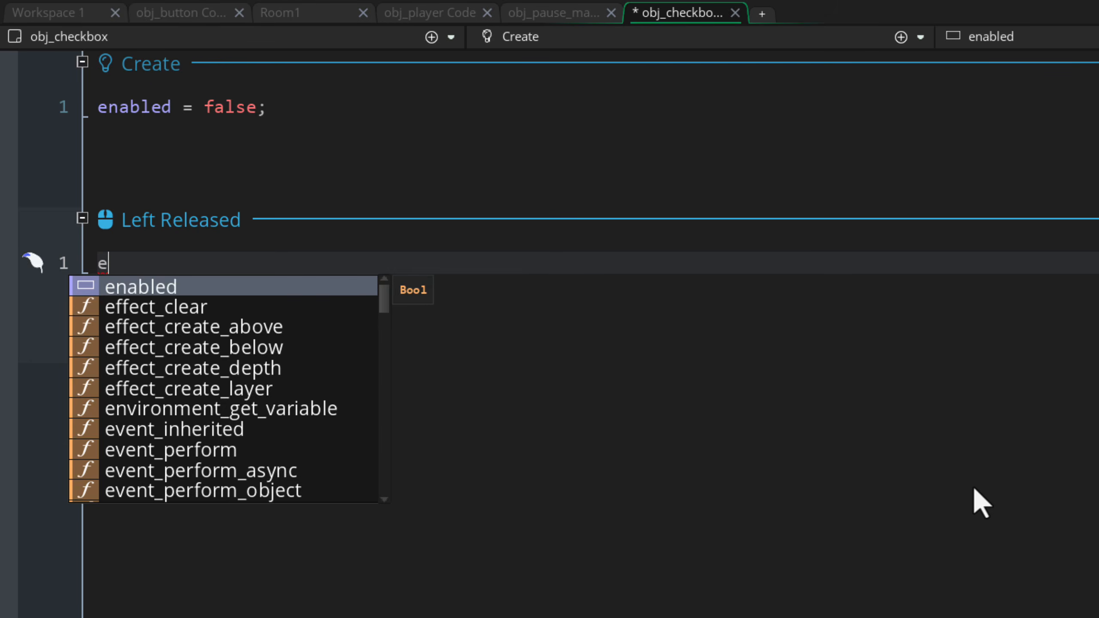
pyautogui.write('nabled = !enabled;')
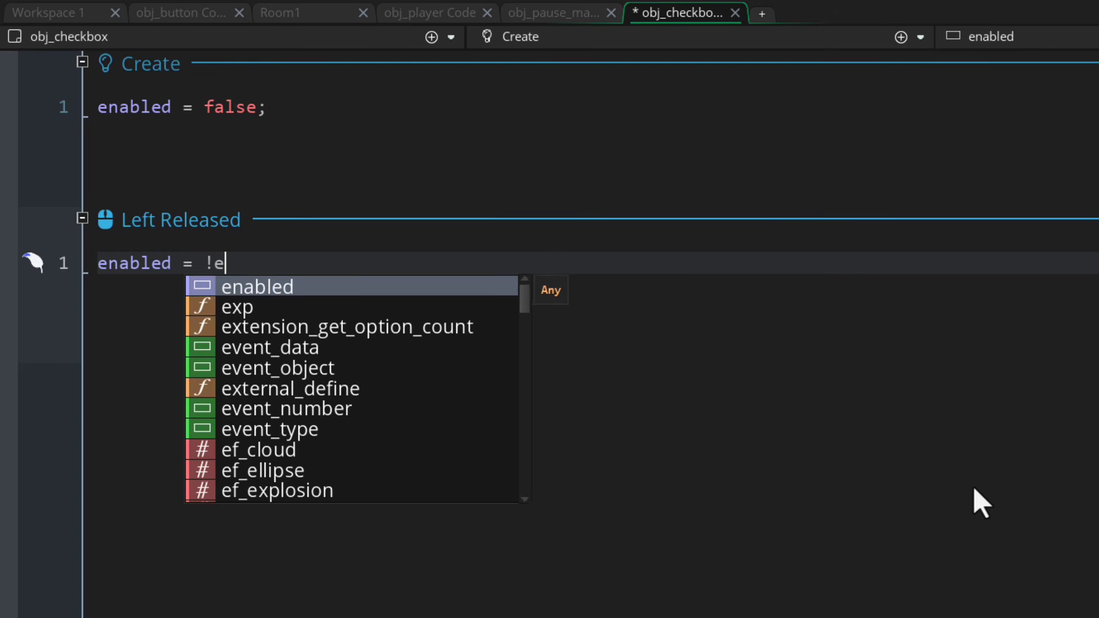
# Add the line image_alpha = 0.4 + enabled * 0.6; to the Left Released event, separated by an empty line.
pyautogui.press('Return')
pyautogui.press('Return')
pyautogui.write('i')
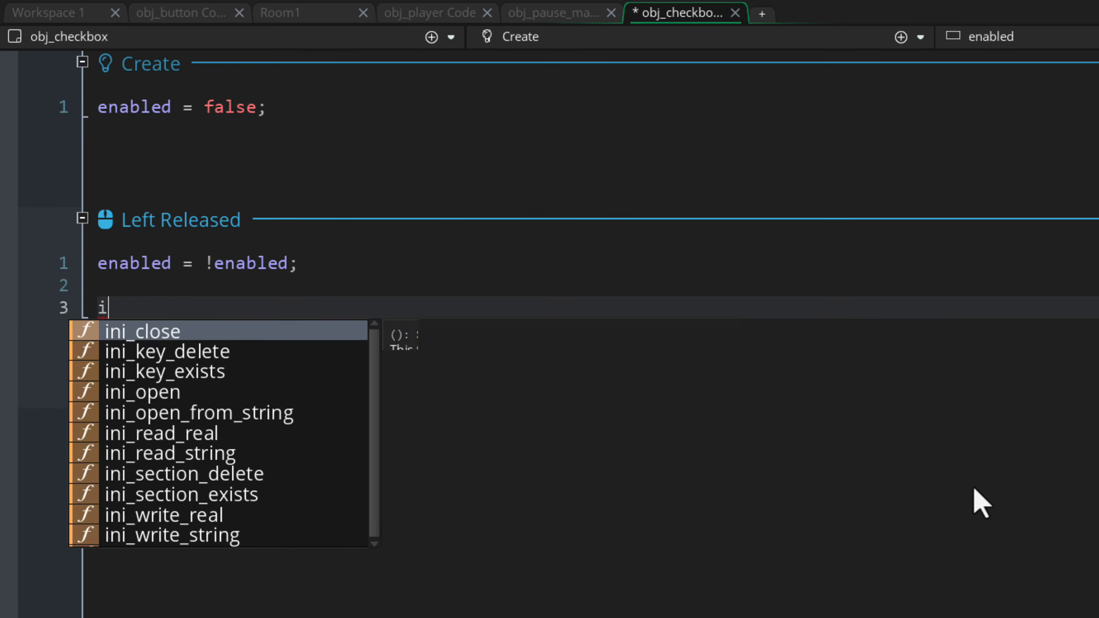
pyautogui.write('mage_alpha = 0')
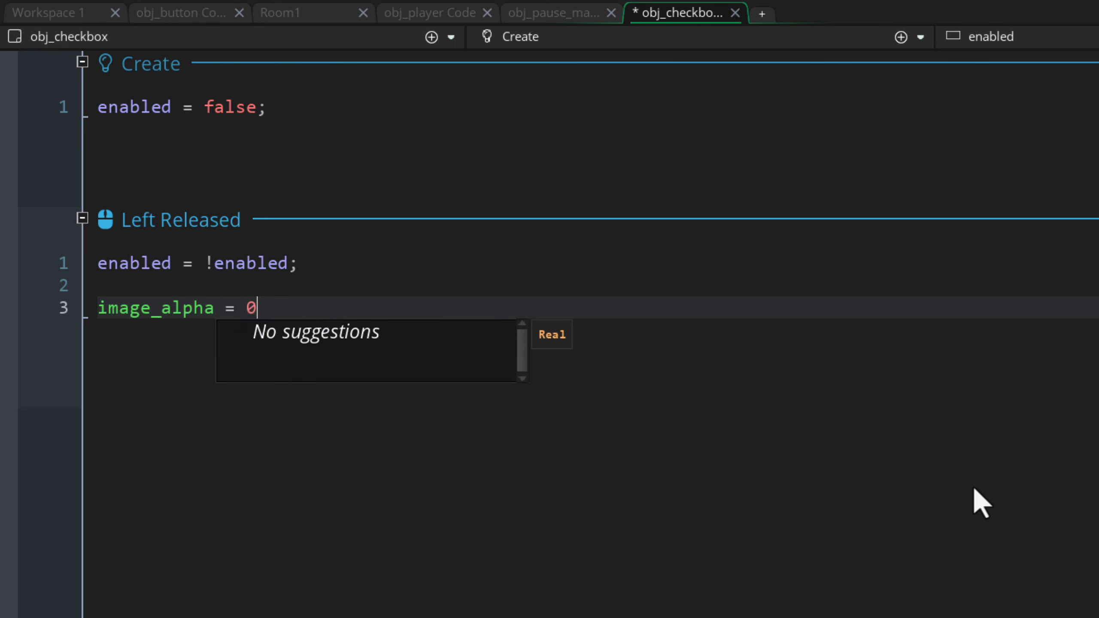
pyautogui.write('.4 + enabled * 0.6;')
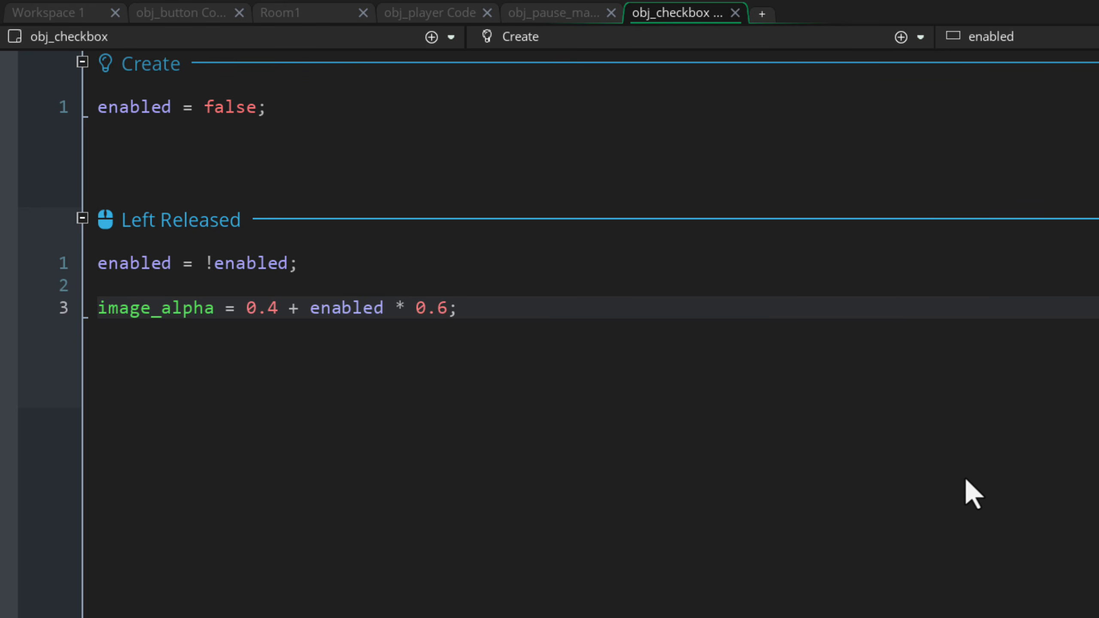
# Hide PauseLayer in Room1 and add a new UI layer named SettingsLayer.
pyautogui.click(290, 13)
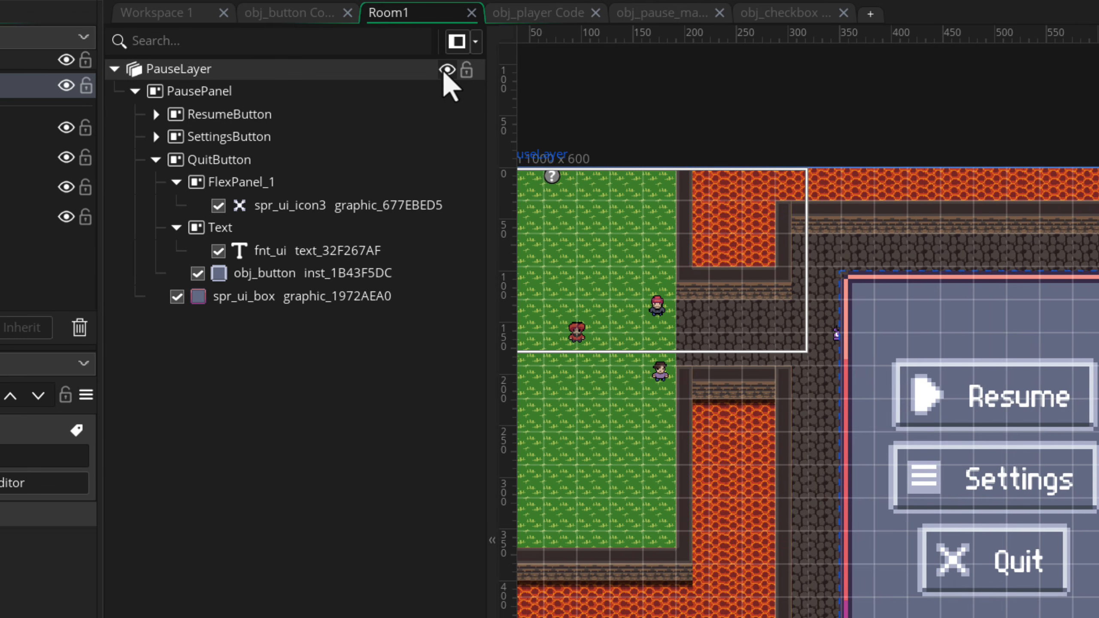
pyautogui.click(446, 69)
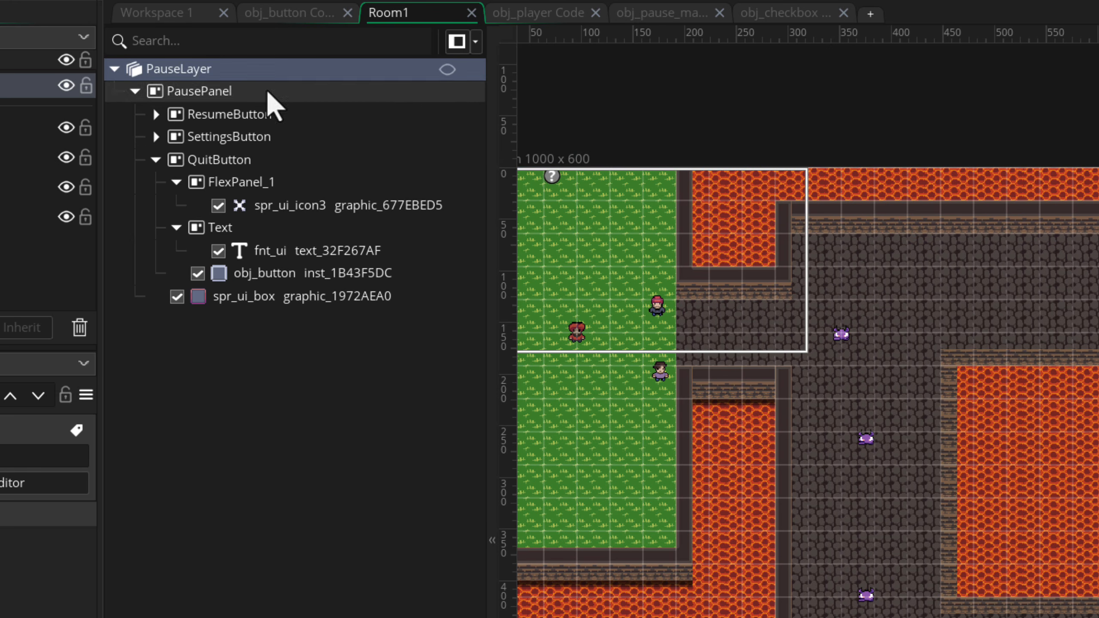
pyautogui.rightClick(244, 419)
pyautogui.click(274, 433)
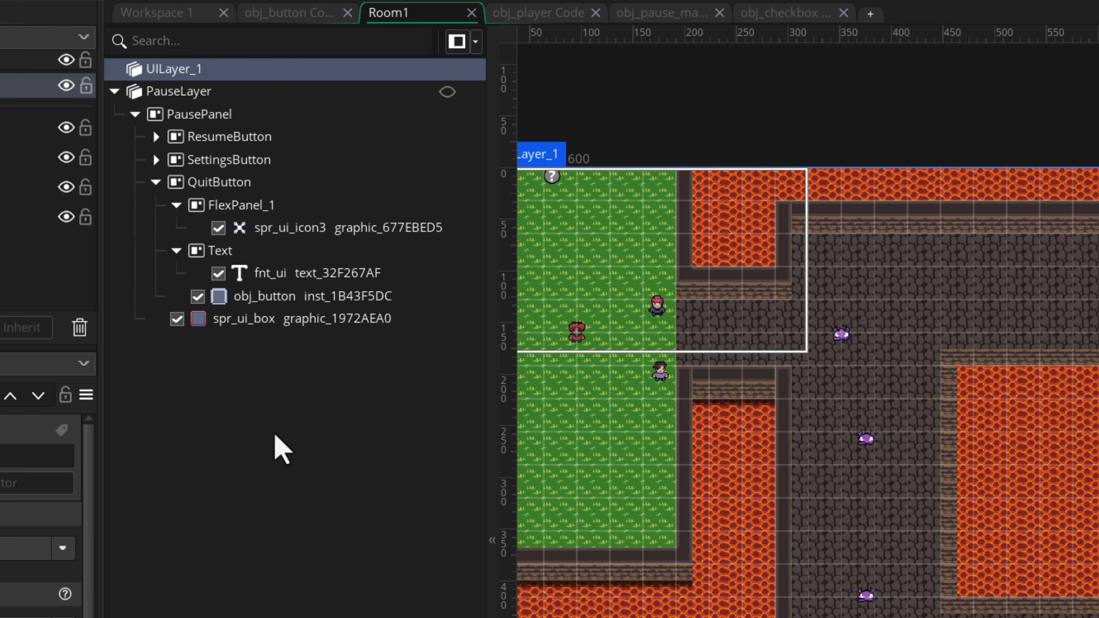
pyautogui.rightClick(180, 69)
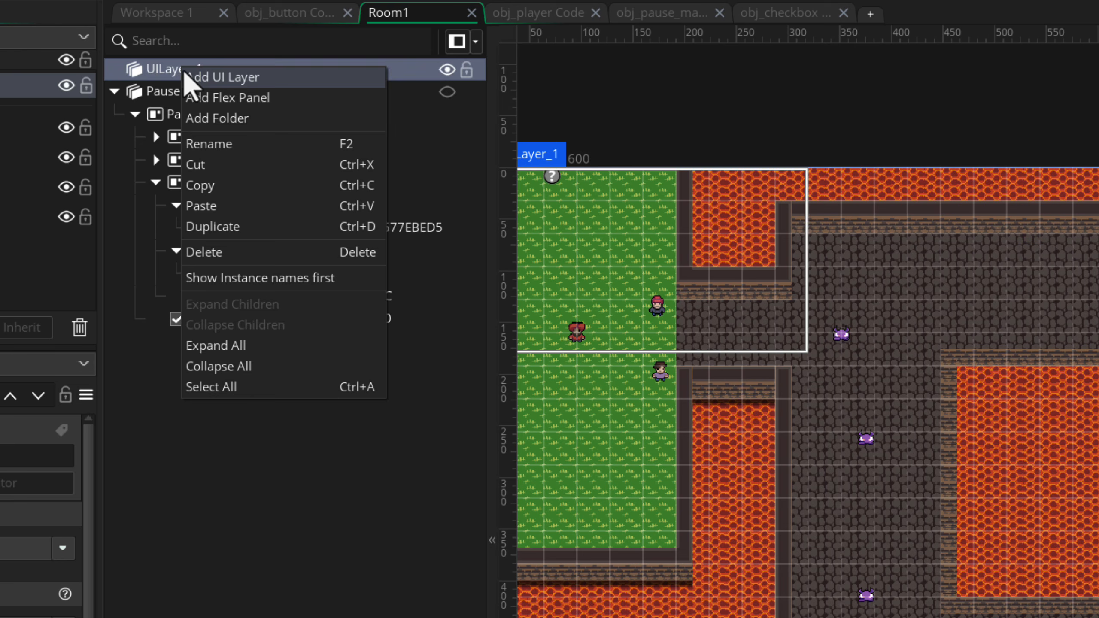
pyautogui.click(208, 144)
pyautogui.write('SettingsL')
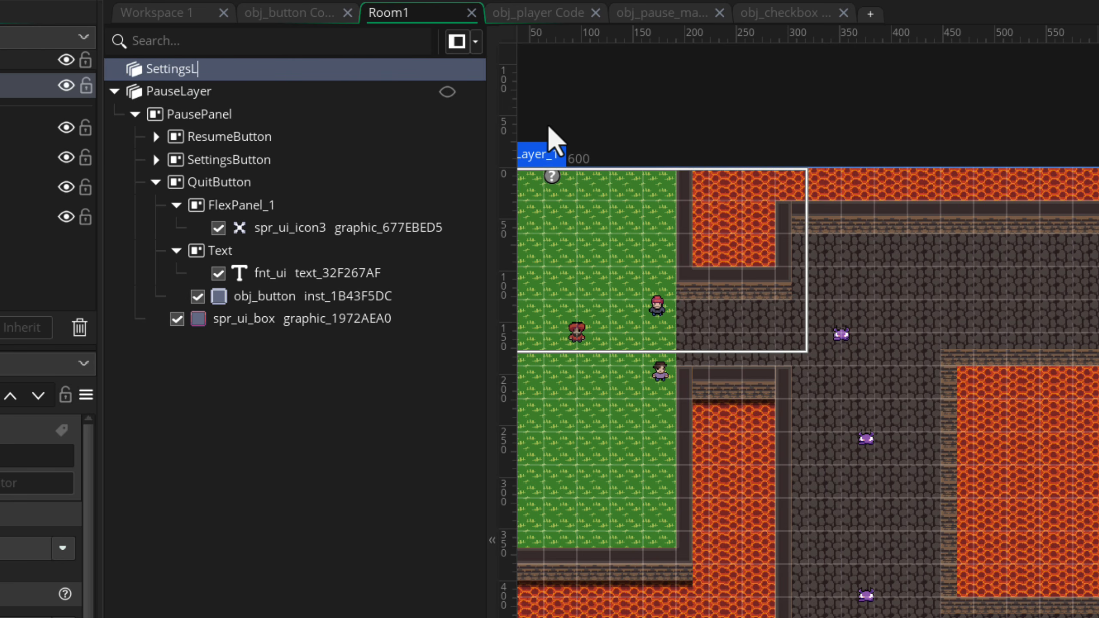
pyautogui.write('ayer')
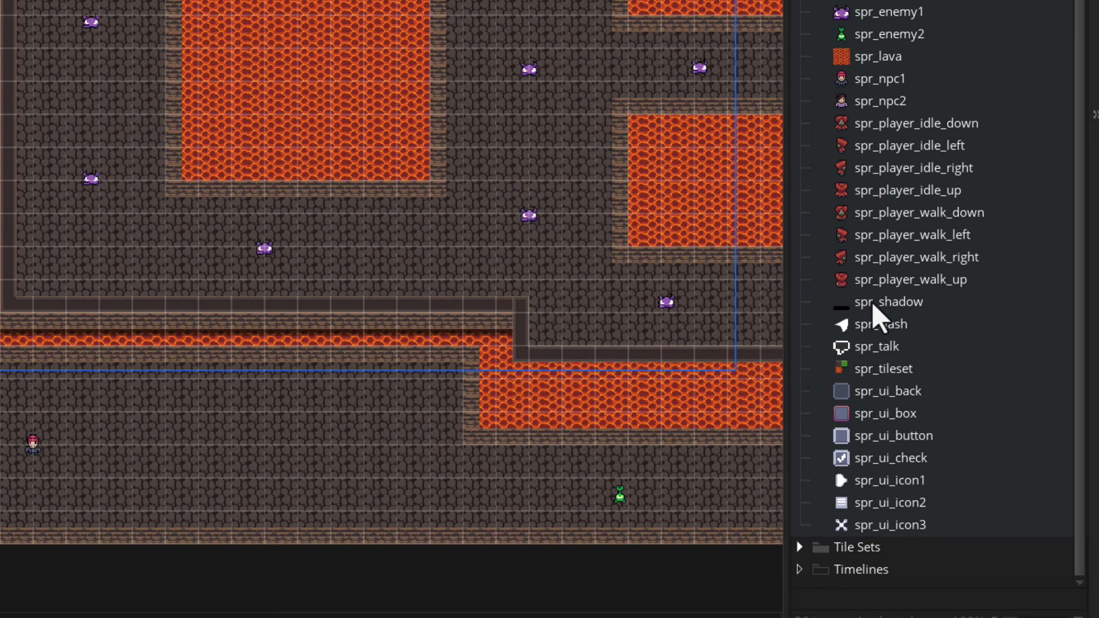
# Add the spr_ui_back sprite to SettingsLayer and set its container stretch to Both.
pyautogui.moveTo(882, 394); pyautogui.dragTo(326, 91)
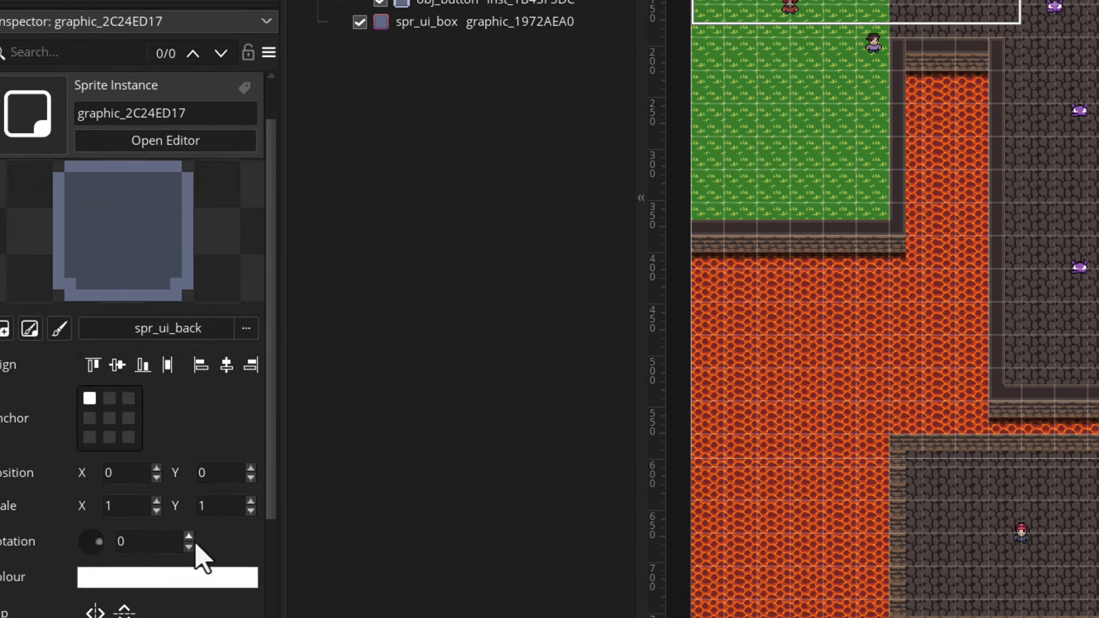
pyautogui.scroll(-3, 225, 498)
pyautogui.click(242, 495)
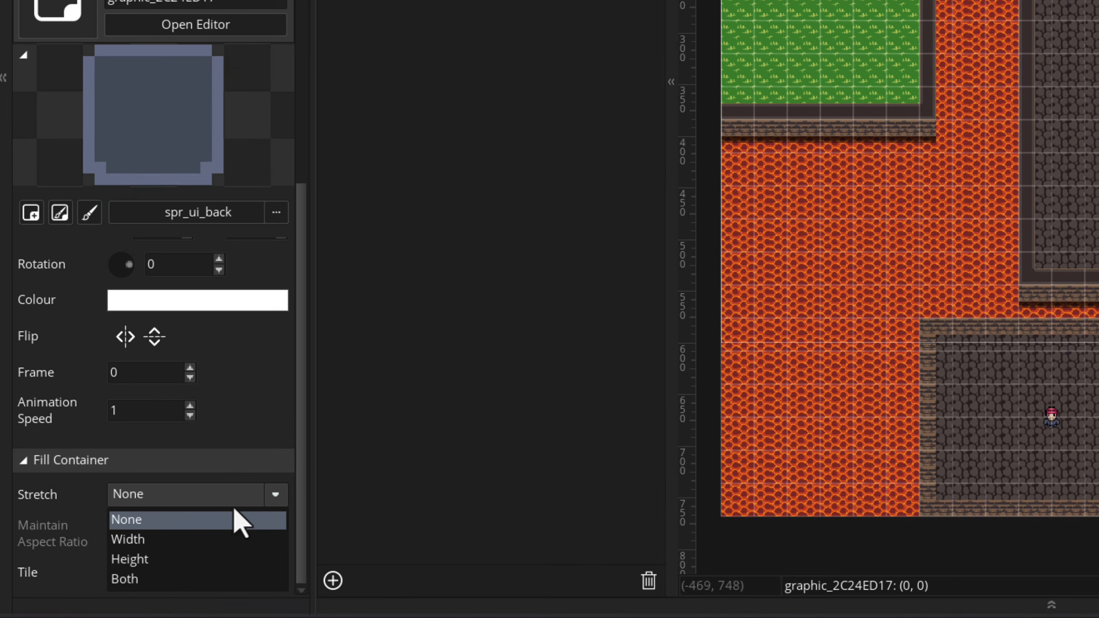
pyautogui.click(214, 579)
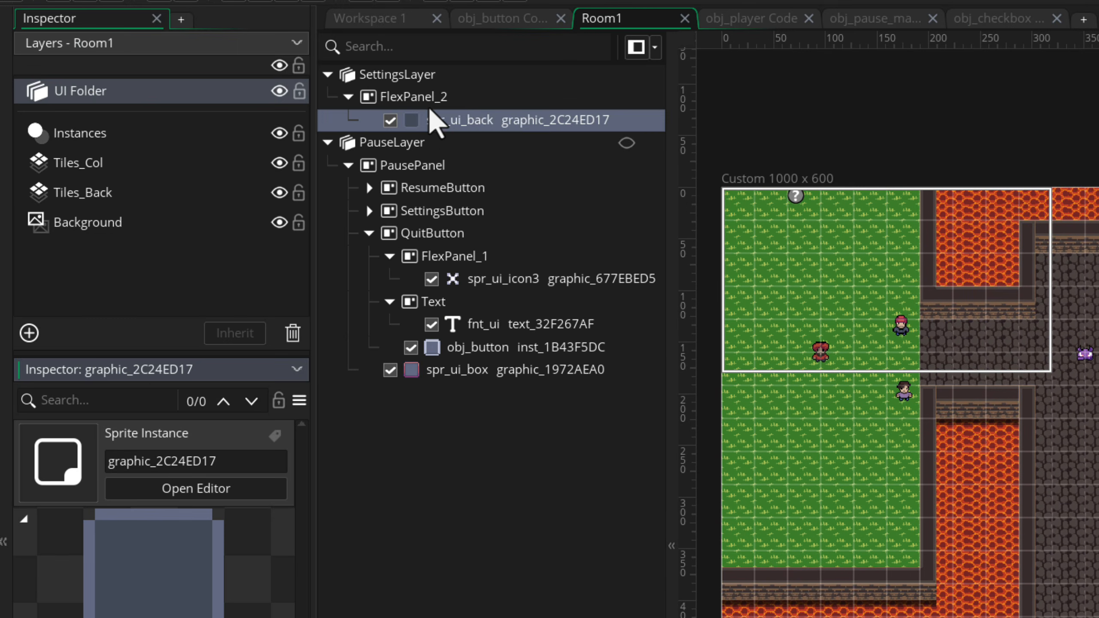
# Rename the flex panel in SettingsLayer to Panel and set its width and height to 100 percent.
pyautogui.click(425, 97)
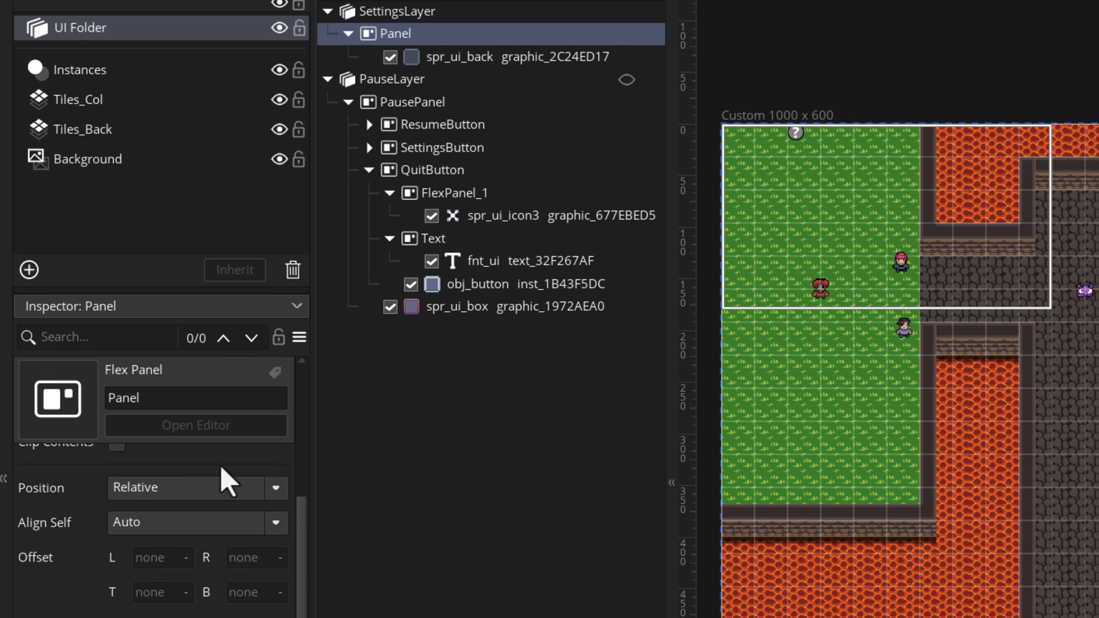
pyautogui.scroll(5, 208, 563)
pyautogui.click(186, 377)
pyautogui.click(157, 422)
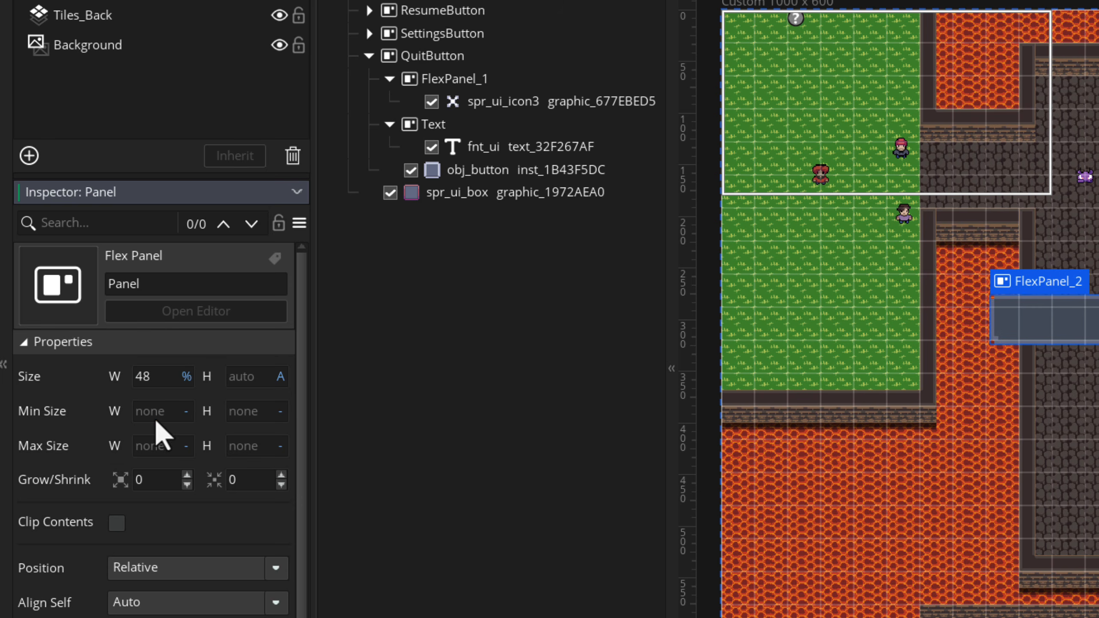
pyautogui.click(280, 375)
pyautogui.click(231, 419)
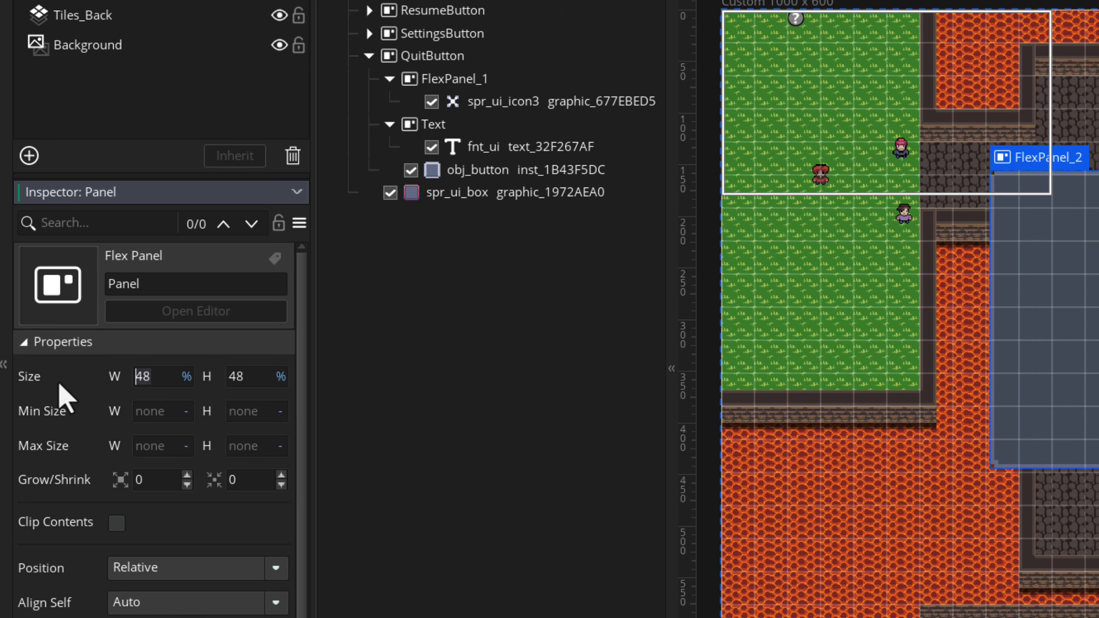
pyautogui.write('100')
pyautogui.click(251, 376)
pyautogui.click(170, 374)
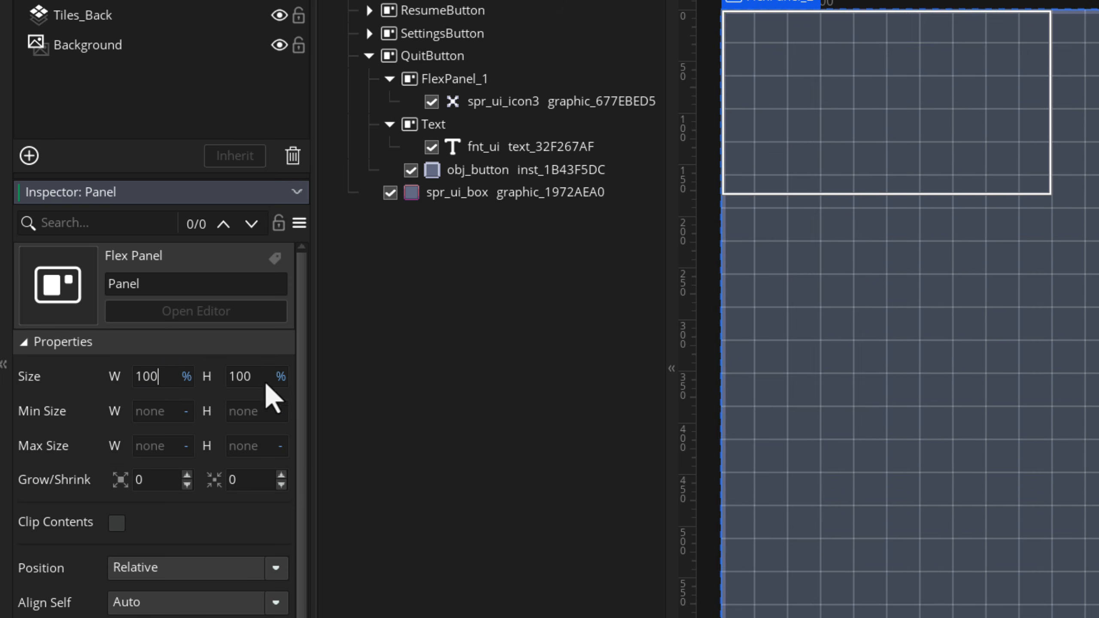
# Run the game to check how the settings panel fills the window, and close it again.
pyautogui.press('F5')
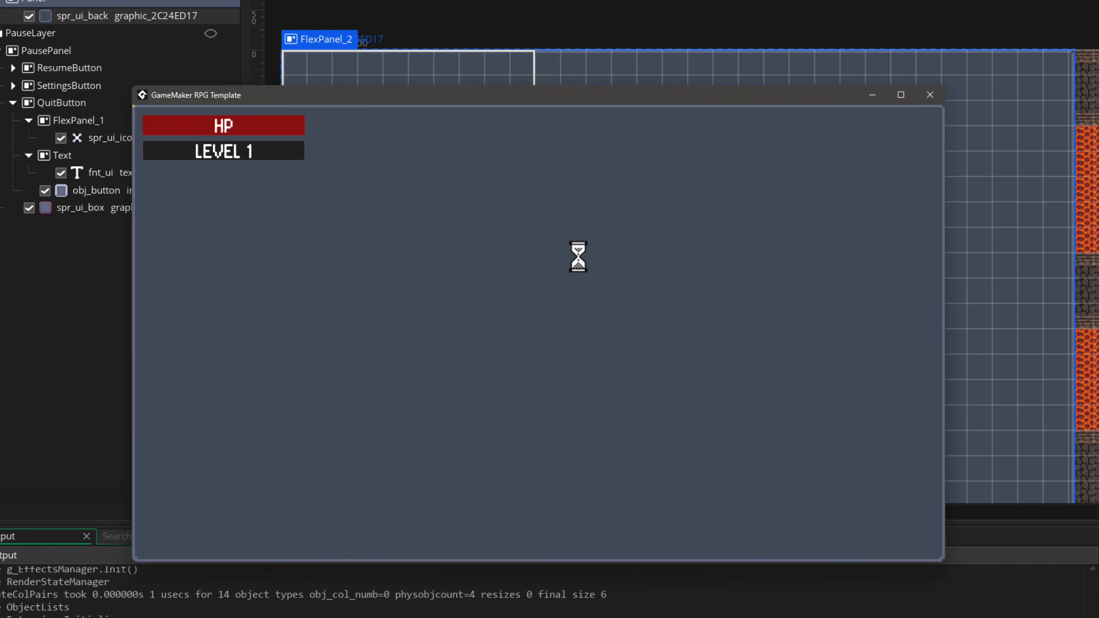
pyautogui.click(925, 102)
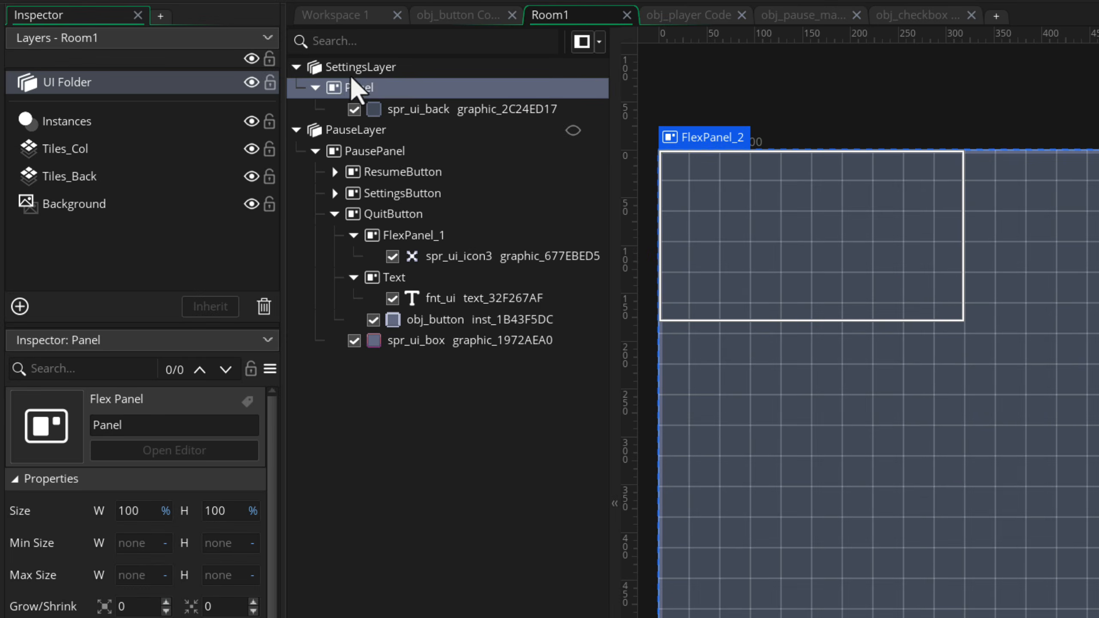
# Set SettingsLayer's padding to 32 px on all linked sides and check it in a test run of the game.
pyautogui.click(351, 67)
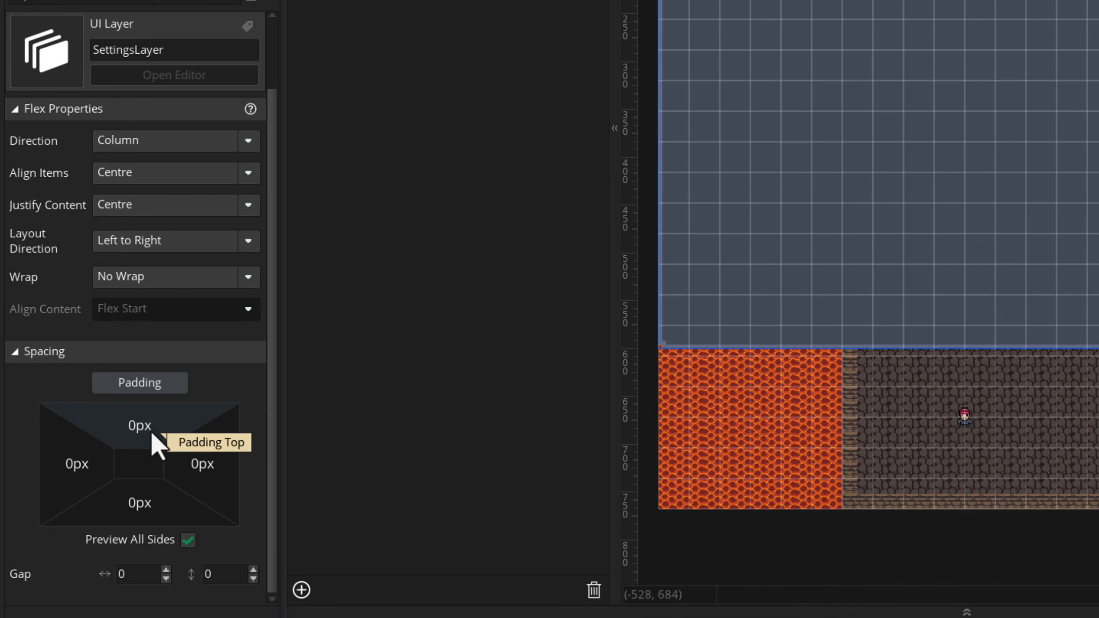
pyautogui.click(153, 432)
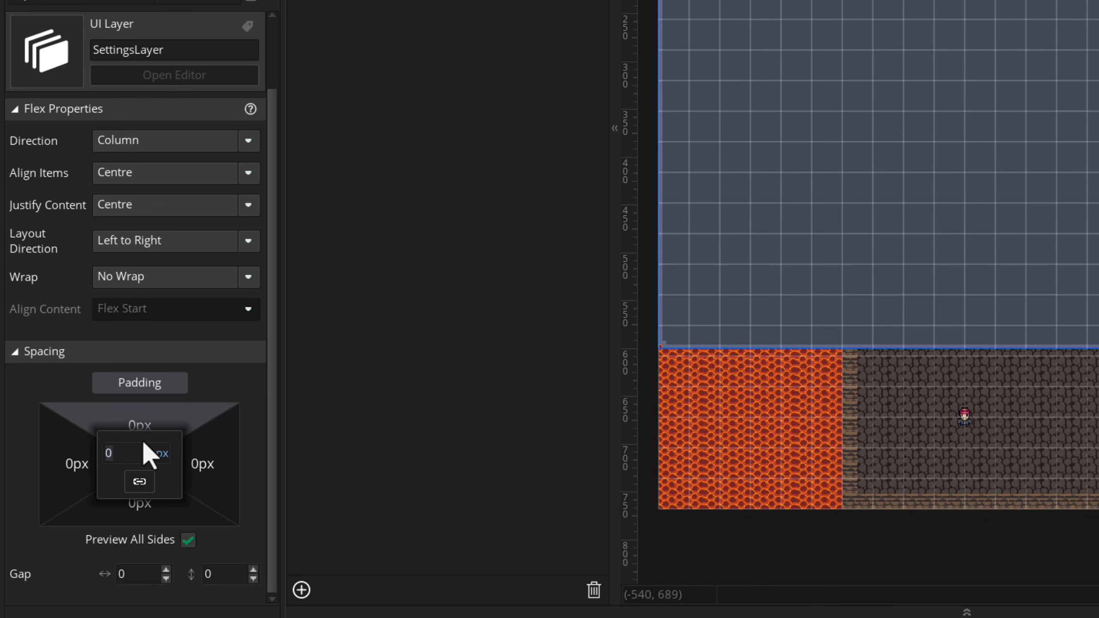
pyautogui.click(140, 481)
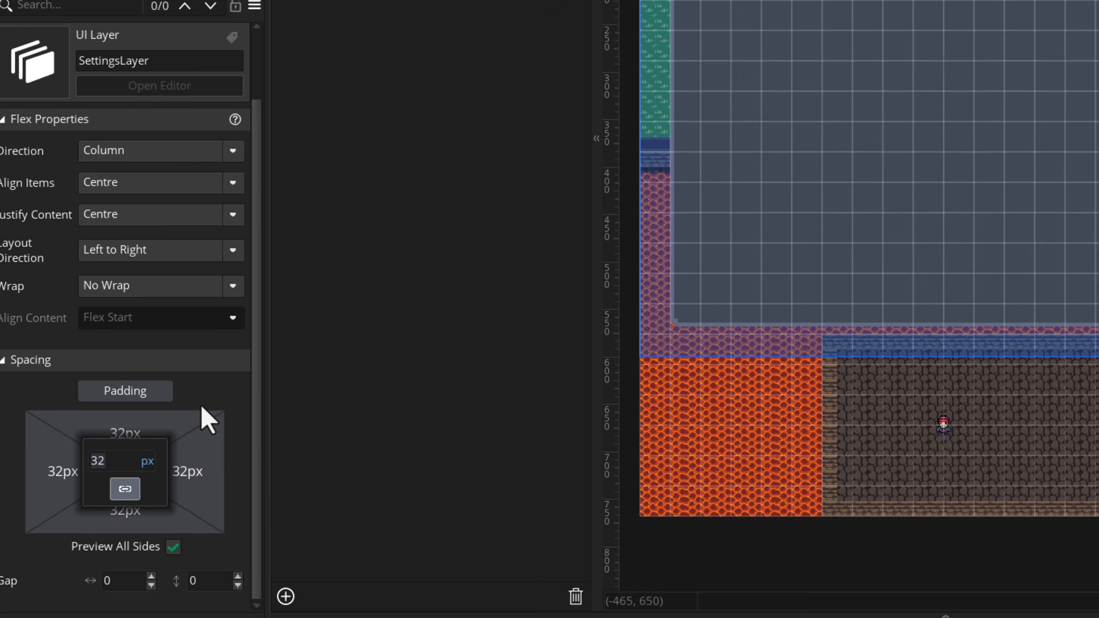
pyautogui.press('F5')
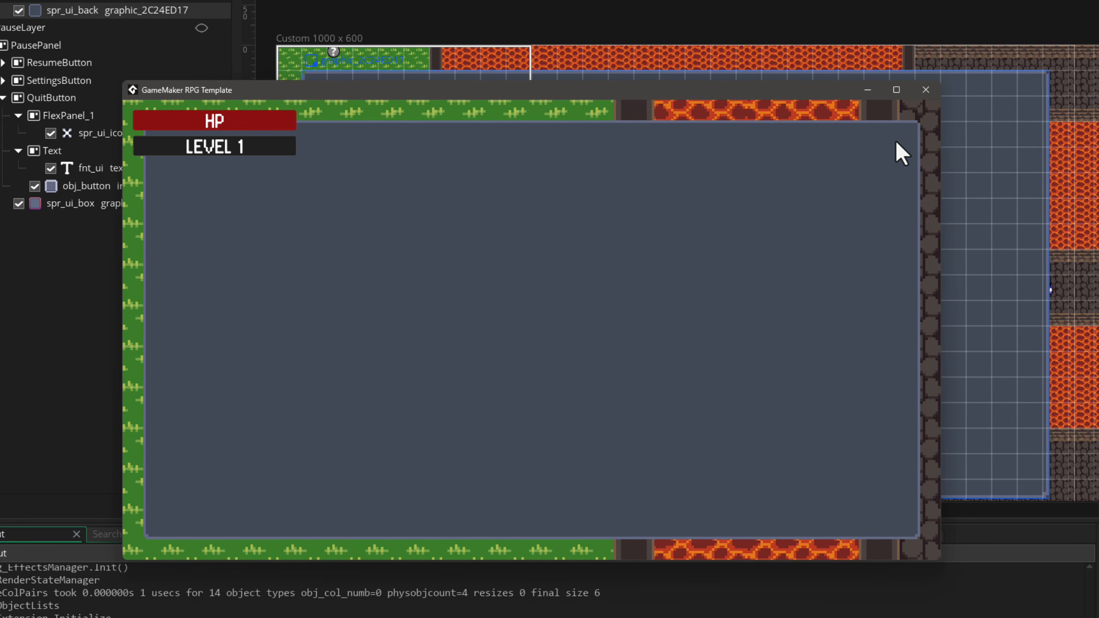
pyautogui.click(925, 98)
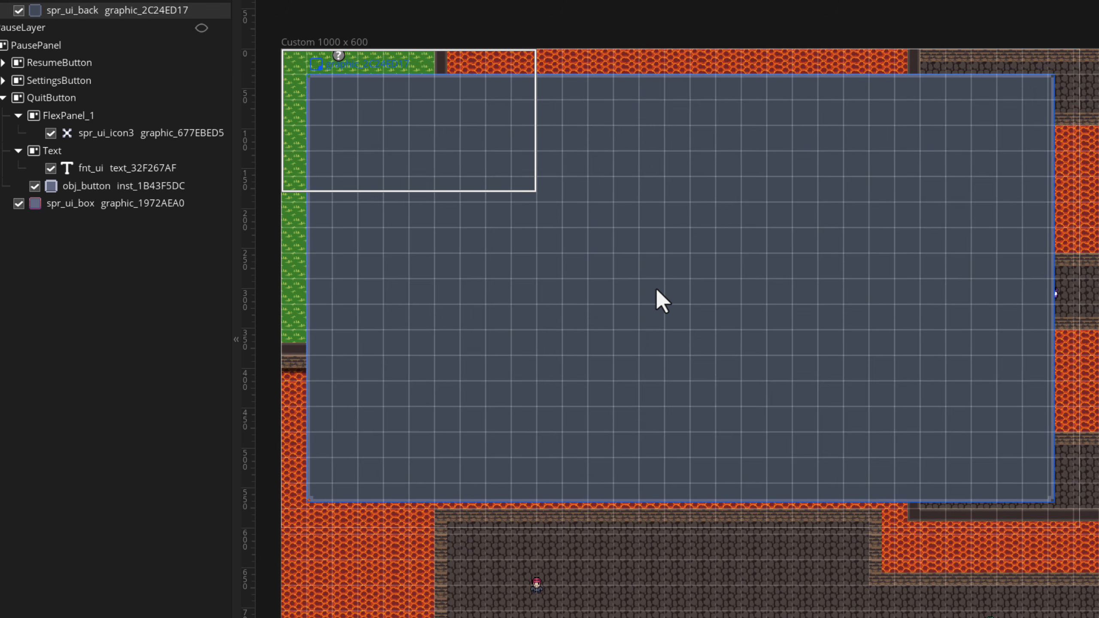
# Duplicate QuitButton and move the copy into SettingsLayer's Panel as BackButton.
pyautogui.click(650, 295)
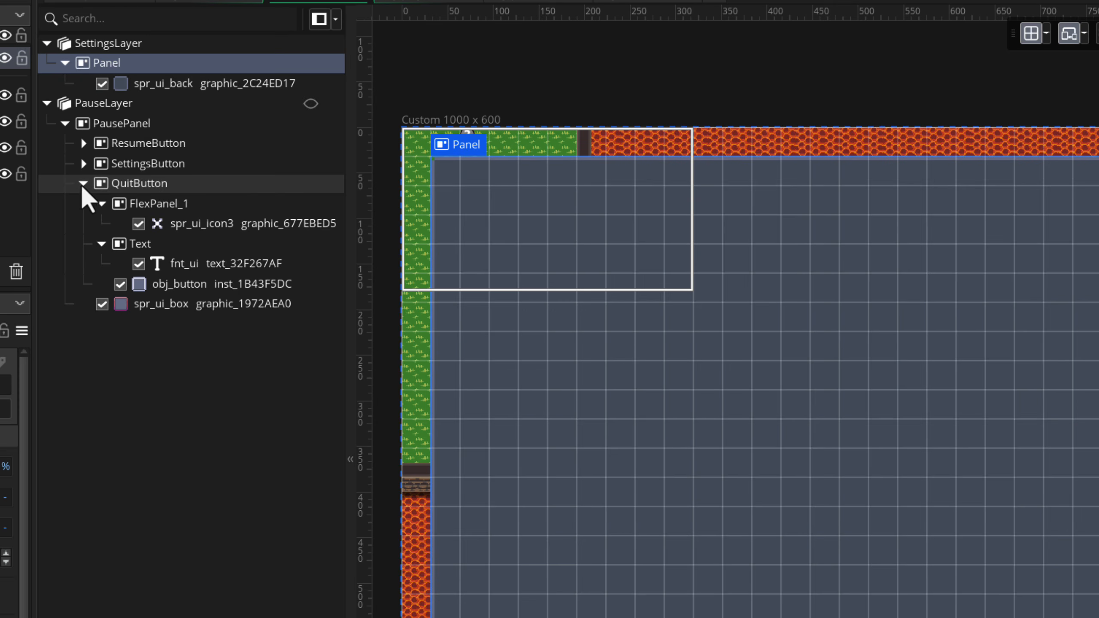
pyautogui.click(78, 177)
pyautogui.click(125, 178)
pyautogui.rightClick(131, 184)
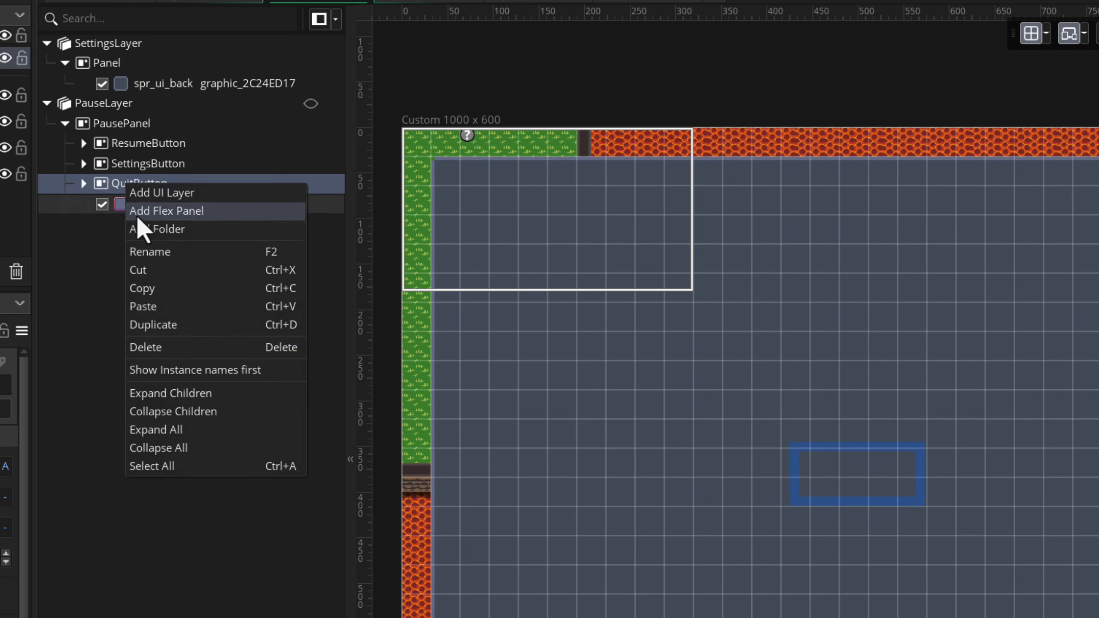
pyautogui.click(161, 322)
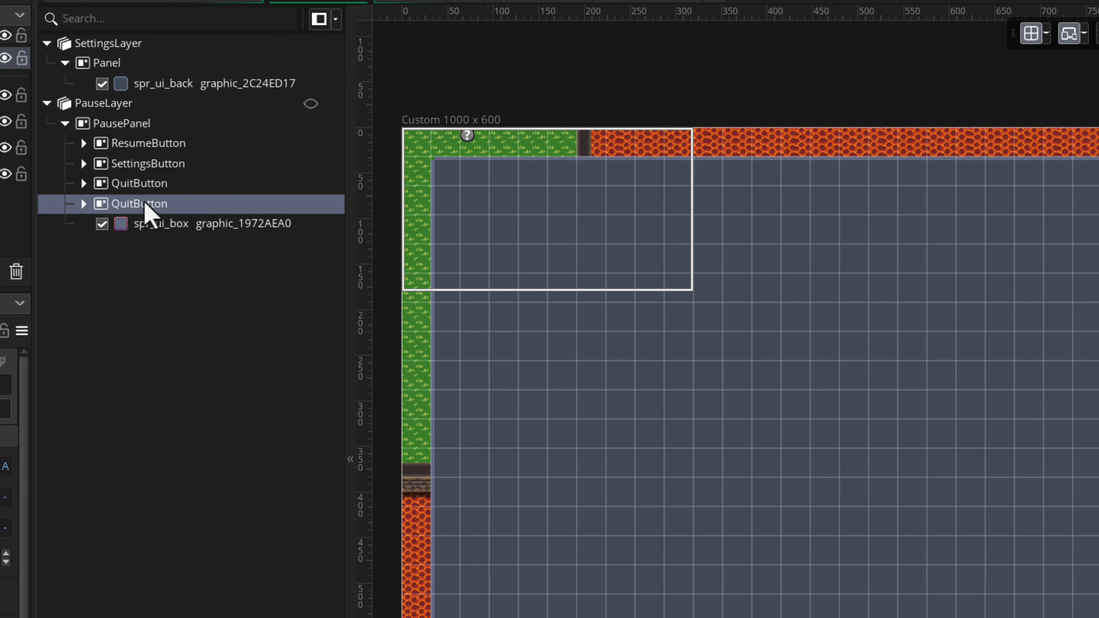
pyautogui.moveTo(144, 203); pyautogui.dragTo(136, 78)
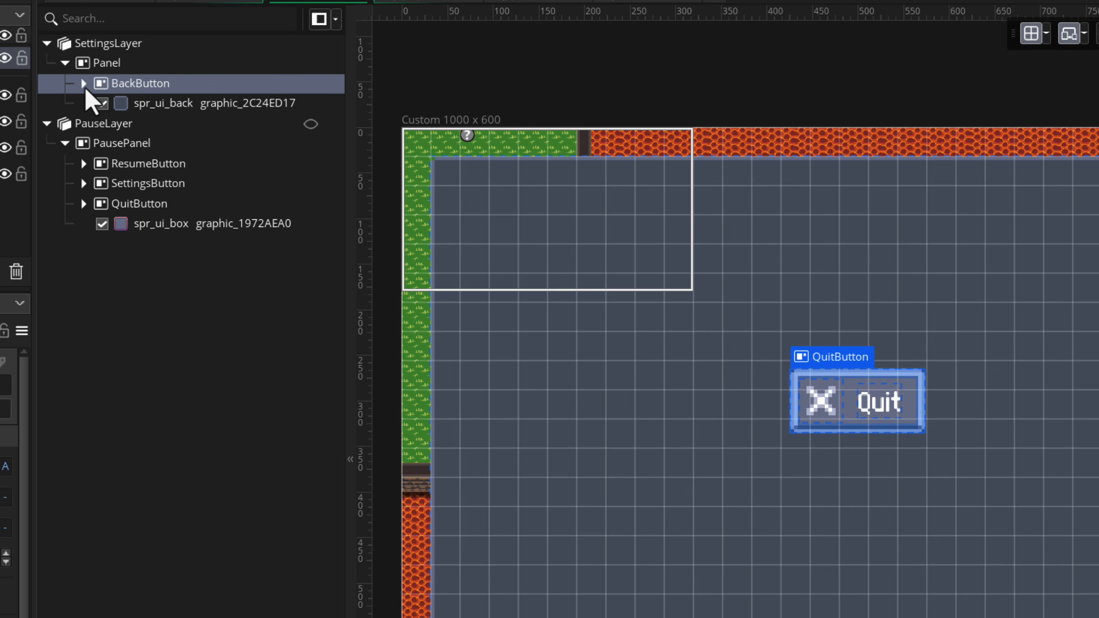
# Change the text item inside BackButton to read "Back".
pyautogui.click(84, 83)
pyautogui.click(173, 162)
pyautogui.click(111, 533)
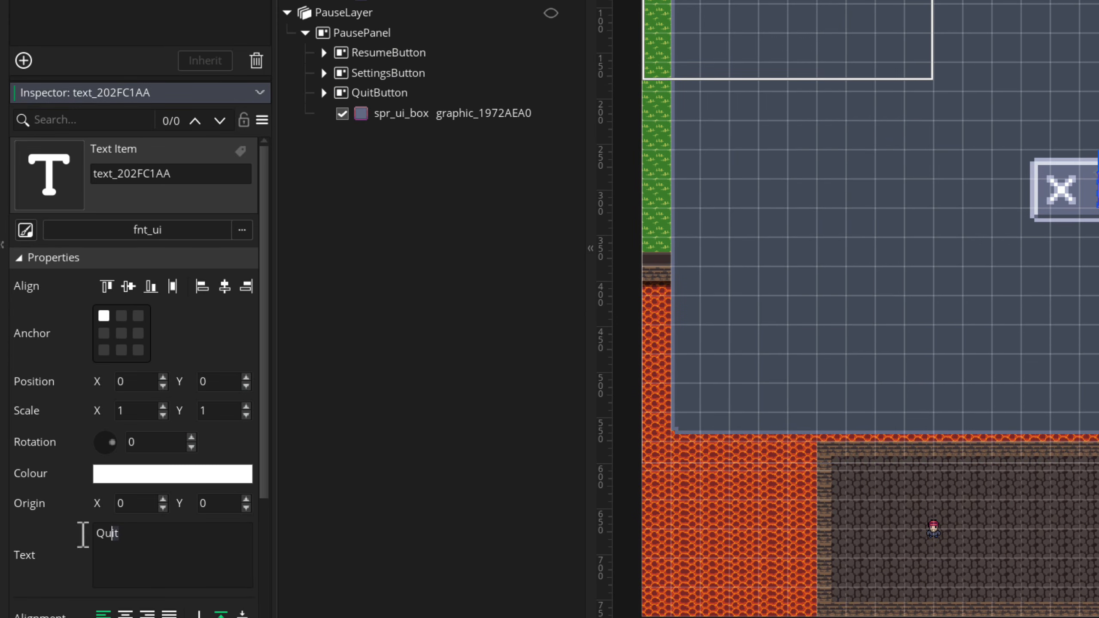
pyautogui.write('Back')
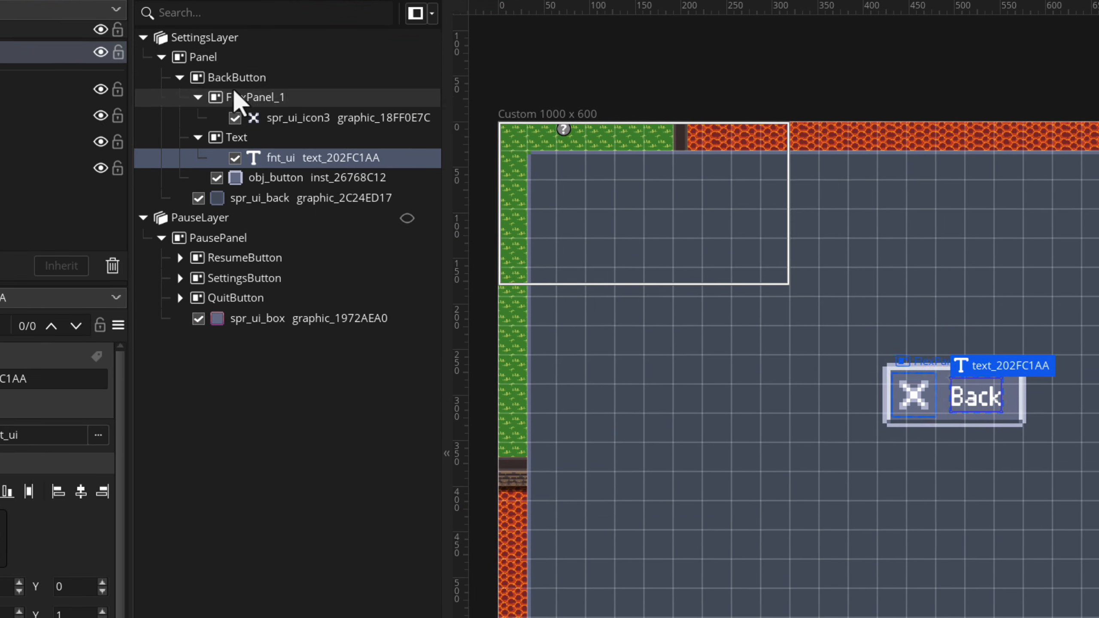
# Set both Align Items and Justify Content of SettingsLayer's Panel to Flex Start.
pyautogui.click(255, 61)
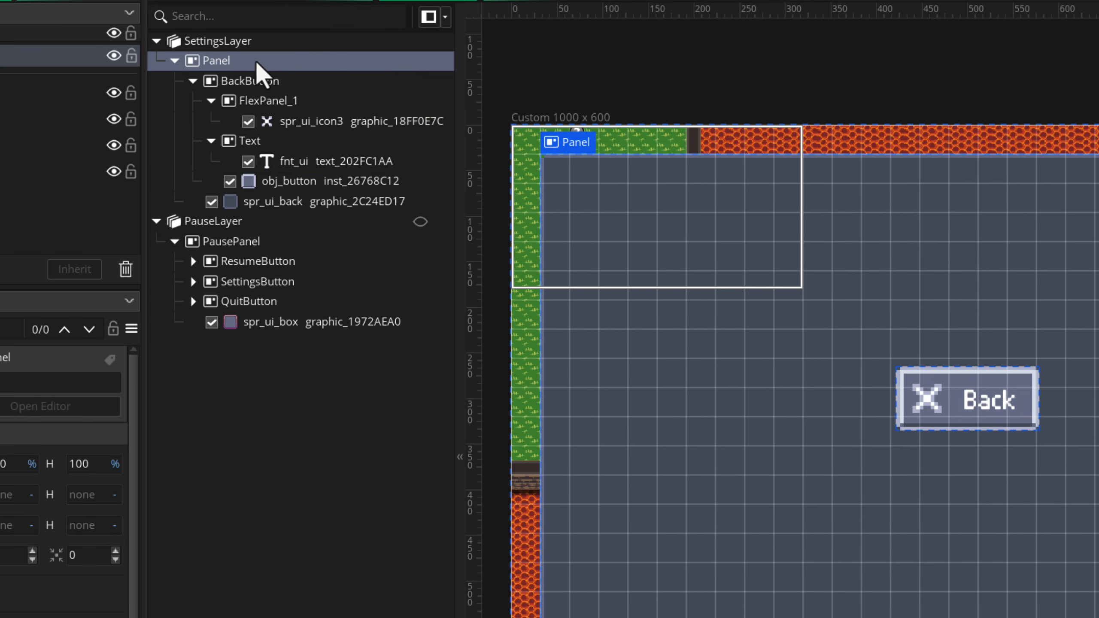
pyautogui.click(193, 82)
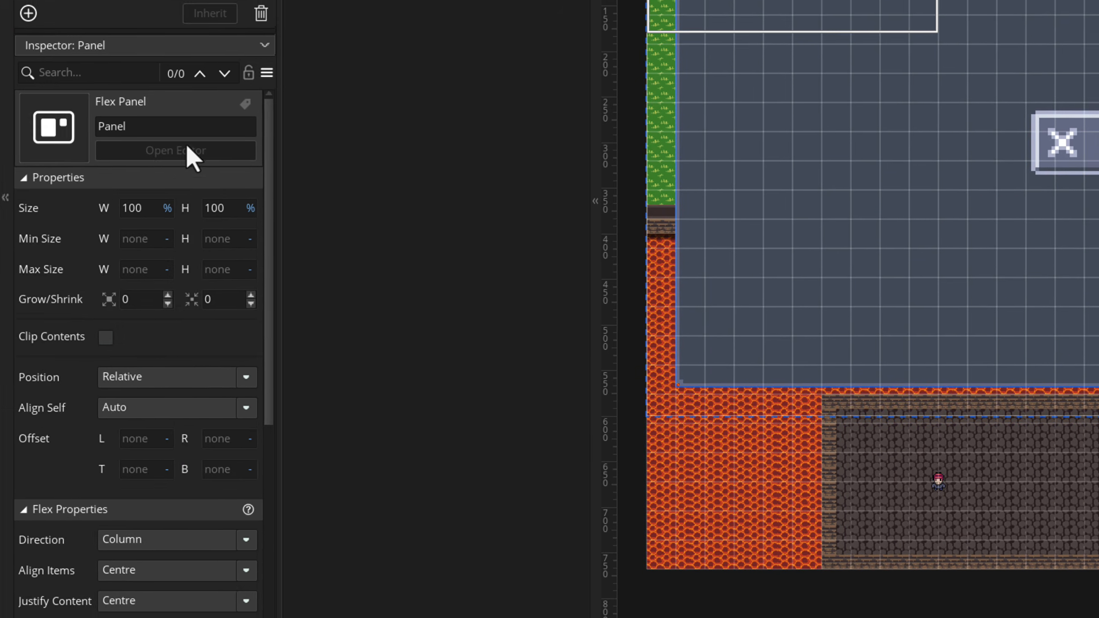
pyautogui.click(137, 332)
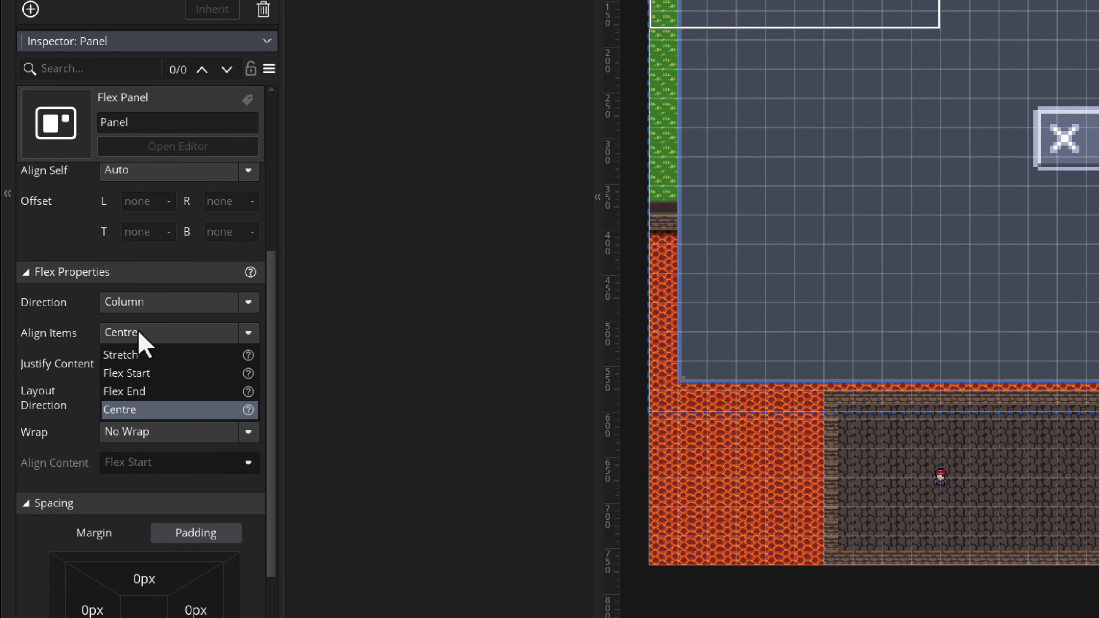
pyautogui.click(138, 372)
pyautogui.click(137, 370)
pyautogui.click(143, 385)
# Give the Panel linked padding of about 32 px on all sides and hide the room grid.
pyautogui.scroll(-3, 149, 433)
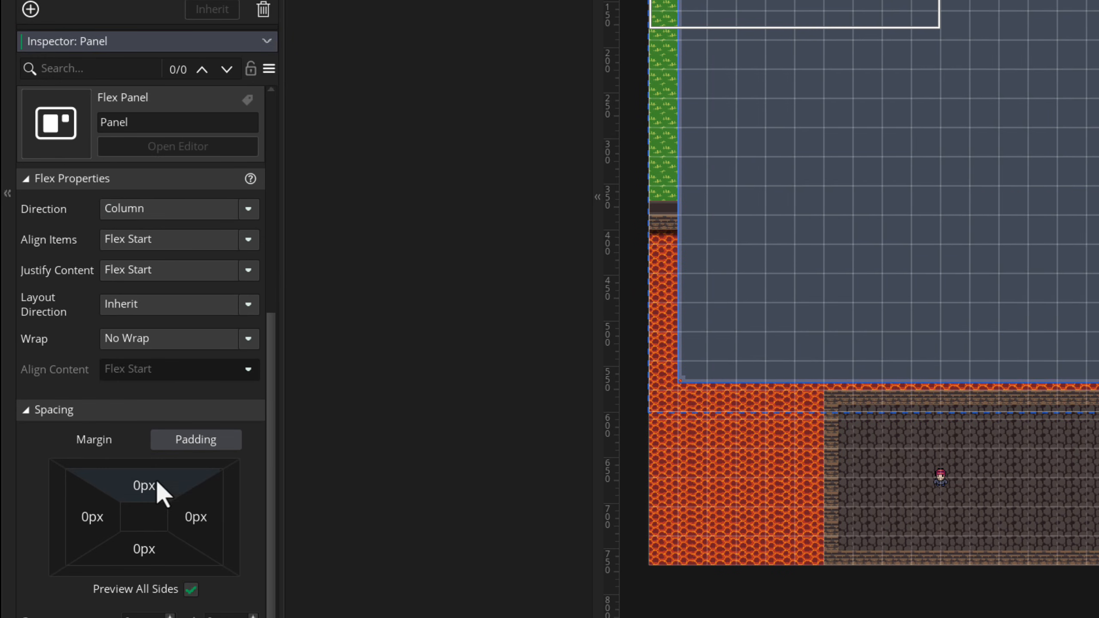
pyautogui.click(155, 482)
pyautogui.click(144, 534)
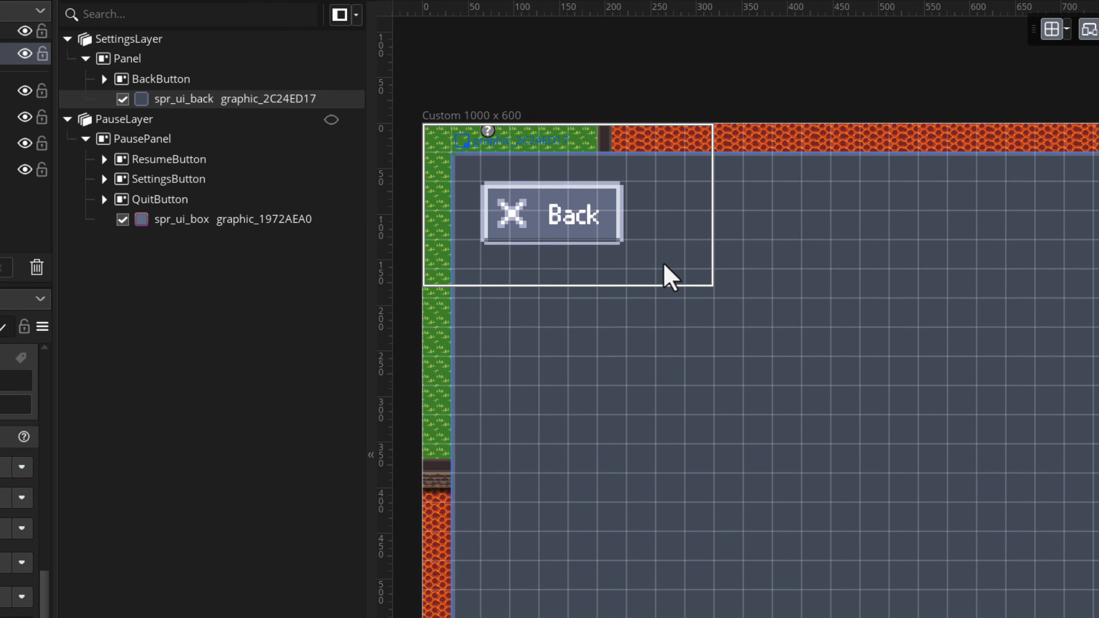
pyautogui.press('g')
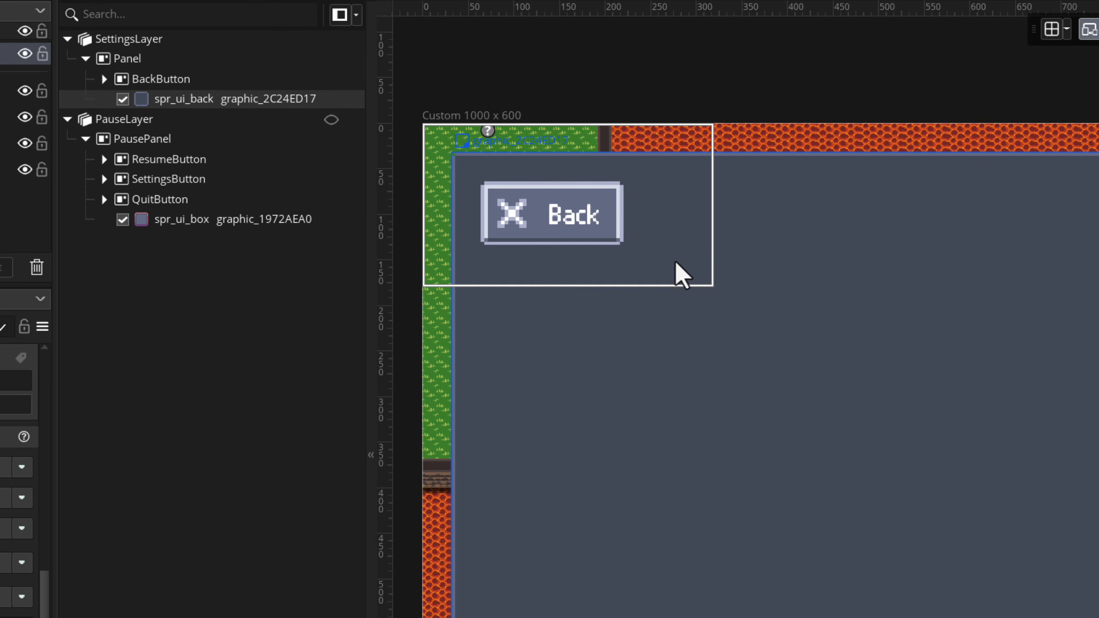
# Increase the button_id variable of BackButton's obj_button instance by one.
pyautogui.click(133, 85)
pyautogui.click(104, 79)
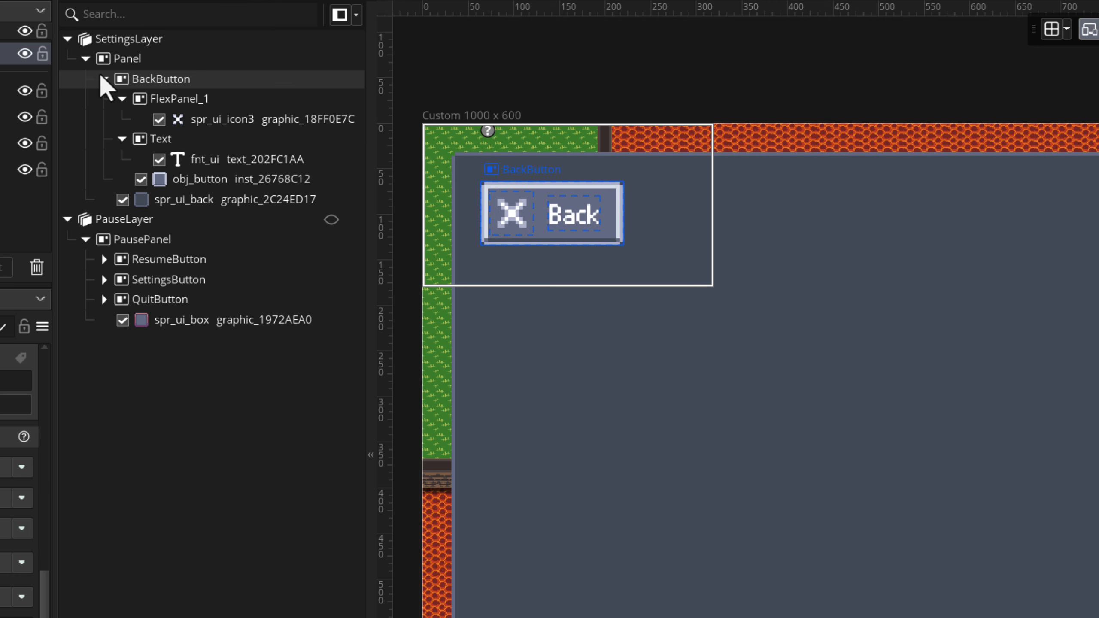
pyautogui.click(190, 179)
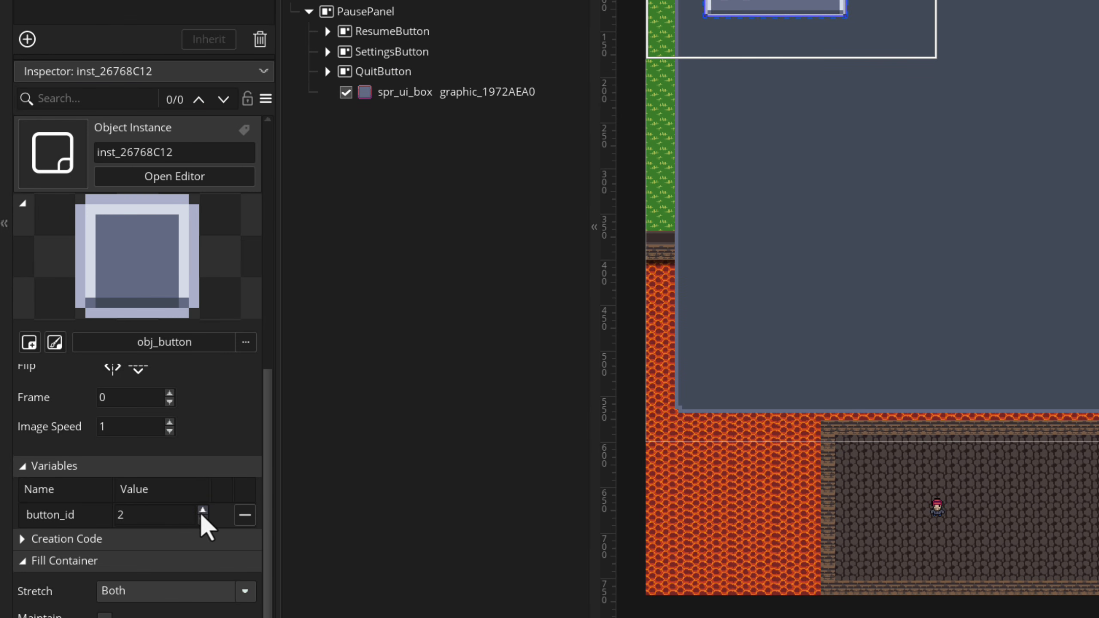
pyautogui.click(203, 510)
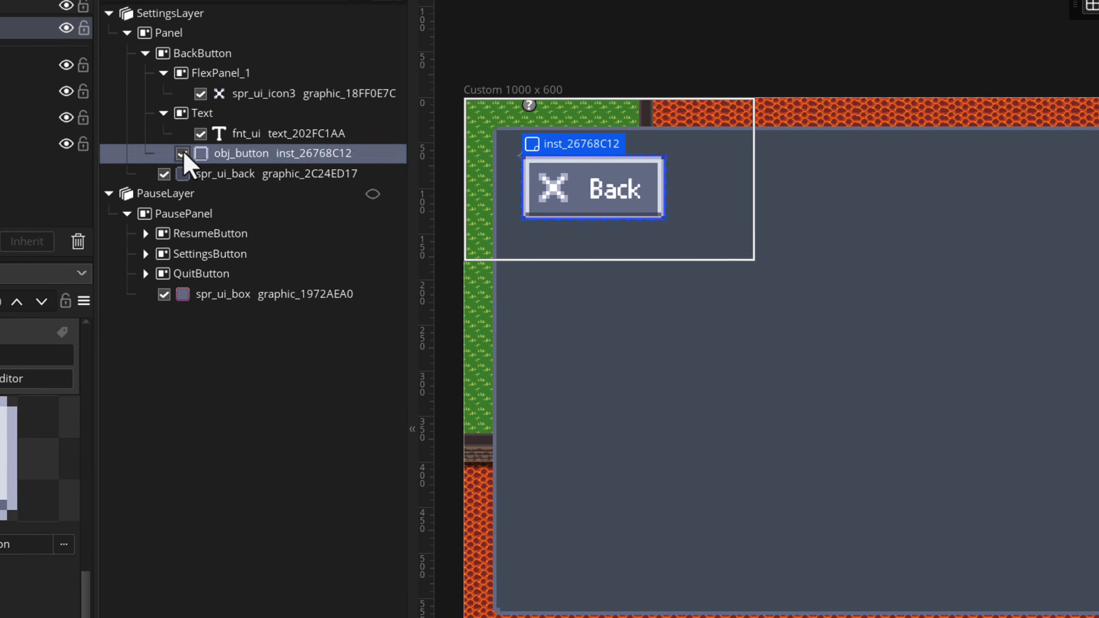
# Collapse BackButton and add a flex panel named Setting inside SettingsLayer's Panel.
pyautogui.click(120, 158)
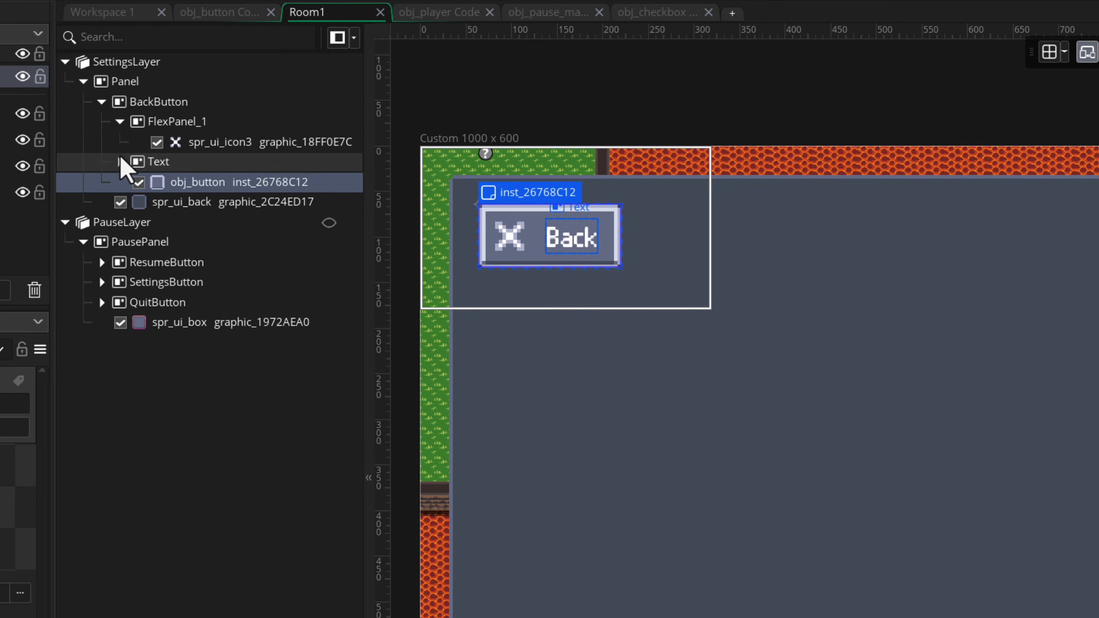
pyautogui.click(120, 122)
pyautogui.click(102, 102)
pyautogui.click(162, 86)
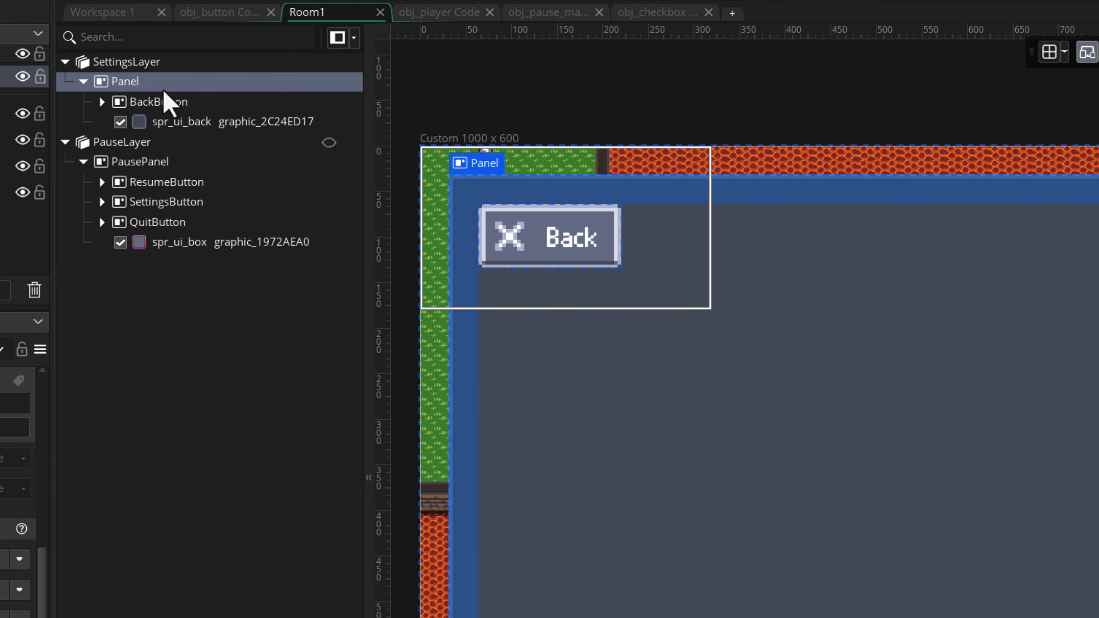
pyautogui.rightClick(223, 87)
pyautogui.click(248, 110)
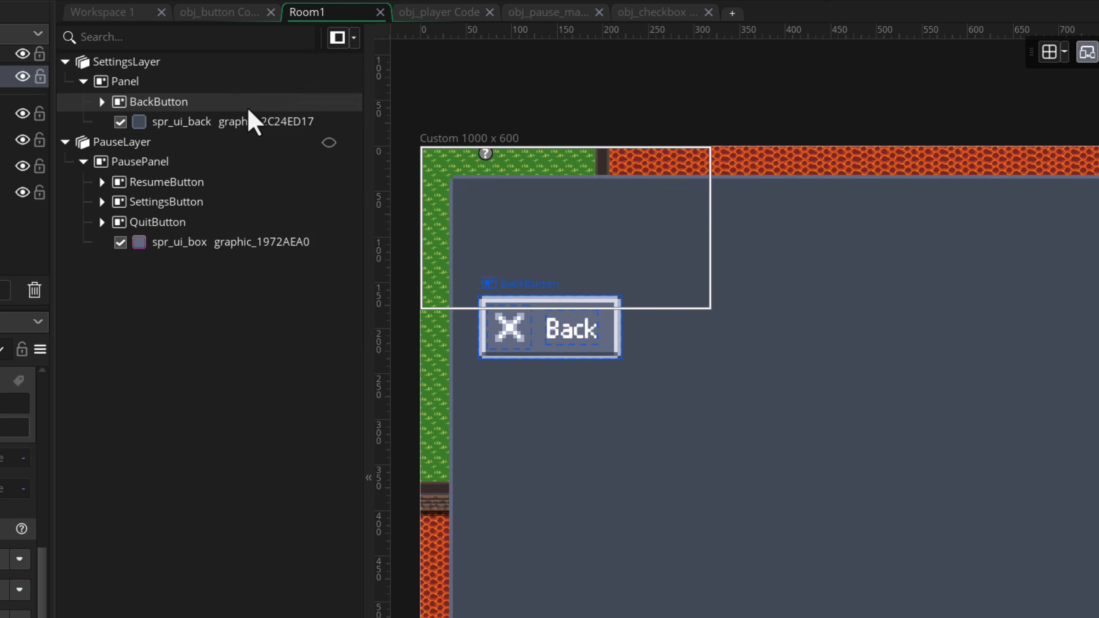
pyautogui.write('Setting')
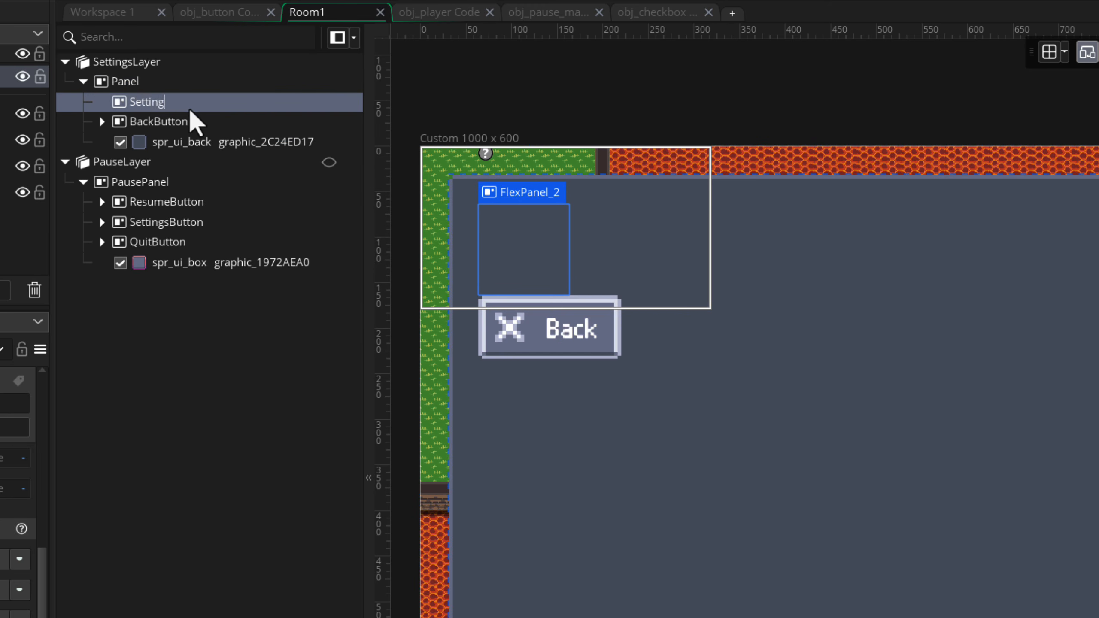
pyautogui.press('Return')
# Set the Setting panel's width to 100 percent and its height to Auto.
pyautogui.click(168, 319)
pyautogui.click(144, 358)
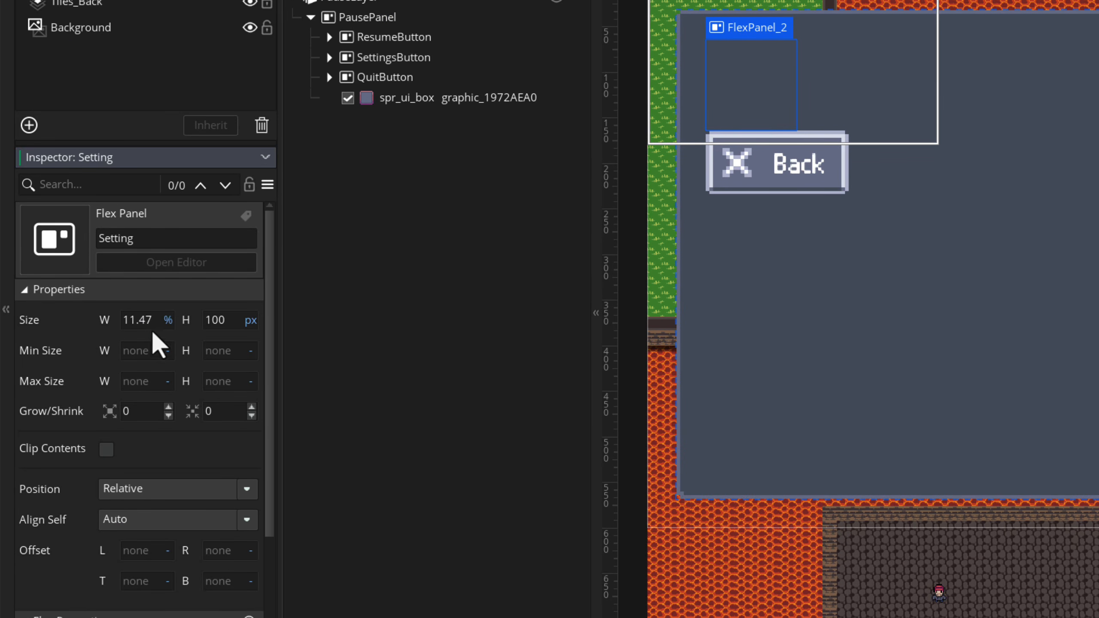
pyautogui.click(251, 320)
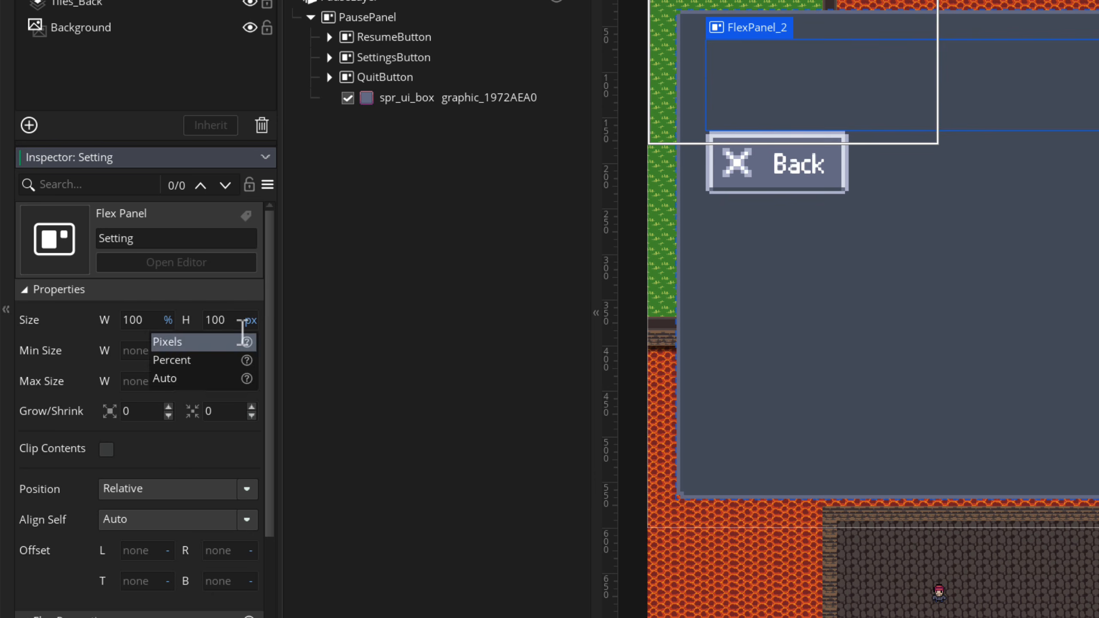
pyautogui.click(213, 379)
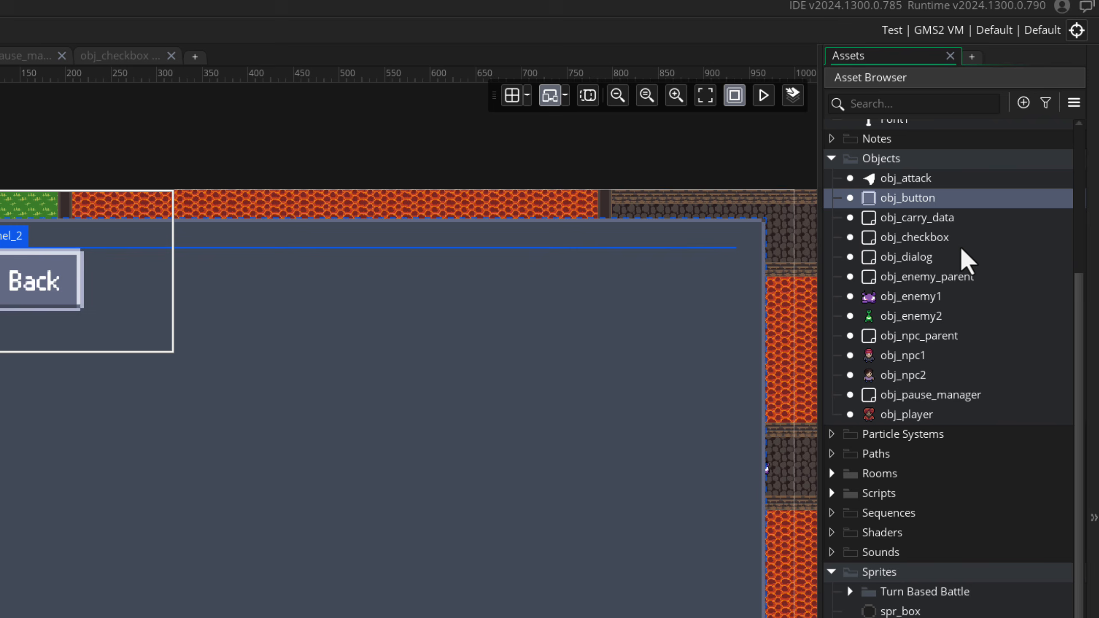
# Add a text item using the fnt_ui font to the Setting panel.
pyautogui.scroll(3, 964, 295)
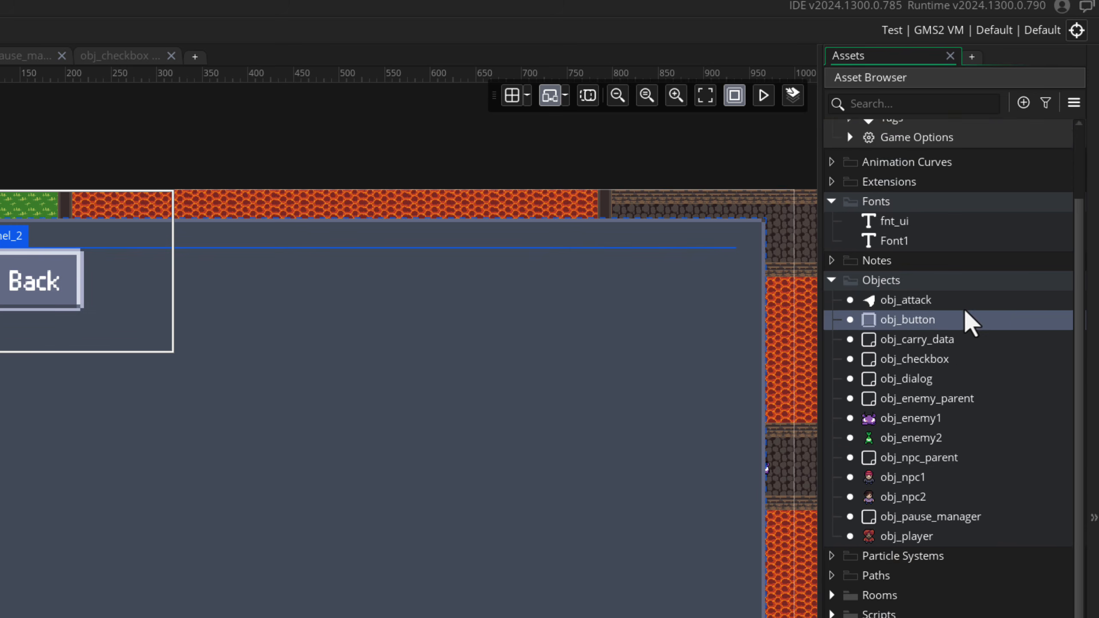
pyautogui.scroll(3, 965, 311)
pyautogui.moveTo(898, 332); pyautogui.dragTo(138, 106)
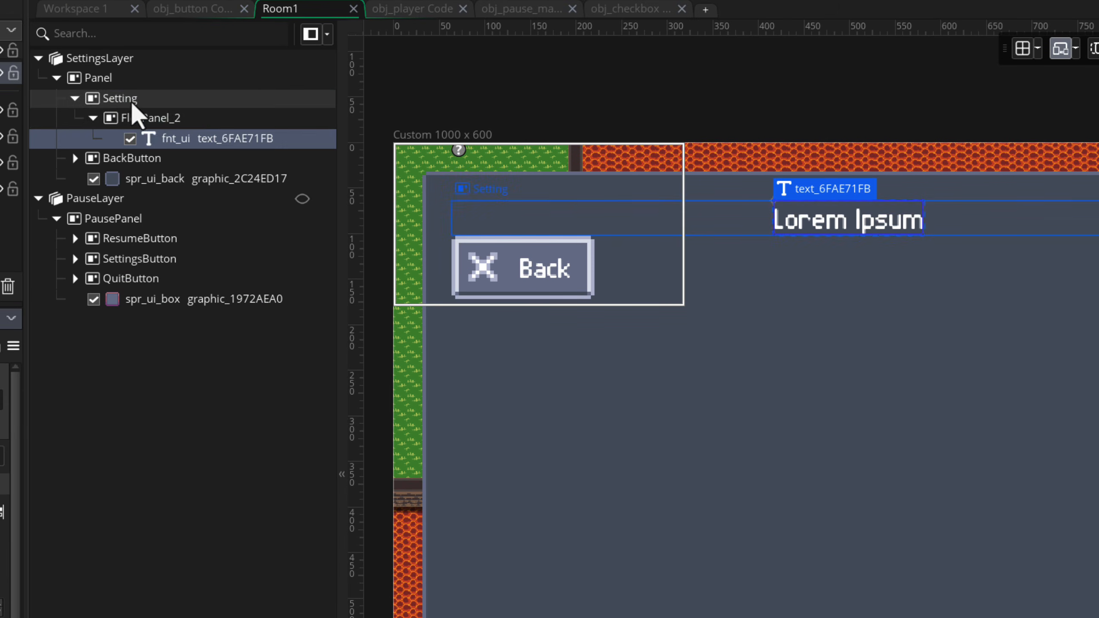
# Rename the text item's flex panel as Text, set the item's text to "Enable Captions", and collapse the panel.
pyautogui.click(151, 118)
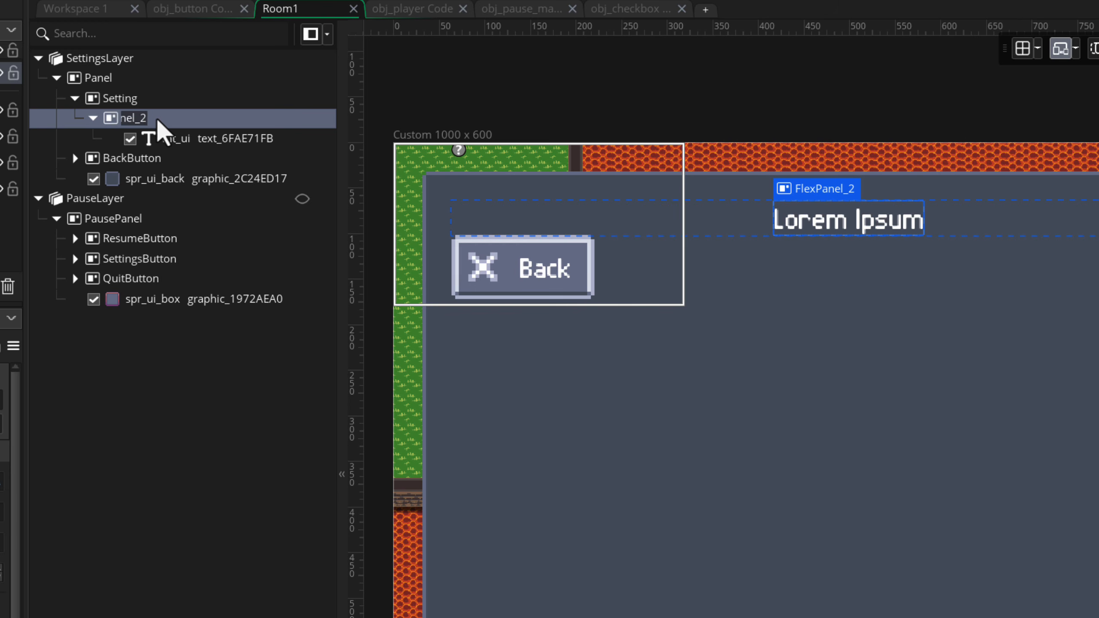
pyautogui.write('t')
pyautogui.click(196, 137)
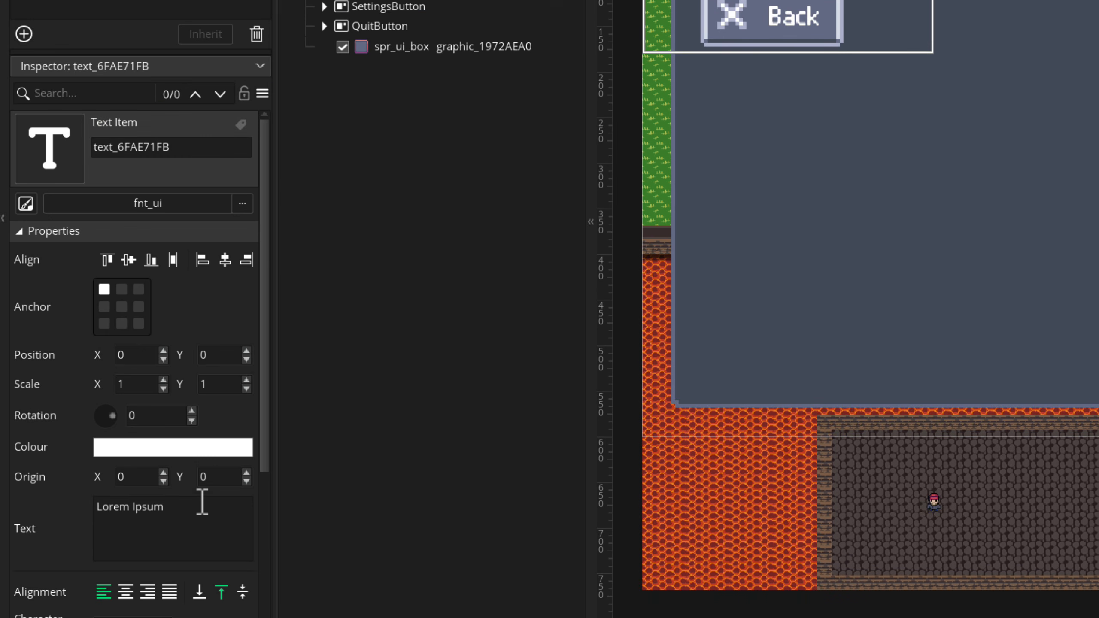
pyautogui.click(202, 502)
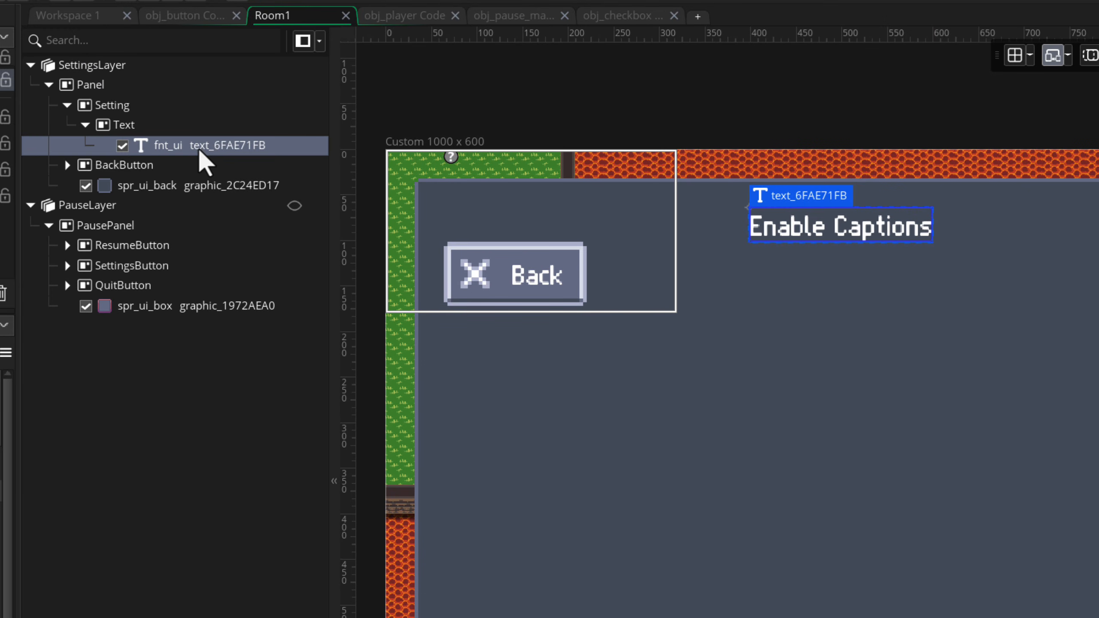
pyautogui.press('Left')
pyautogui.press('Left')
pyautogui.press('Left')
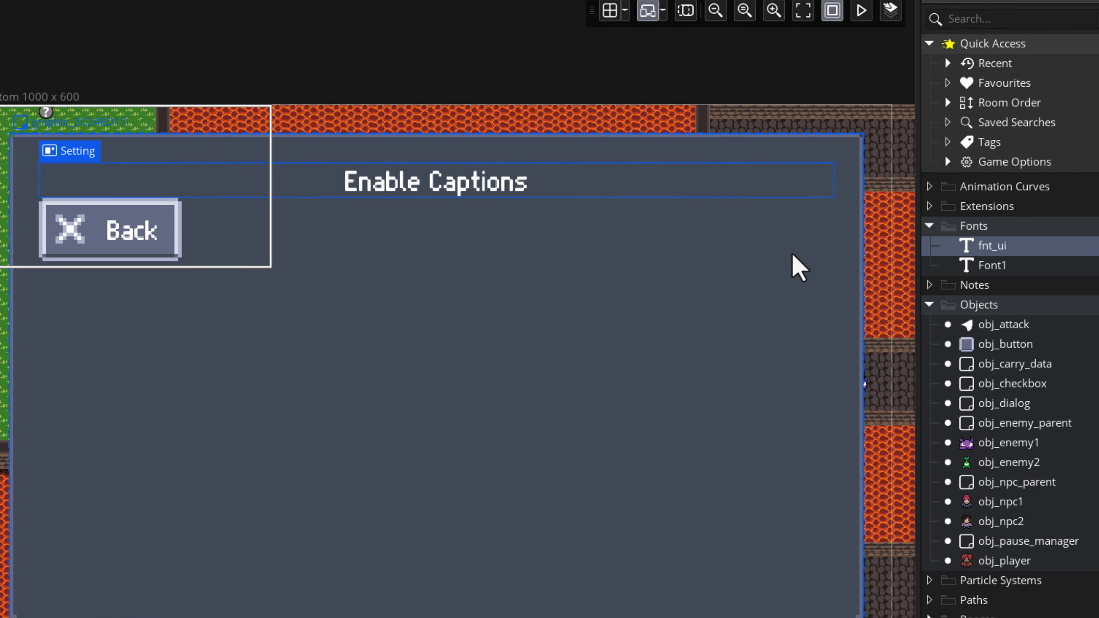
# Assign the UI checkmark sprite to obj_checkbox.
pyautogui.doubleClick(928, 378)
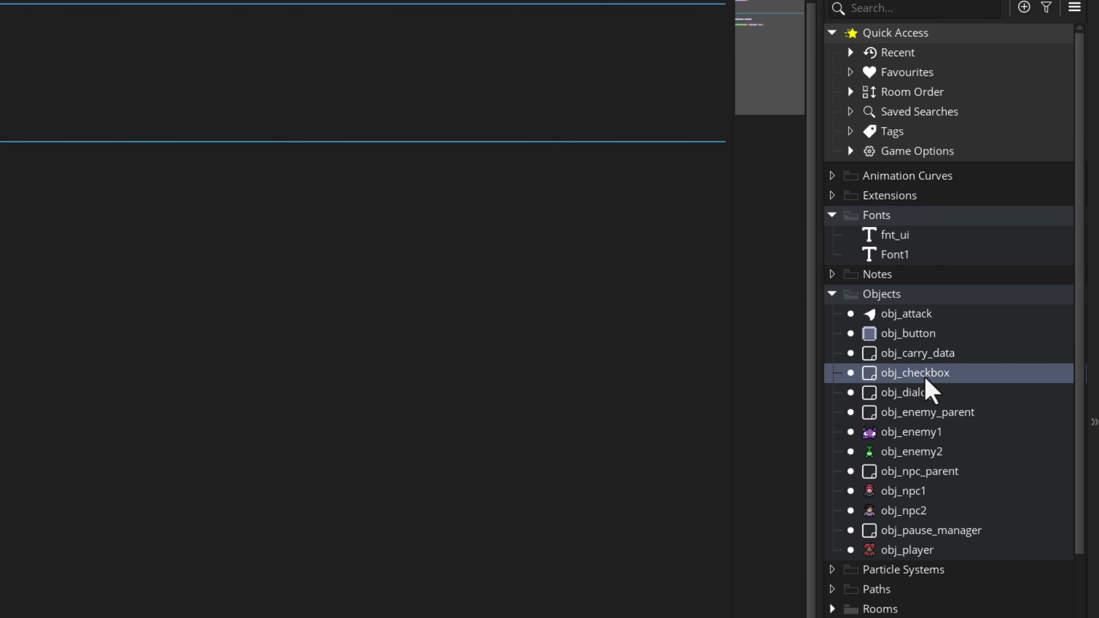
pyautogui.click(166, 347)
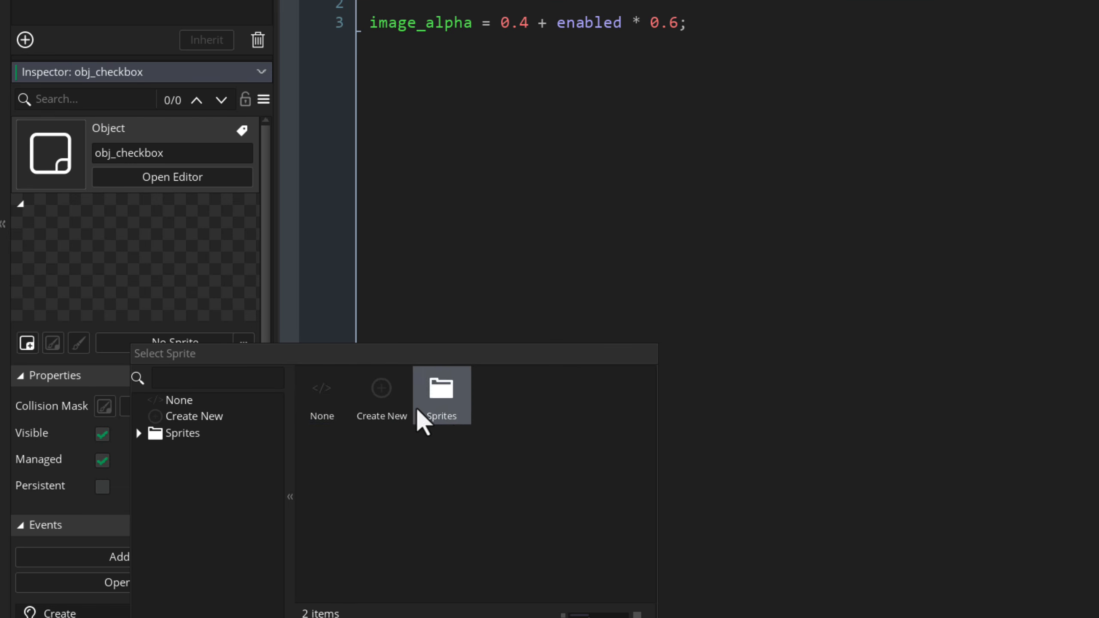
pyautogui.doubleClick(433, 411)
pyautogui.scroll(-2, 476, 455)
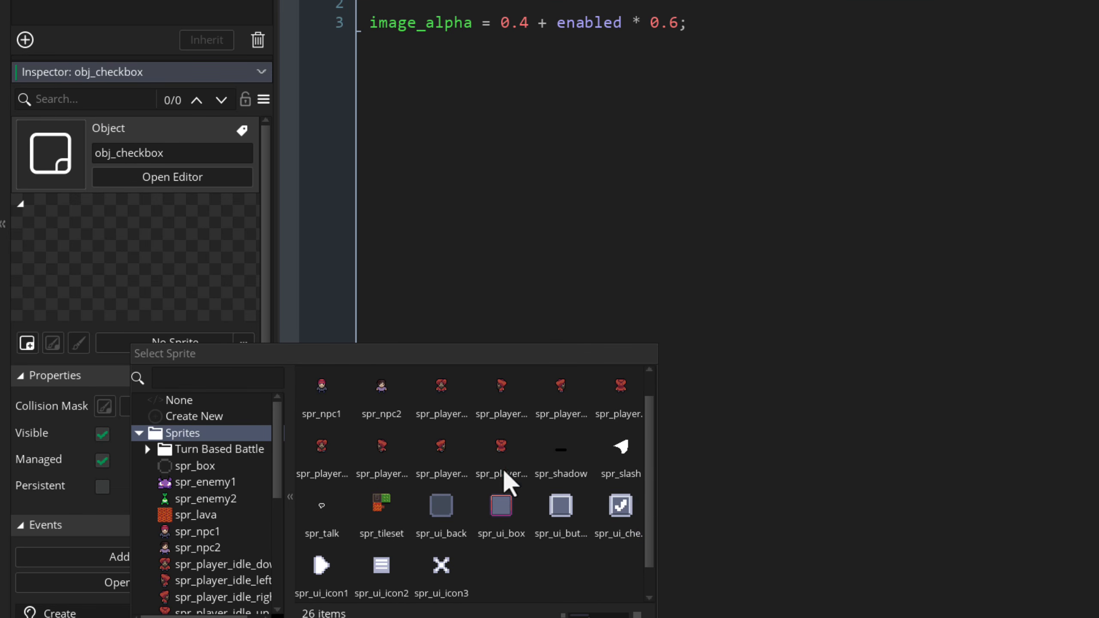
pyautogui.click(619, 515)
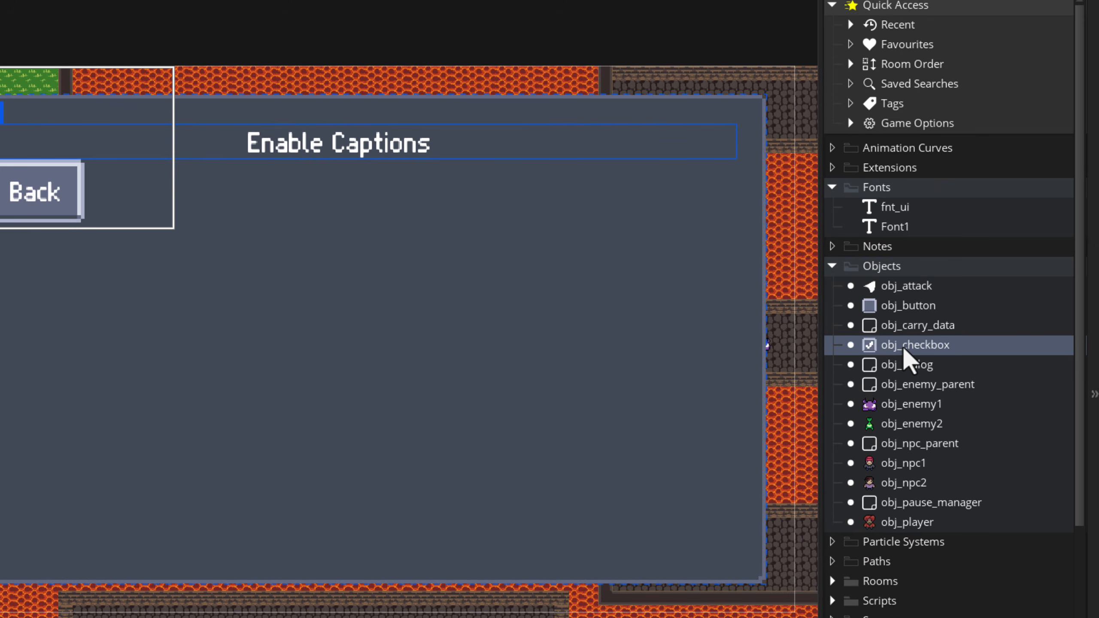
# Add obj_checkbox to the Setting panel, rename its flex panel as Check, and order it after the Text panel.
pyautogui.moveTo(995, 320); pyautogui.dragTo(153, 106)
pyautogui.click(113, 122)
pyautogui.doubleClick(203, 125)
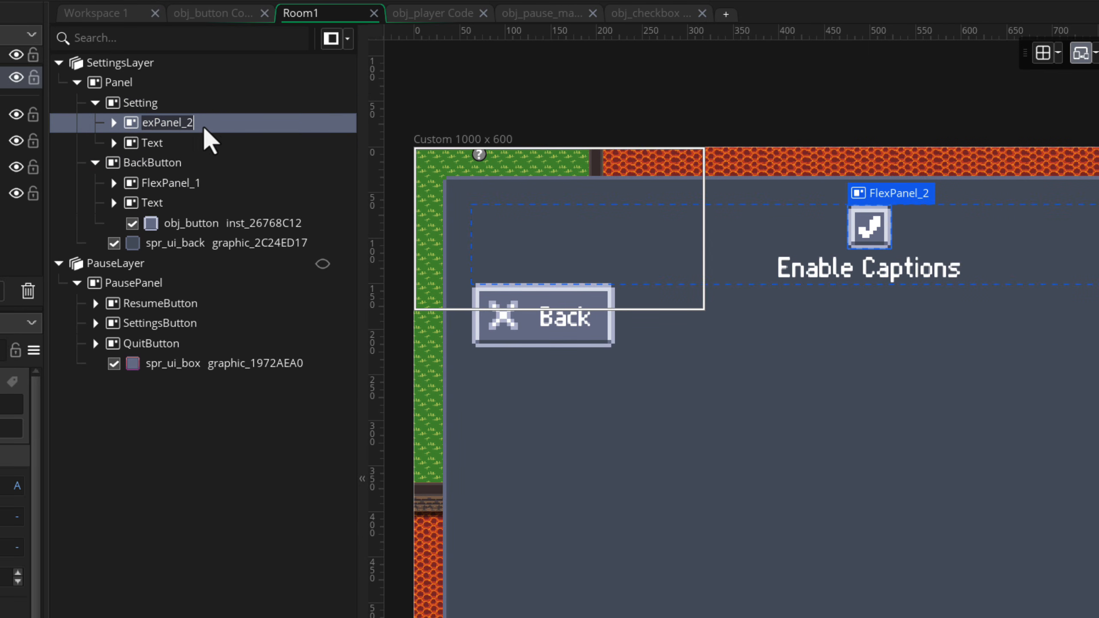
pyautogui.write('Check')
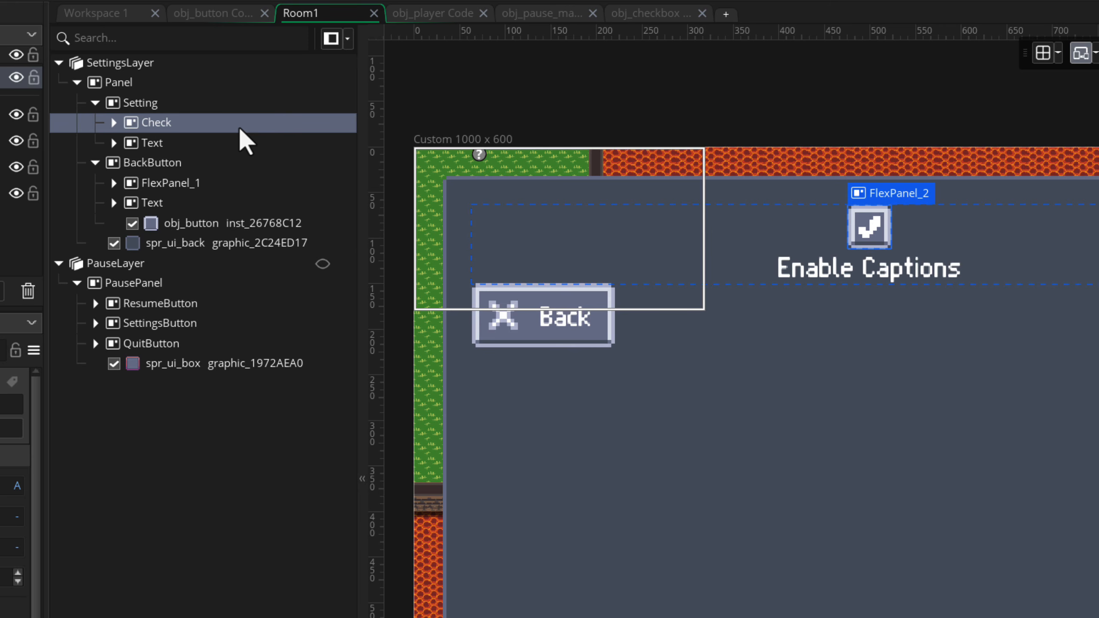
pyautogui.moveTo(143, 143); pyautogui.dragTo(179, 131)
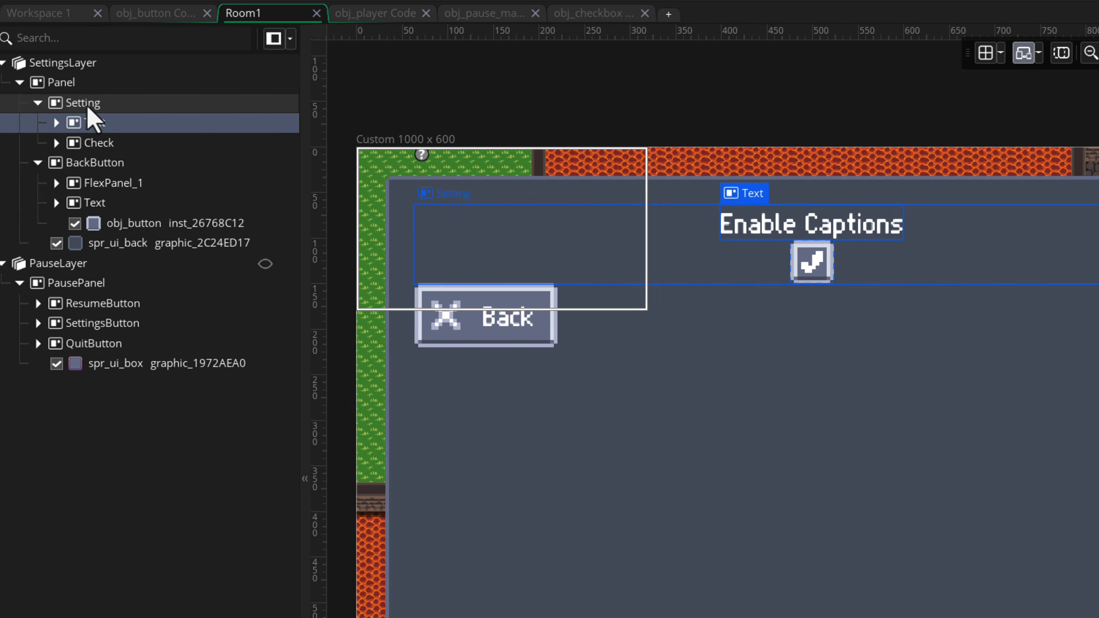
# Set the Setting panel's flex direction to Row and its Justify Content to Space Between.
pyautogui.click(88, 108)
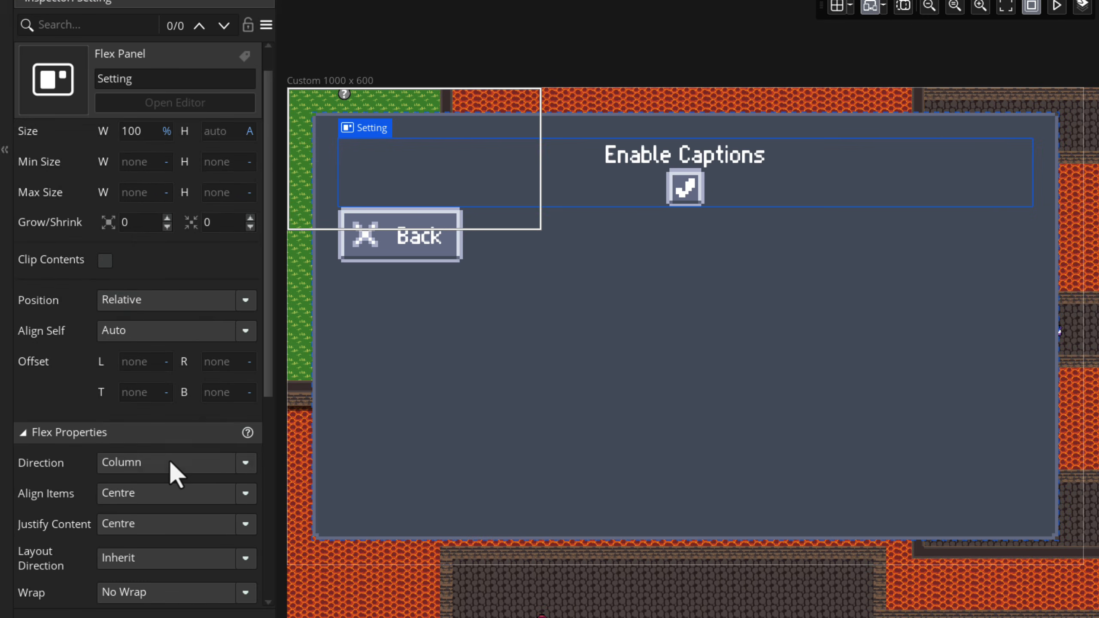
pyautogui.scroll(-3, 169, 459)
pyautogui.click(133, 376)
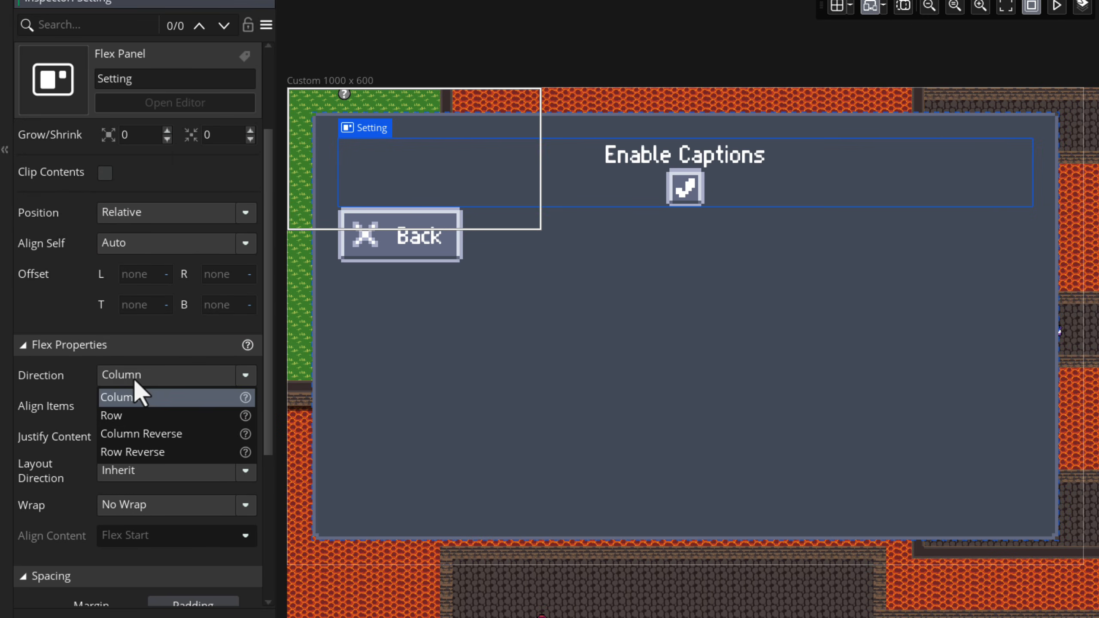
pyautogui.click(133, 411)
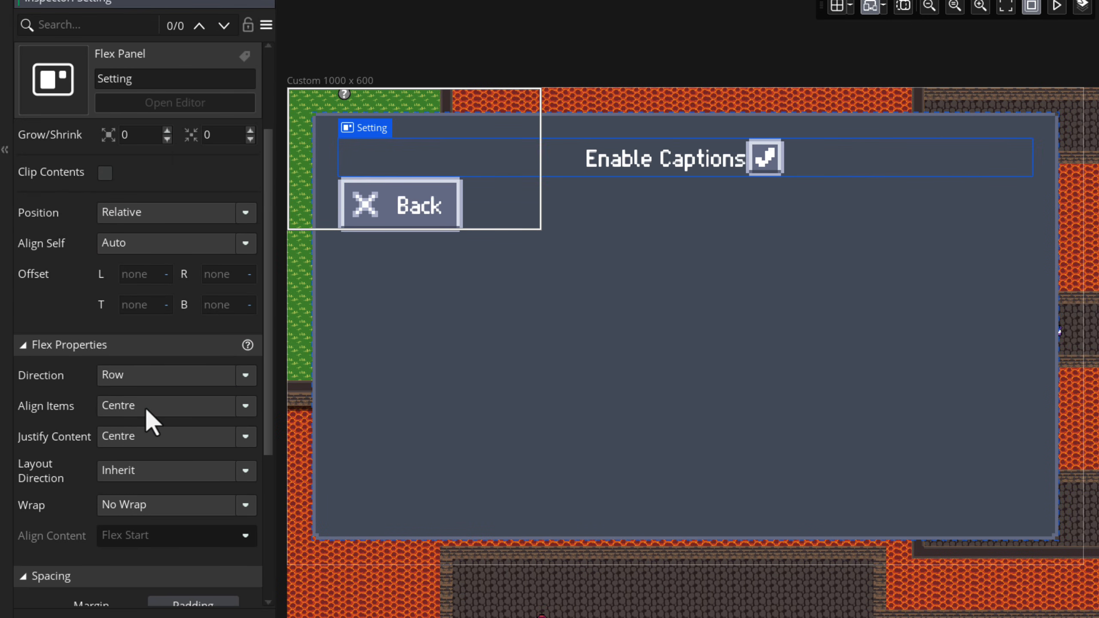
pyautogui.scroll(-3, 147, 411)
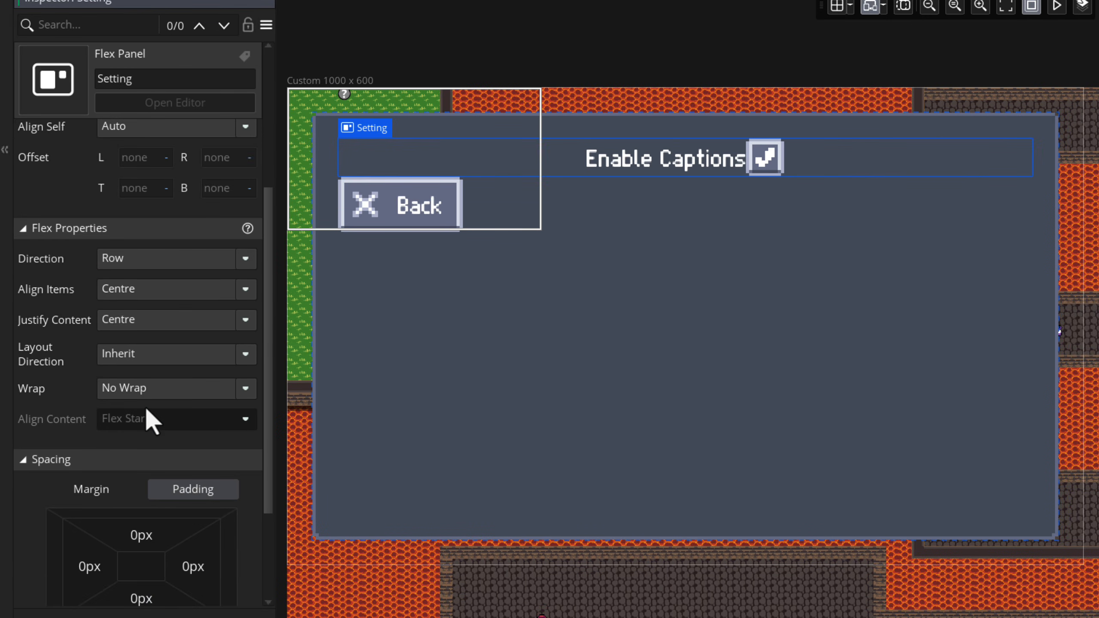
pyautogui.click(141, 323)
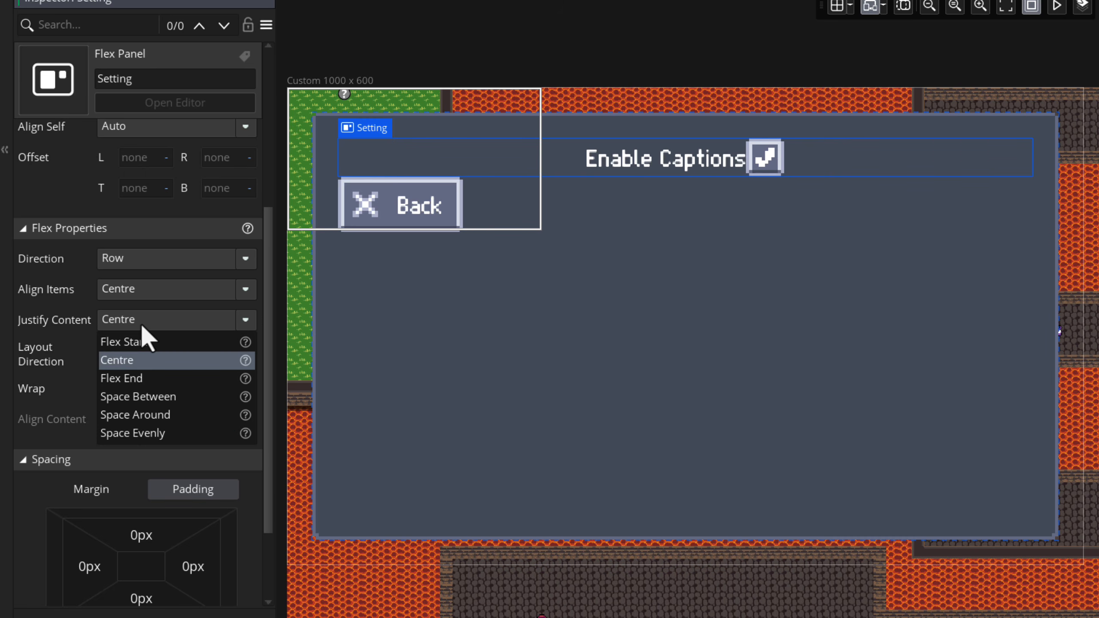
pyautogui.click(144, 398)
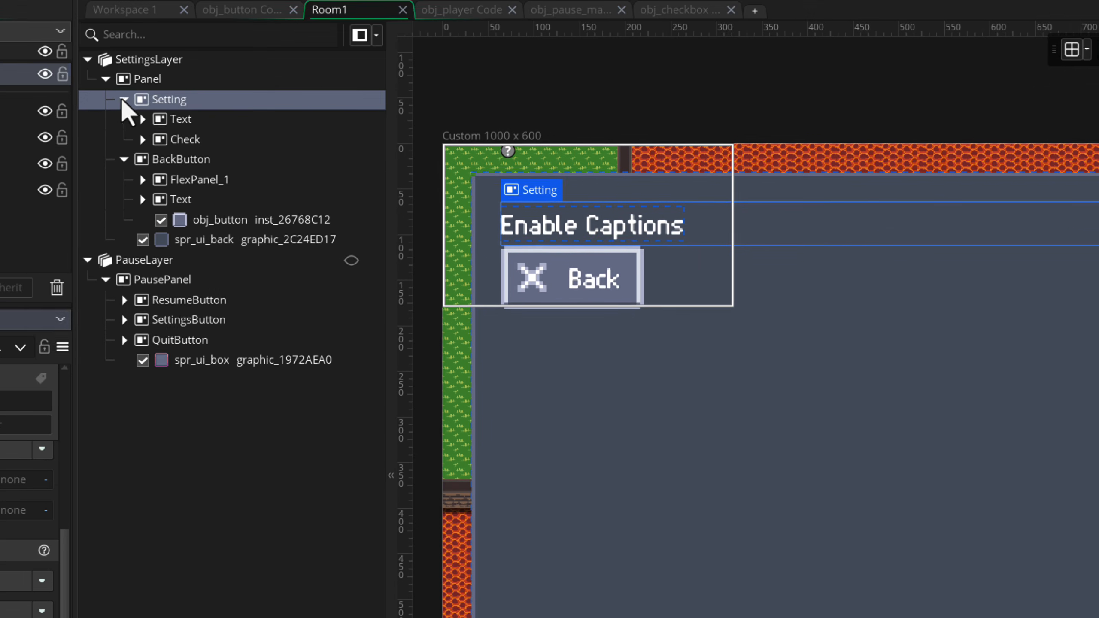
# Collapse the Setting panel and duplicate it six times inside SettingsLayer's Panel.
pyautogui.click(149, 107)
pyautogui.hotkey('ctrl', 'd')
pyautogui.hotkey('ctrl', 'd')
pyautogui.hotkey('ctrl', 'd')
pyautogui.hotkey('ctrl', 'd')
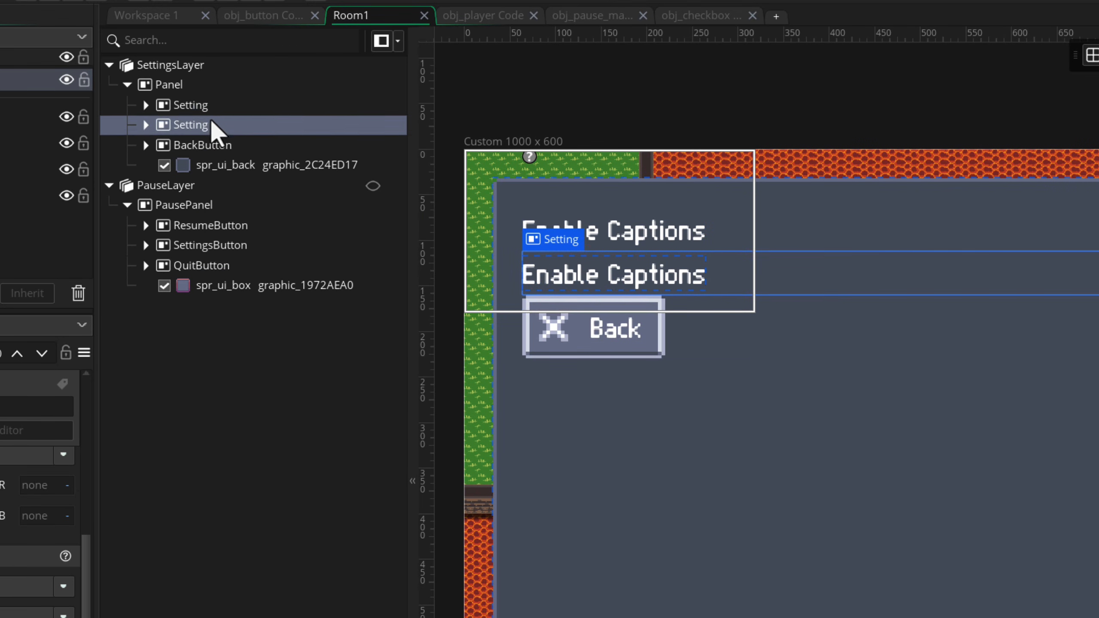
pyautogui.hotkey('ctrl', 'd')
pyautogui.hotkey('ctrl', 'd')
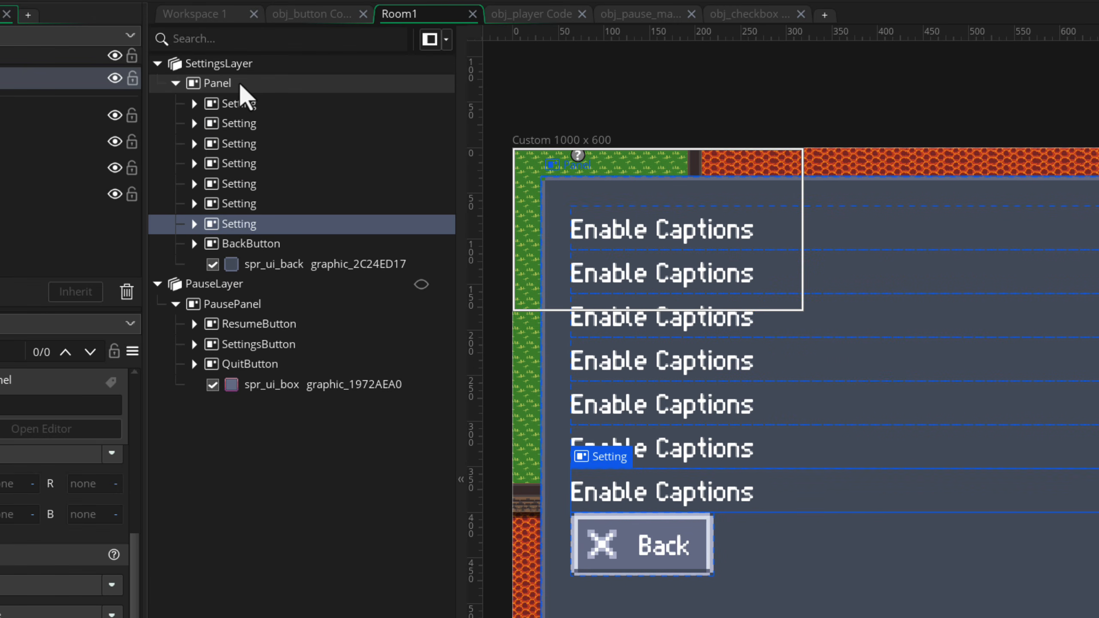
# Set the vertical gap of SettingsLayer's Panel to 10 and delete the last Setting panel.
pyautogui.click(238, 83)
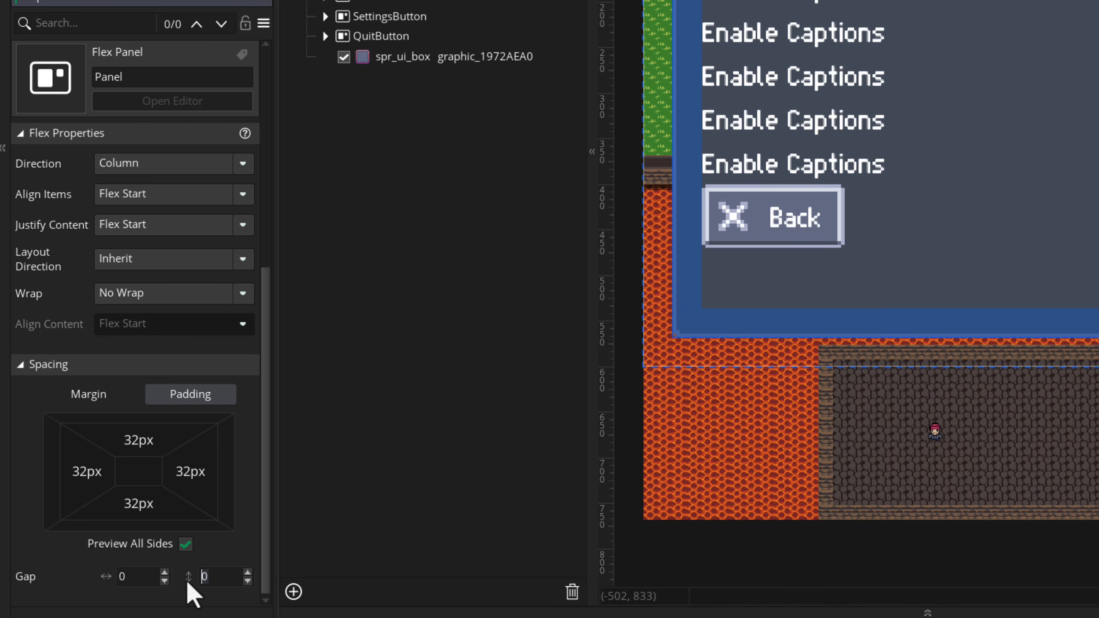
pyautogui.write('10')
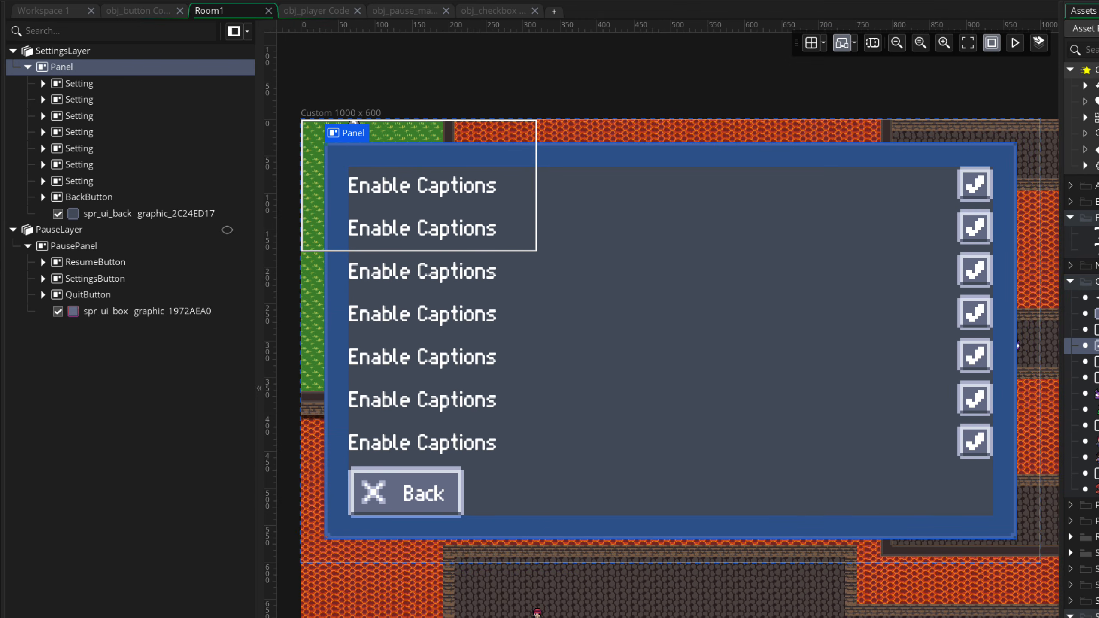
pyautogui.click(105, 181)
pyautogui.press('Delete')
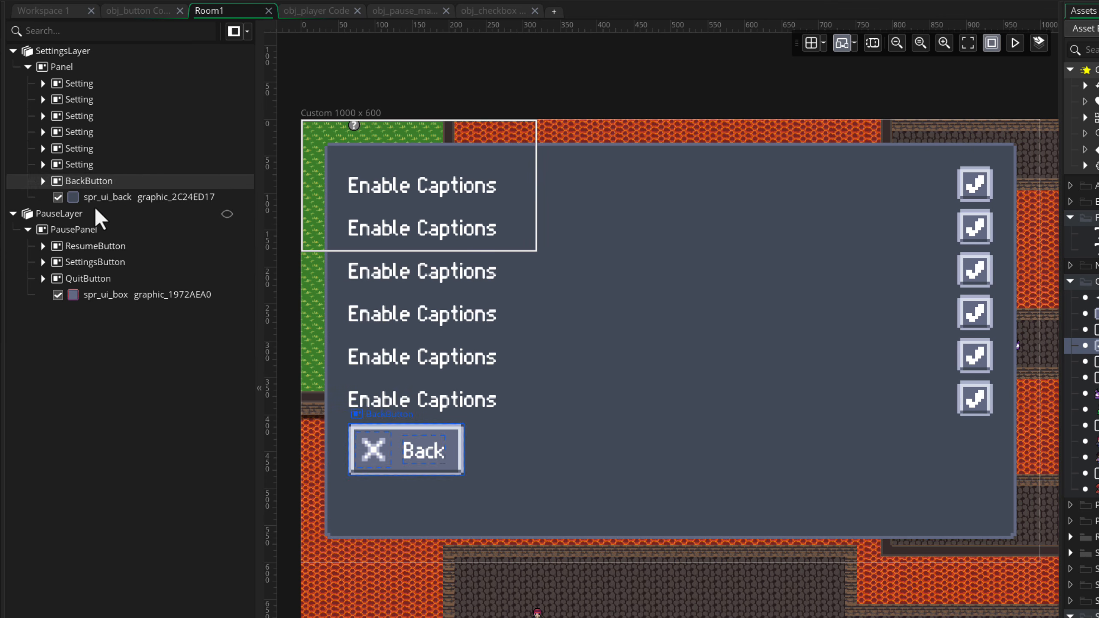
pyautogui.click(69, 68)
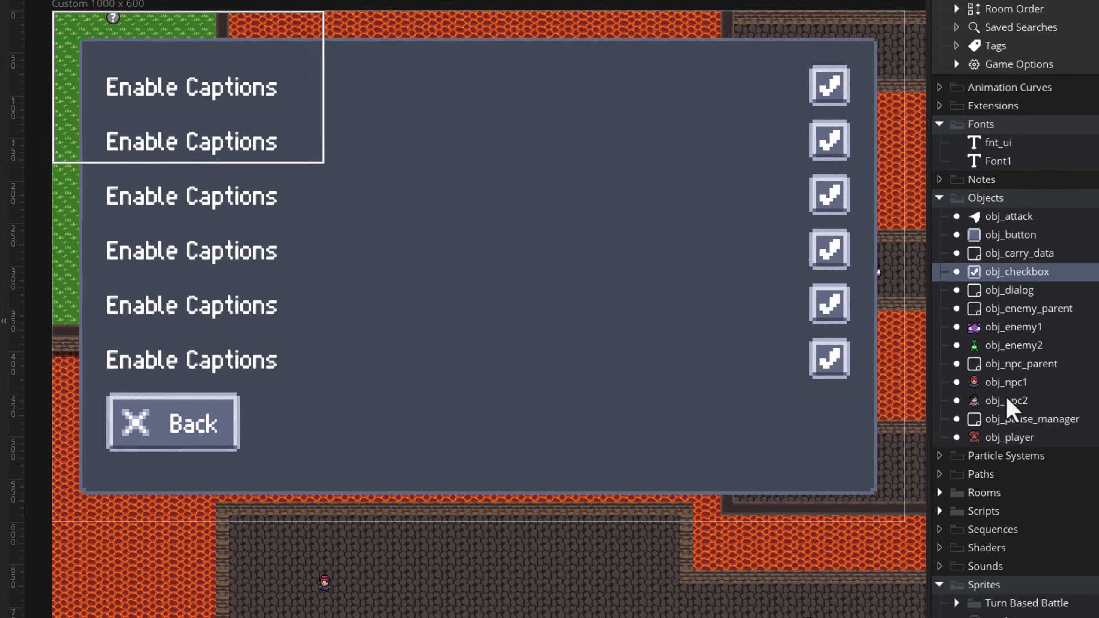
# Add layer_set_visible("SettingsLayer", false); after the update_pause() call in obj_pause_manager's Create event.
pyautogui.doubleClick(895, 371)
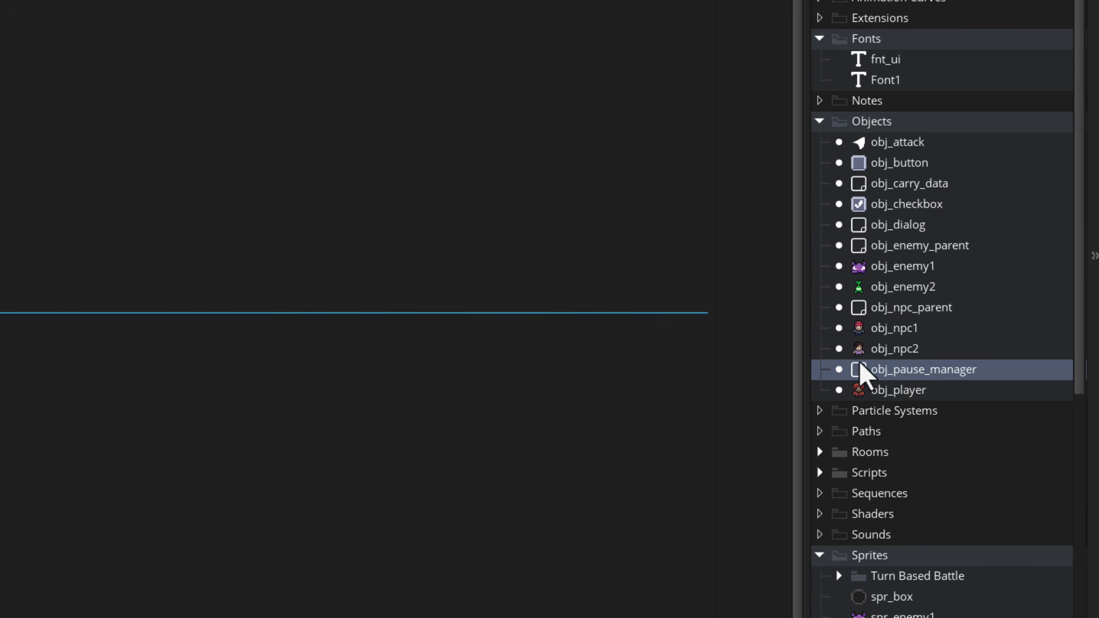
pyautogui.click(296, 449)
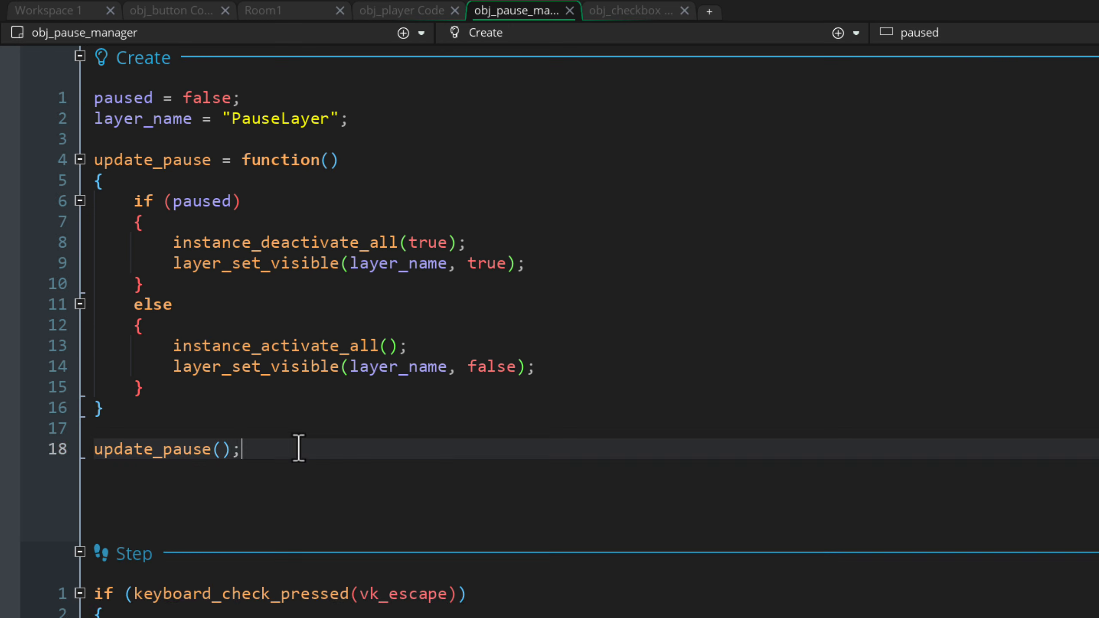
pyautogui.press('Return')
pyautogui.press('Return')
pyautogui.write('laye')
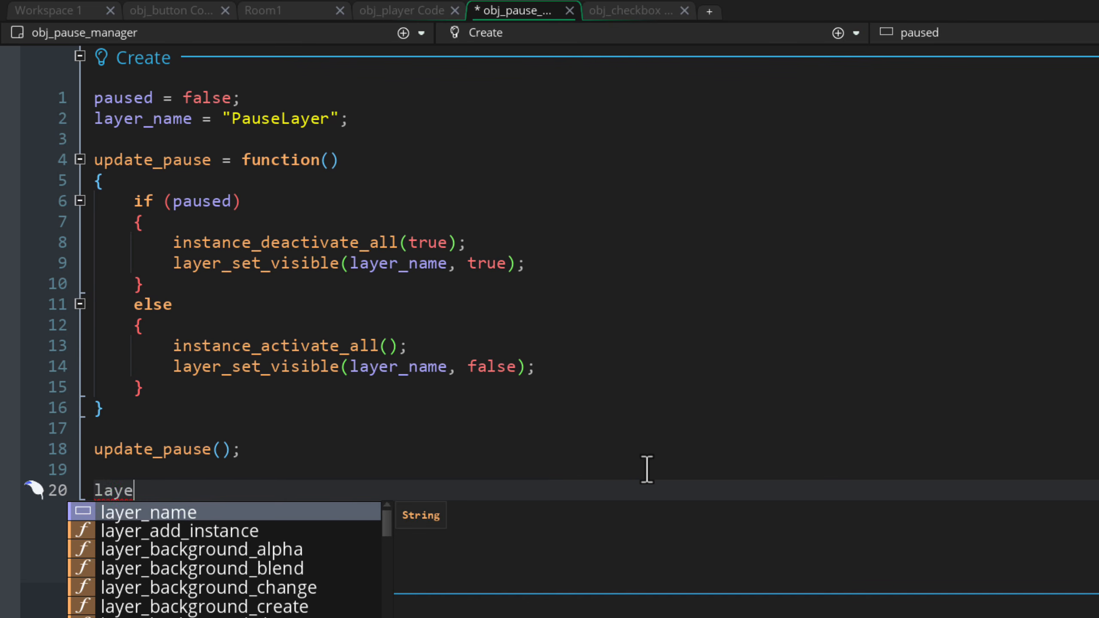
pyautogui.write('r_set_visible("Set')
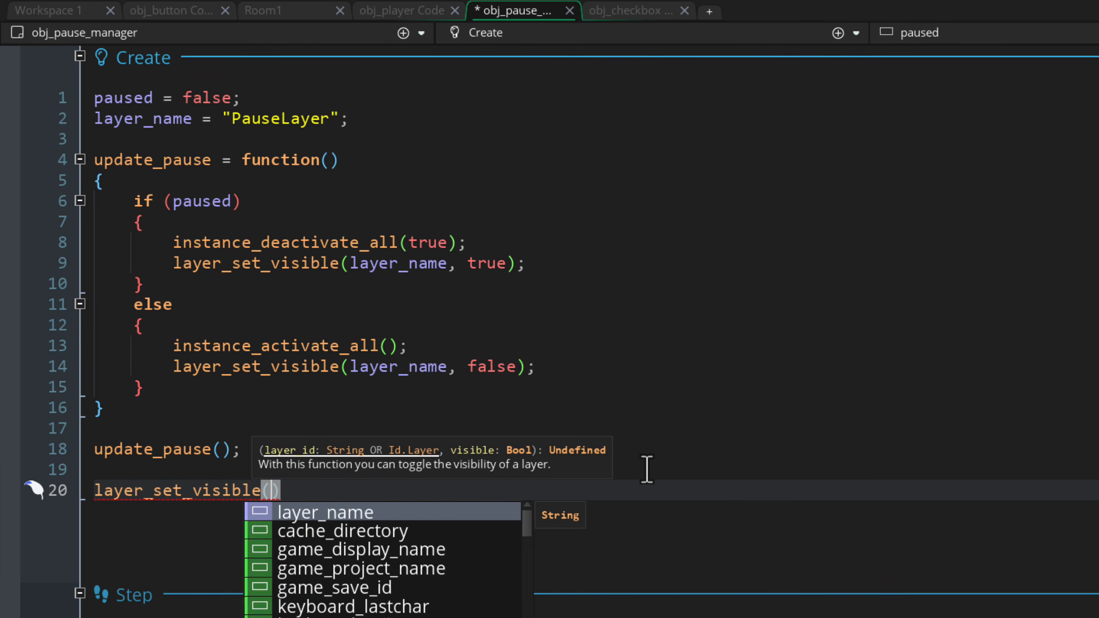
pyautogui.write('tingsLayer"')
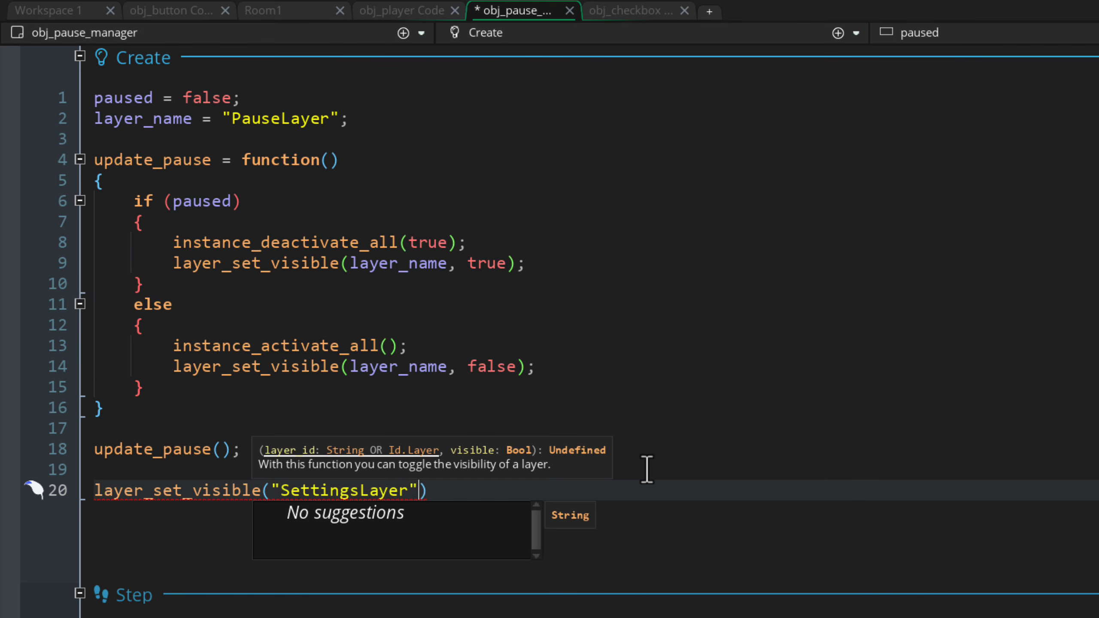
pyautogui.write(', false);')
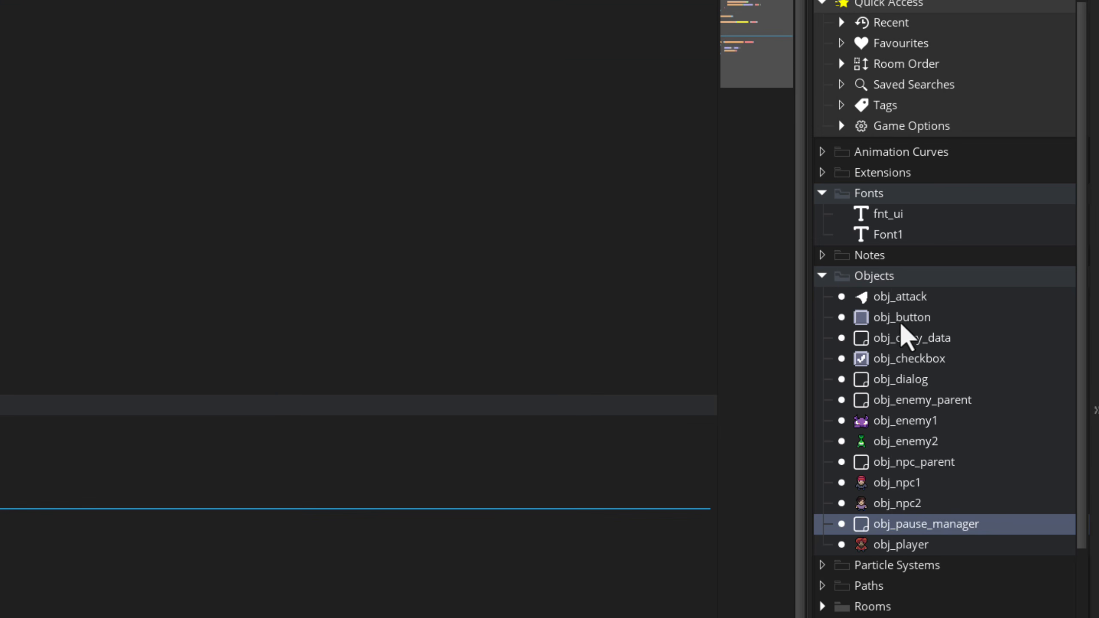
# Add layer_set_visible("PauseLayer", false); to the Settings case in obj_button's Left Released event.
pyautogui.doubleClick(839, 316)
pyautogui.click(243, 265)
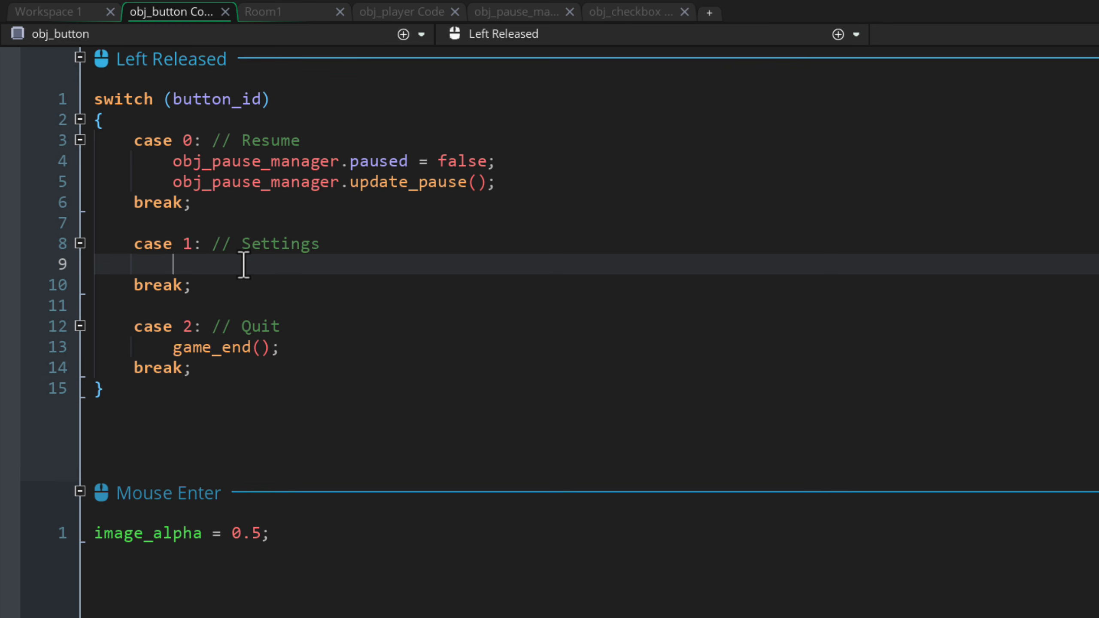
pyautogui.press('Tab')
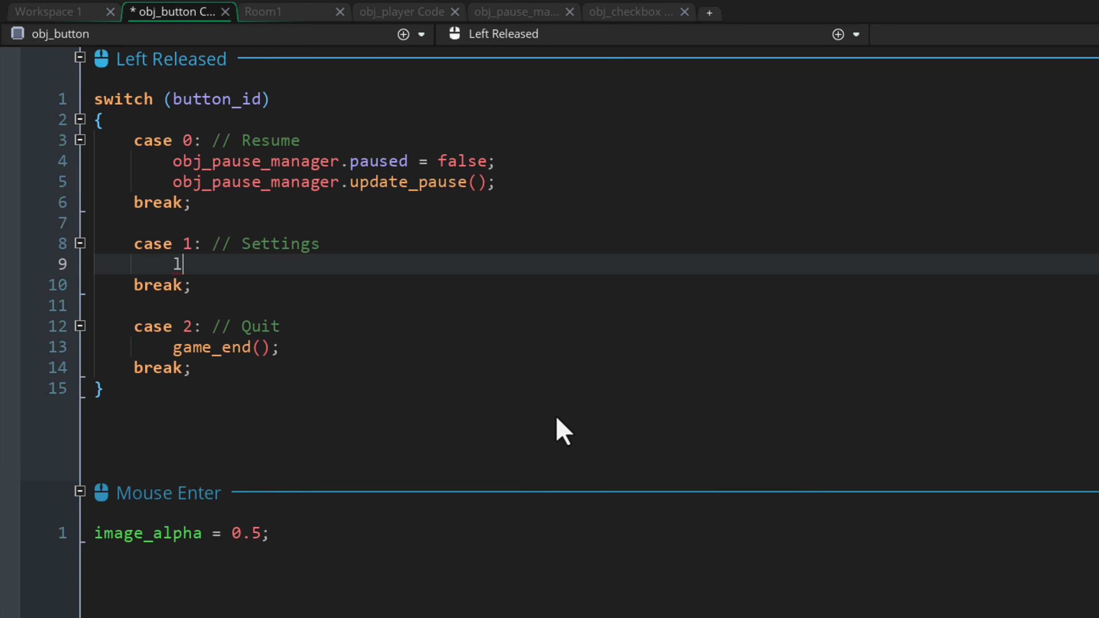
pyautogui.write('layer_set_visib')
pyautogui.press('Return')
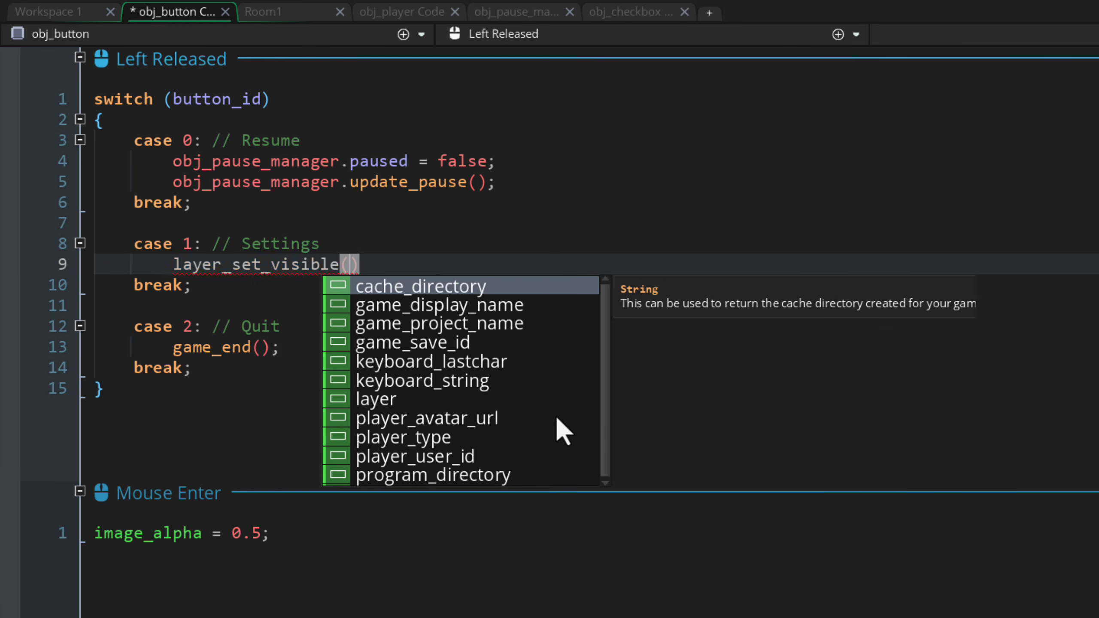
pyautogui.write('"PauseLayer", fal')
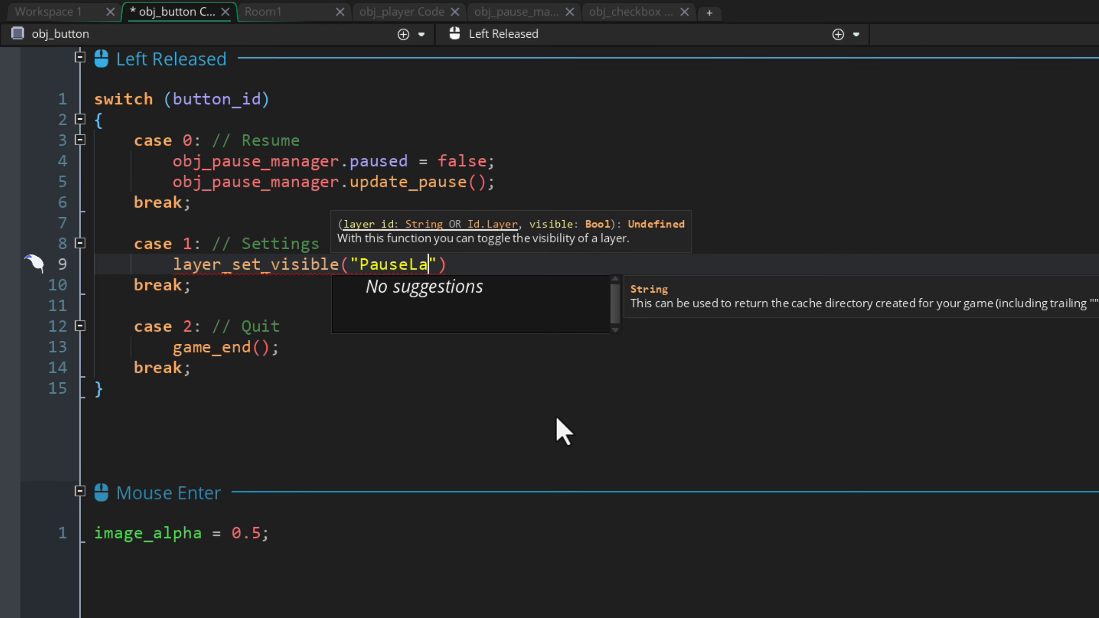
pyautogui.press('Return')
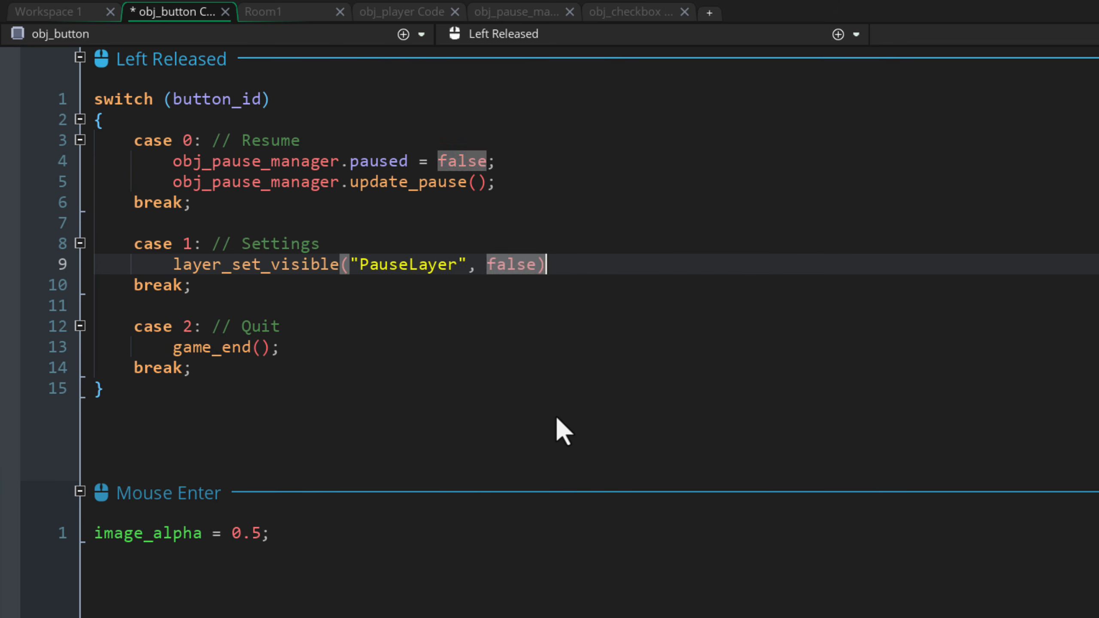
pyautogui.write(');')
# Add layer_set_visible("SettingsLayer", true); below the PauseLayer line in obj_button's Settings case and save.
pyautogui.press('Return')
pyautogui.write('layer_set_visible')
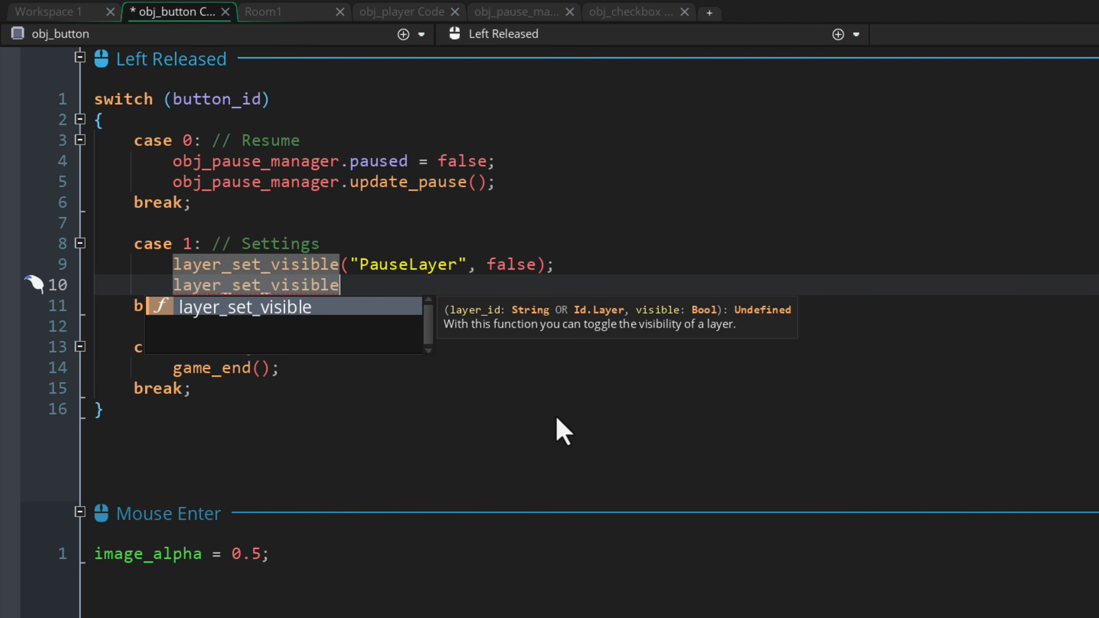
pyautogui.press('Return')
pyautogui.write('"Settings')
pyautogui.write('Layer", true);')
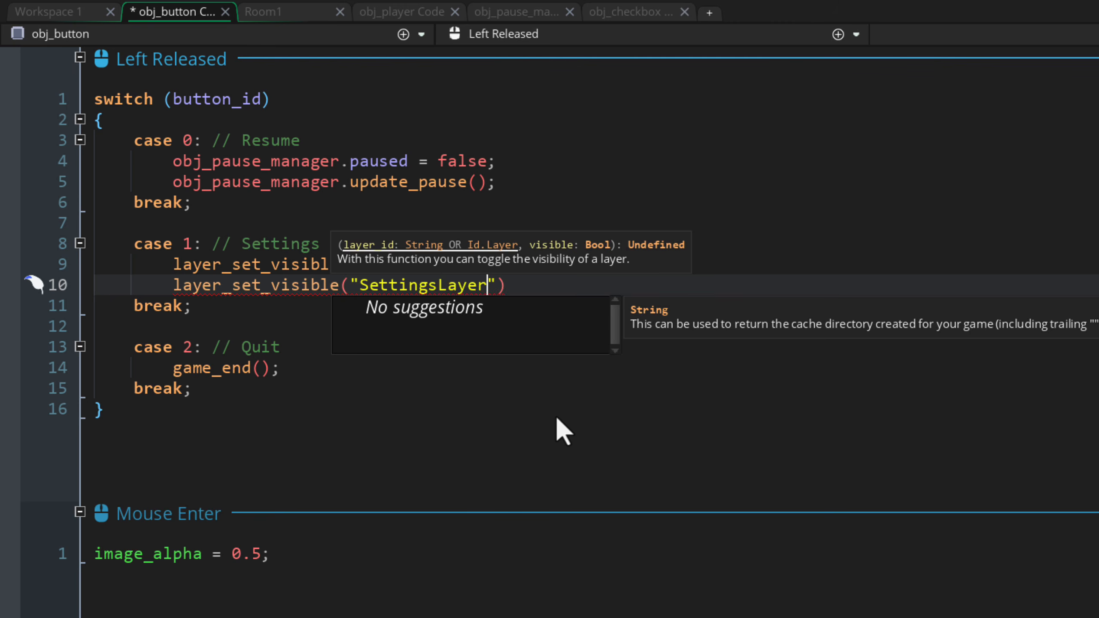
pyautogui.hotkey('ctrl', 's')
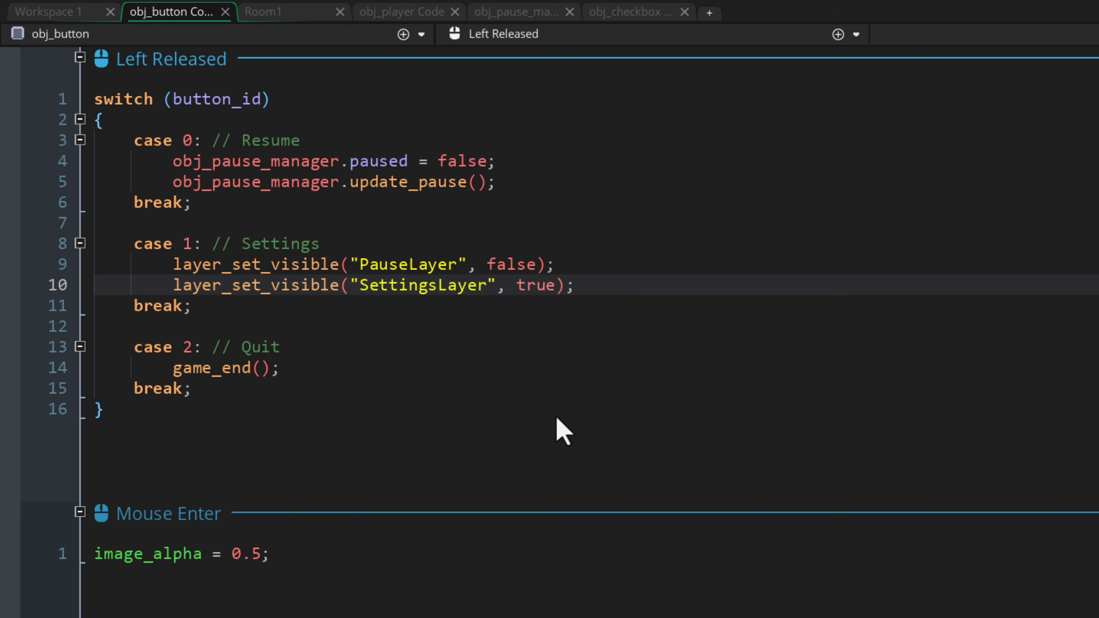
# Duplicate the Settings case below the Quit case as case 3 and change its comment to "Back from Settings".
pyautogui.moveTo(216, 308); pyautogui.dragTo(209, 202)
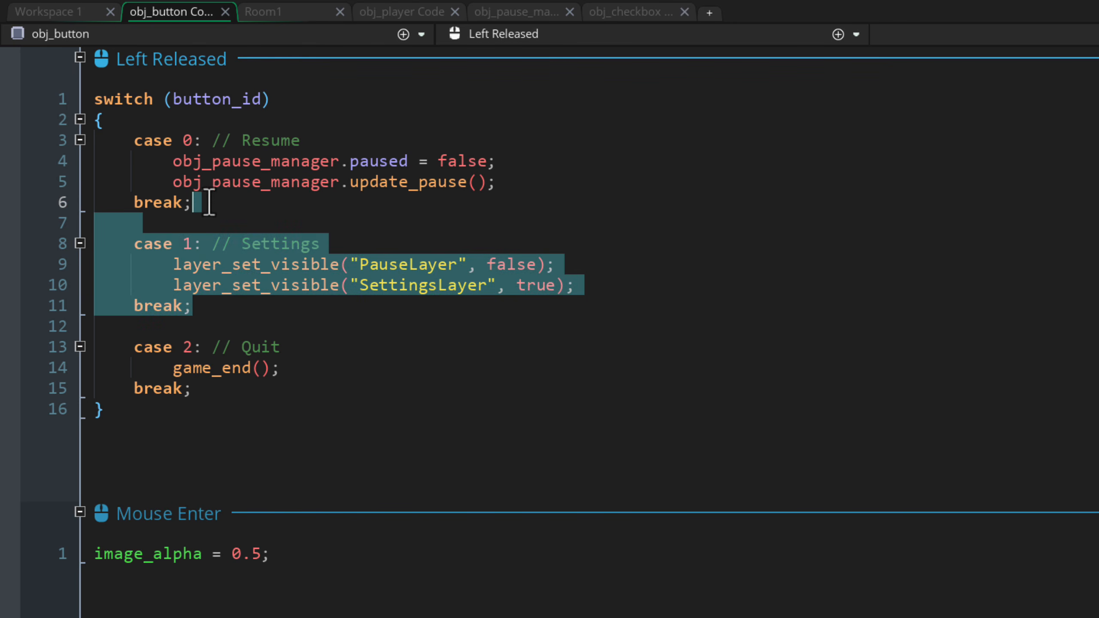
pyautogui.hotkey('ctrl', 'c')
pyautogui.click(214, 387)
pyautogui.hotkey('ctrl', 'v')
pyautogui.doubleClick(195, 429)
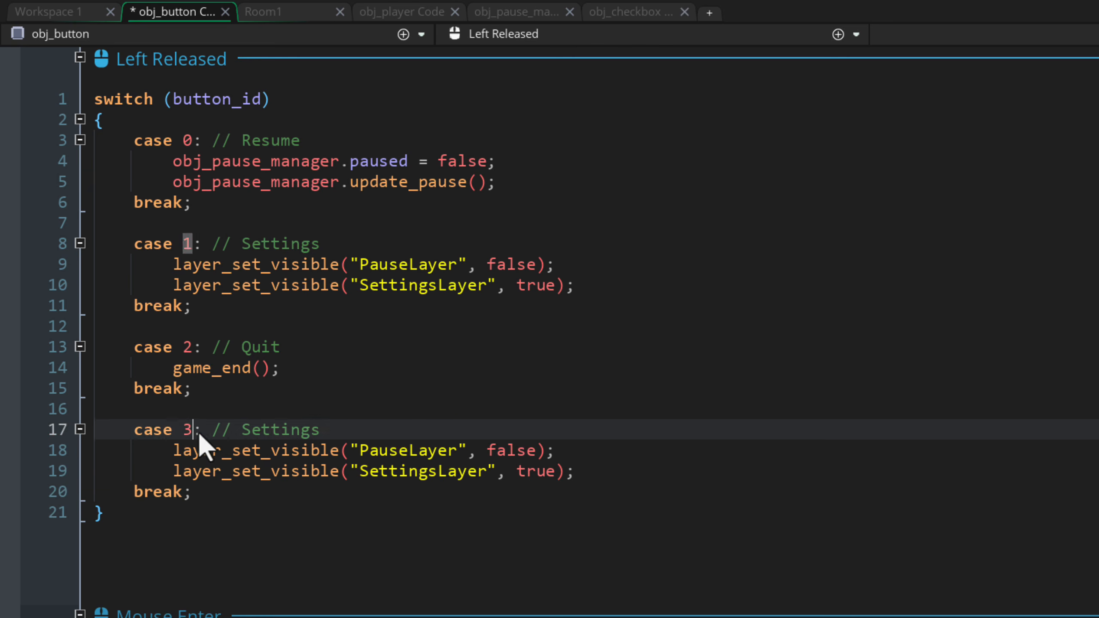
pyautogui.write('3')
pyautogui.doubleClick(260, 429)
pyautogui.write('Back from')
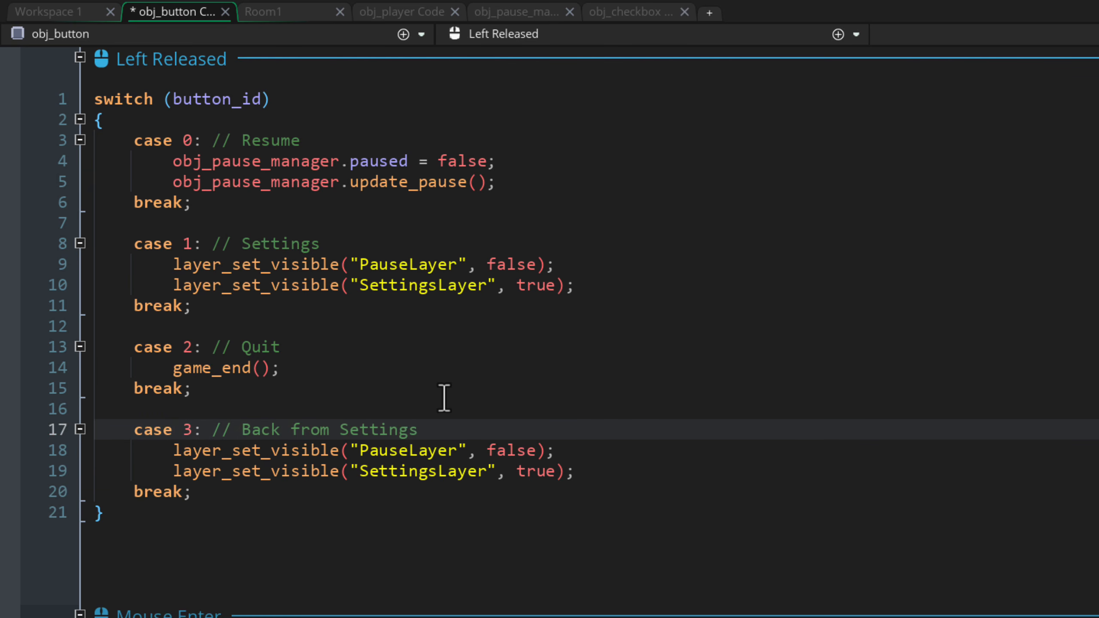
# In case 3, set PauseLayer's visibility to true and SettingsLayer's visibility to false, and save the code.
pyautogui.click(402, 453)
pyautogui.doubleClick(502, 452)
pyautogui.write('true')
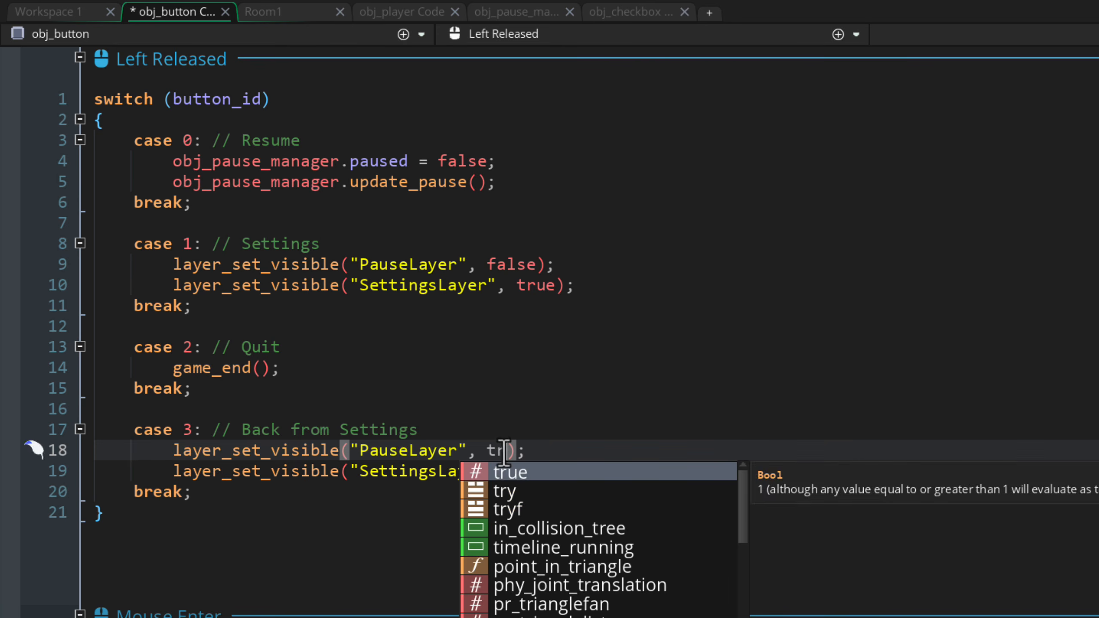
pyautogui.click(561, 451)
pyautogui.doubleClick(539, 472)
pyautogui.write('false')
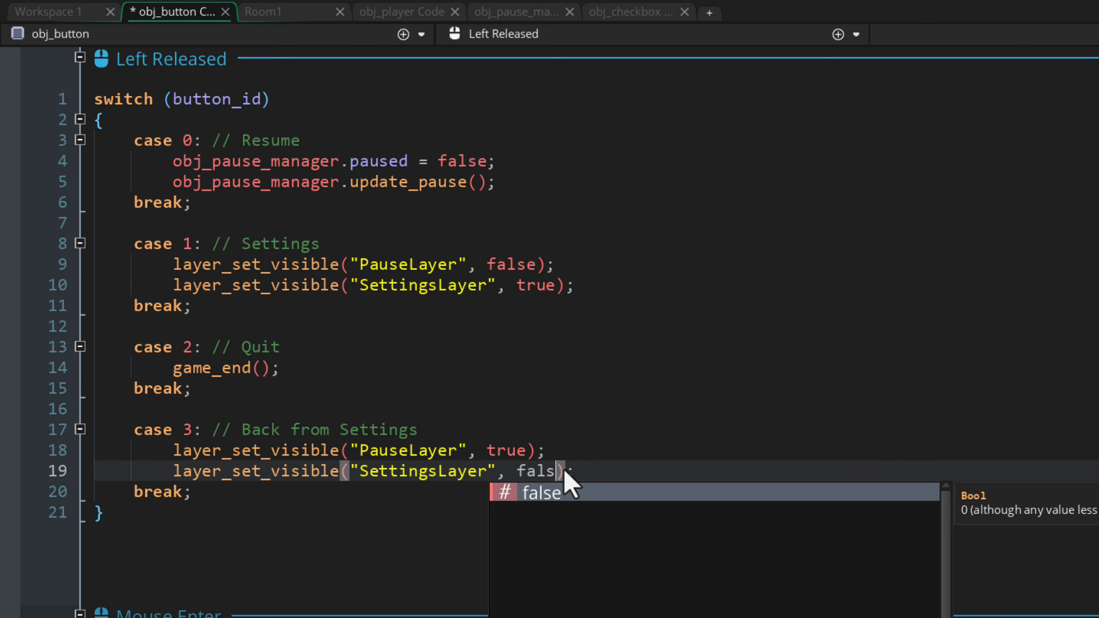
pyautogui.hotkey('ctrl', 's')
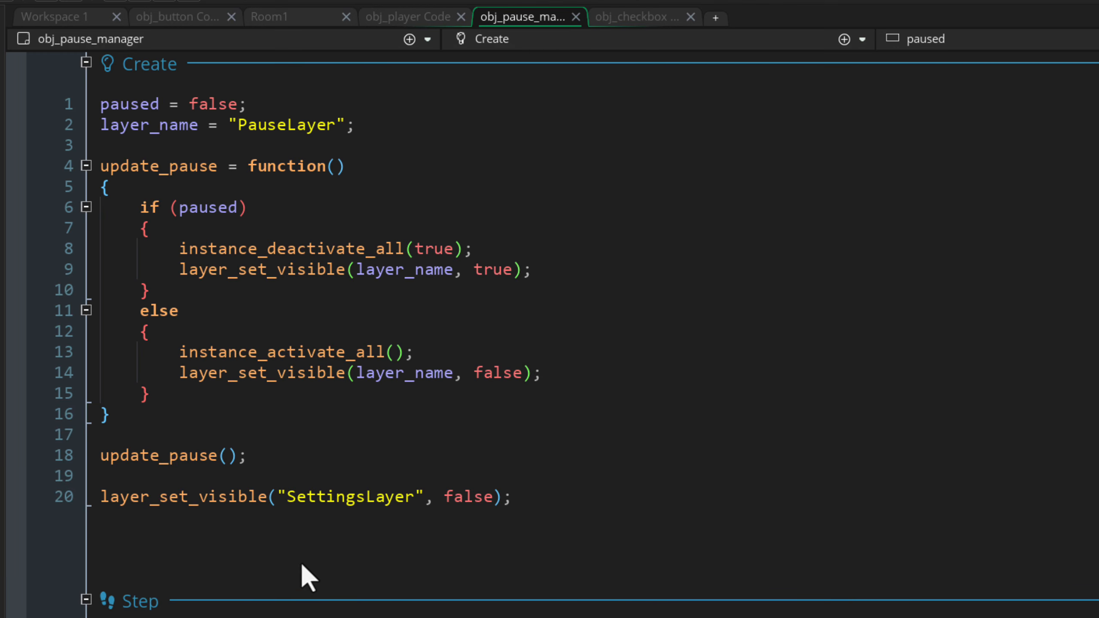
# Add layer_set_visible("SettingsLayer", false); at the end of the else block of update_pause in obj_pause_manager's Create event.
pyautogui.click(585, 374)
pyautogui.press('Return')
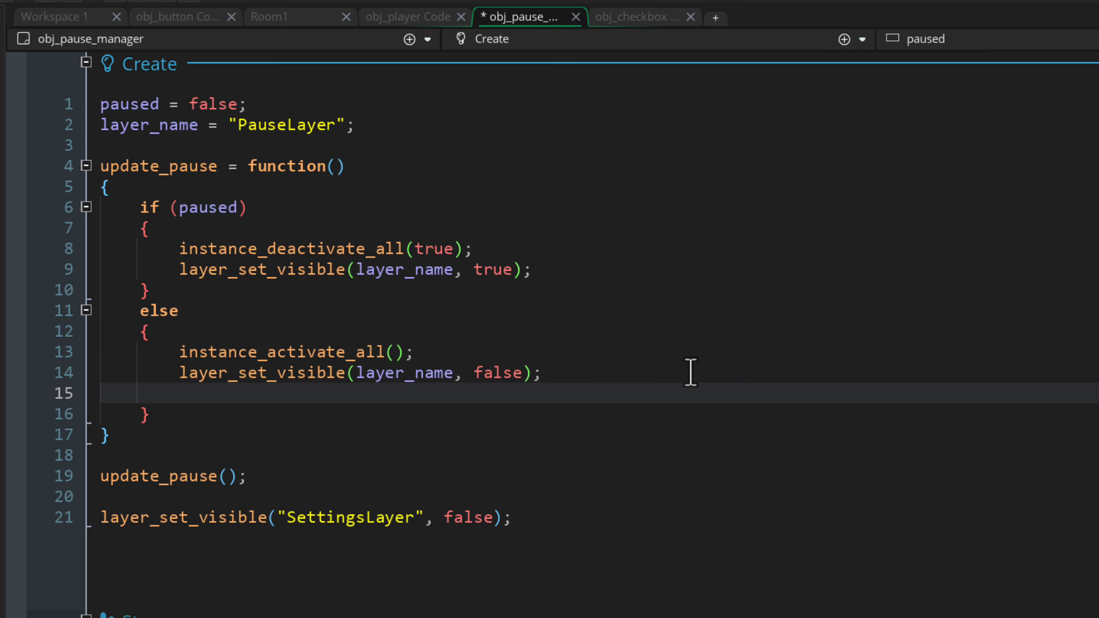
pyautogui.write('layer_set_visible')
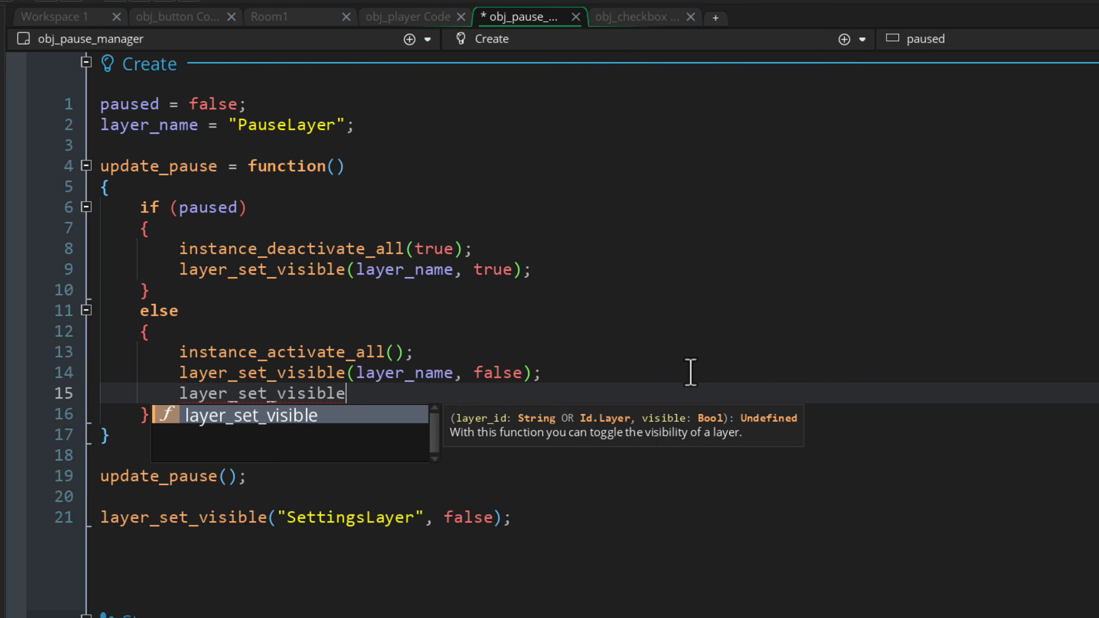
pyautogui.write('("SettingsLayer"')
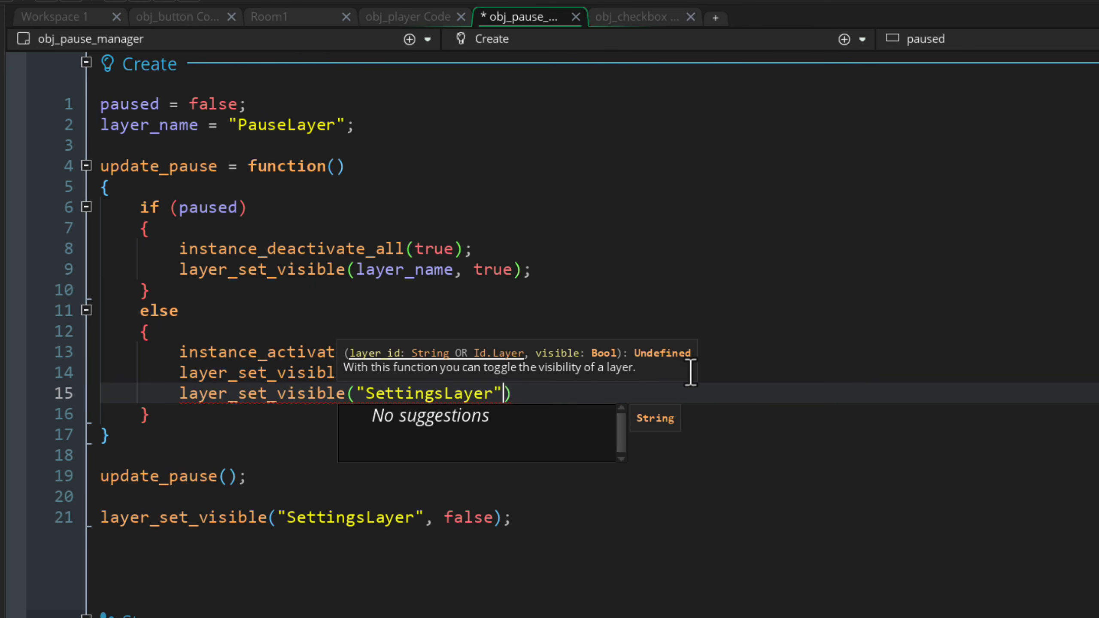
pyautogui.write(', false);')
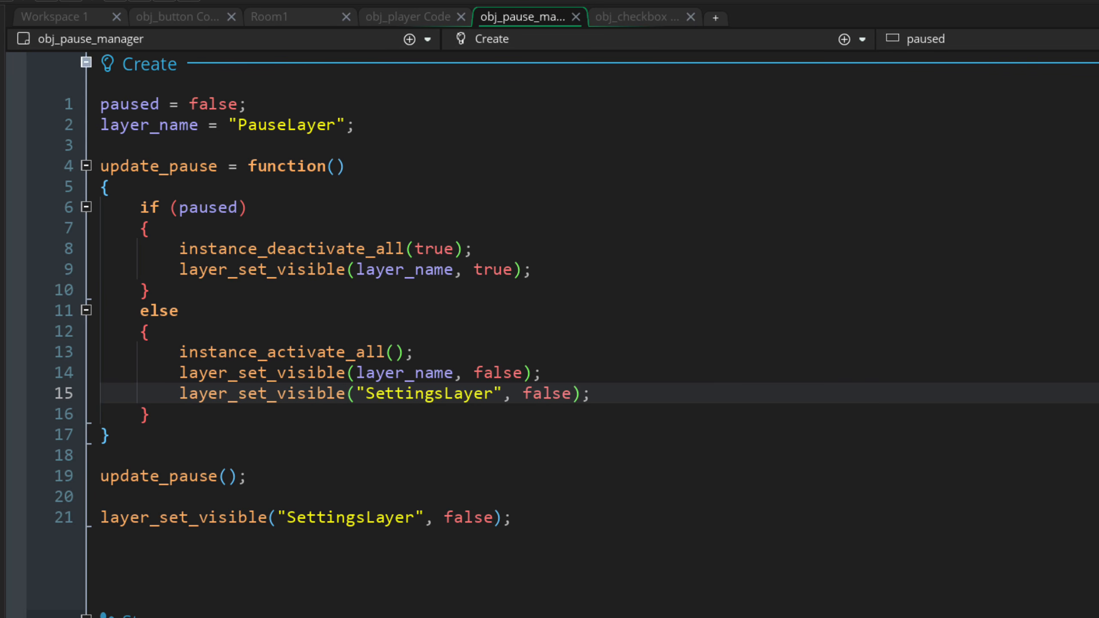
# Run the game, walk the player around, pause and open the settings screen.
pyautogui.press('F5')
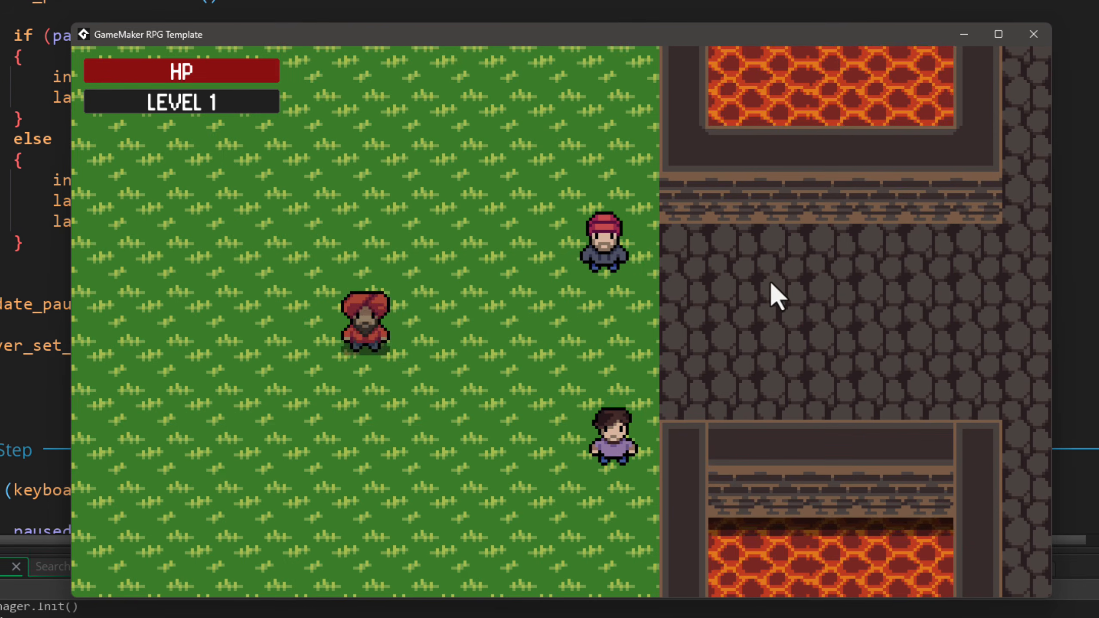
pyautogui.press('d')
pyautogui.press('s')
pyautogui.press('d')
pyautogui.press('Escape')
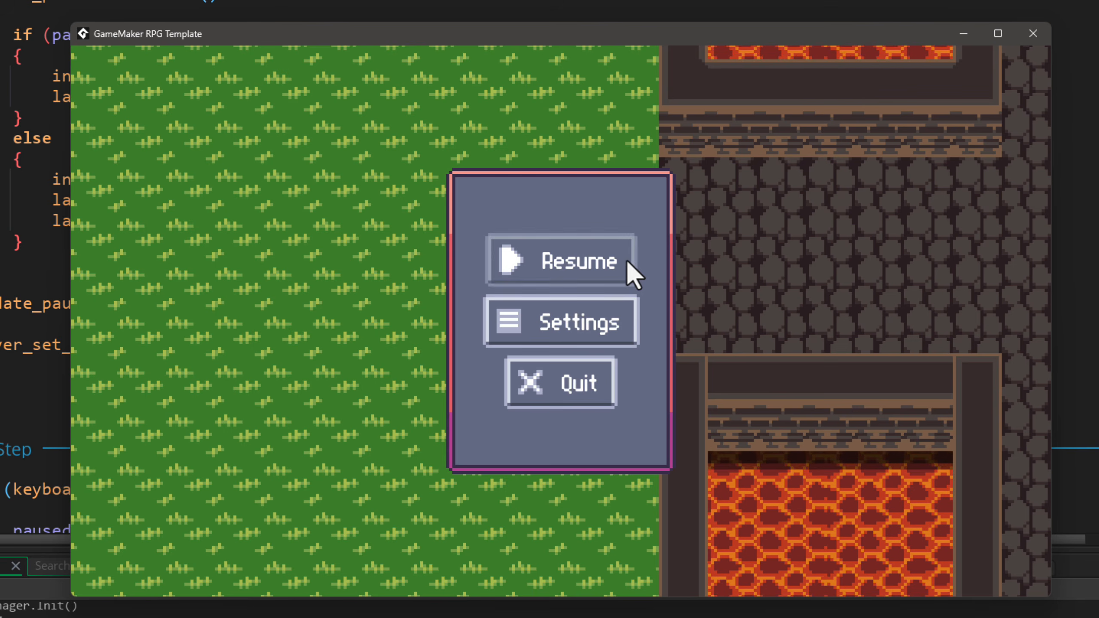
pyautogui.click(554, 327)
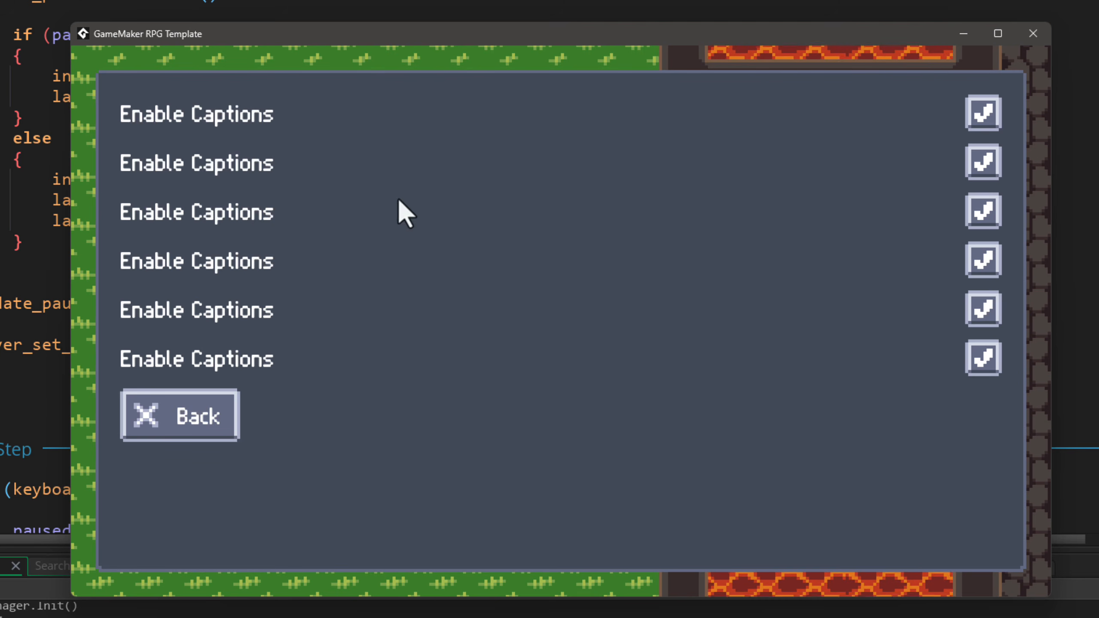
# Toggle several Enable Captions checkboxes, and go back through the pause menu to resume the game.
pyautogui.click(984, 215)
pyautogui.click(984, 265)
pyautogui.click(987, 303)
pyautogui.click(987, 262)
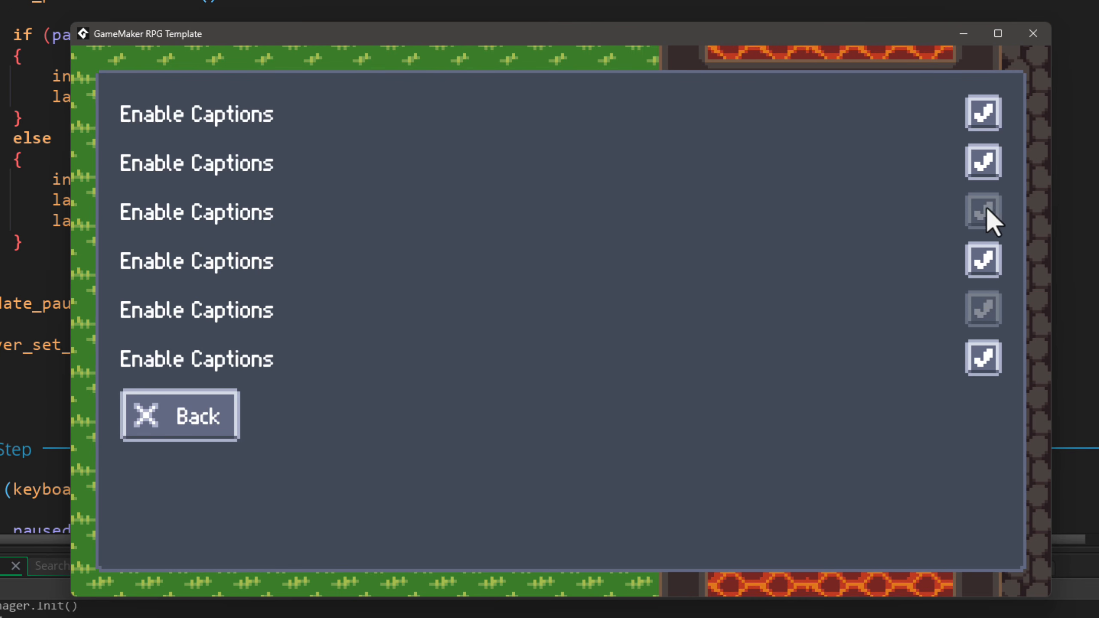
pyautogui.click(986, 212)
pyautogui.click(983, 113)
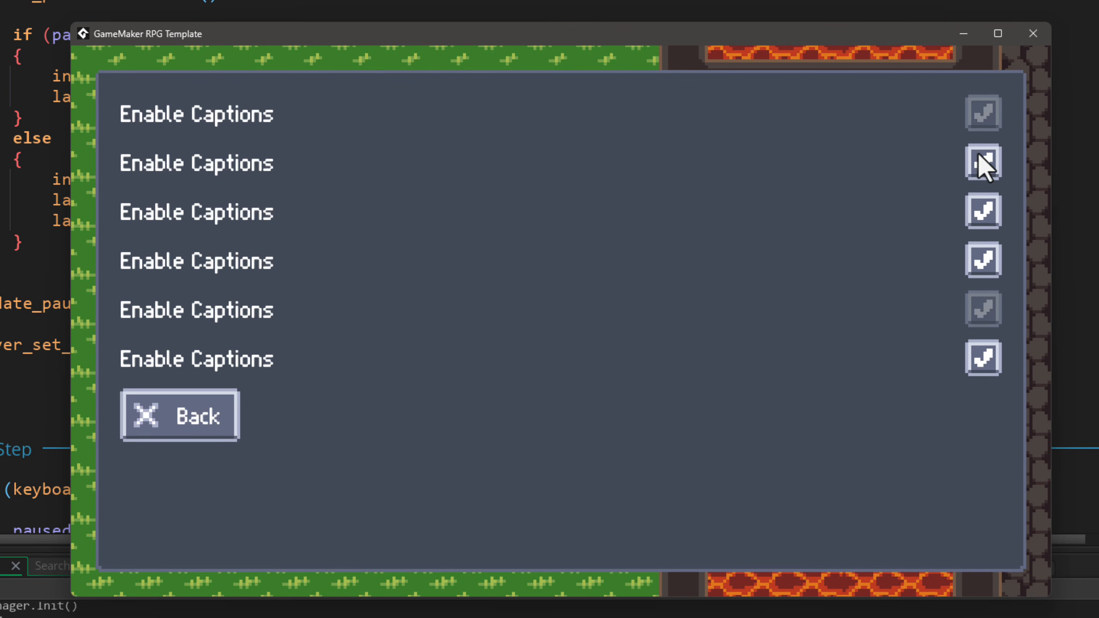
pyautogui.click(153, 423)
pyautogui.click(526, 279)
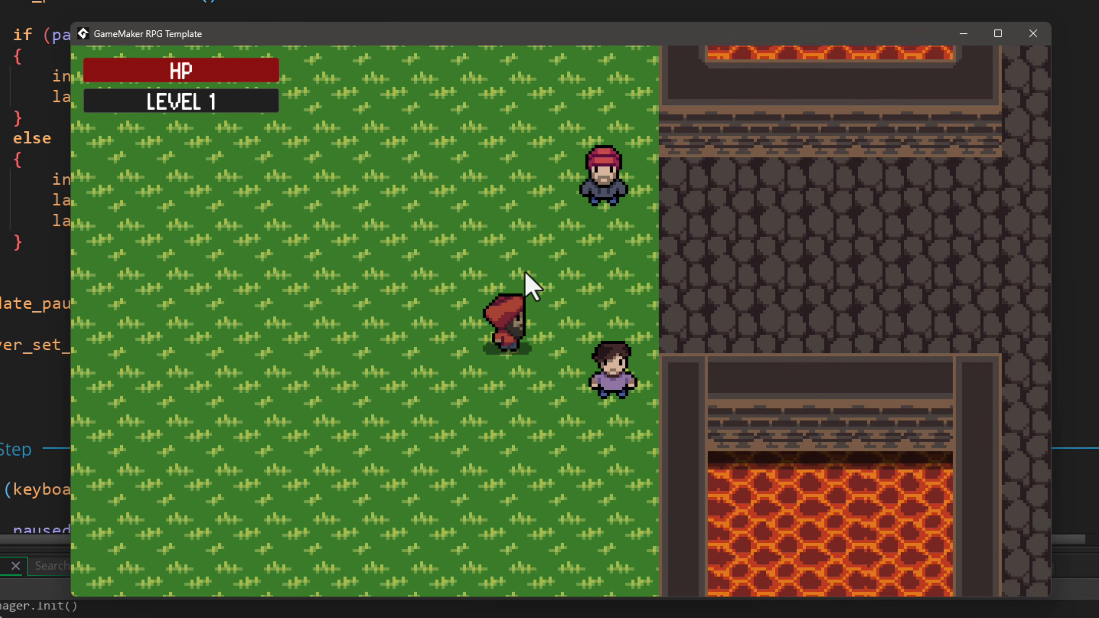
# Pause the game, open the settings screen and unpause directly from it.
pyautogui.press('Escape')
pyautogui.click(549, 328)
pyautogui.press('Escape')
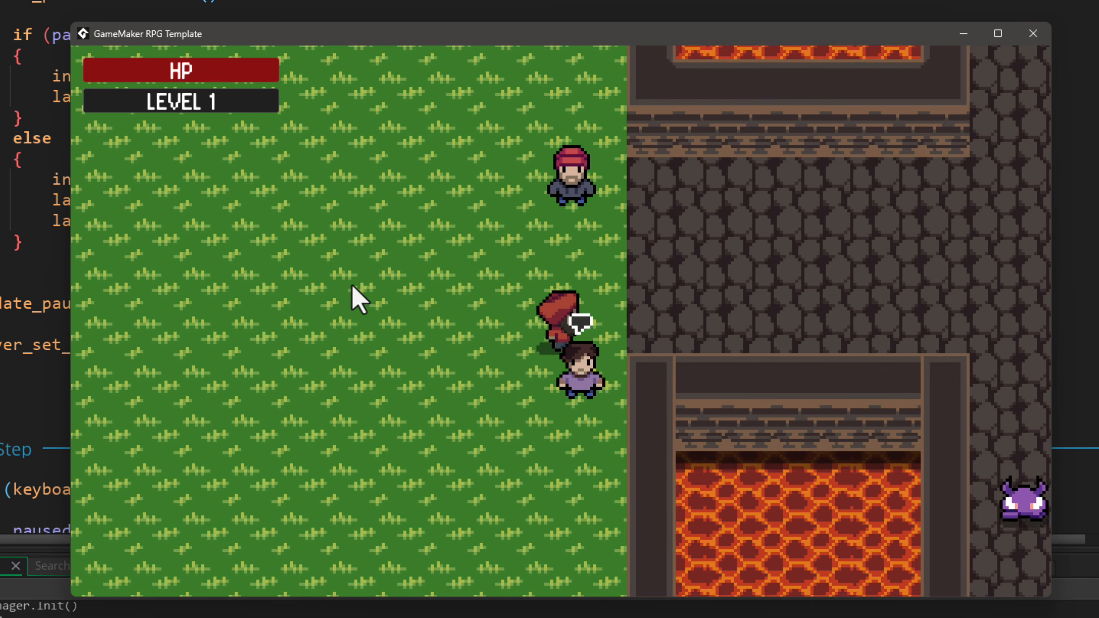
# Pause again, reopen the settings screen and resize the game window to test the layout.
pyautogui.press('Escape')
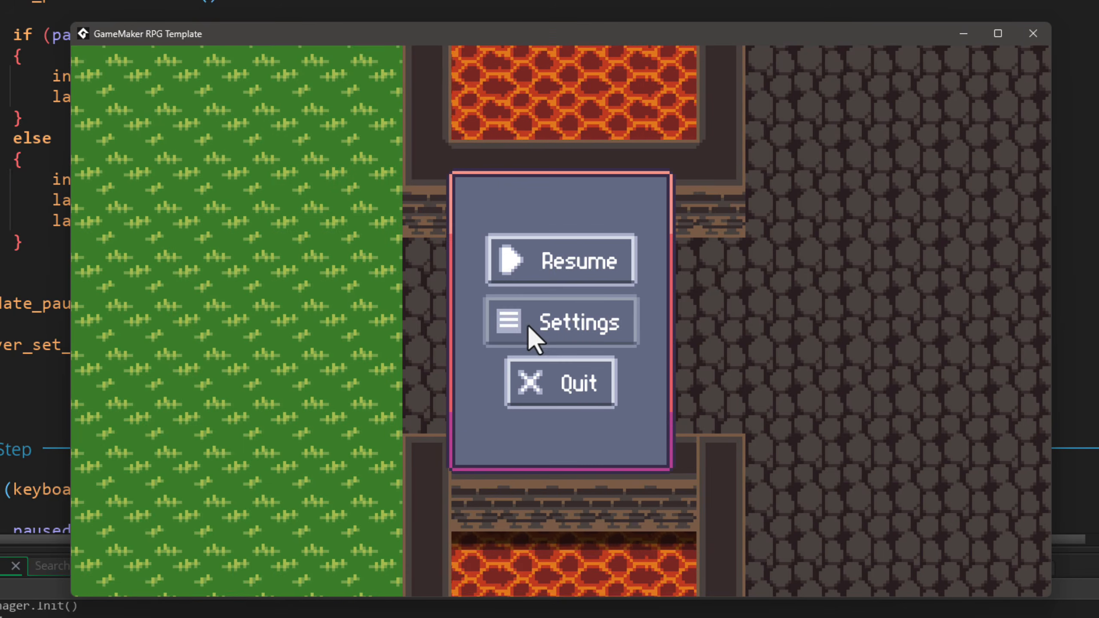
pyautogui.click(533, 328)
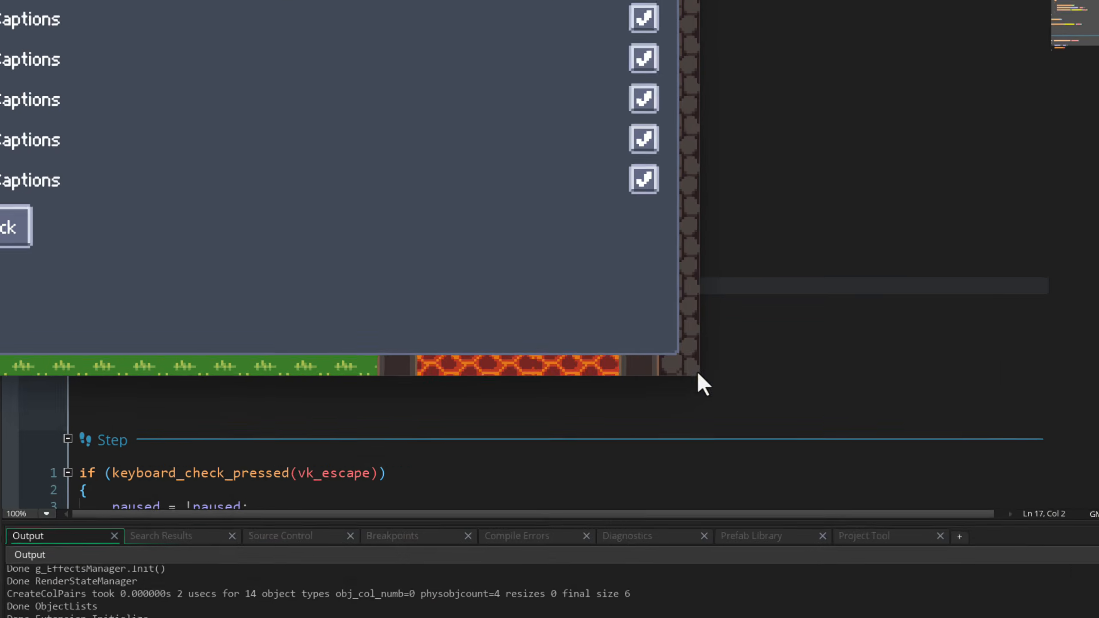
pyautogui.moveTo(697, 374); pyautogui.dragTo(750, 375)
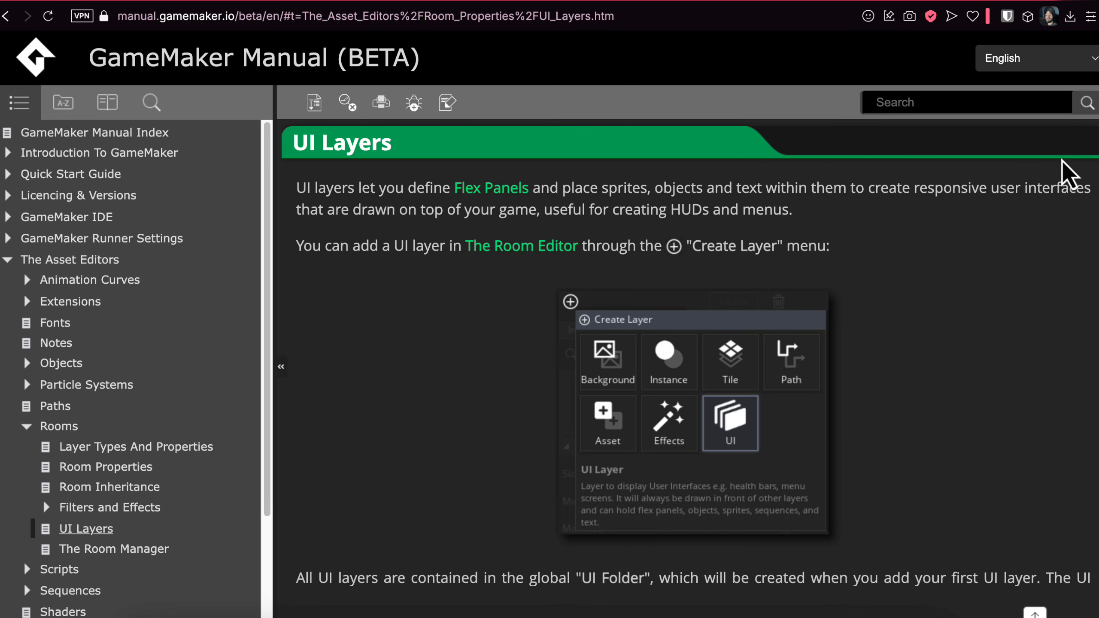
# Examine the UI Layers page of the GameMaker Manual down to the Draw Order section.
pyautogui.scroll(-20, 689, 368)
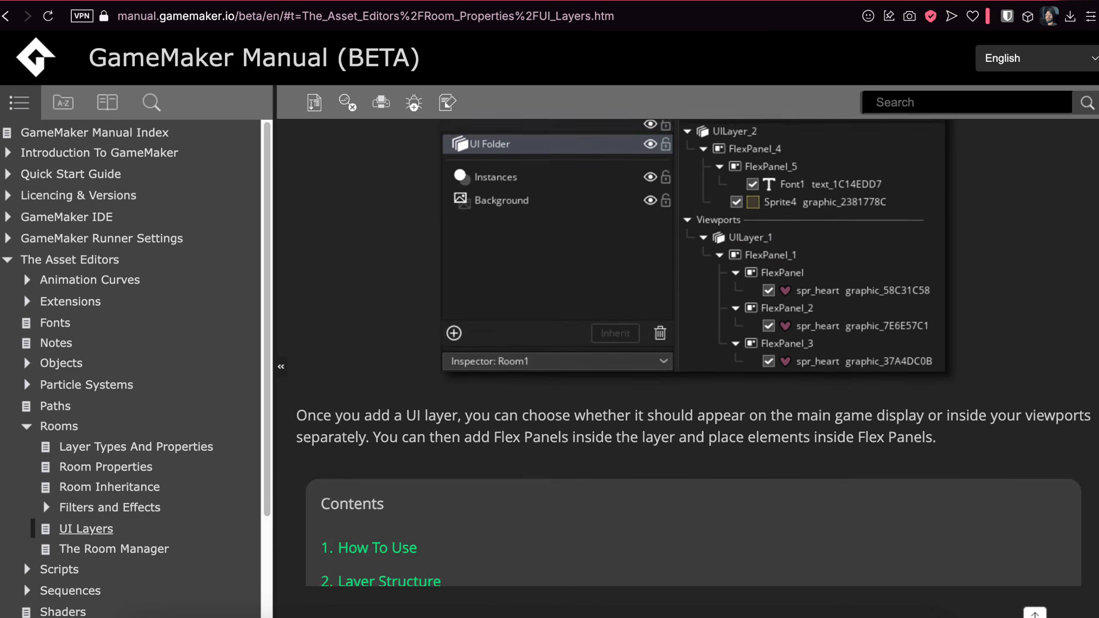
pyautogui.scroll(-20, 689, 368)
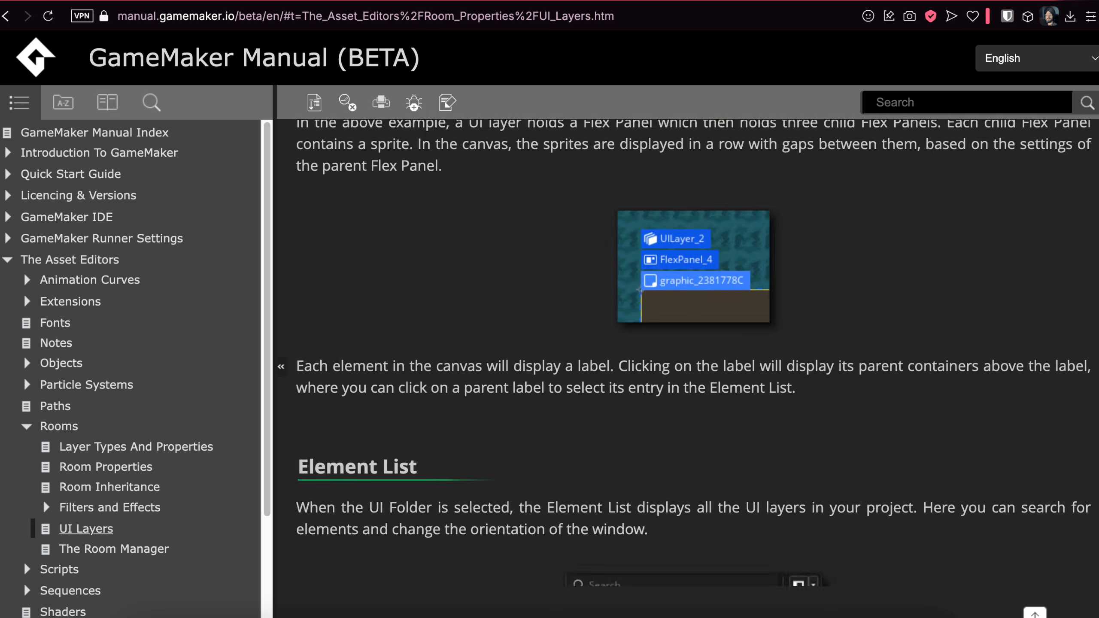
pyautogui.scroll(1, 692, 355)
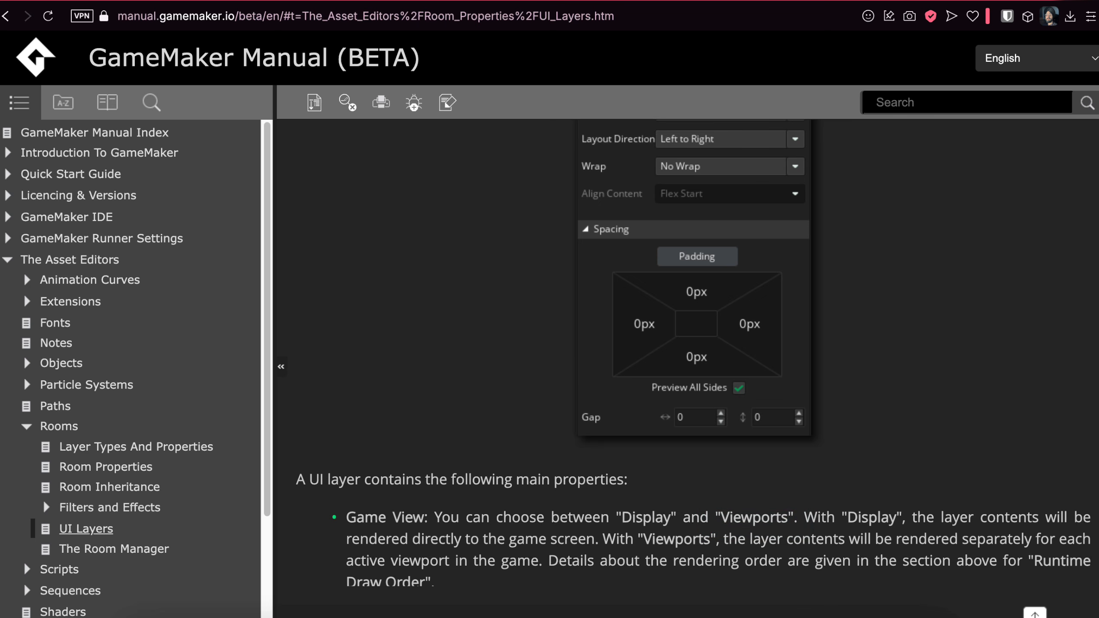
pyautogui.scroll(-15, 693, 347)
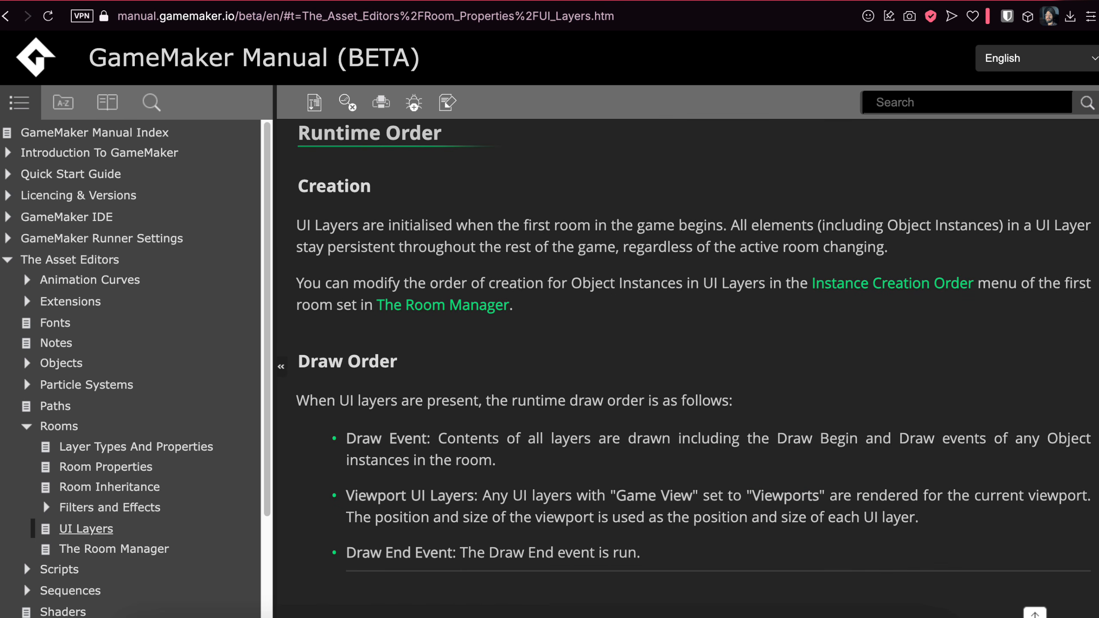
pyautogui.scroll(-5, 692, 346)
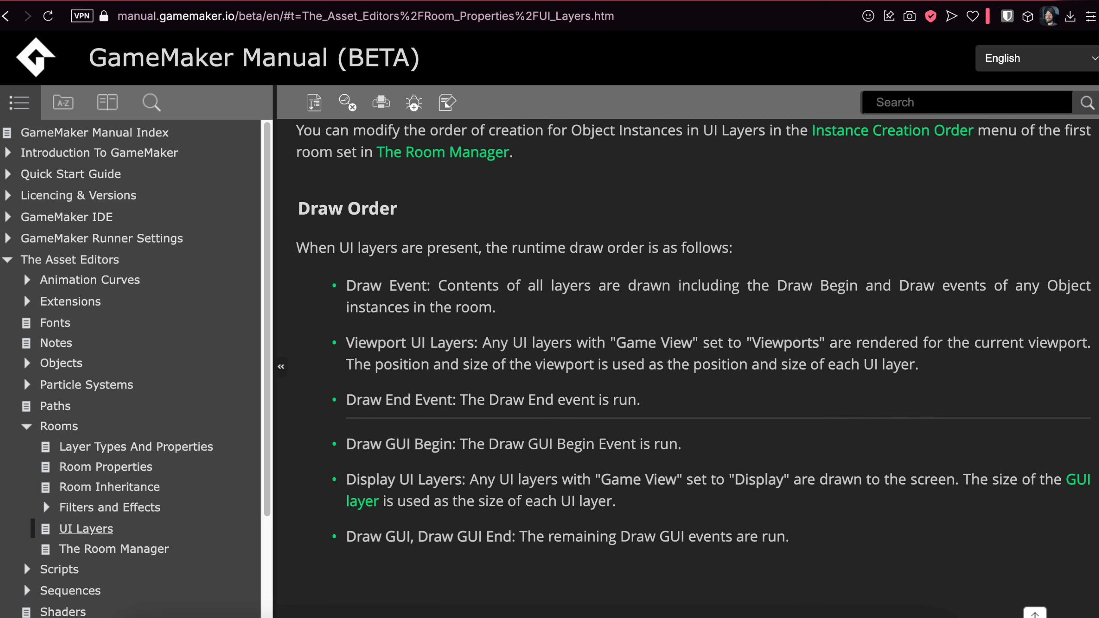
pyautogui.scroll(-1, 692, 346)
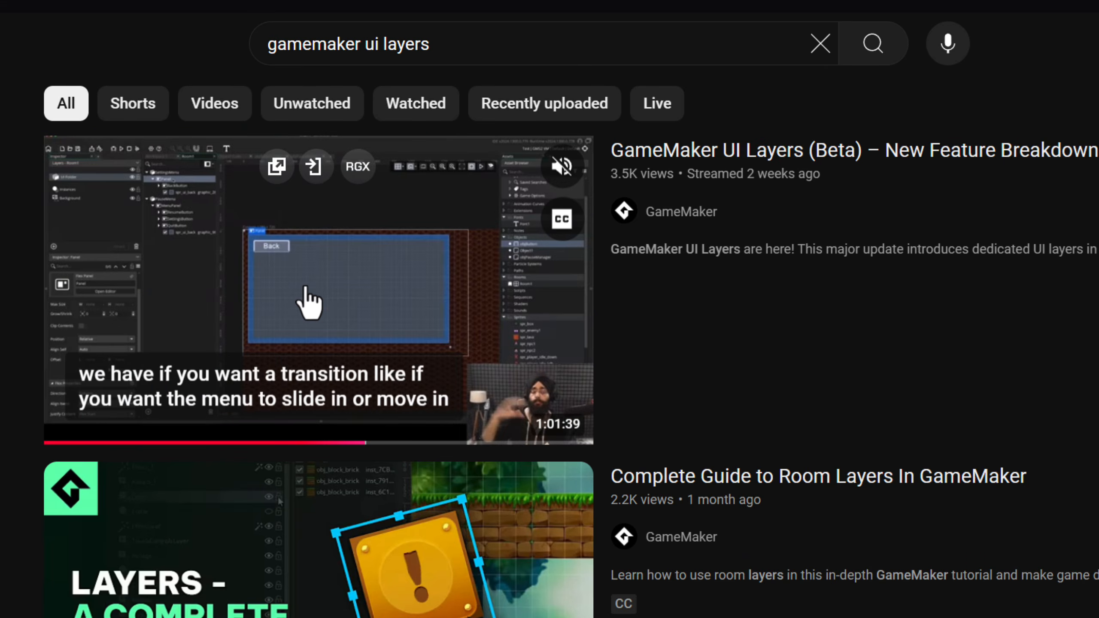
# On YouTube, play "GameMaker UI Layers (Beta) – New Feature Breakdown & Live Demo!" and skip ahead to the inventory menu part.
pyautogui.click(319, 291)
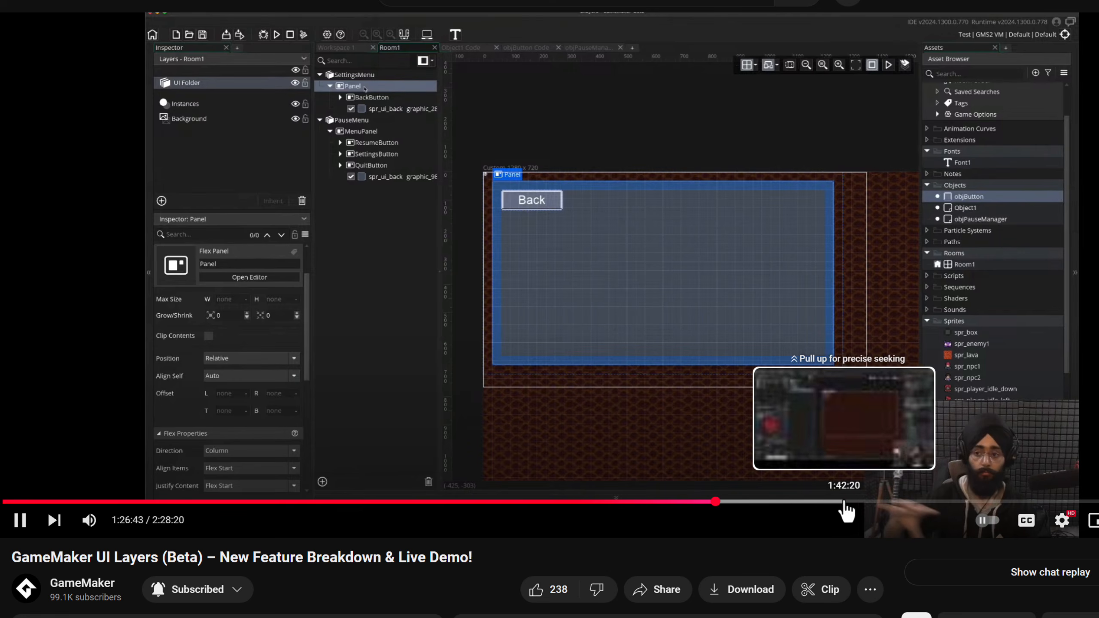
pyautogui.click(843, 502)
pyautogui.click(892, 502)
pyautogui.click(1071, 502)
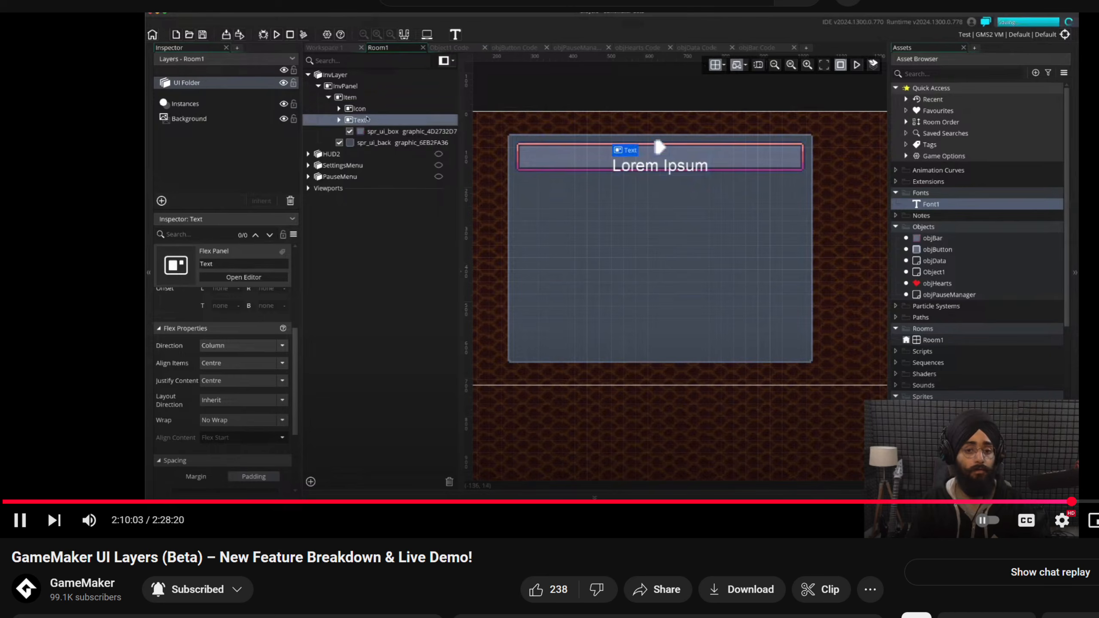
pyautogui.click(1098, 502)
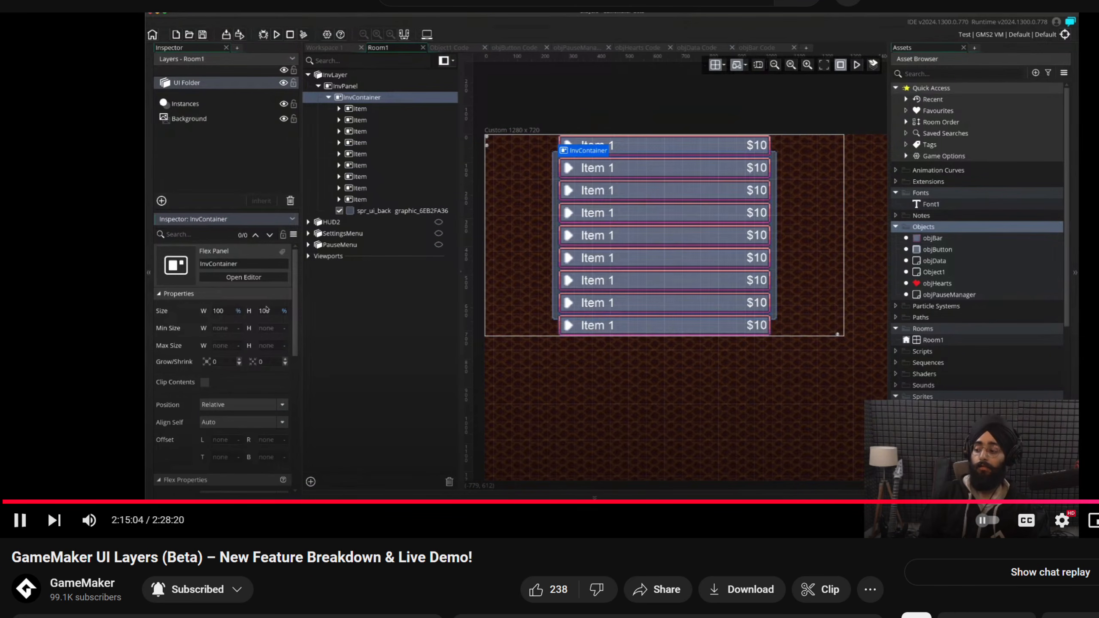
pyautogui.press('Right')
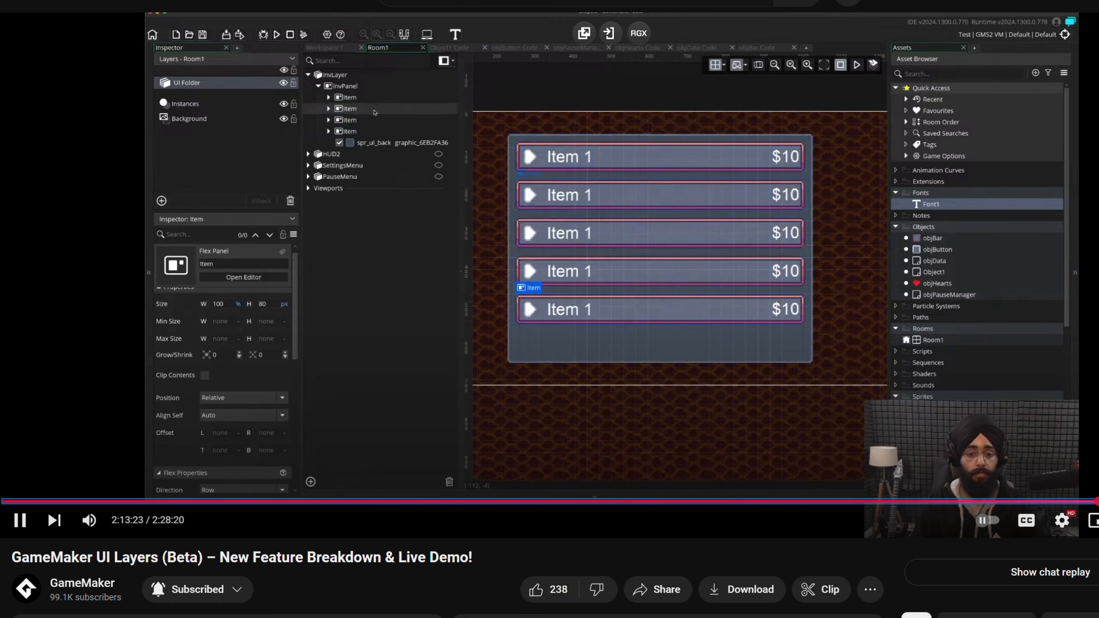